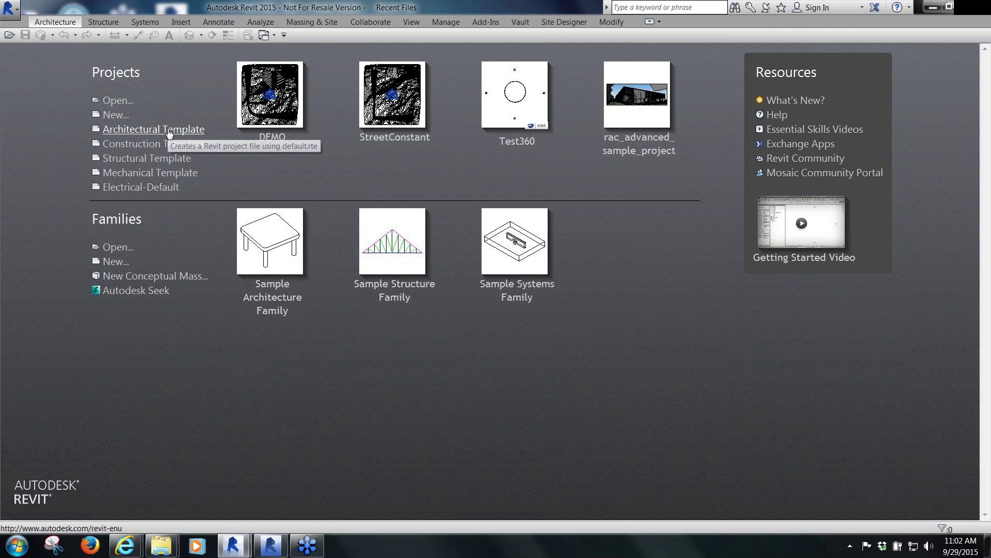
Create a new project from the Architectural Template and open its Site floor plan
left_click(169, 130)
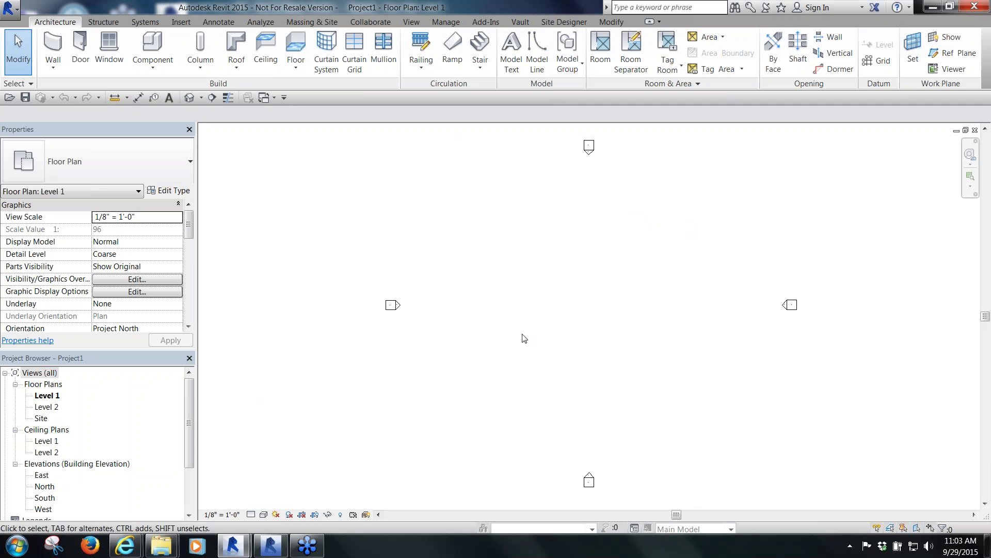
left_click(41, 418)
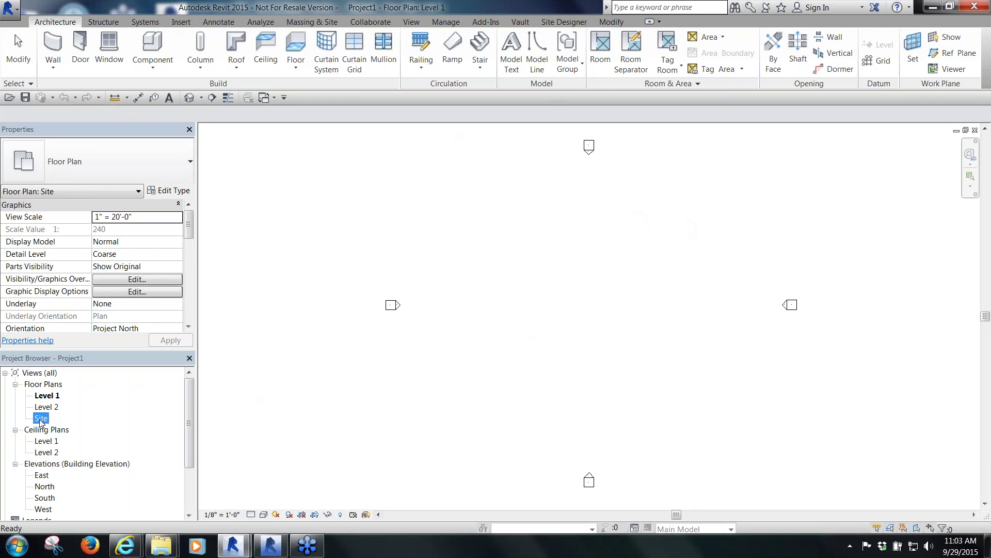
double_click(41, 420)
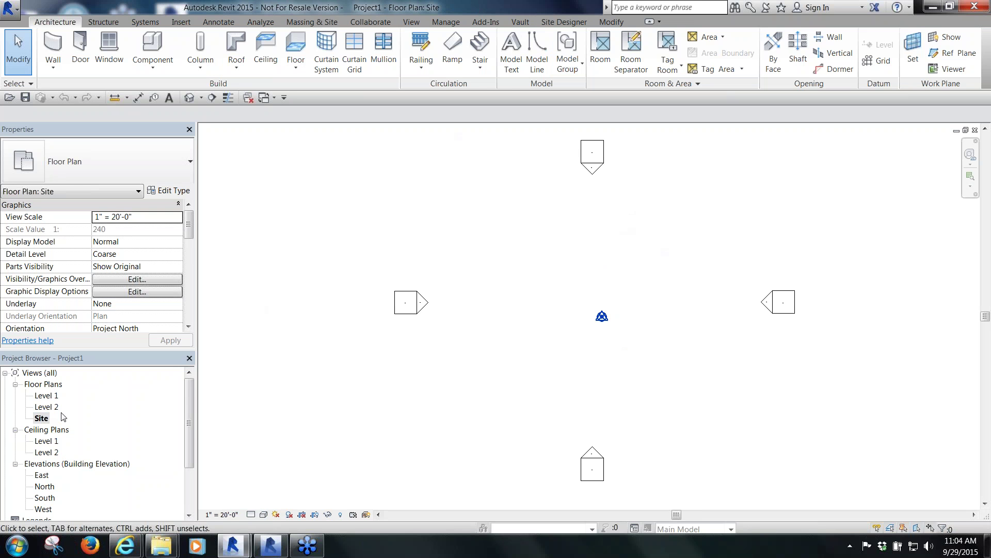
Duplicate the Site floor plan view and set the copy's phase to Existing
right_click(42, 421)
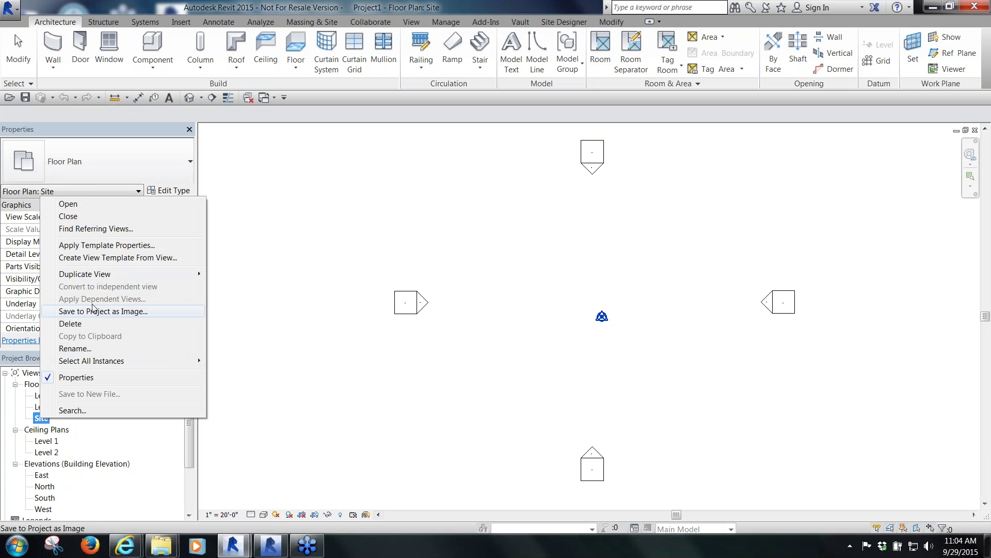
mouse_move(151, 277)
left_click(250, 275)
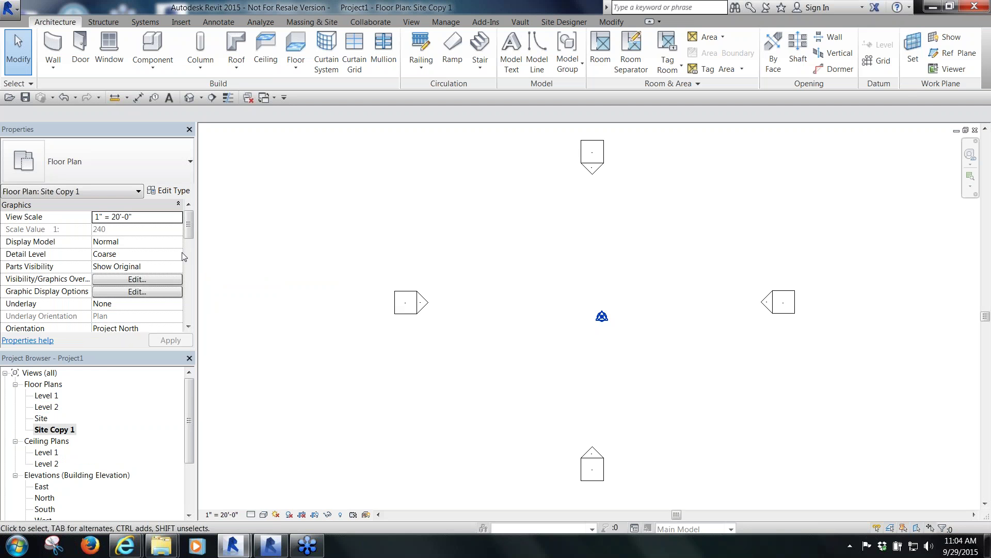
left_click_drag(193, 238, 189, 282)
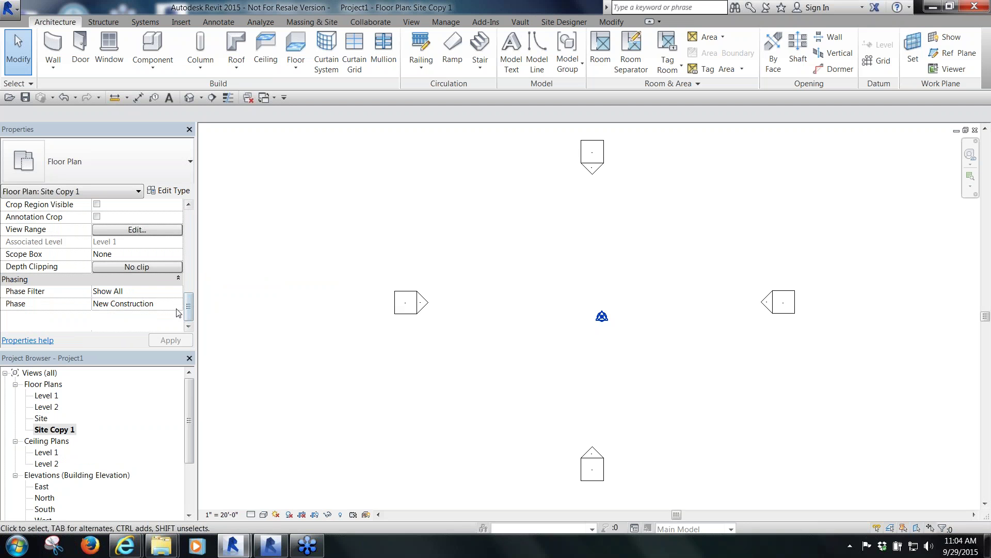
left_click(135, 304)
left_click(132, 315)
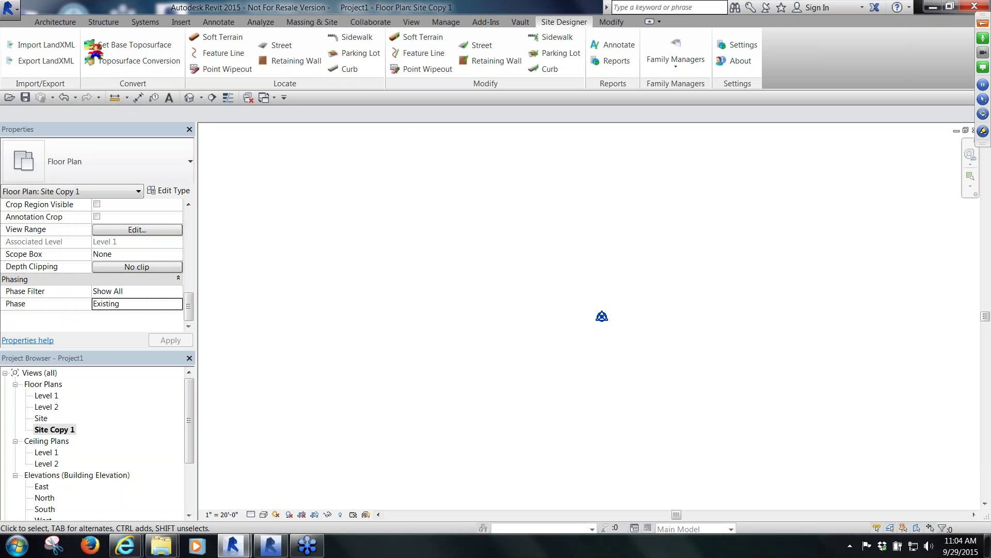
mouse_move(8, 75)
left_mouse_down()
mouse_move(50, 98)
mouse_move(723, 101)
mouse_move(759, 101)
mouse_move(774, 72)
mouse_move(770, 36)
mouse_move(599, 32)
mouse_move(589, 18)
mouse_move(542, 23)
mouse_move(524, 37)
mouse_move(138, 37)
left_mouse_up()
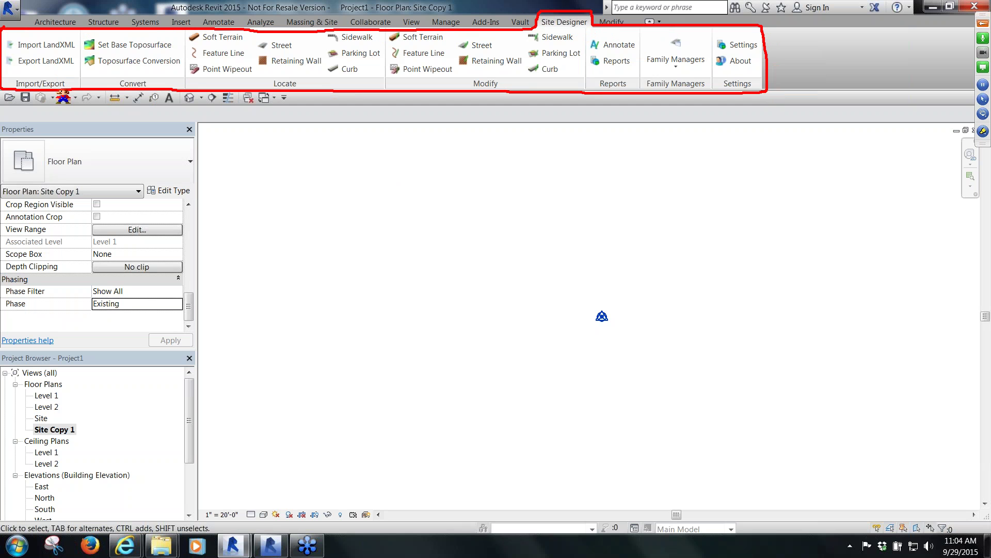
left_click_drag(2, 110, 19, 138)
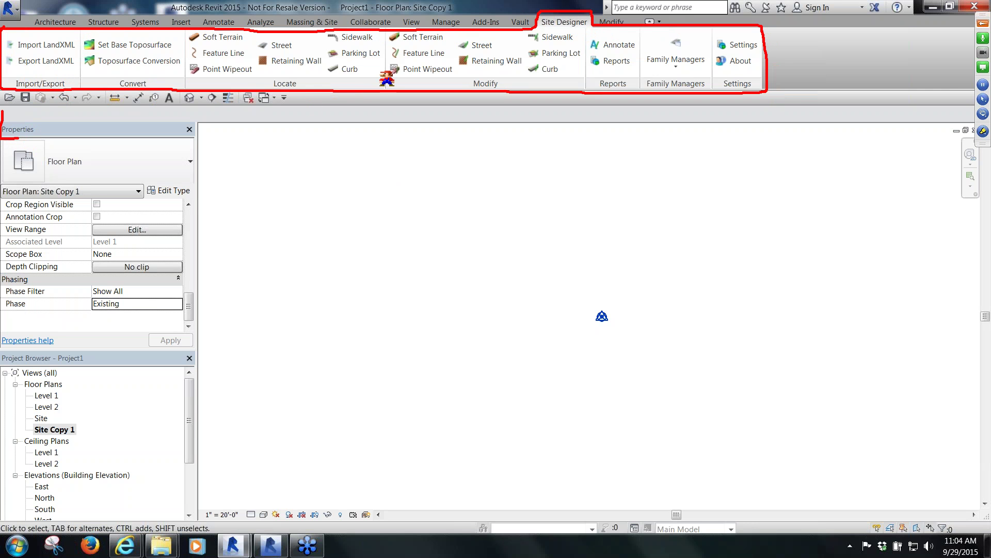
mouse_move(32, 127)
left_mouse_down()
mouse_move(421, 123)
mouse_move(411, 134)
left_mouse_up()
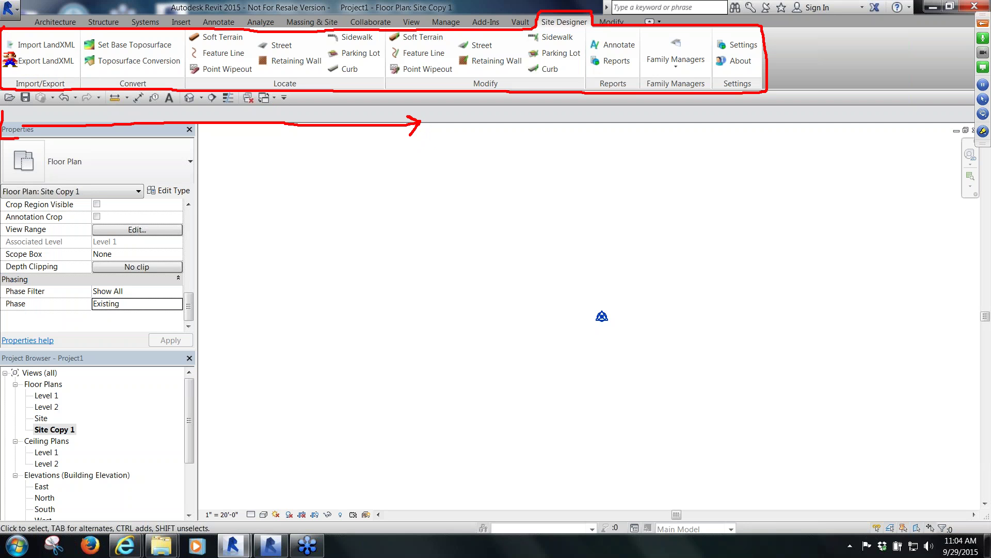
mouse_move(5, 54)
left_mouse_down()
mouse_move(78, 56)
mouse_move(81, 44)
mouse_move(43, 32)
left_mouse_up()
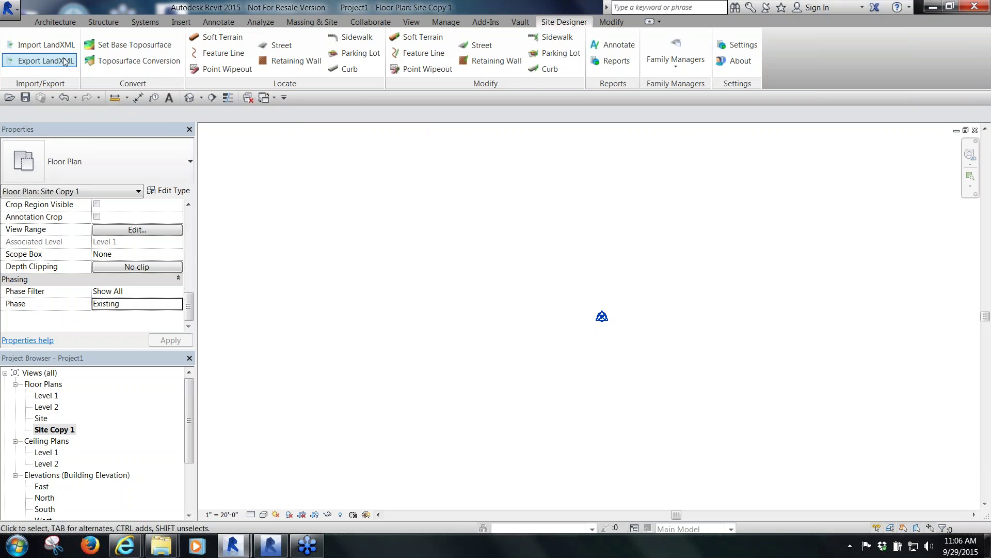
Start a LandXML import and choose the Existing XML file from the RTCNA folder as its source
left_click(45, 45)
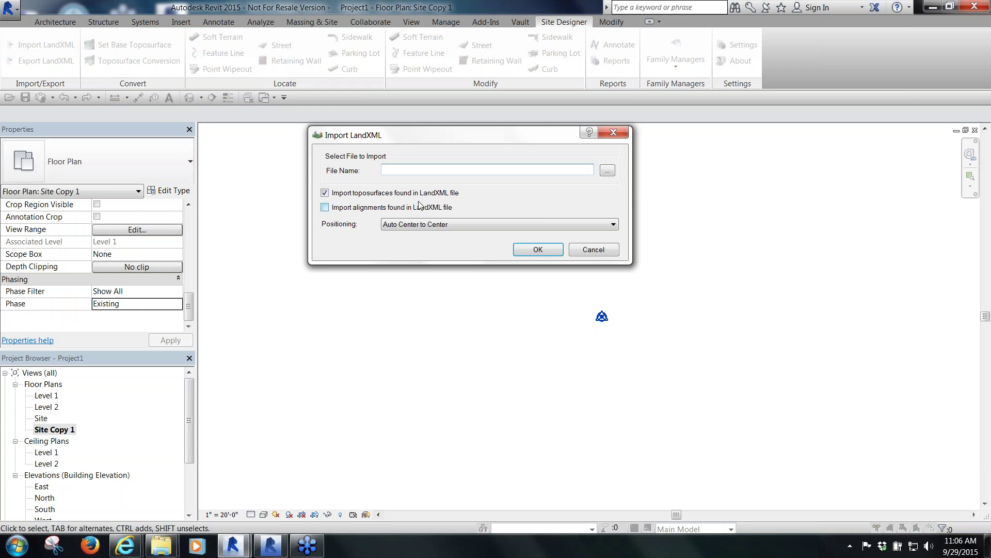
left_click(607, 173)
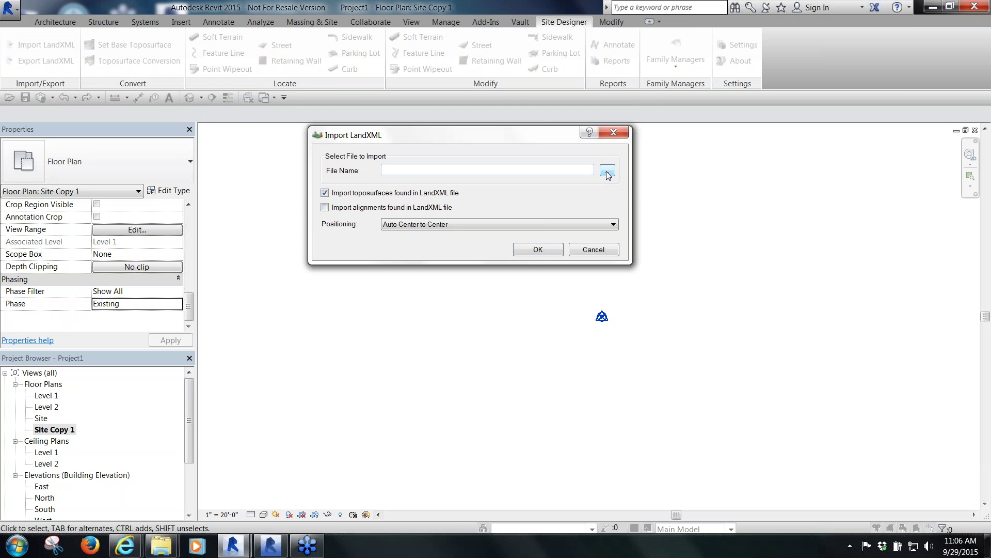
left_click(476, 169)
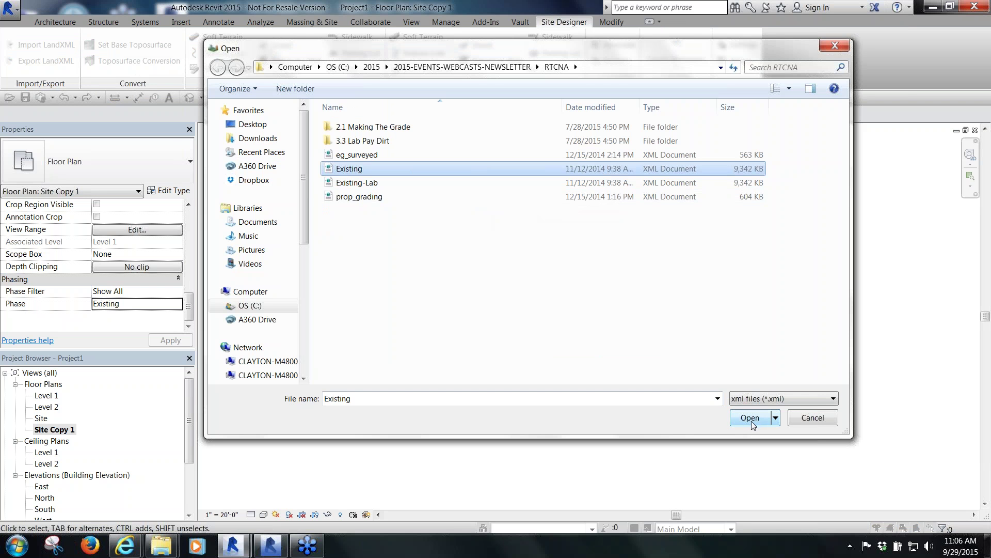
left_click(750, 418)
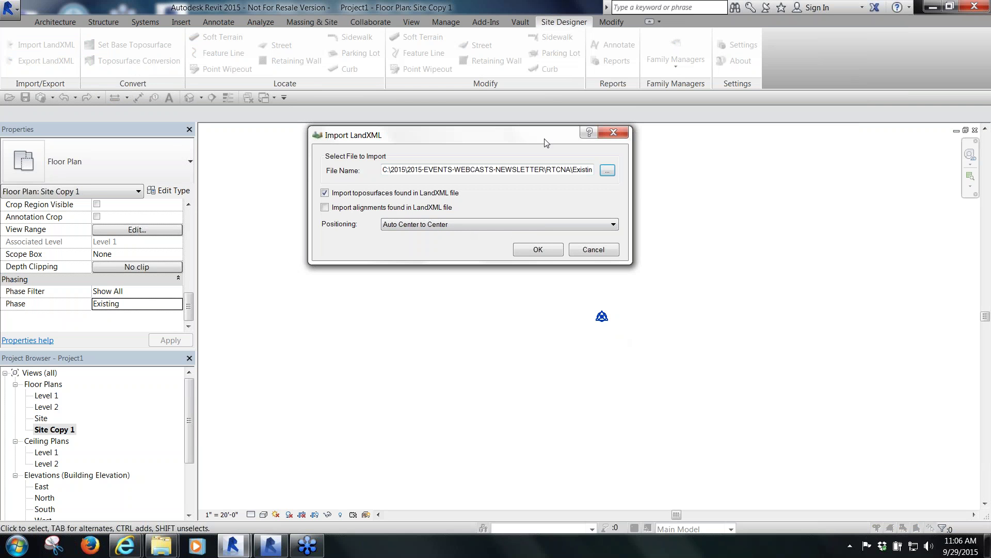
left_click_drag(545, 143, 552, 142)
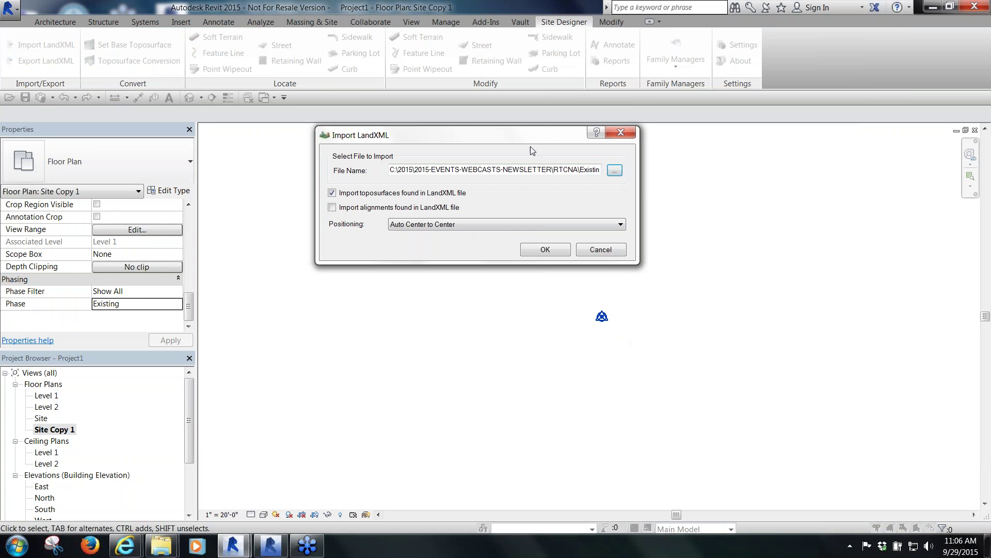
left_click_drag(475, 144, 469, 149)
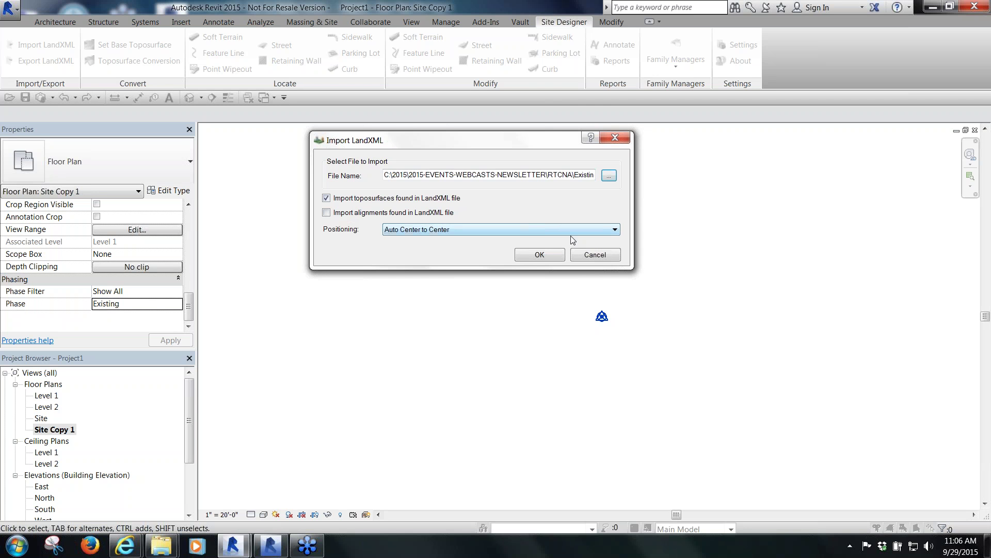
Import the EXISTING surface as a new toposurface in the Existing phase, positioned Auto Center to Center
left_click(549, 261)
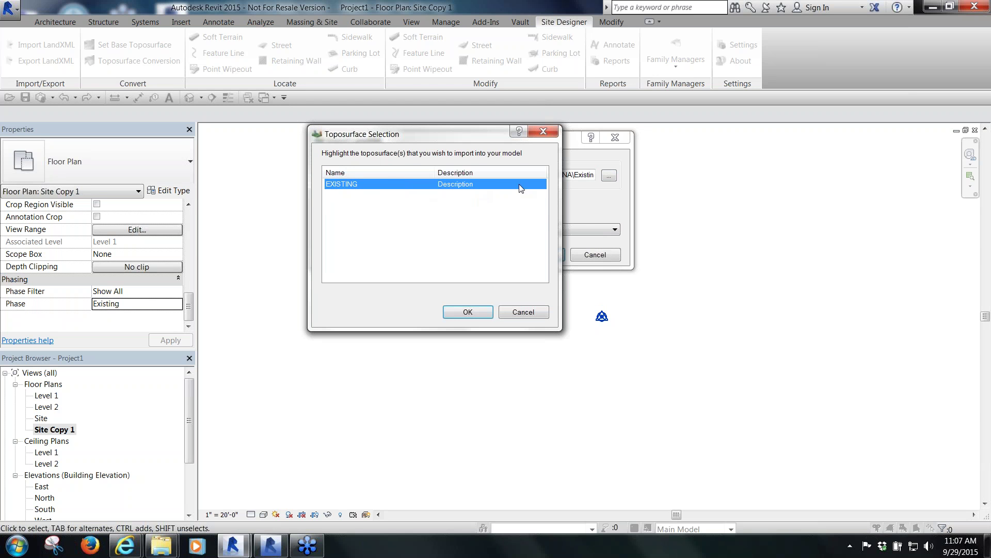
left_click(469, 312)
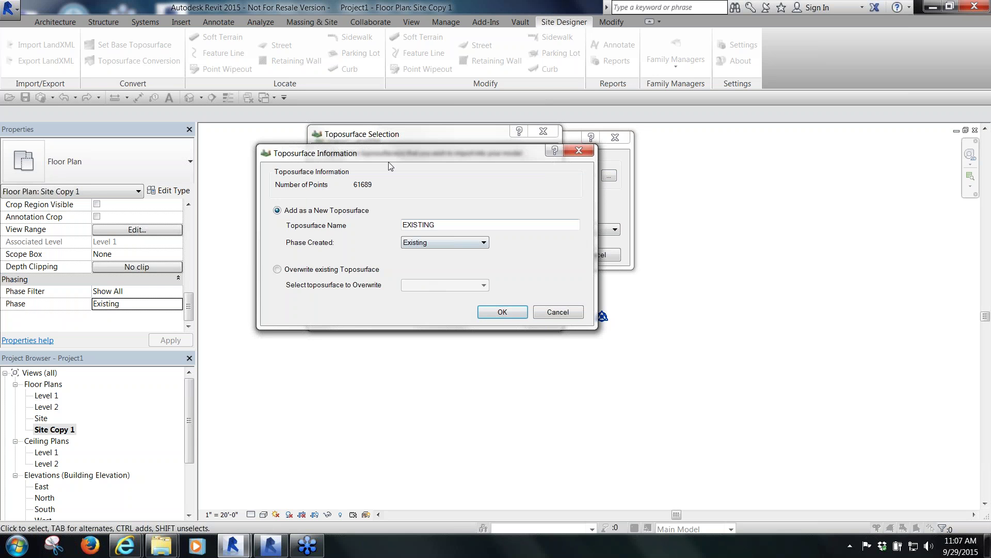
left_click_drag(391, 155, 410, 163)
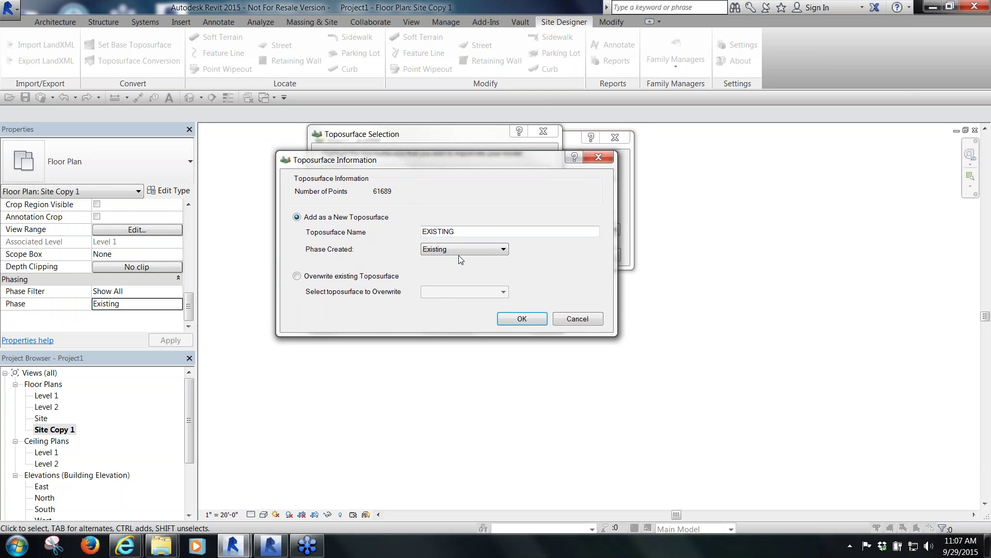
left_click(521, 319)
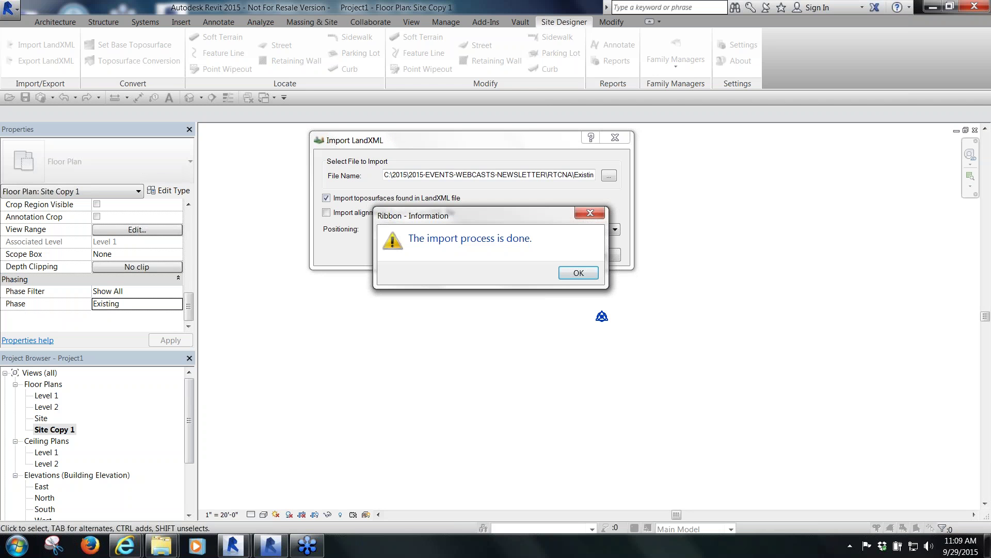
left_click(582, 274)
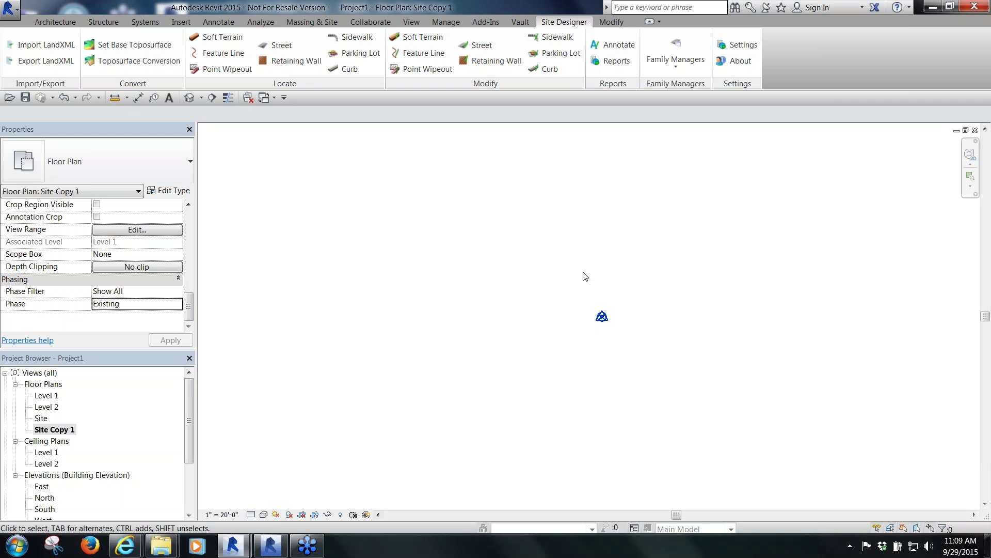
Set the top and cut plane offsets to 400 feet in the duplicated site plan's view range
left_click(141, 231)
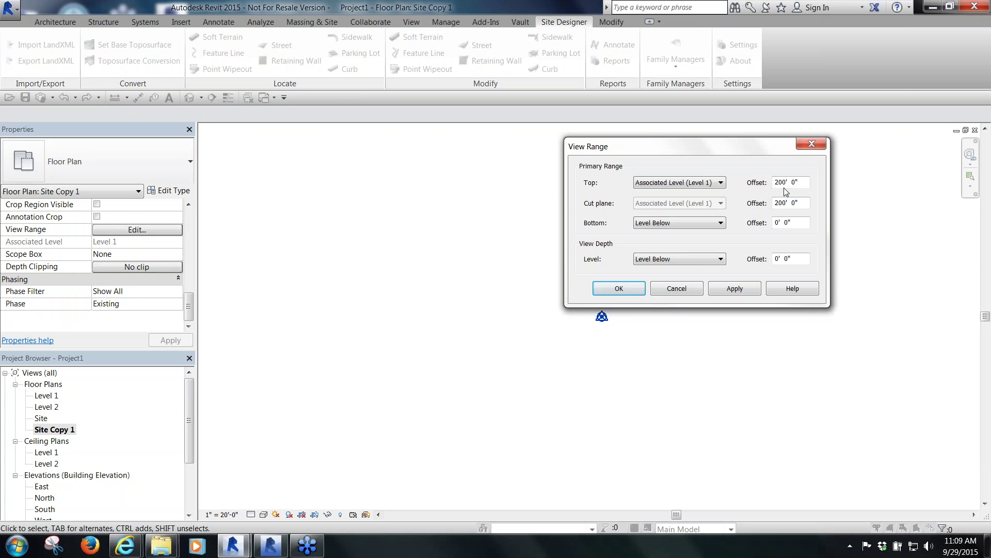
left_click_drag(808, 182, 774, 182)
type("400")
left_click_drag(806, 203, 761, 201)
type("400")
left_click(621, 288)
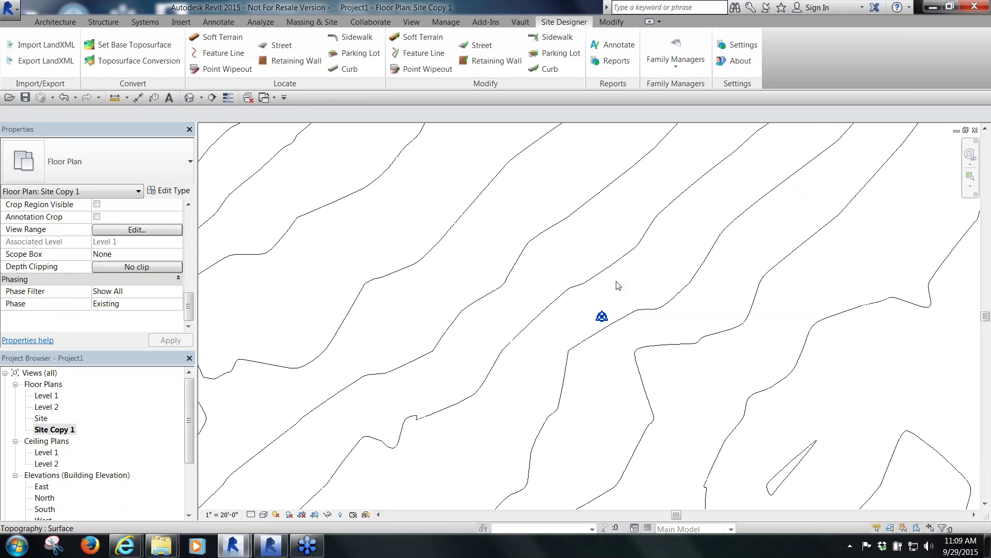
key("z")
key("f")
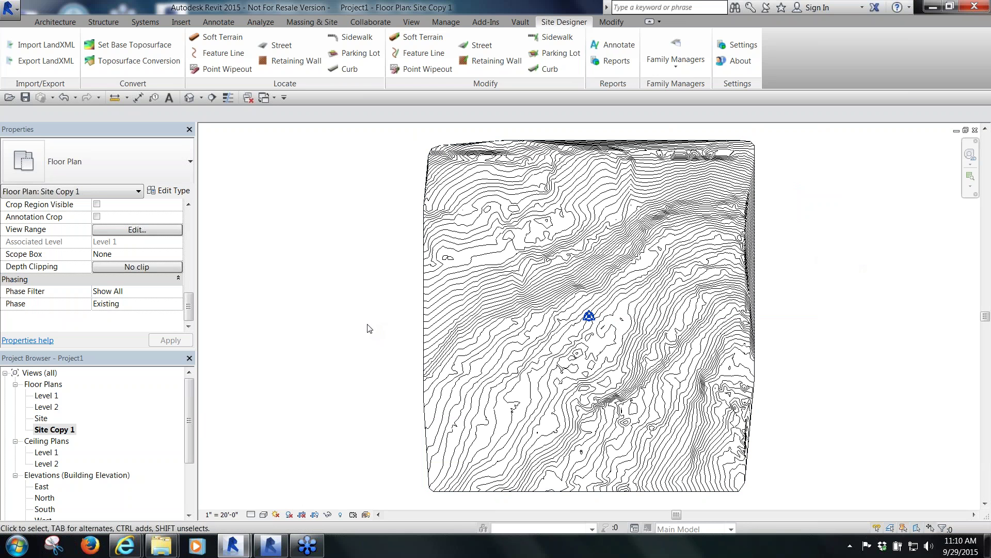
Open the original Site floor plan and set its view range top and cut plane offsets to 400 feet
double_click(40, 419)
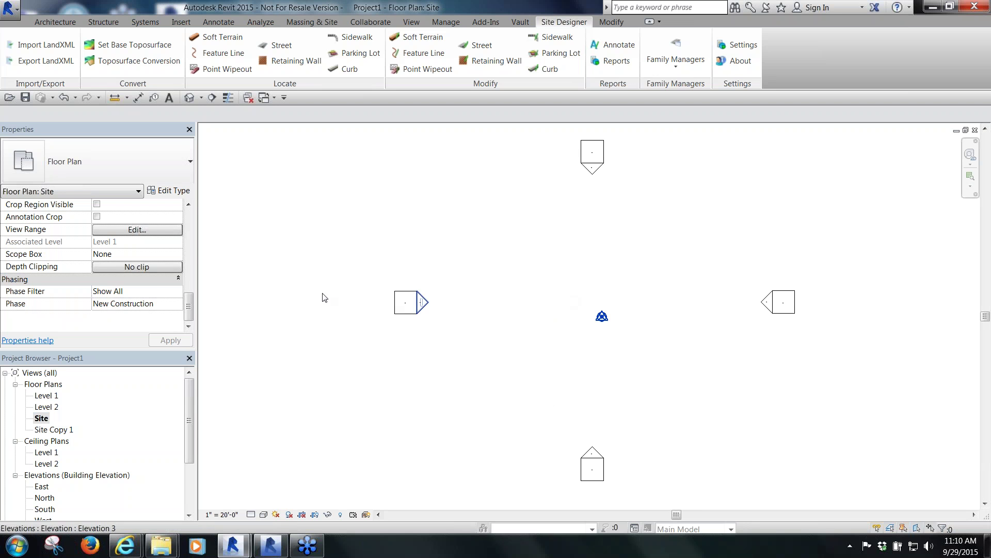
left_click(170, 233)
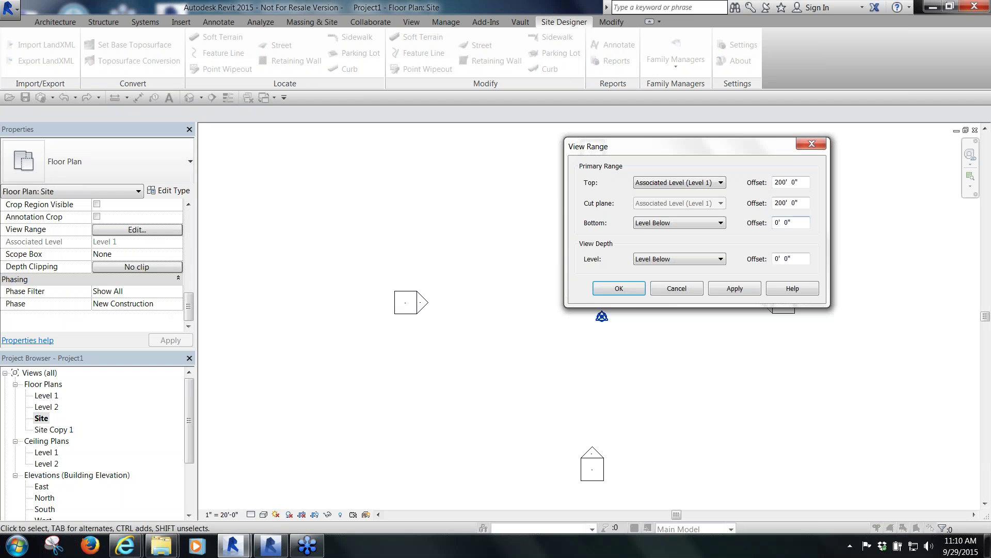
type("400")
key("Tab")
type("400")
left_click(623, 288)
middle_click(683, 257)
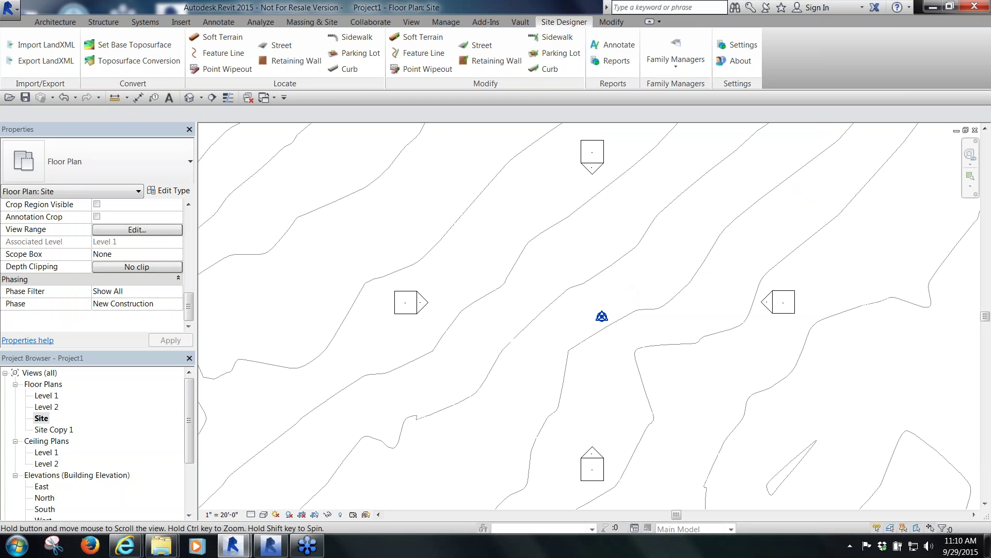
middle_click(683, 257)
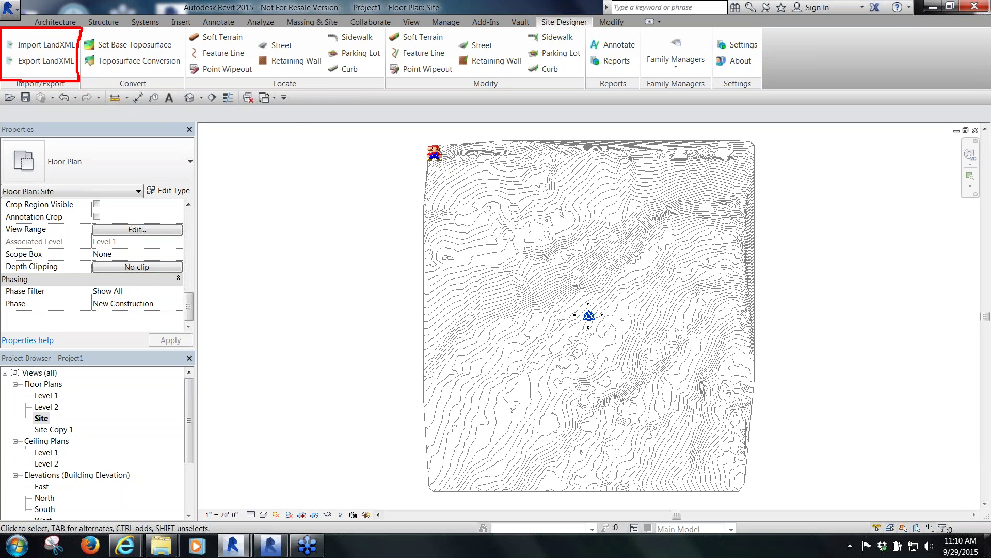
mouse_move(426, 145)
left_mouse_down()
mouse_move(429, 490)
mouse_move(753, 494)
mouse_move(757, 337)
mouse_move(741, 140)
mouse_move(441, 135)
left_mouse_up()
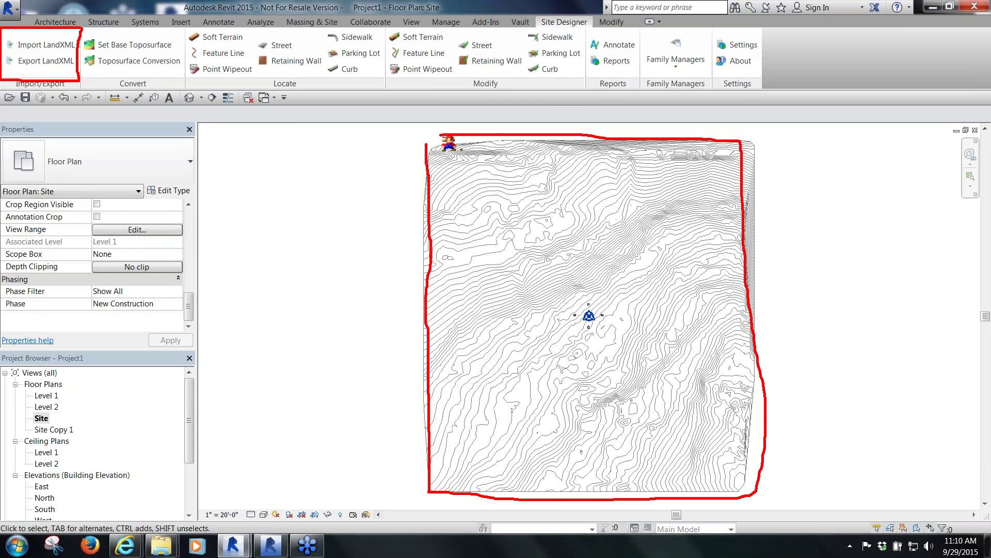
mouse_move(350, 10)
left_mouse_down()
mouse_move(287, 12)
mouse_move(309, 29)
mouse_move(344, 13)
left_mouse_up()
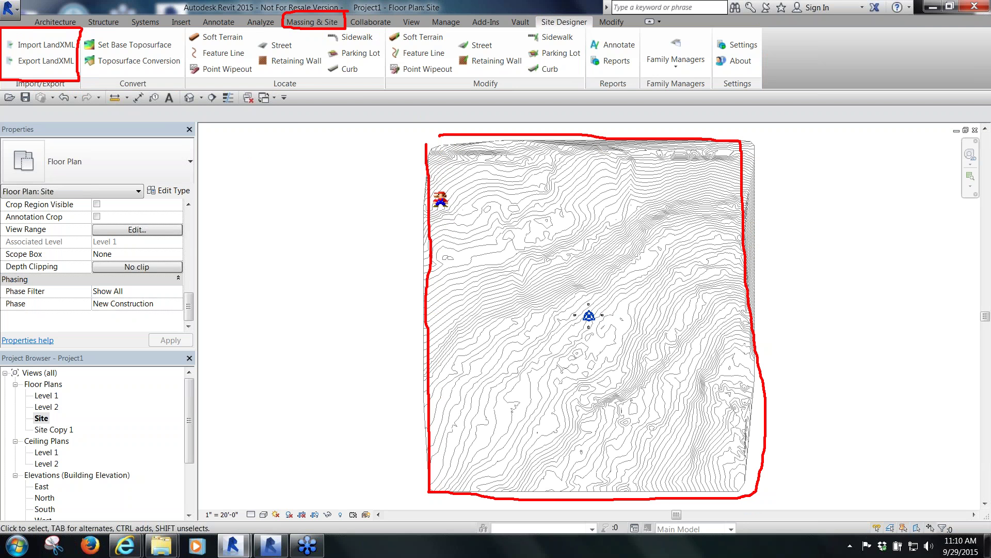
left_click_drag(434, 194, 523, 136)
mouse_move(421, 239)
left_mouse_down()
mouse_move(554, 163)
mouse_move(577, 138)
left_mouse_up()
mouse_move(425, 288)
left_mouse_down()
mouse_move(557, 201)
mouse_move(626, 139)
left_mouse_up()
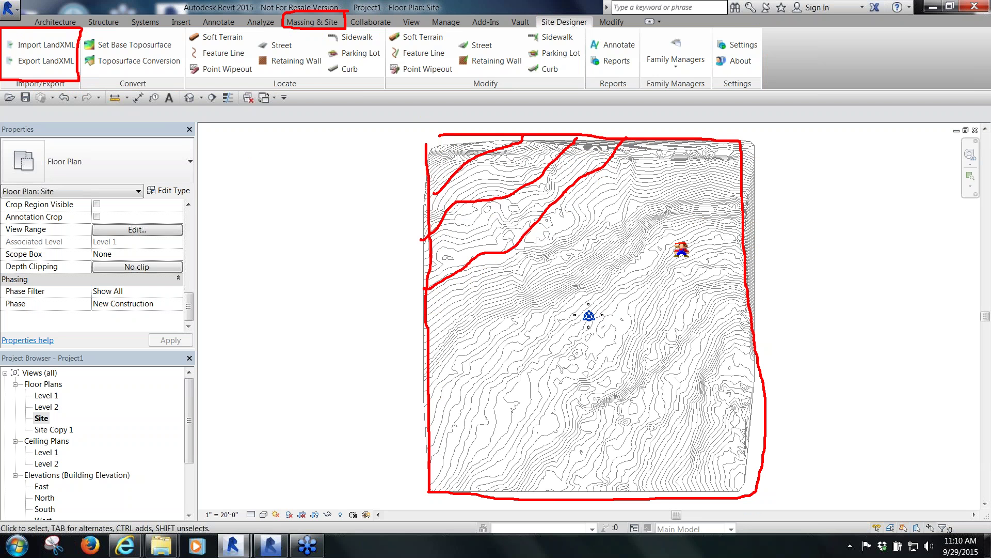
key("Escape")
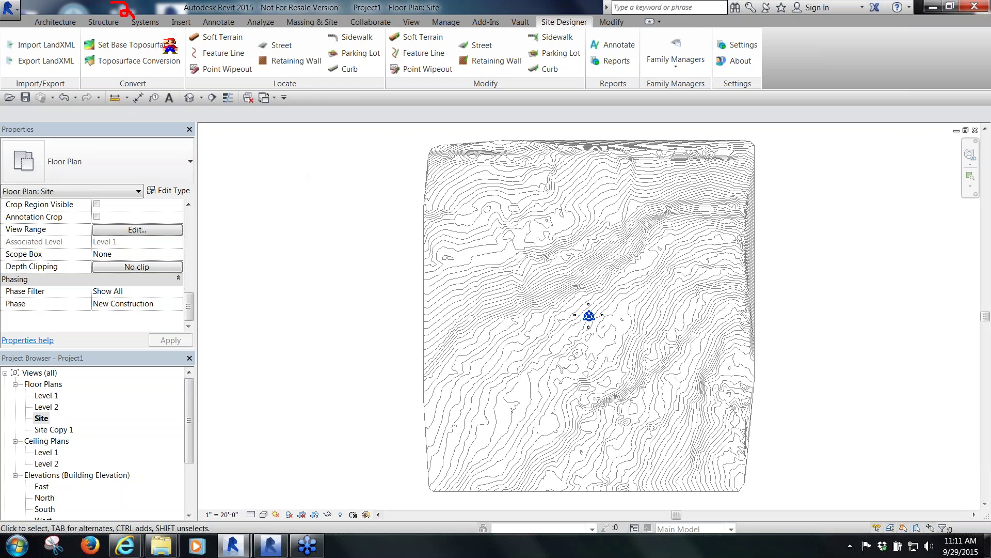
mouse_move(181, 30)
left_mouse_down()
mouse_move(83, 36)
mouse_move(173, 66)
mouse_move(187, 57)
mouse_move(186, 32)
mouse_move(95, 30)
left_mouse_up()
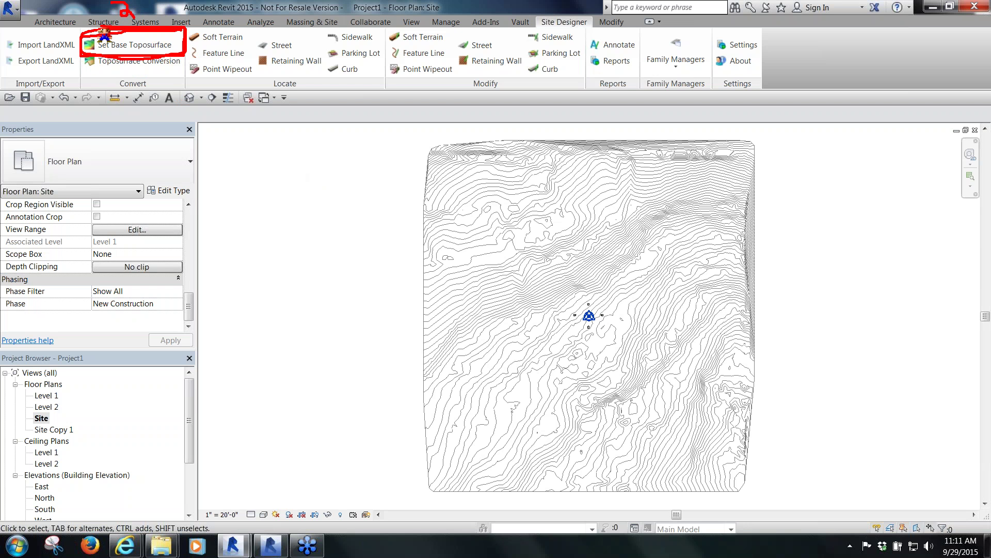
left_click_drag(85, 28, 81, 51)
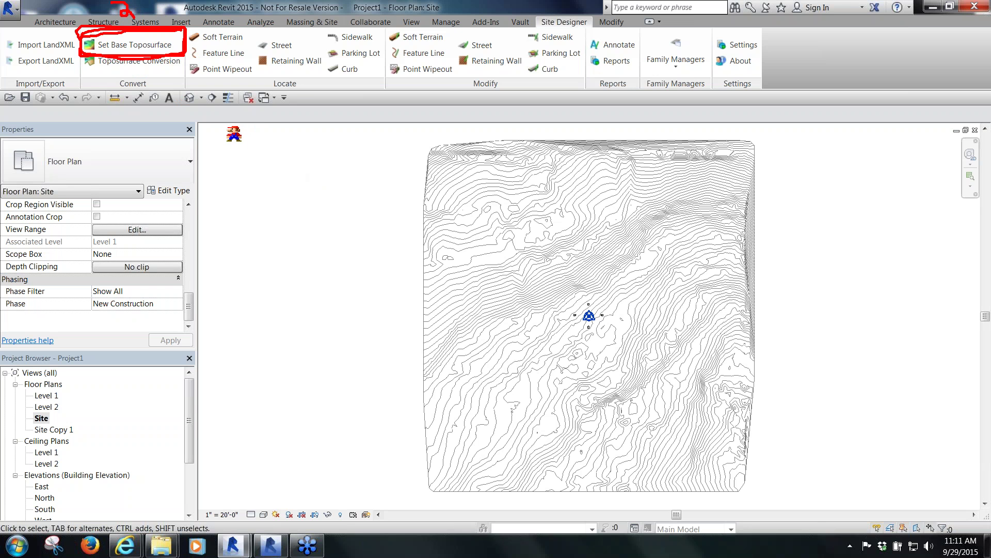
Set the EXISTING surface as the base toposurface, creating Proposed Toposurface in the New Construction phase
key("Escape")
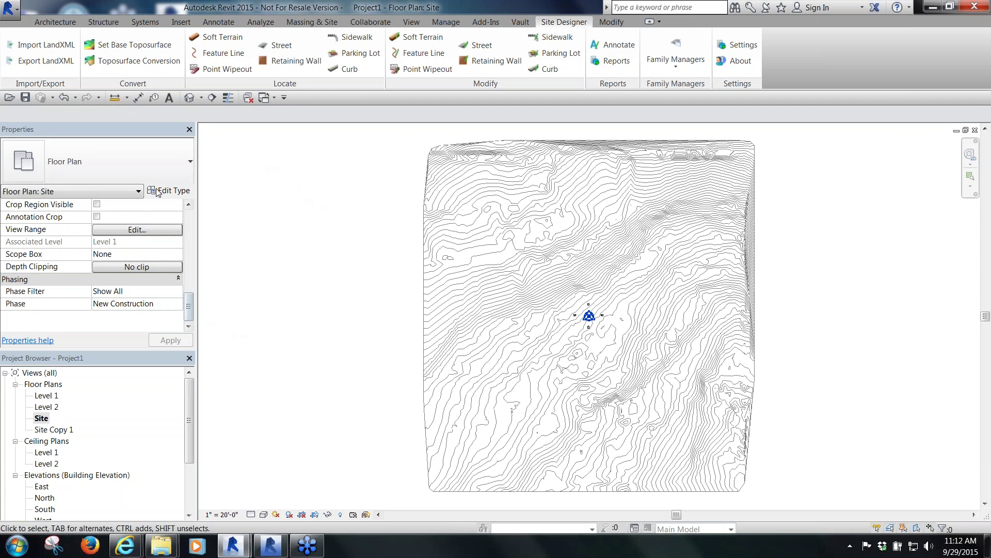
left_click(135, 46)
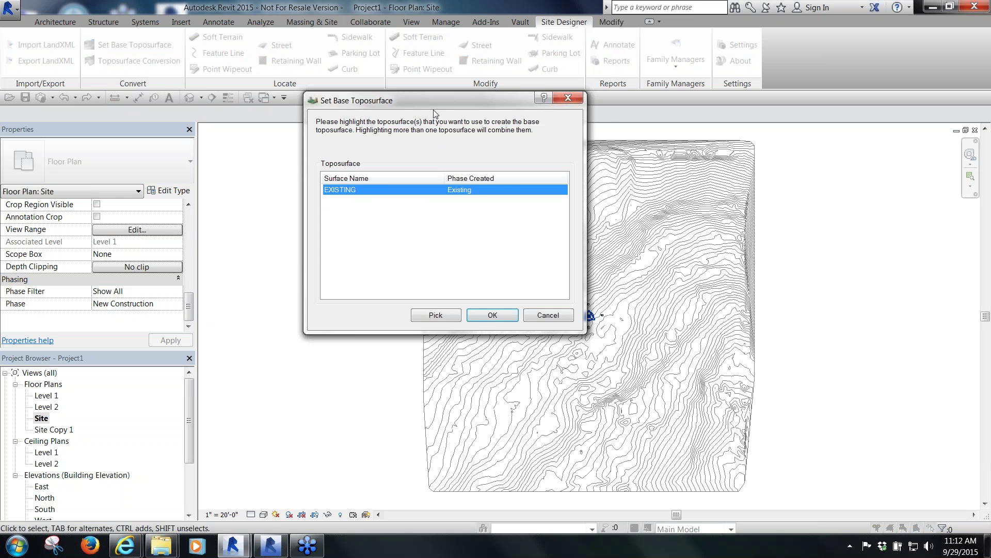
left_click_drag(425, 106, 446, 132)
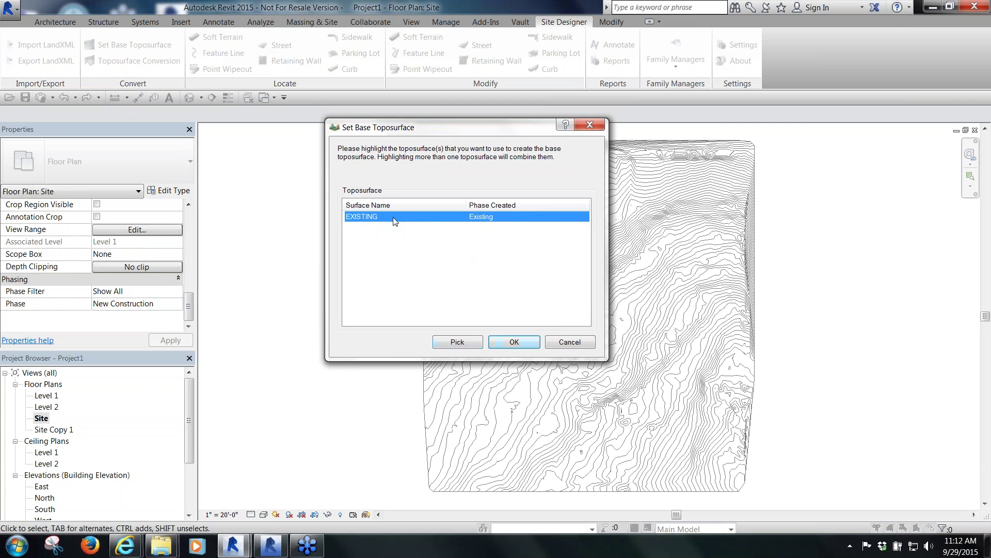
left_click(517, 342)
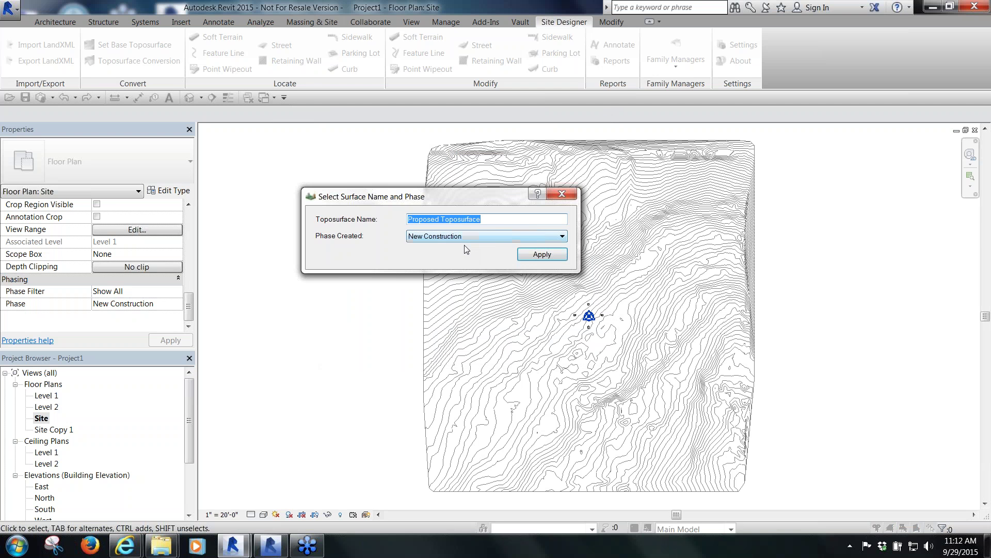
left_click(538, 256)
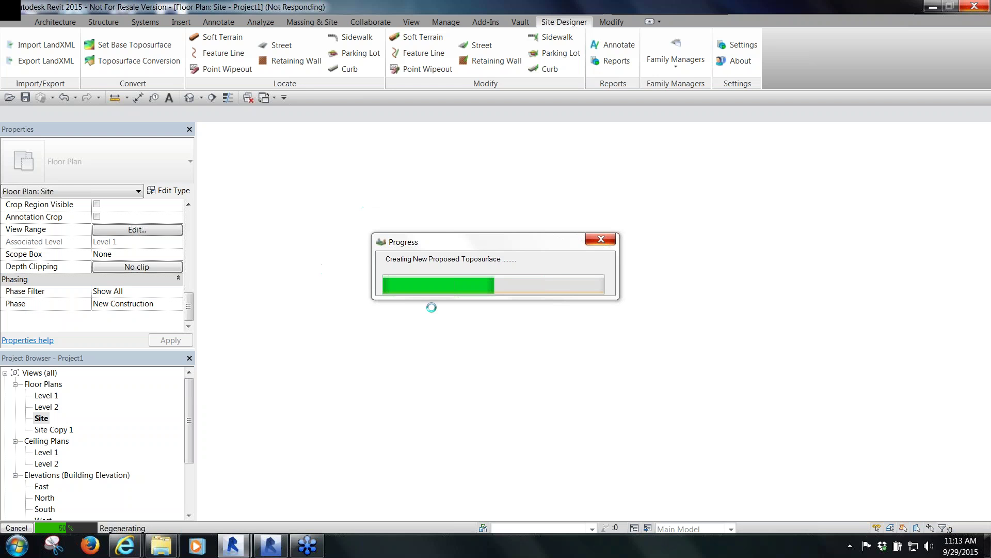
Switch to Windows Explorer and browse to the C:\ProgramData\Autodesk\ApplicationPlugins folder
left_click(15, 548)
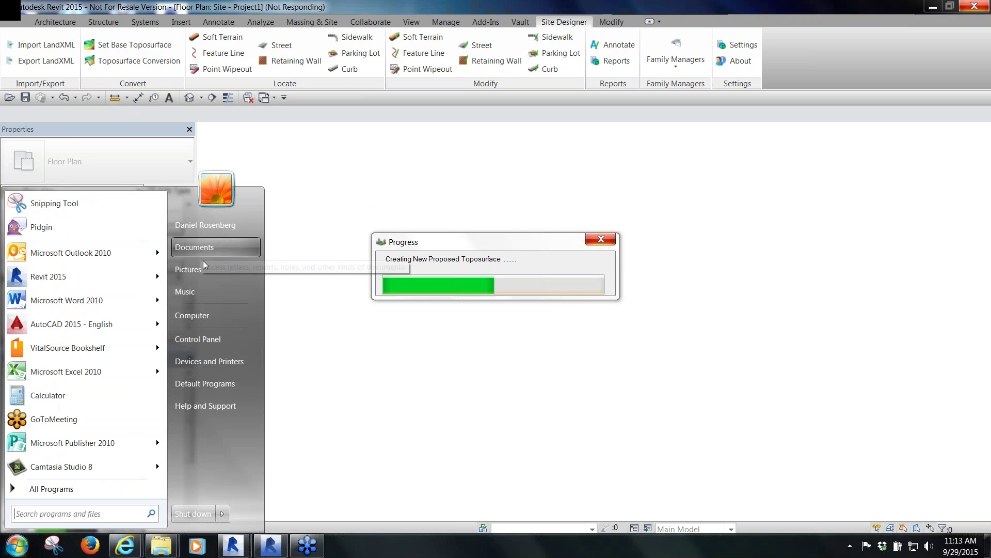
left_click(206, 316)
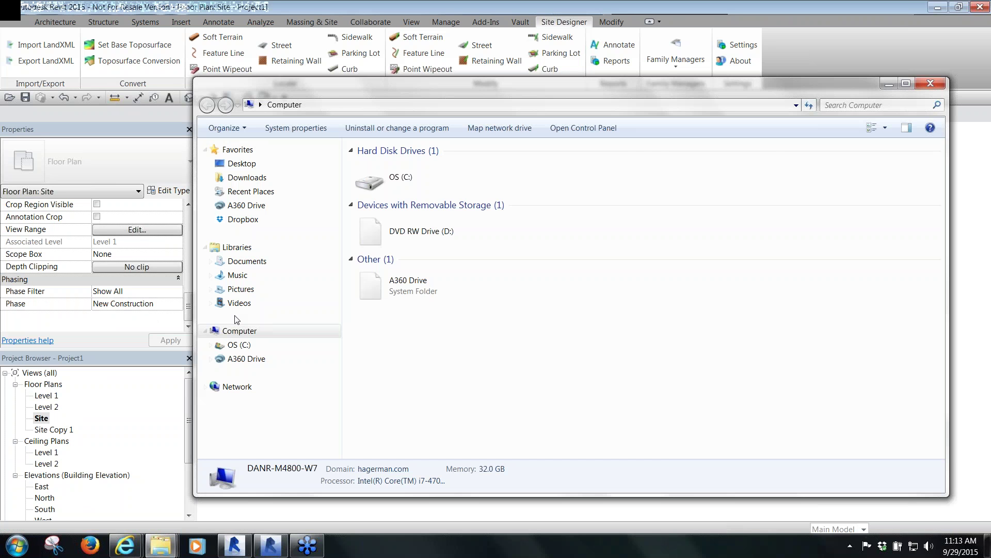
left_click(238, 344)
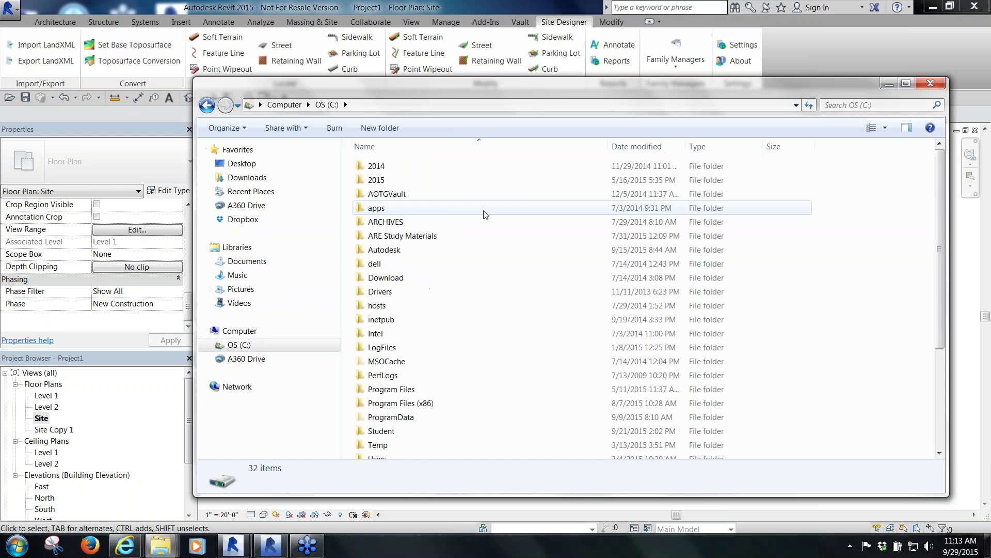
scroll(485, 214, "down", 5)
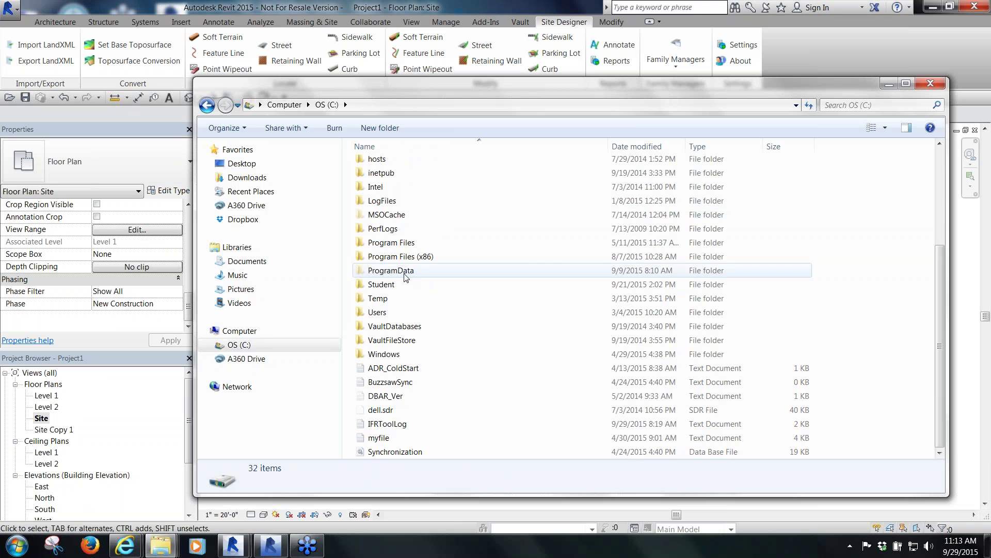
double_click(399, 209)
left_click(401, 210)
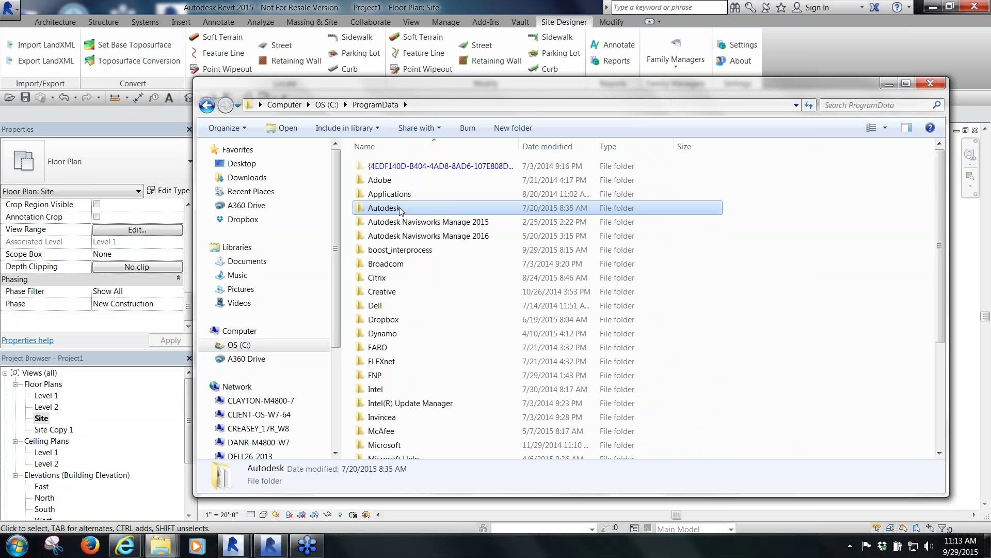
double_click(400, 208)
left_click(401, 277)
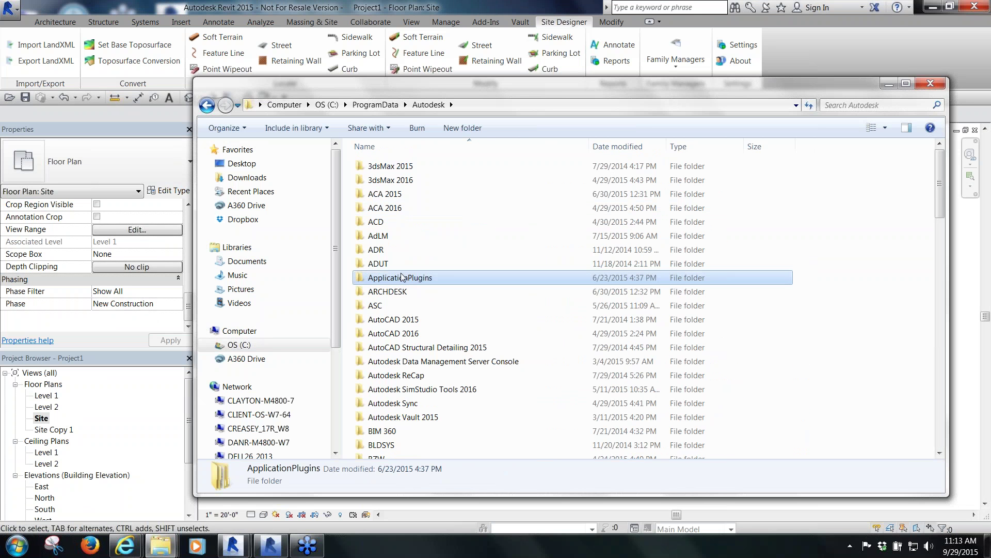
double_click(402, 277)
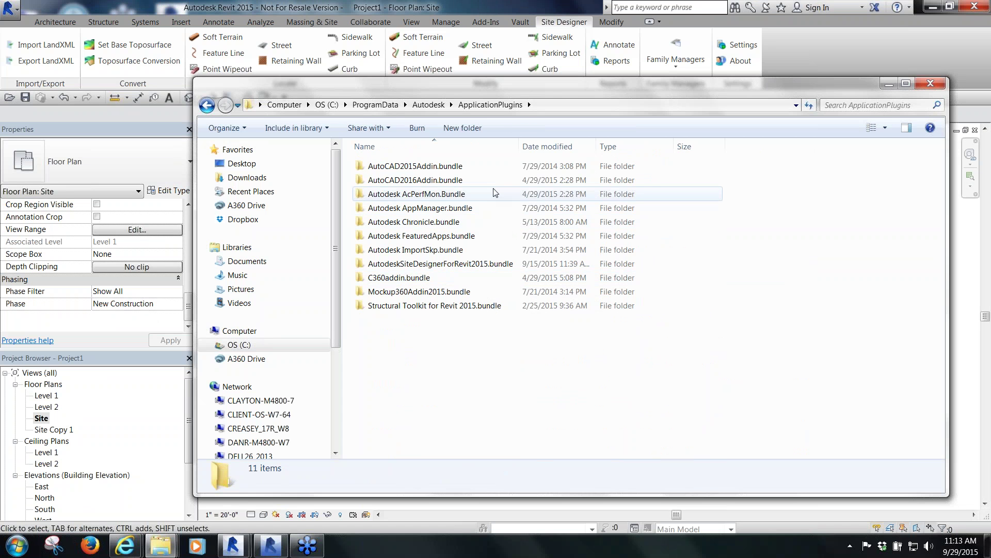
Open the Site Designer for Revit 2015 Reference Manual from the Contents folder of AutodeskSiteDesignerForRevit2015.bundle
left_click_drag(500, 98, 447, 68)
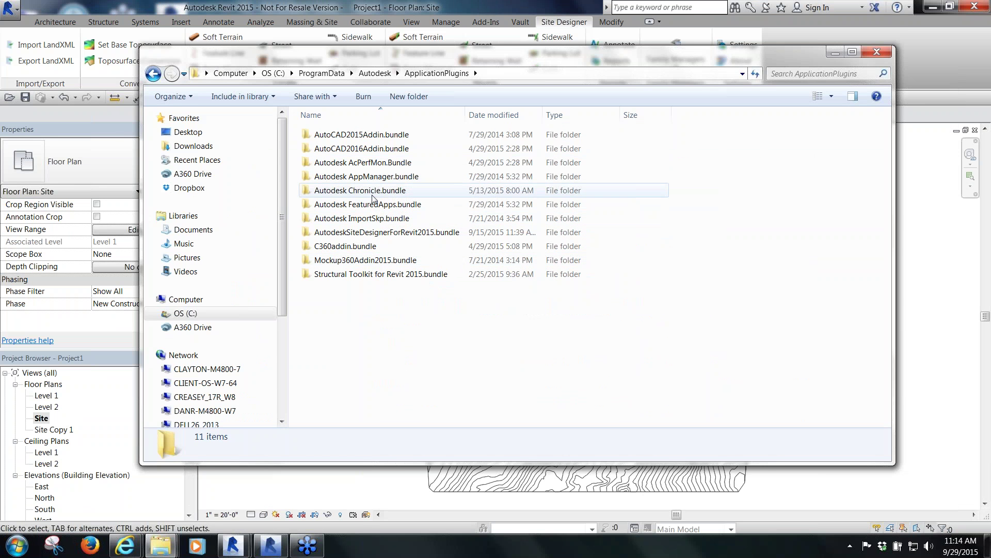
left_click(373, 235)
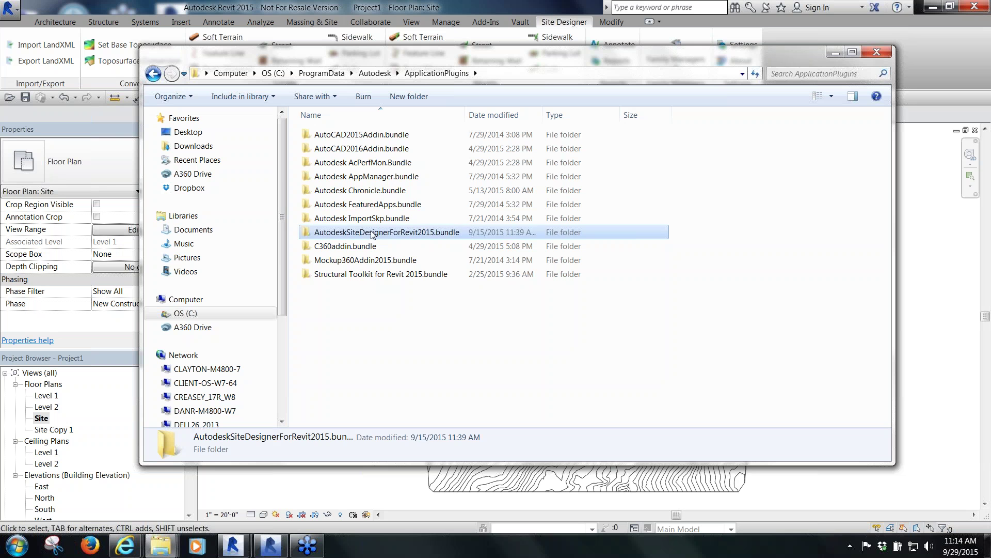
double_click(373, 235)
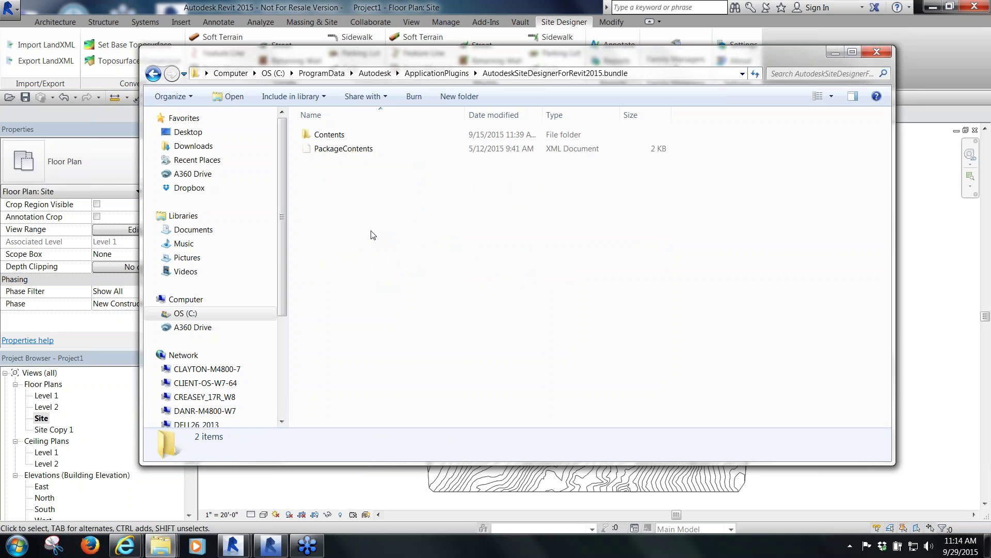
double_click(329, 134)
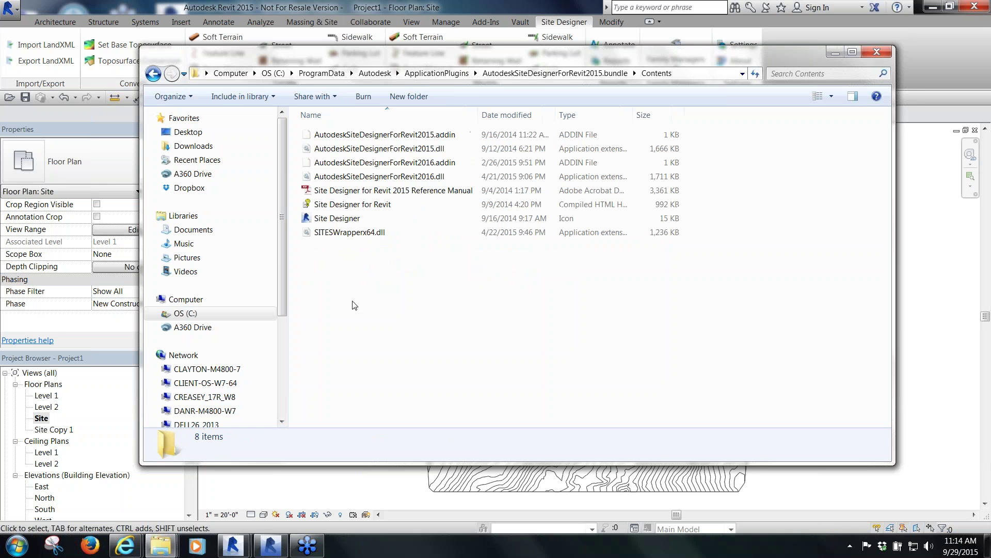
left_click(360, 191)
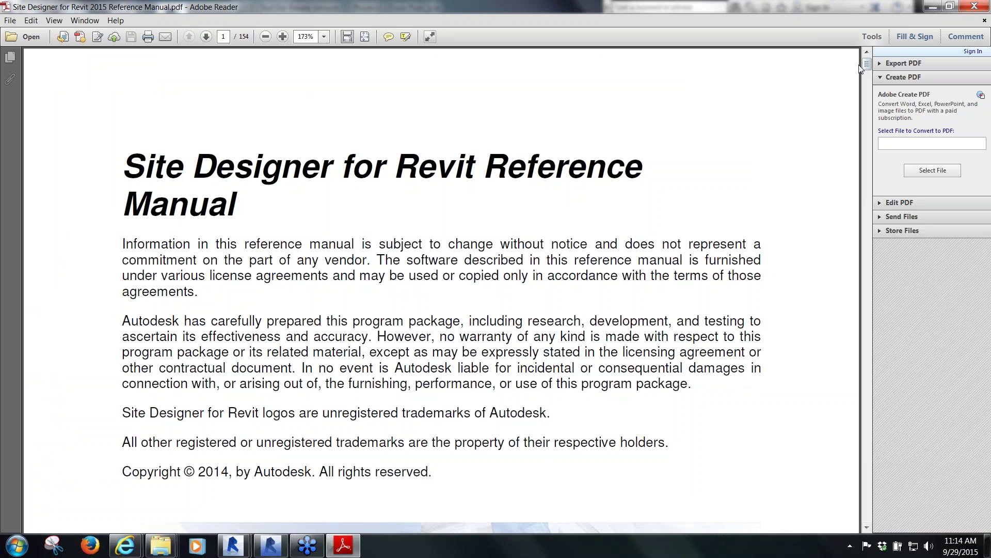
Skim the reference manual to the LandXML export section on page 18, close it and return to Revit
left_click_drag(867, 66, 868, 122)
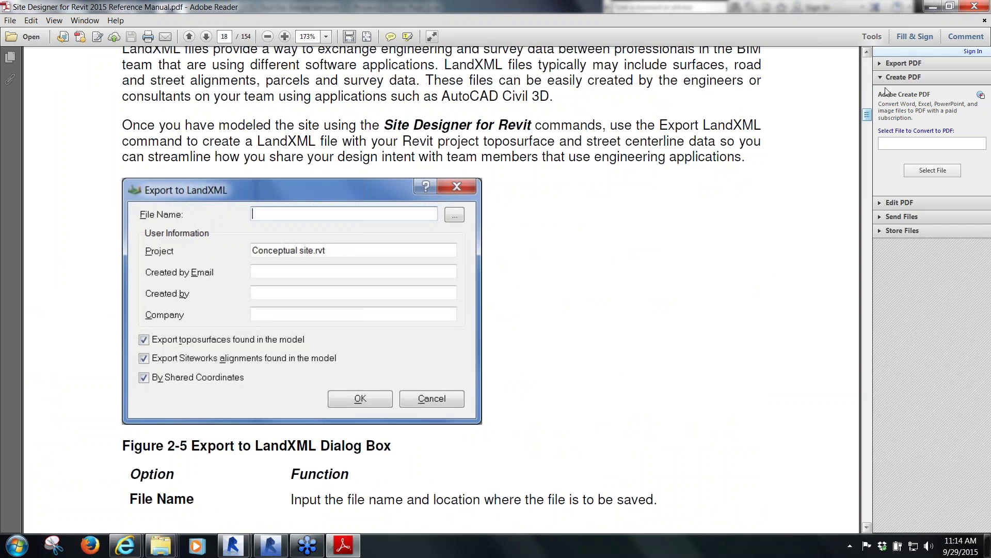
key("alt+F4")
left_click(836, 50)
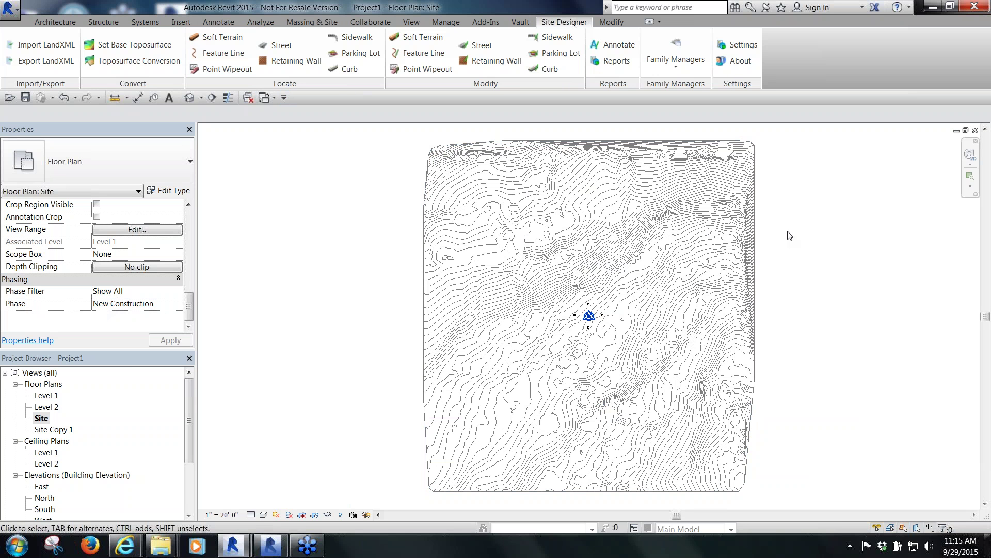
Set the Site floor plan's phase filter to Show New
left_click(180, 292)
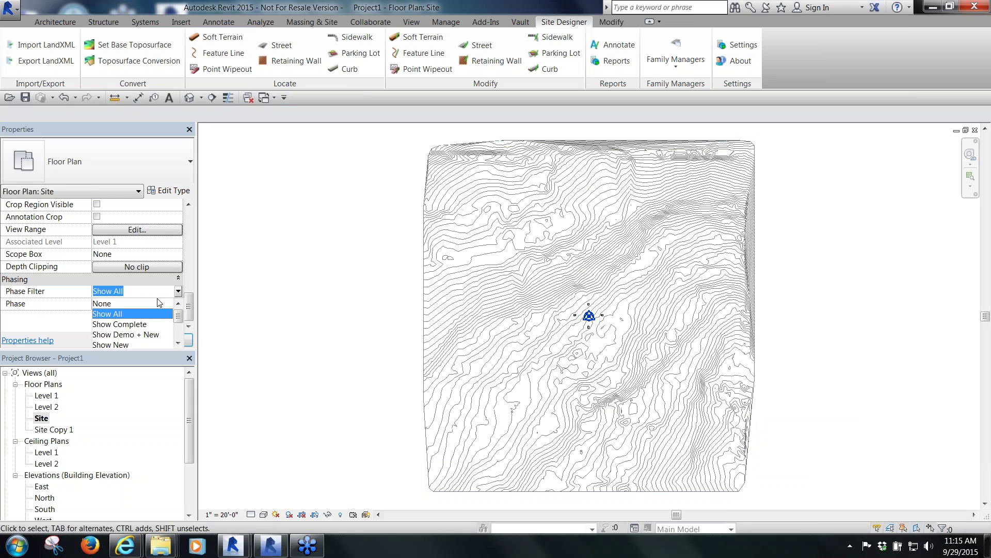
scroll(135, 342, "down", 1)
left_click(126, 334)
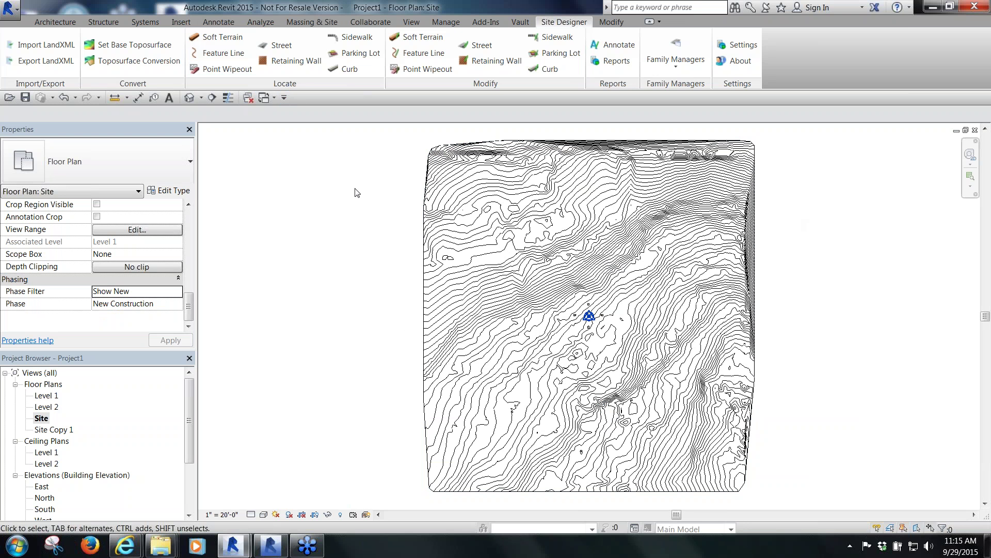
left_click(321, 22)
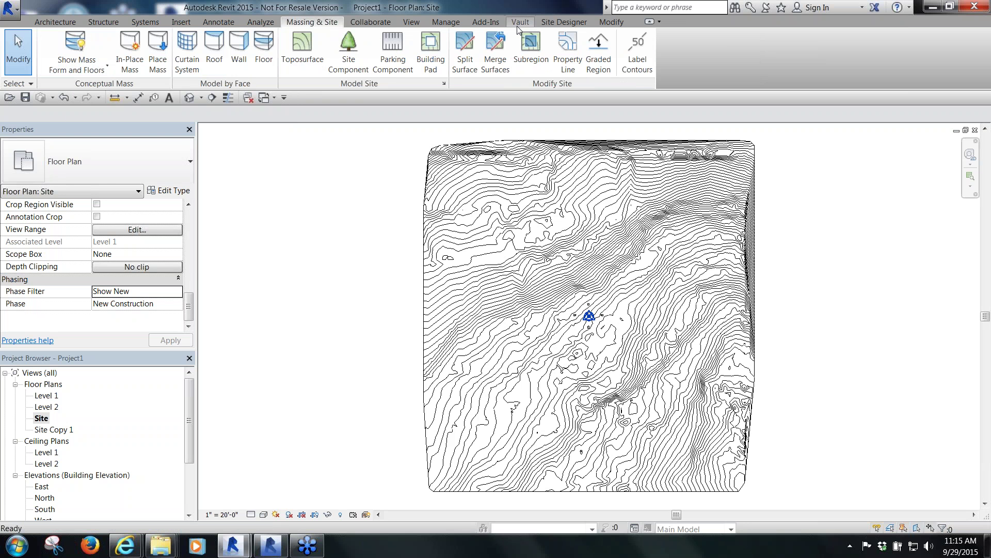
left_click(556, 22)
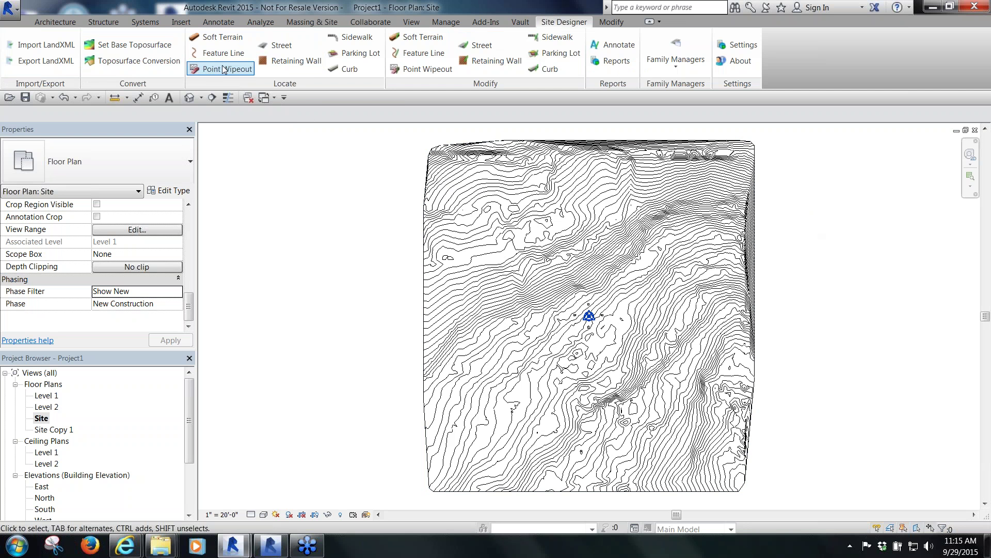
mouse_move(185, 24)
left_mouse_down()
mouse_move(184, 73)
mouse_move(196, 91)
mouse_move(386, 94)
mouse_move(383, 26)
mouse_move(184, 25)
left_mouse_up()
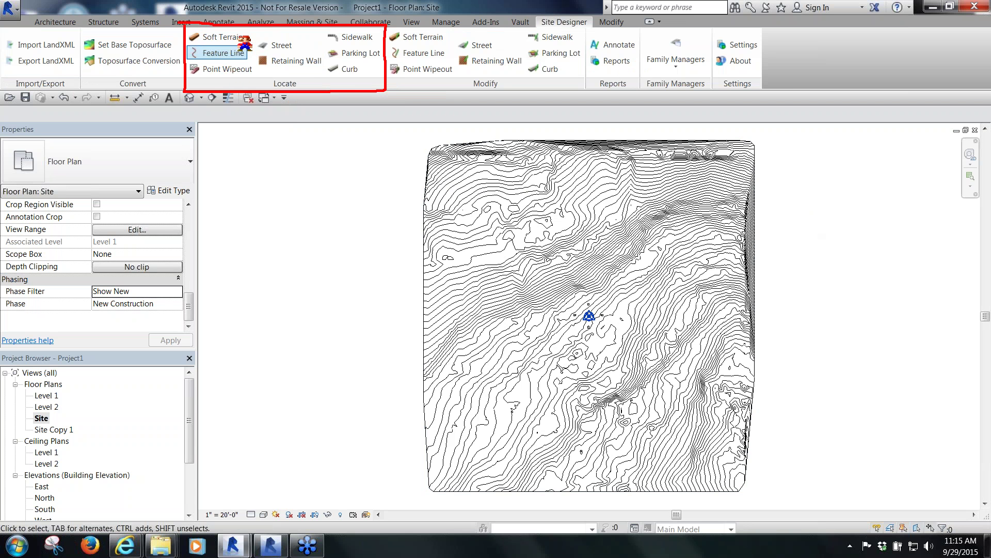
mouse_move(233, 38)
left_mouse_down()
mouse_move(248, 27)
mouse_move(278, 37)
mouse_move(271, 60)
mouse_move(360, 28)
left_mouse_up()
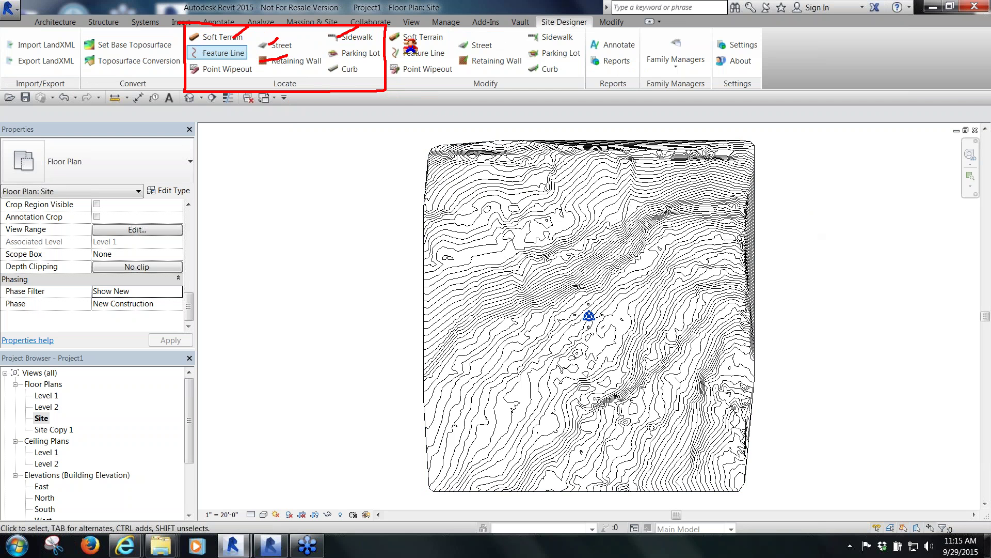
mouse_move(385, 90)
left_mouse_down()
mouse_move(591, 85)
mouse_move(591, 39)
mouse_move(518, 21)
mouse_move(390, 32)
mouse_move(397, 98)
mouse_move(598, 103)
mouse_move(598, 66)
mouse_move(567, 35)
mouse_move(437, 25)
mouse_move(397, 46)
left_mouse_up()
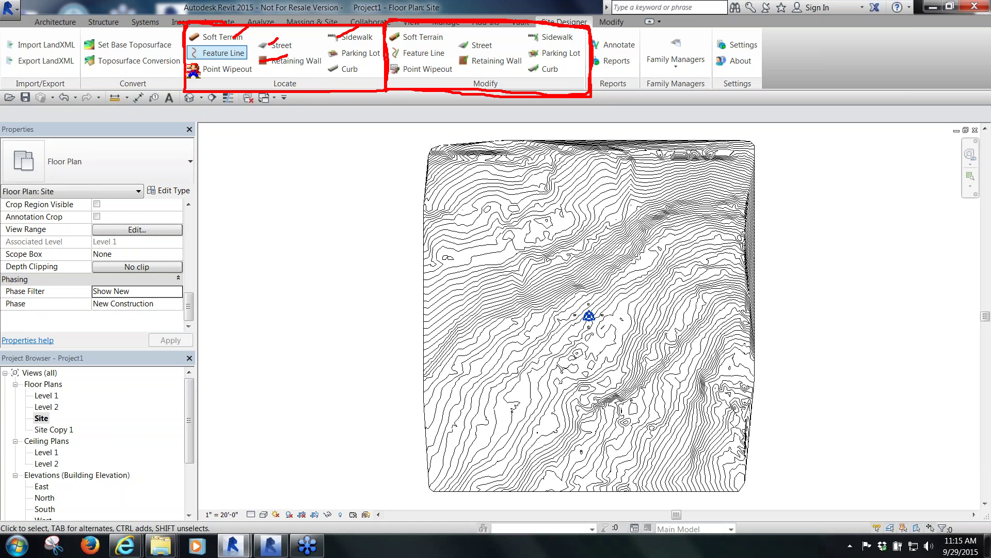
mouse_move(186, 64)
left_mouse_down()
mouse_move(188, 90)
mouse_move(391, 90)
mouse_move(371, 26)
mouse_move(395, 88)
mouse_move(578, 106)
mouse_move(599, 58)
left_mouse_up()
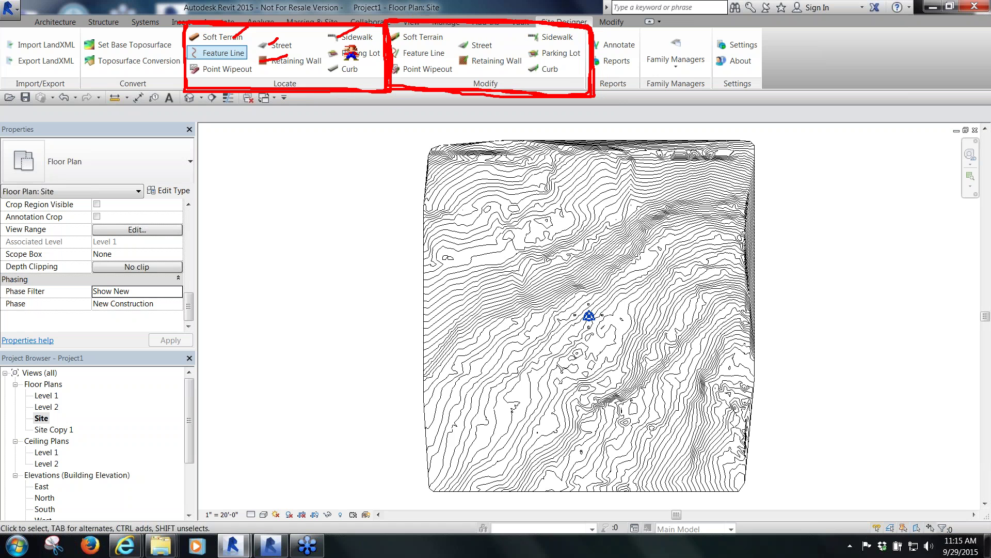
key("Escape")
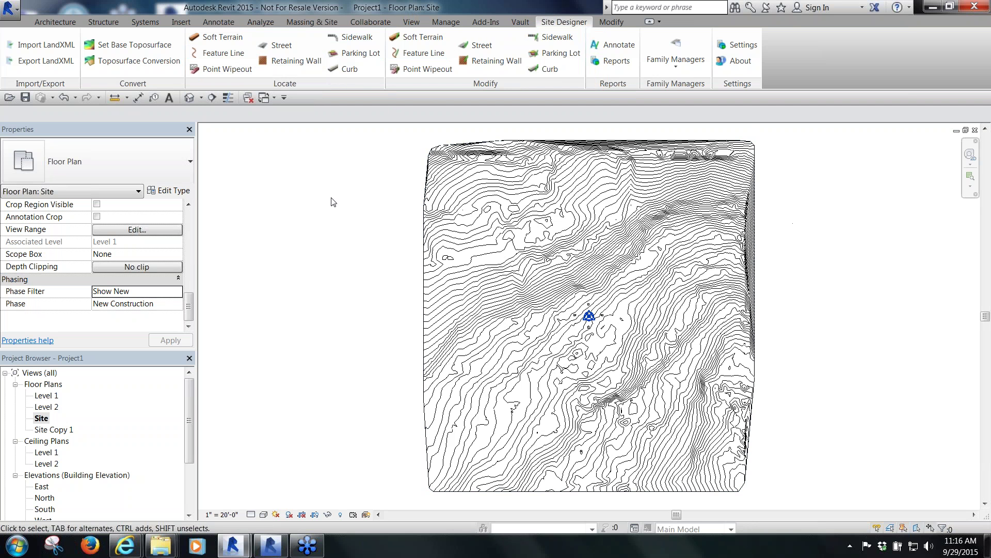
Draw a vertical model line across the western part of the toposurface, from near its north edge down towards its south edge
left_click(56, 23)
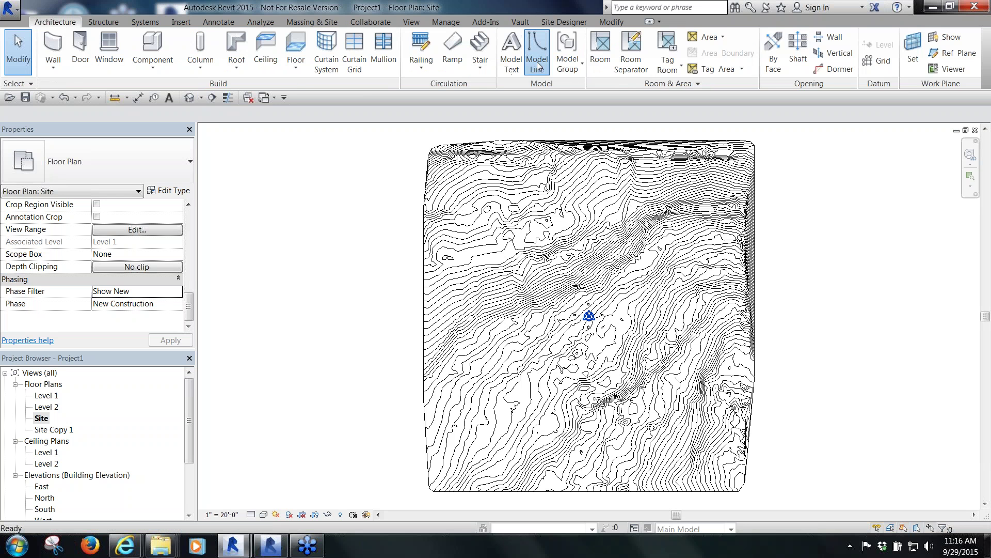
left_click(483, 187)
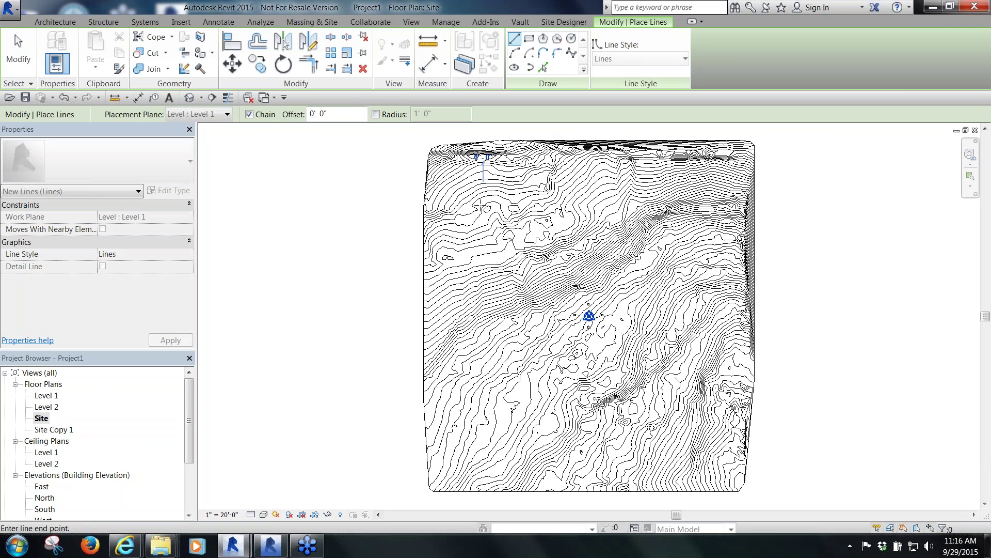
left_click(484, 437)
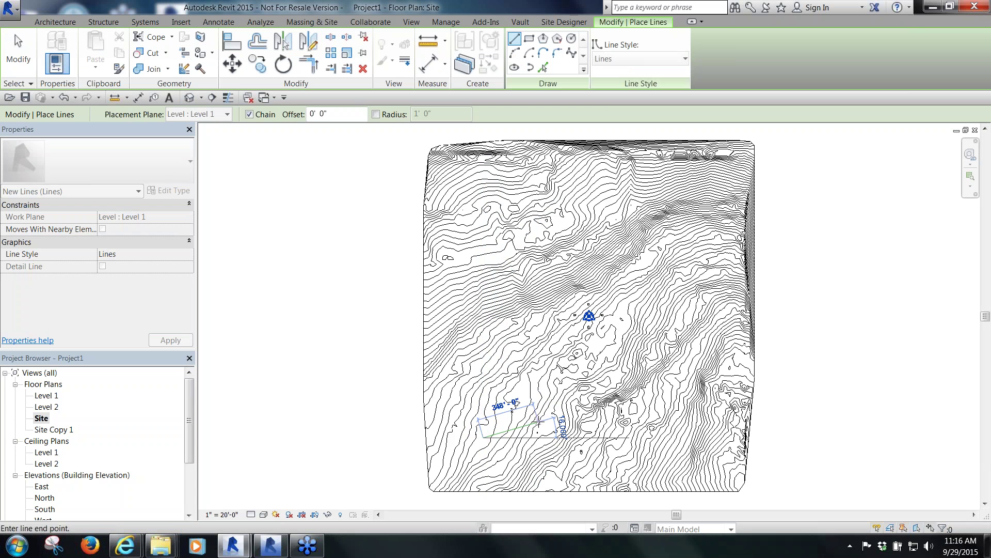
key("Escape")
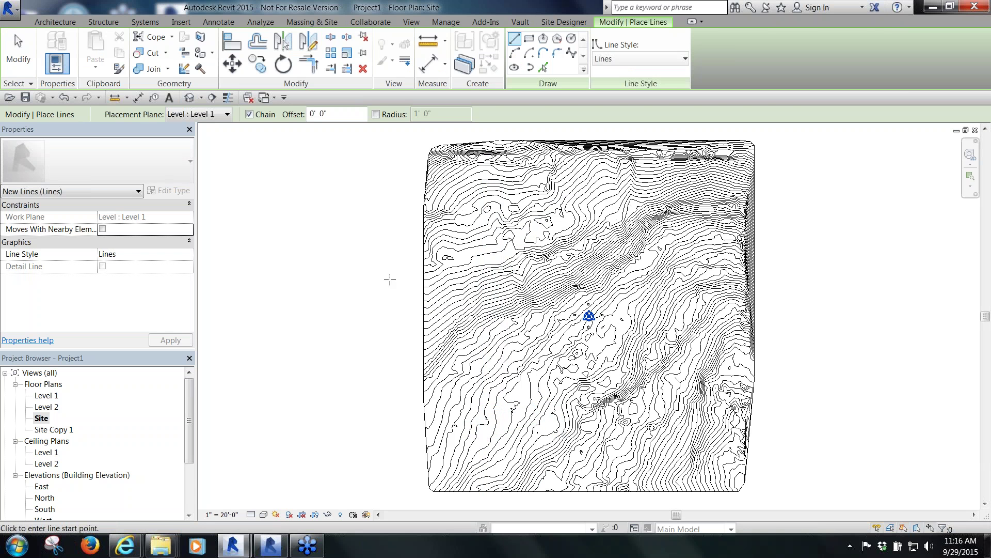
key("Escape")
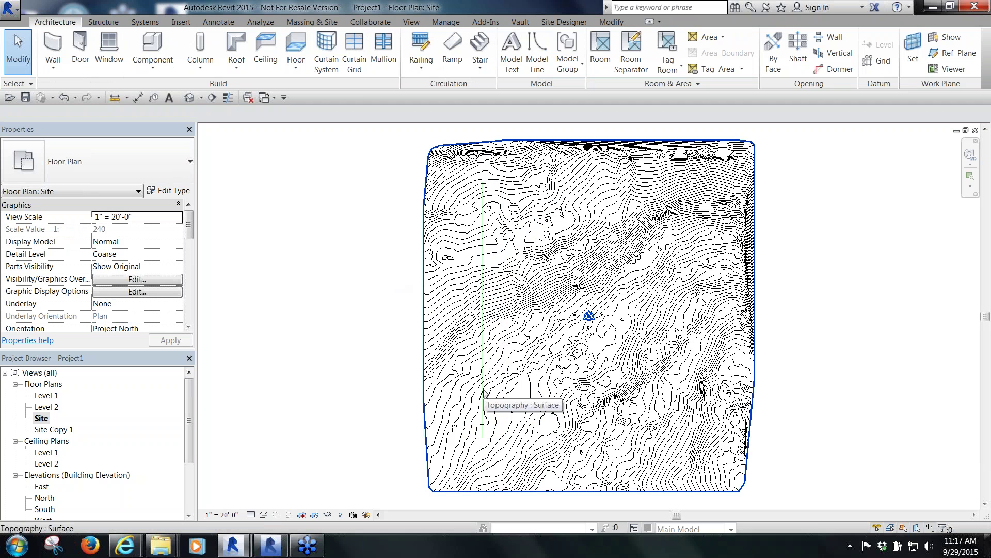
Draw a horizontal model line from the south end of the vertical line towards the east edge of the toposurface
left_click(537, 57)
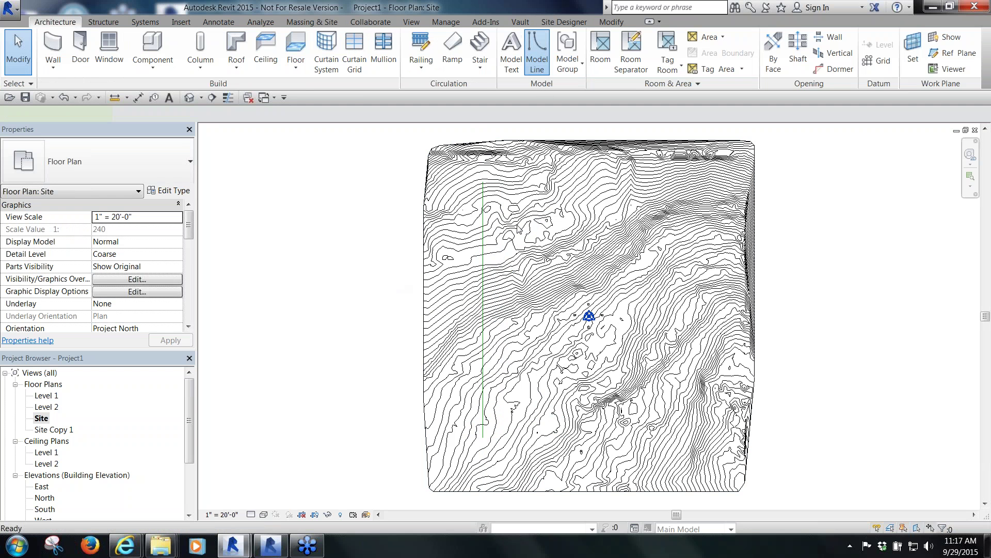
left_click(482, 438)
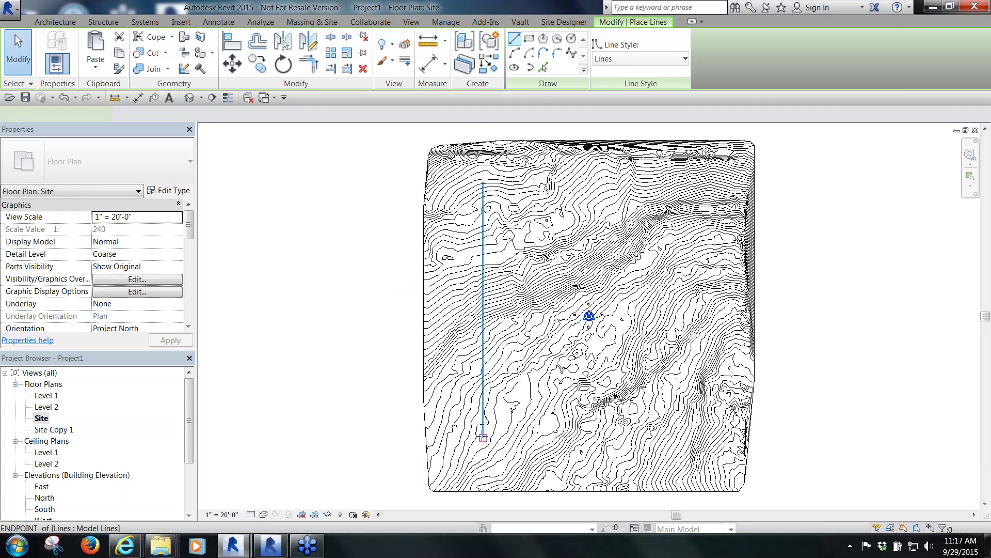
left_click(710, 437)
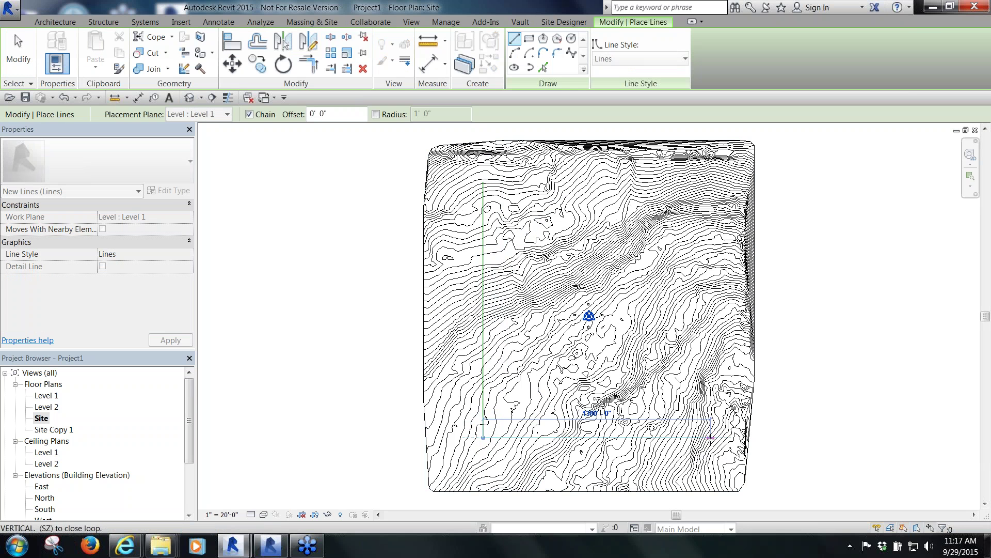
key("Escape")
key("Escape")
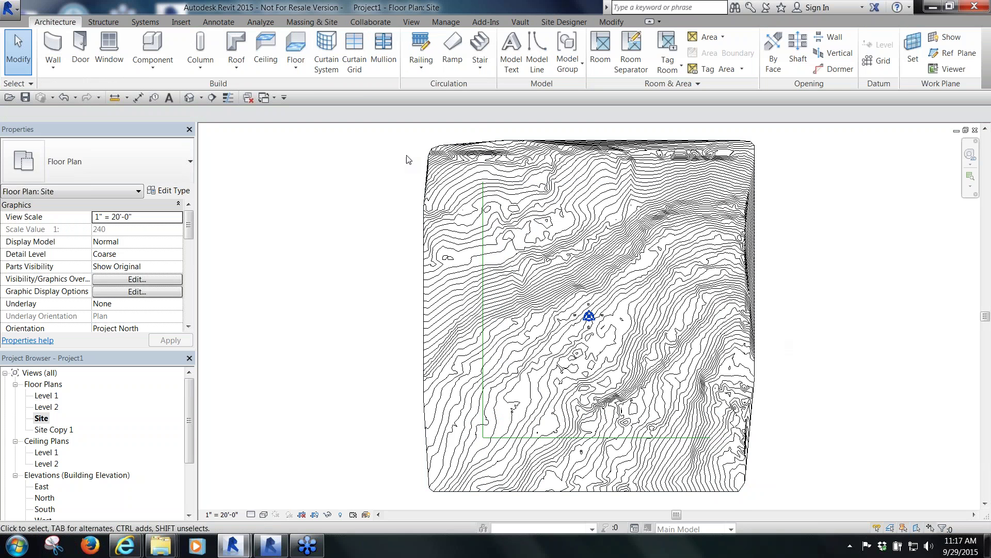
Open Site Designer's Locate Street settings and review the street types available for the Sample Street family
left_click(564, 22)
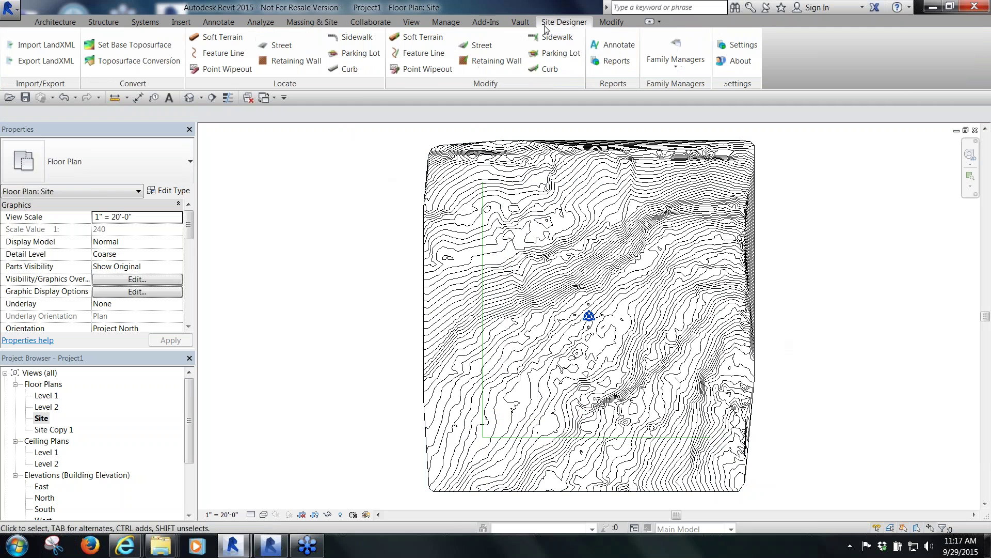
left_click(293, 51)
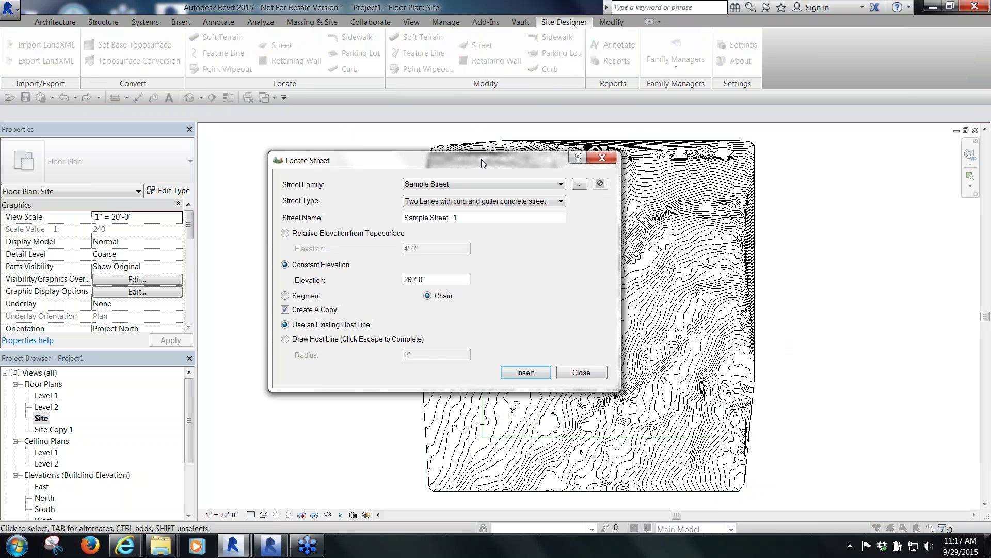
left_click_drag(481, 159, 473, 141)
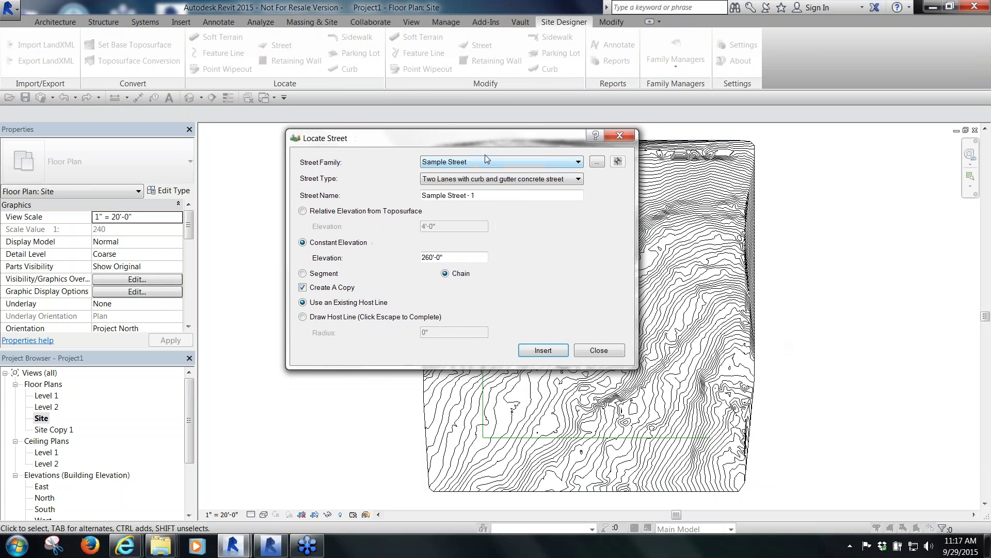
left_click(578, 180)
left_click(578, 180)
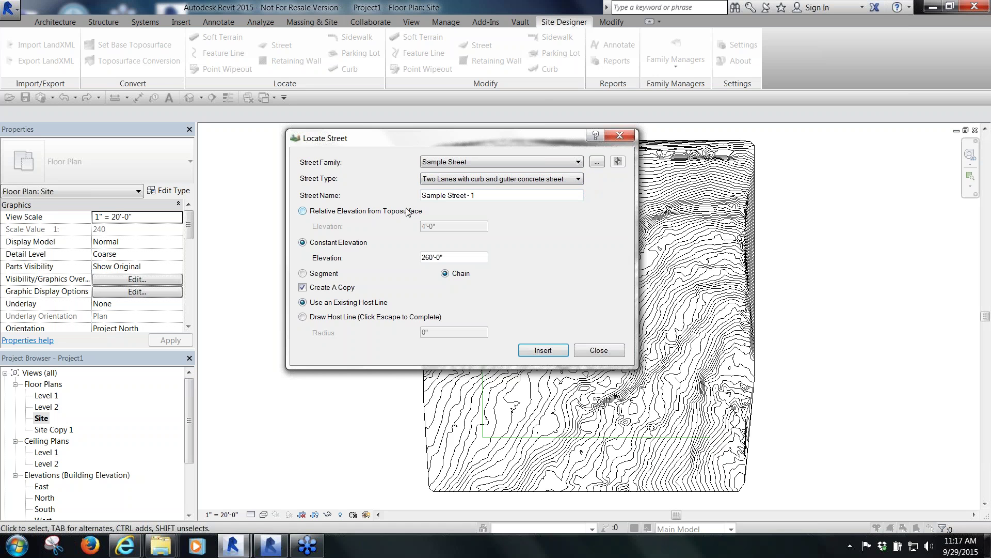
left_click(579, 180)
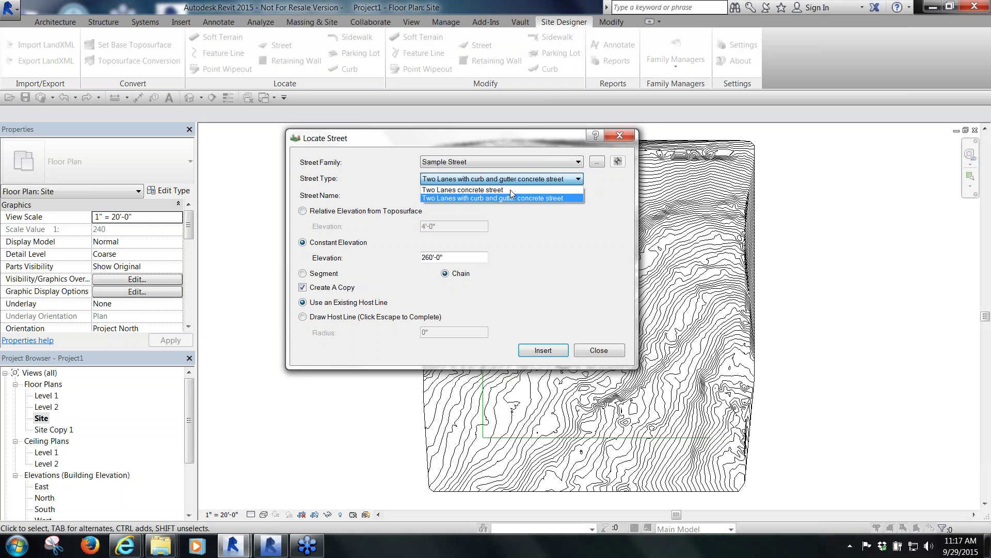
left_click(588, 182)
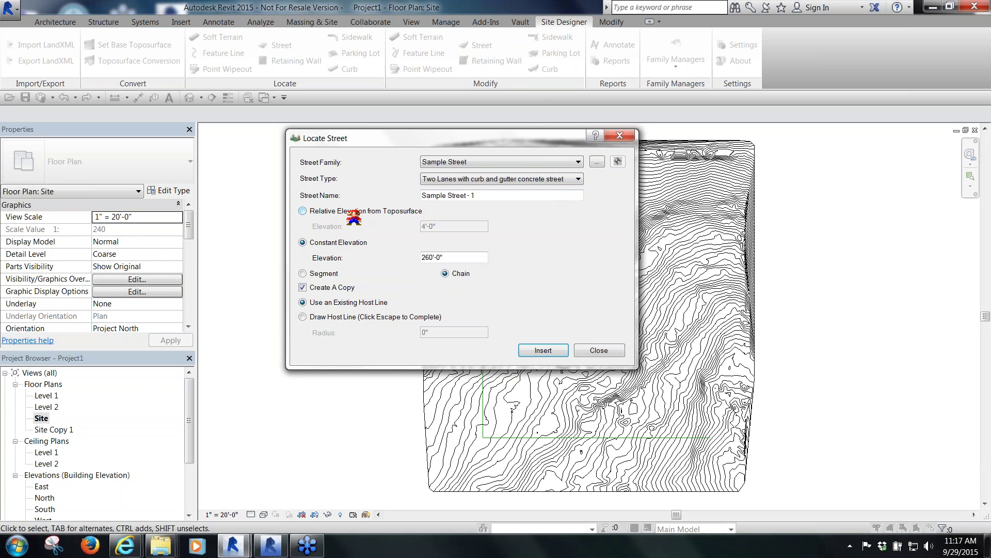
Review the elevation, Create A Copy and host line options for locating a street, and close the dialog without inserting
mouse_move(430, 207)
left_mouse_down()
mouse_move(289, 206)
mouse_move(294, 233)
mouse_move(491, 236)
mouse_move(408, 201)
mouse_move(417, 235)
mouse_move(435, 216)
left_mouse_up()
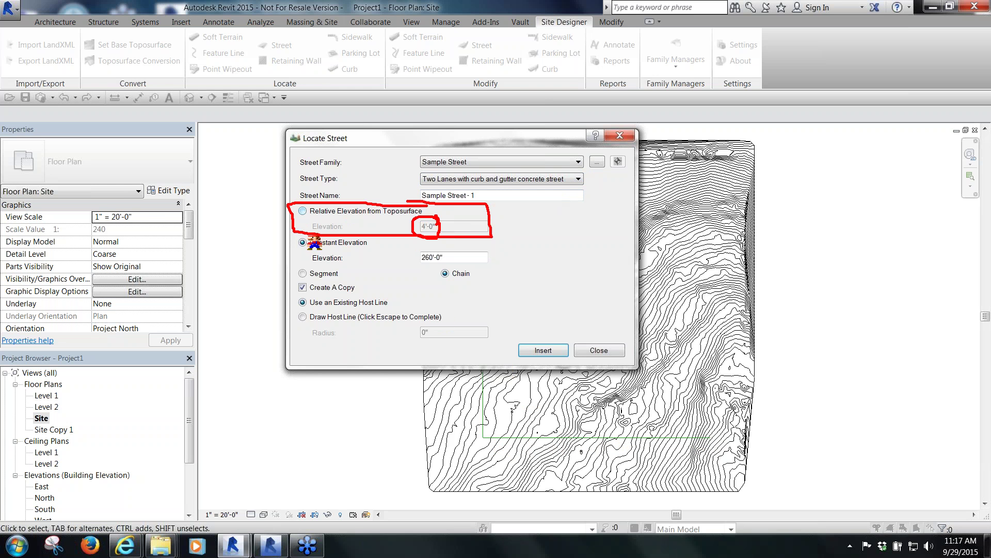
mouse_move(290, 233)
left_mouse_down()
mouse_move(290, 250)
mouse_move(380, 278)
mouse_move(511, 280)
mouse_move(390, 236)
mouse_move(310, 240)
left_mouse_up()
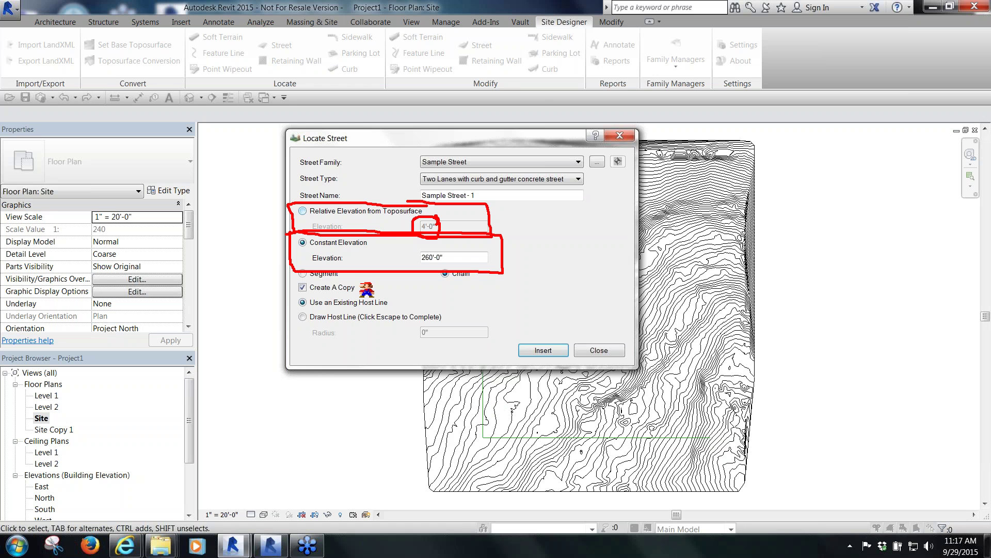
mouse_move(360, 283)
left_mouse_down()
mouse_move(307, 282)
mouse_move(293, 295)
mouse_move(356, 293)
mouse_move(360, 282)
left_mouse_up()
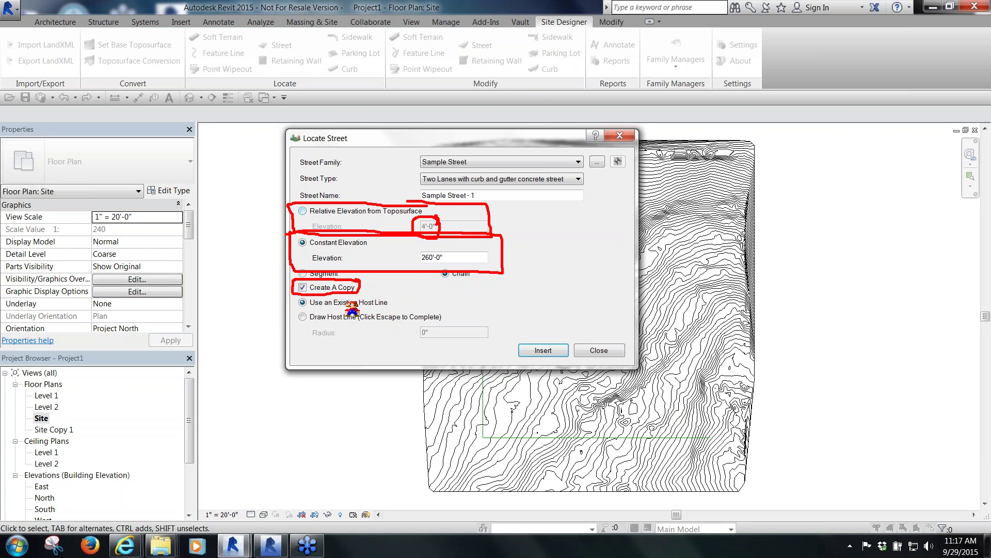
mouse_move(321, 298)
left_mouse_down()
mouse_move(289, 311)
mouse_move(391, 316)
mouse_move(403, 305)
mouse_move(302, 310)
left_mouse_up()
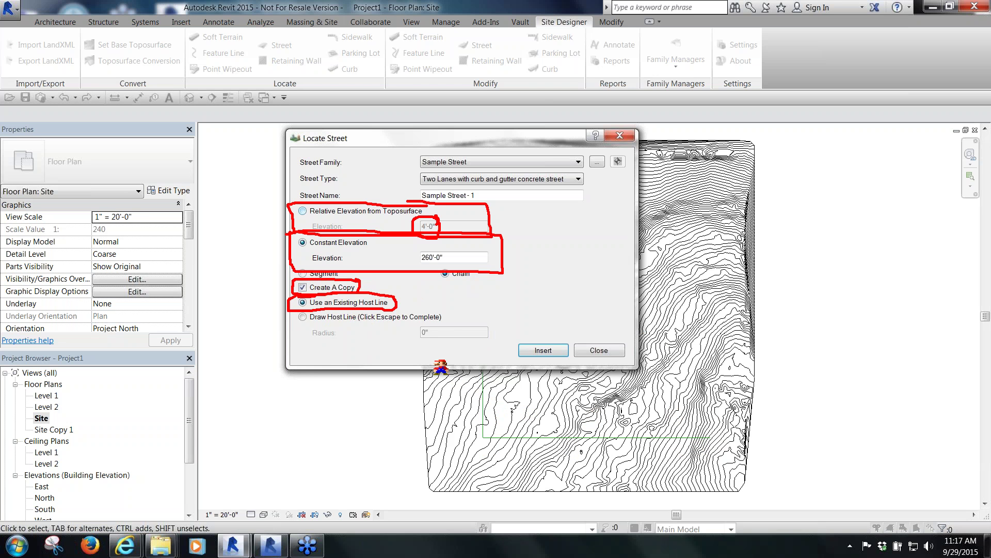
mouse_move(442, 311)
left_mouse_down()
mouse_move(284, 312)
mouse_move(439, 325)
mouse_move(440, 307)
left_mouse_up()
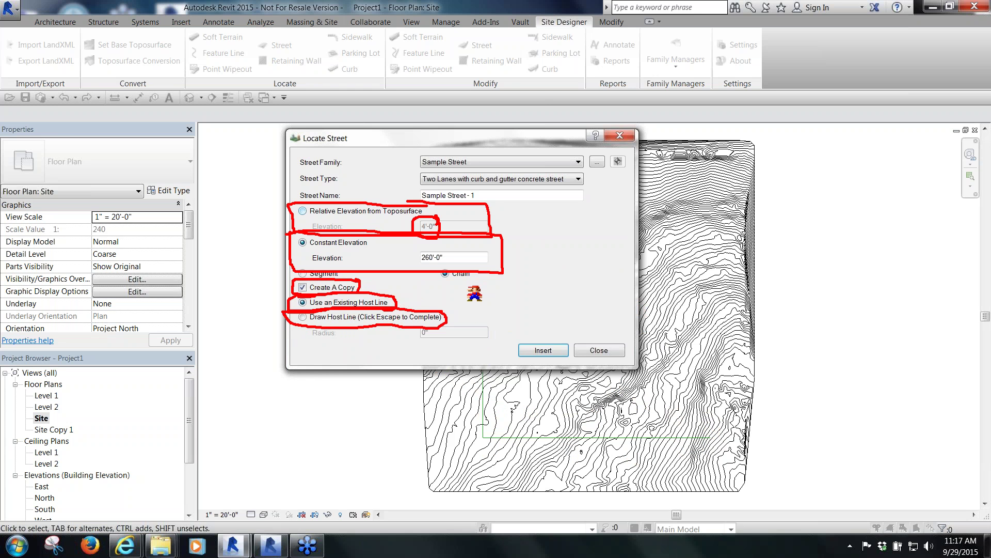
key("Escape")
left_click(599, 350)
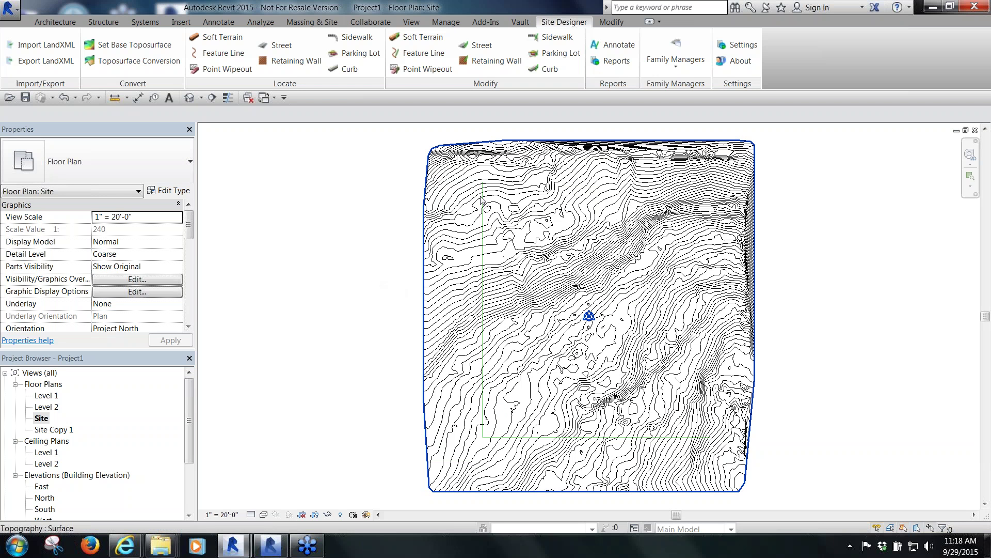
Switch to the DEMO project's Site plan and examine the north end of the graded street along the western side
left_click(239, 552)
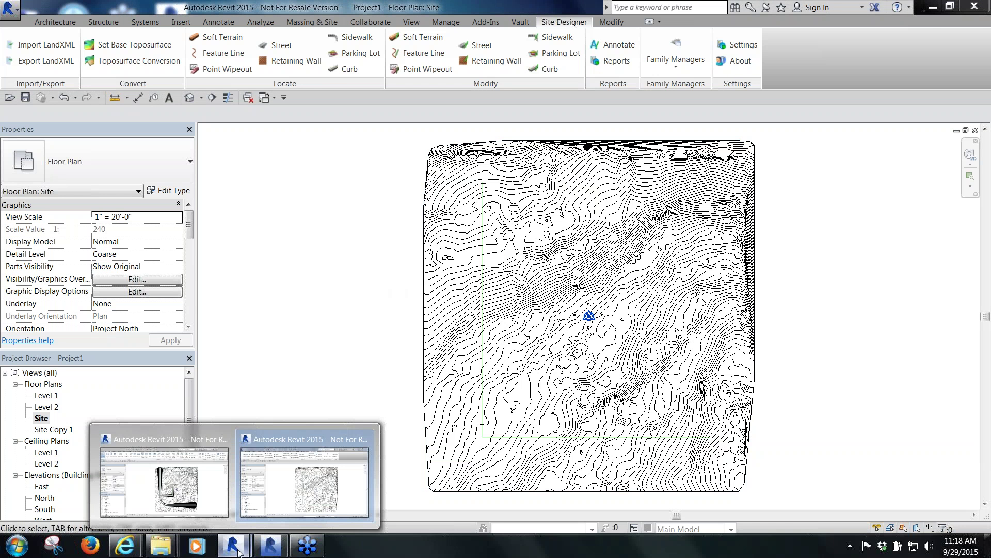
left_click(164, 483)
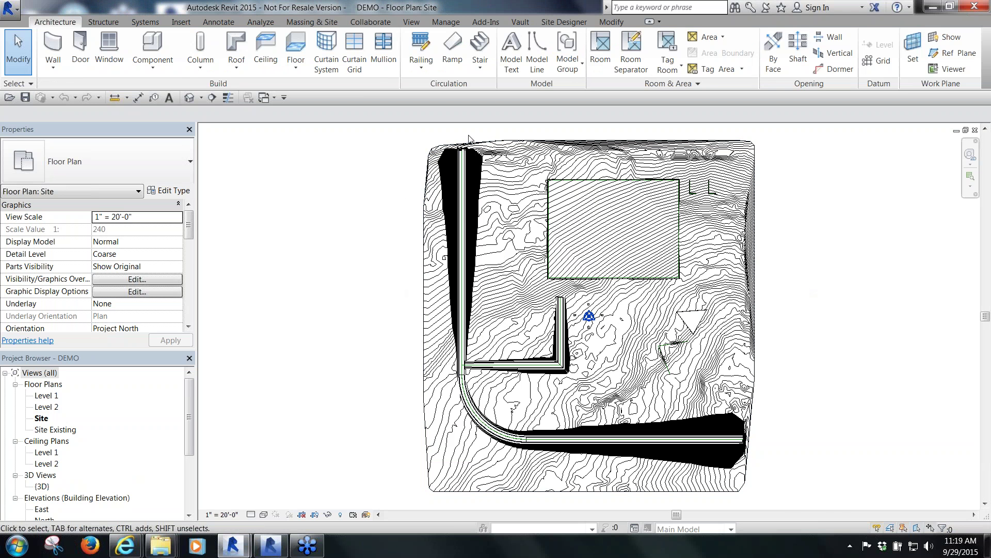
scroll(469, 139, "up", 2)
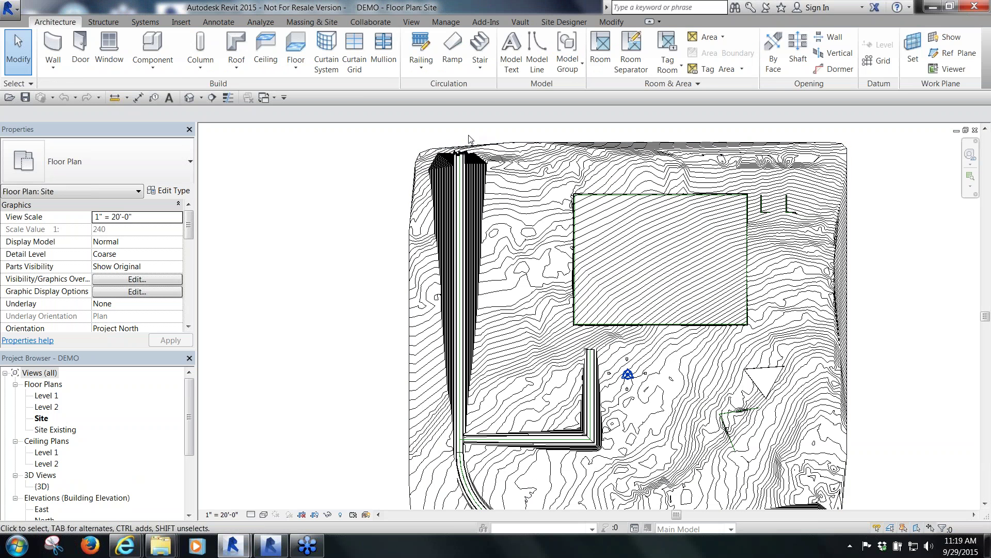
left_click(552, 23)
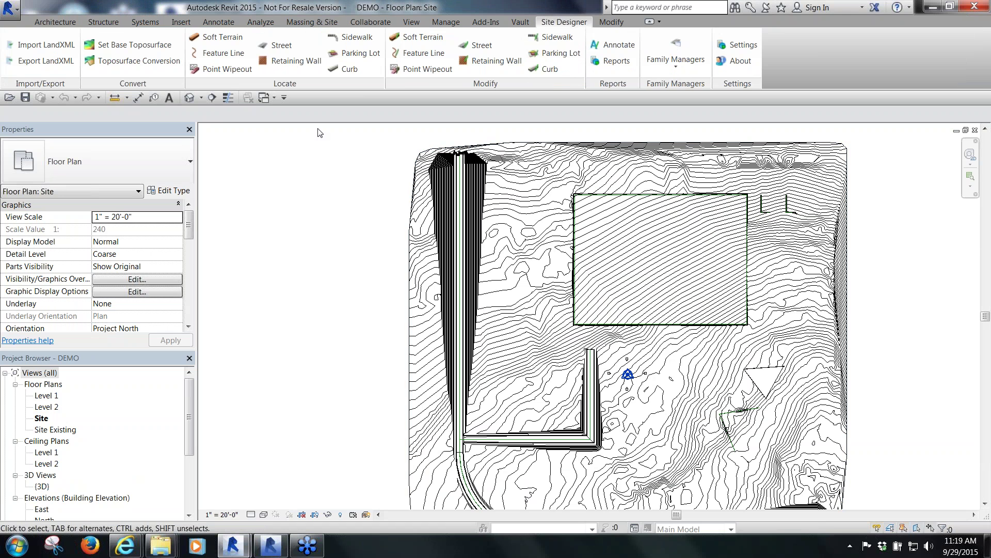
scroll(320, 133, "down", 1)
scroll(402, 124, "up", 3)
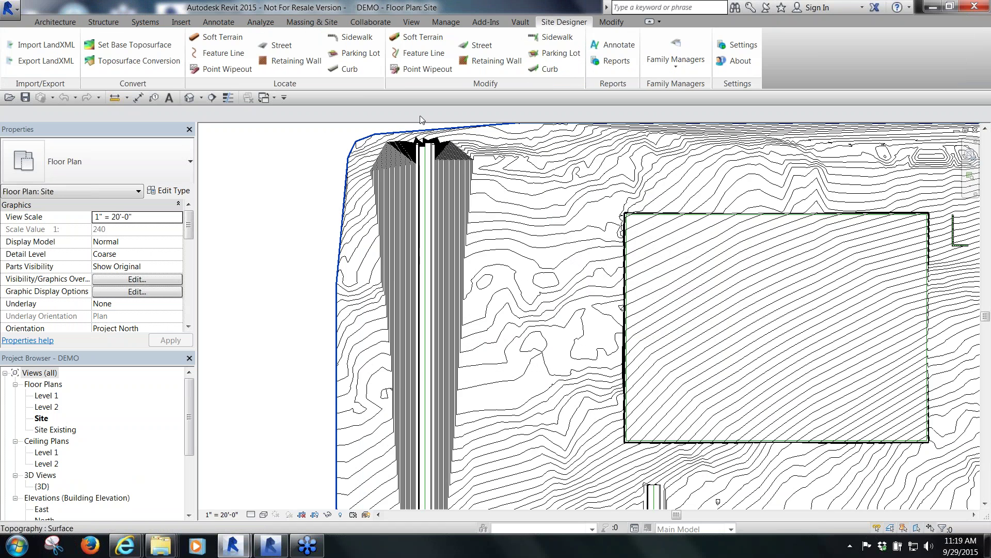
scroll(420, 120, "down", 4)
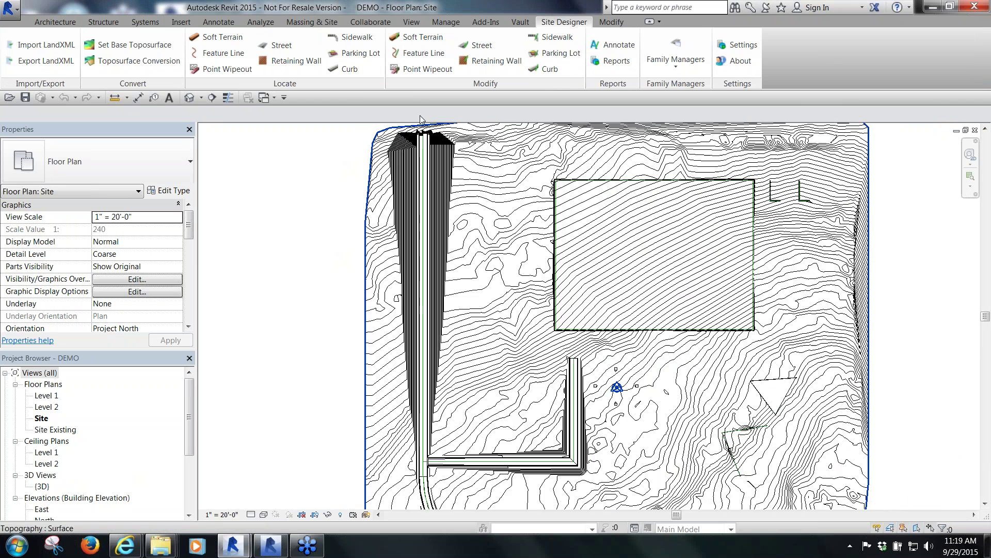
scroll(406, 138, "up", 3)
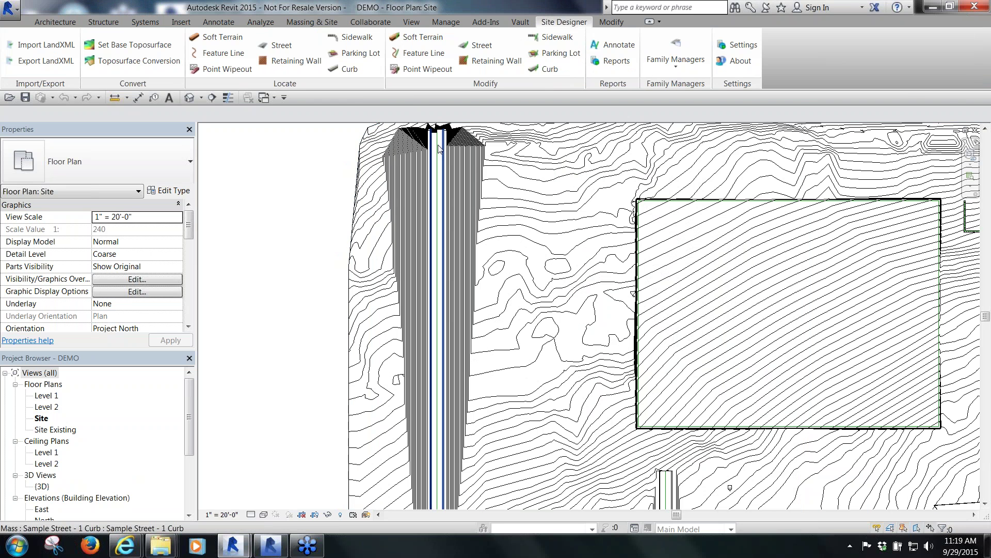
scroll(438, 149, "up", 1)
scroll(438, 149, "down", 2)
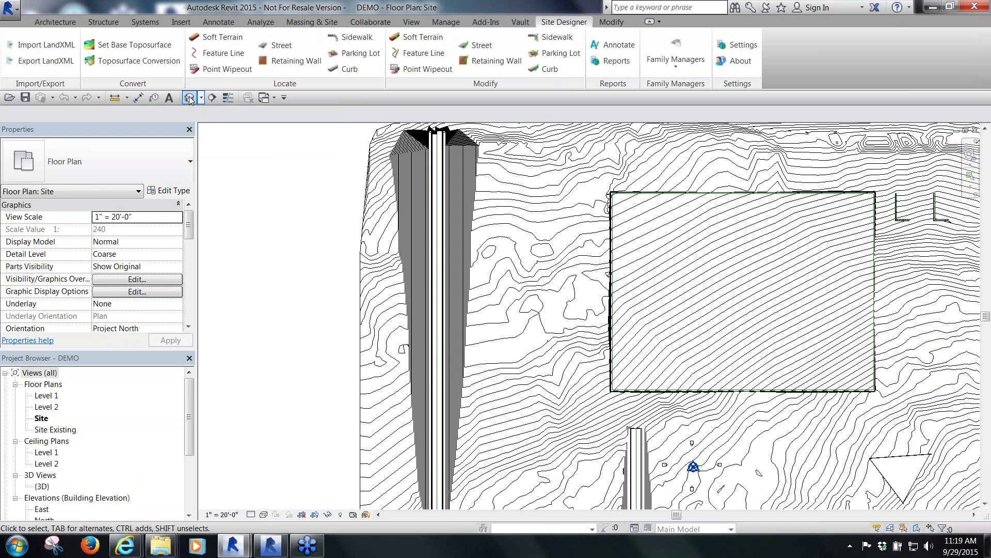
Examine the streets and their embankment grading in the default 3D view from the street side, and close that view
left_click(189, 98)
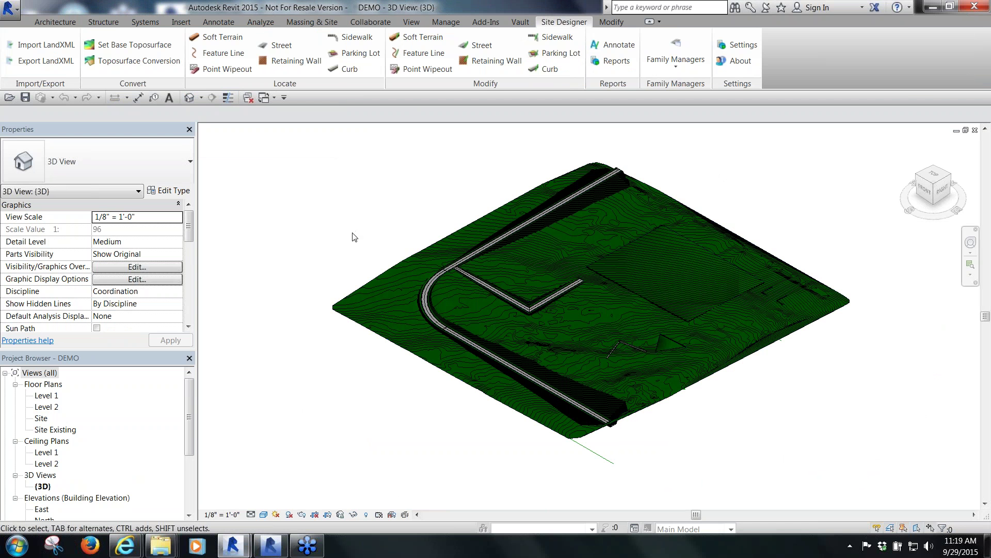
middle_click_drag(304, 254, 500, 211, "shift")
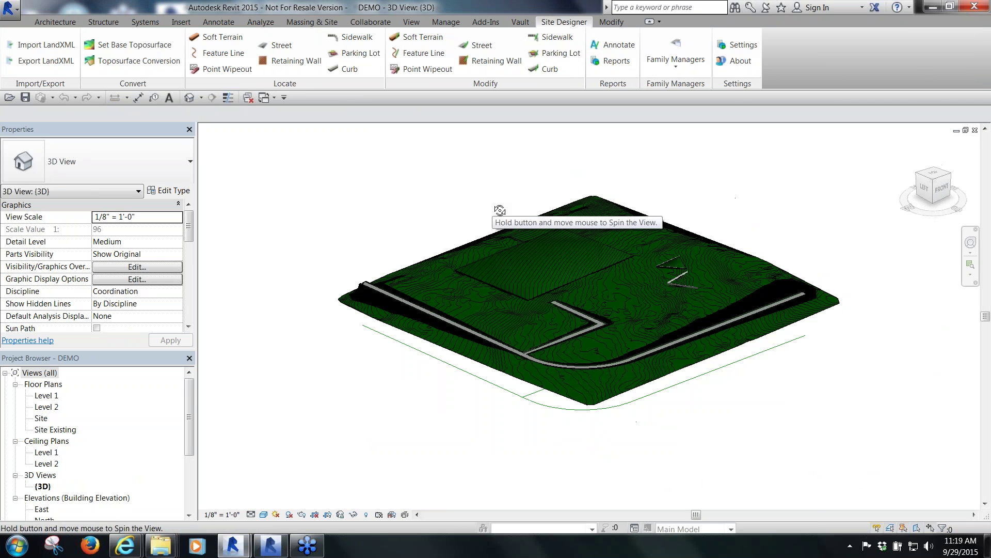
scroll(379, 298, "up", 3)
scroll(379, 293, "up", 2)
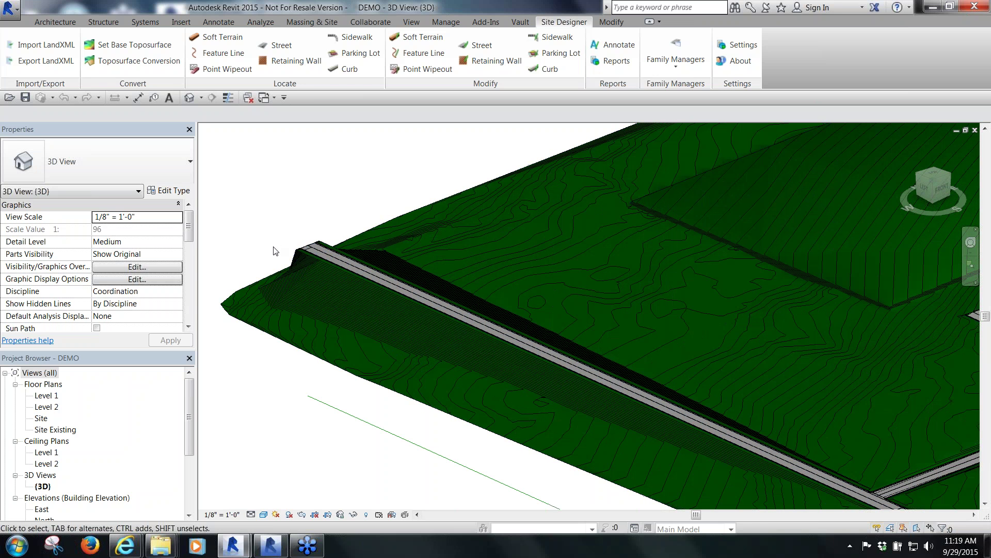
scroll(275, 251, "down", 1)
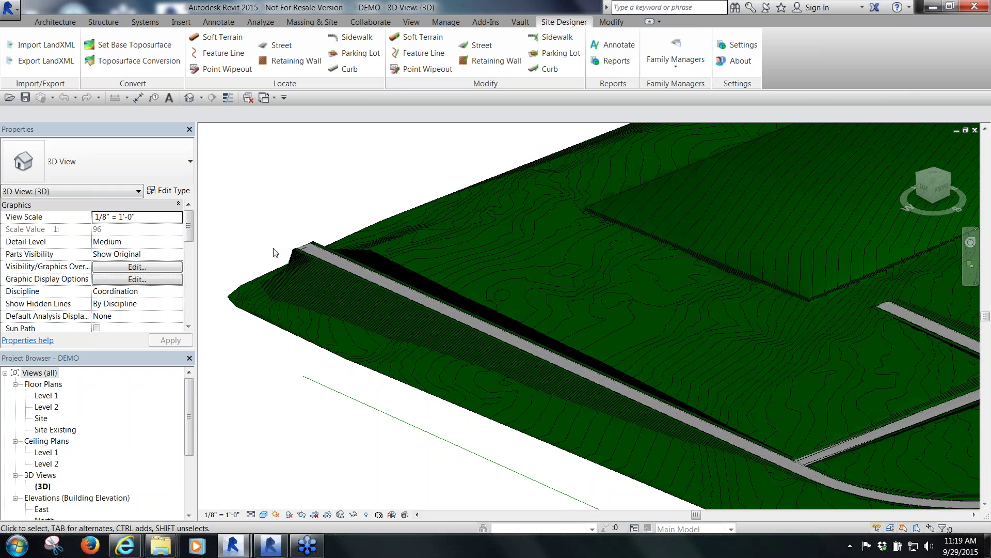
scroll(275, 253, "down", 2)
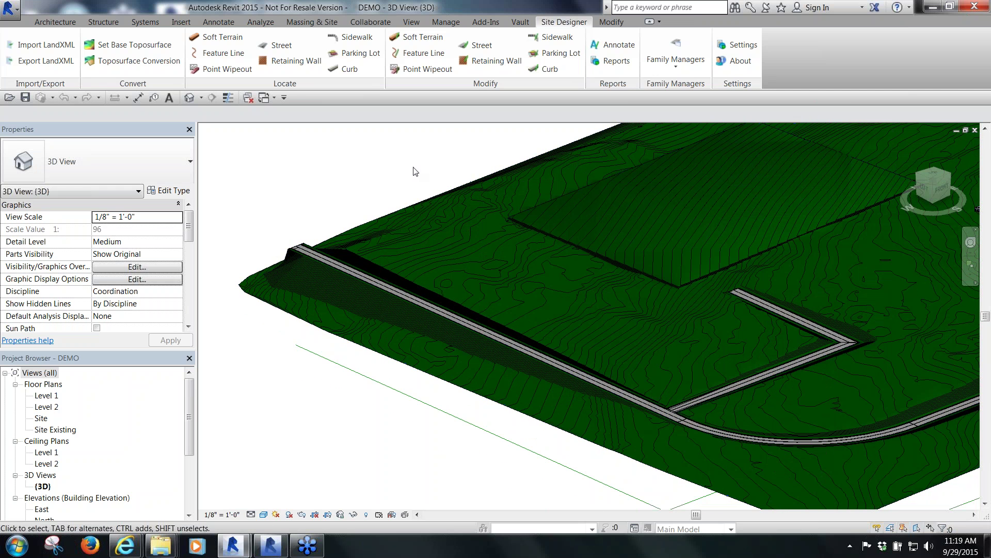
left_click(975, 131)
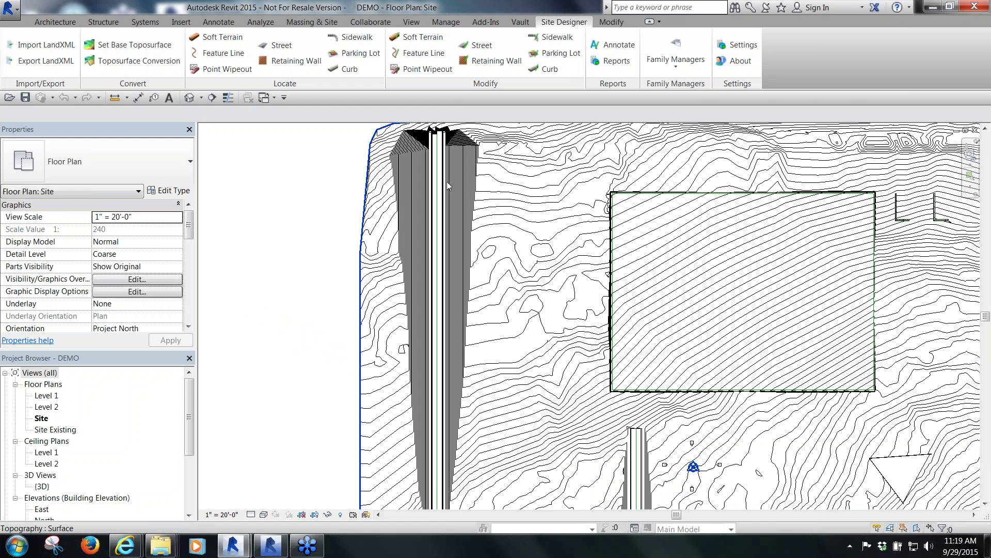
Cut a building section horizontally across the western street and its side slopes on the Site plan, and open the section view
scroll(448, 184, "up", 2)
scroll(448, 185, "up", 1)
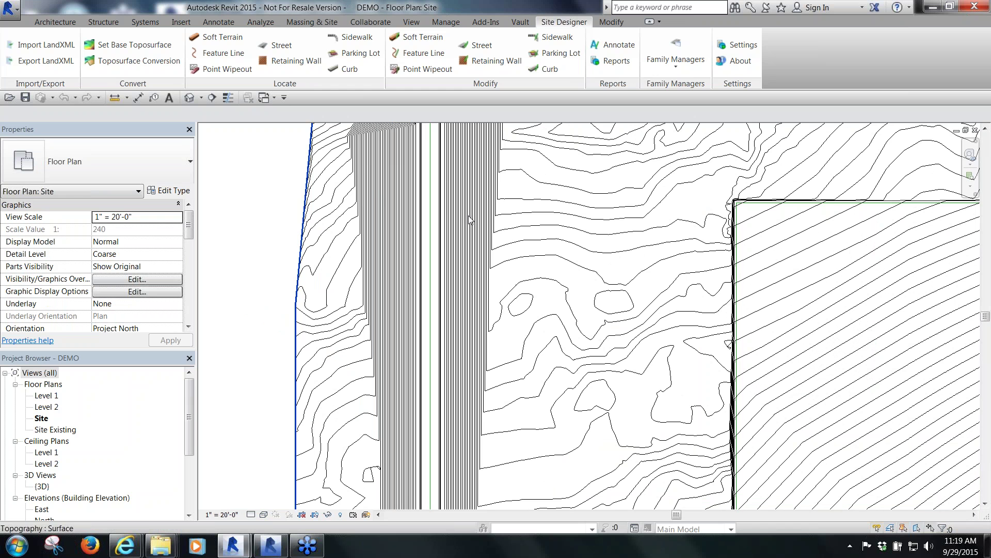
scroll(467, 216, "down", 2)
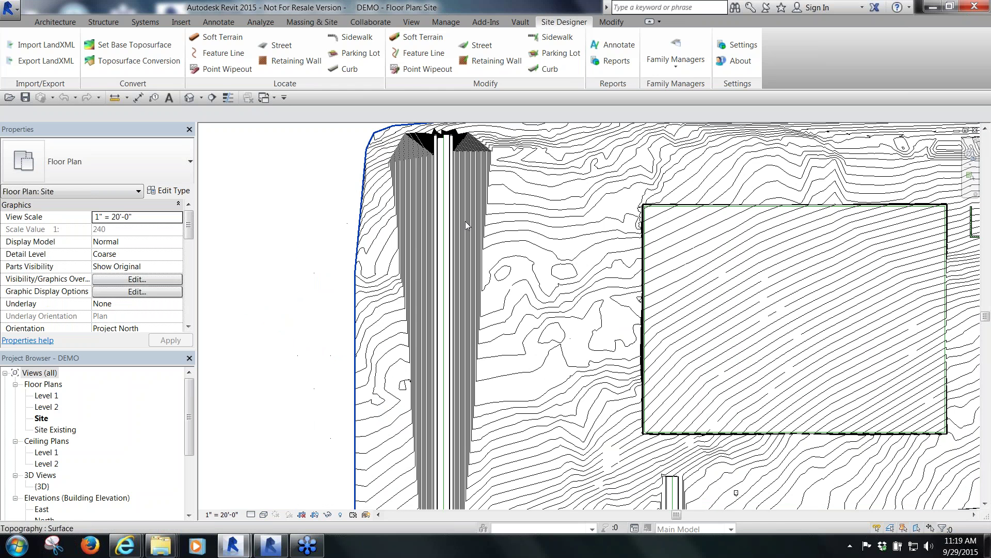
left_click(212, 99)
left_click(380, 250)
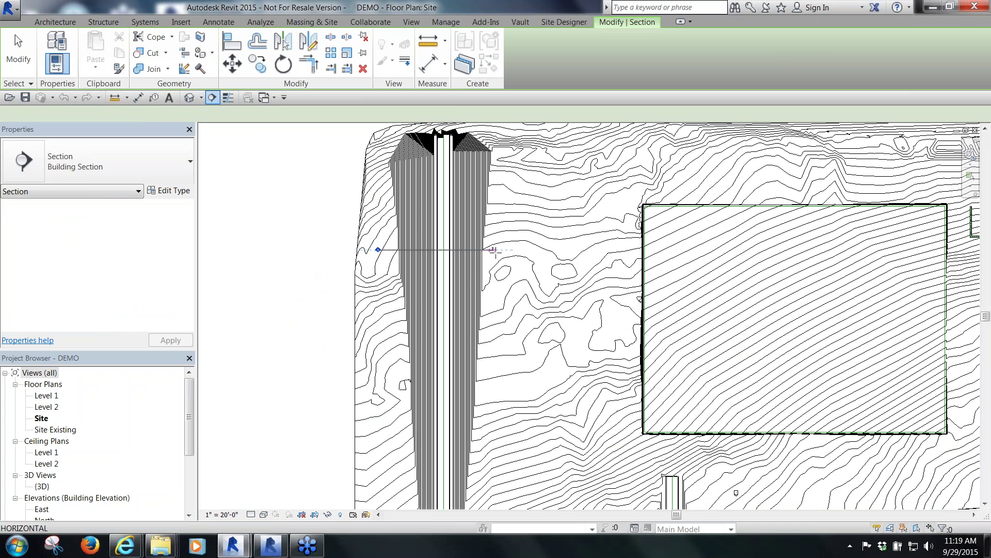
left_click(498, 249)
key("Escape")
left_click(349, 238)
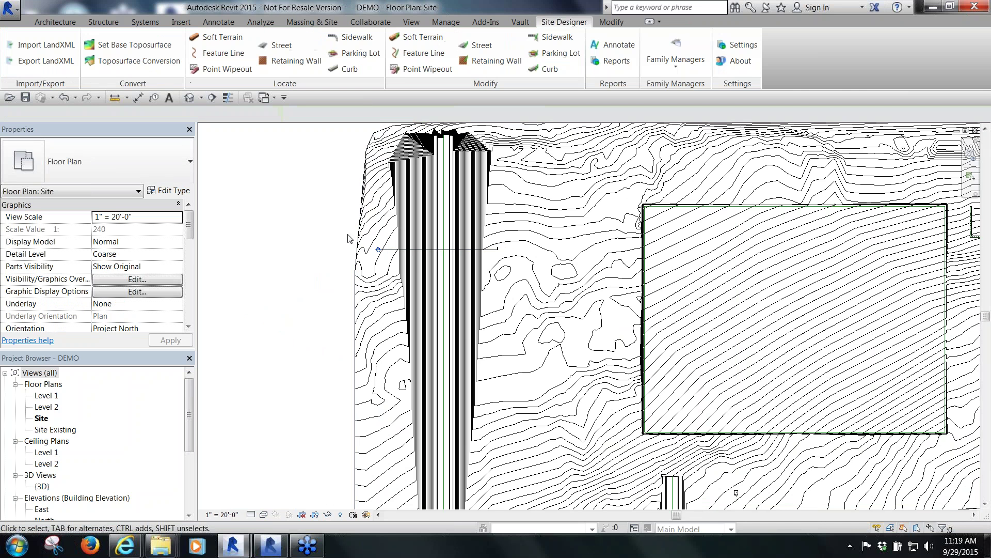
scroll(376, 248, "up", 2)
double_click(384, 256)
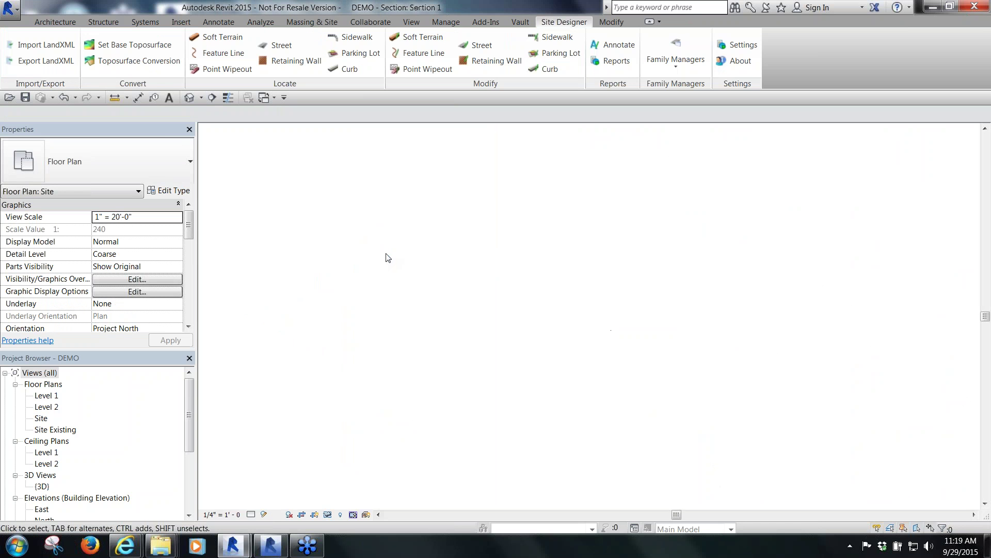
Show mass forms and floors in the building section through the western street
scroll(622, 152, "up", 5)
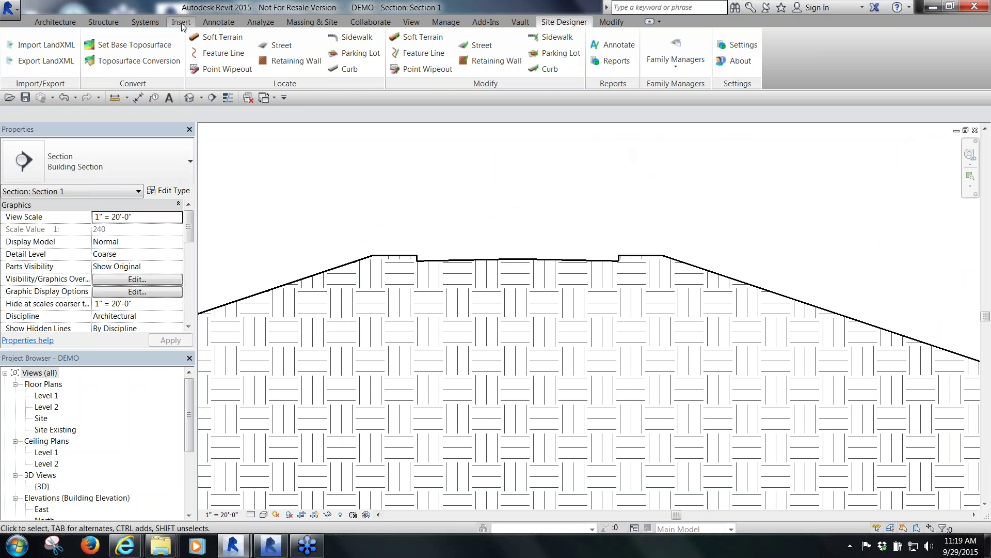
left_click(306, 24)
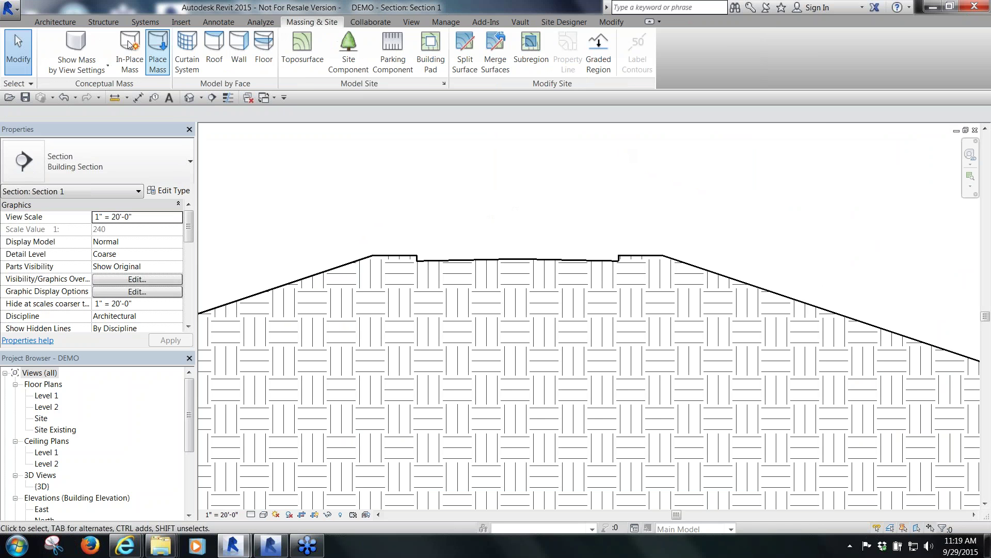
scroll(447, 250, "up", 4)
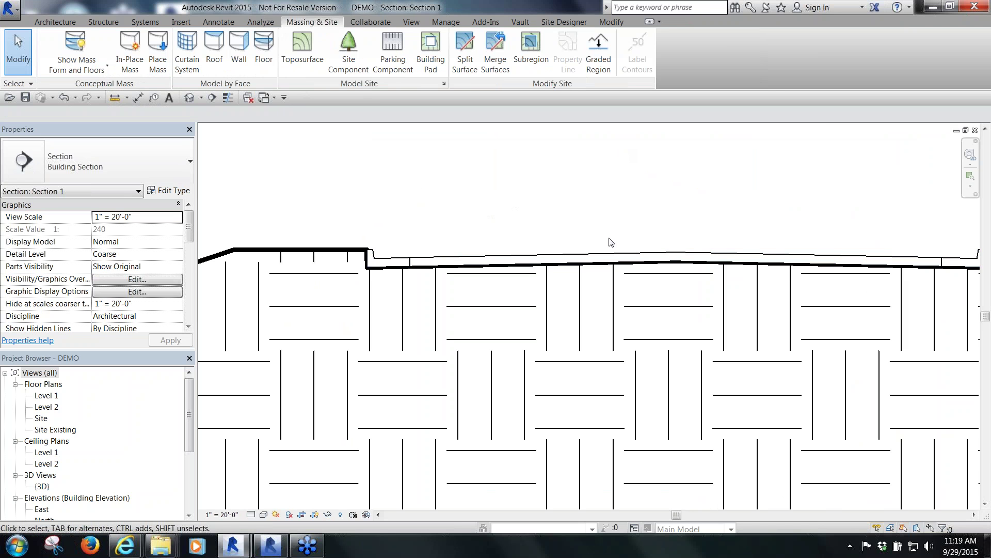
Examine the street's curbs, crowned surface and embankment slopes in the section, and close the section view
scroll(661, 187, "down", 4)
scroll(594, 191, "down", 4)
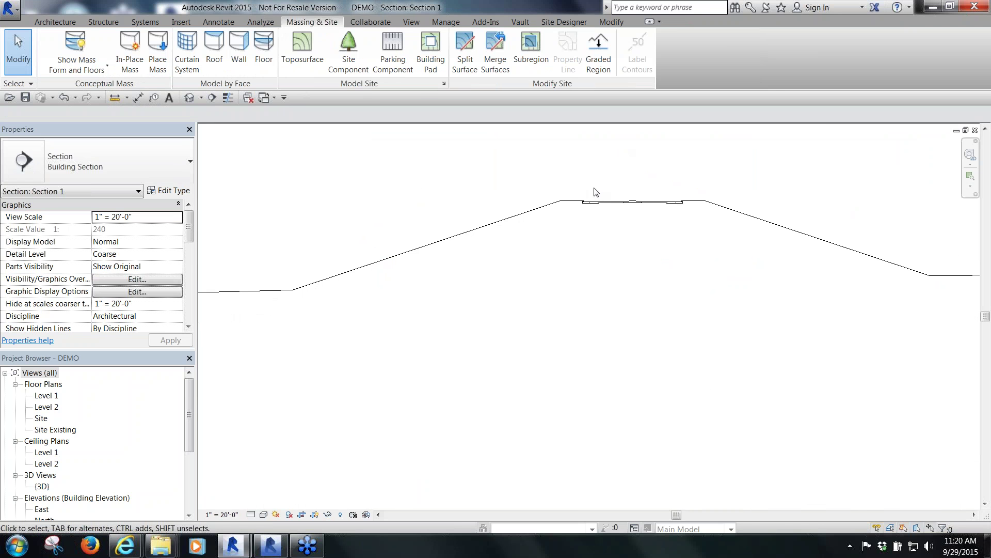
scroll(593, 193, "up", 2)
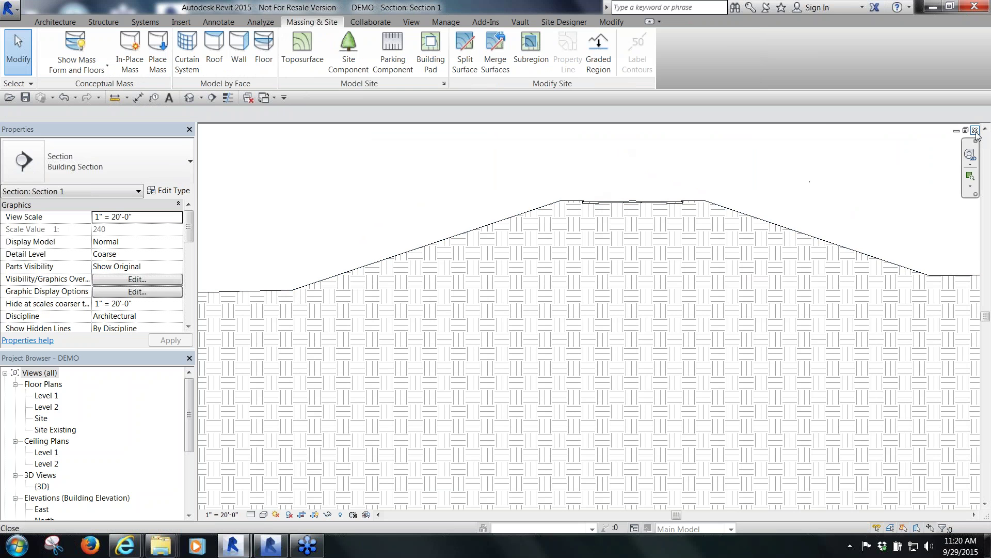
left_click(975, 130)
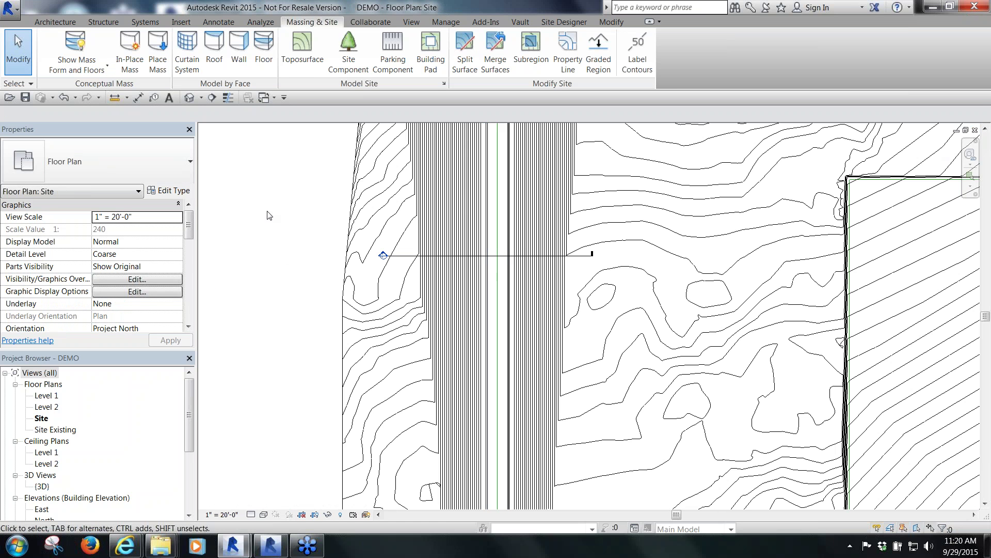
Examine the street layout on the Site plan, including the curb returns where the side street meets the western street
scroll(294, 180, "down", 5)
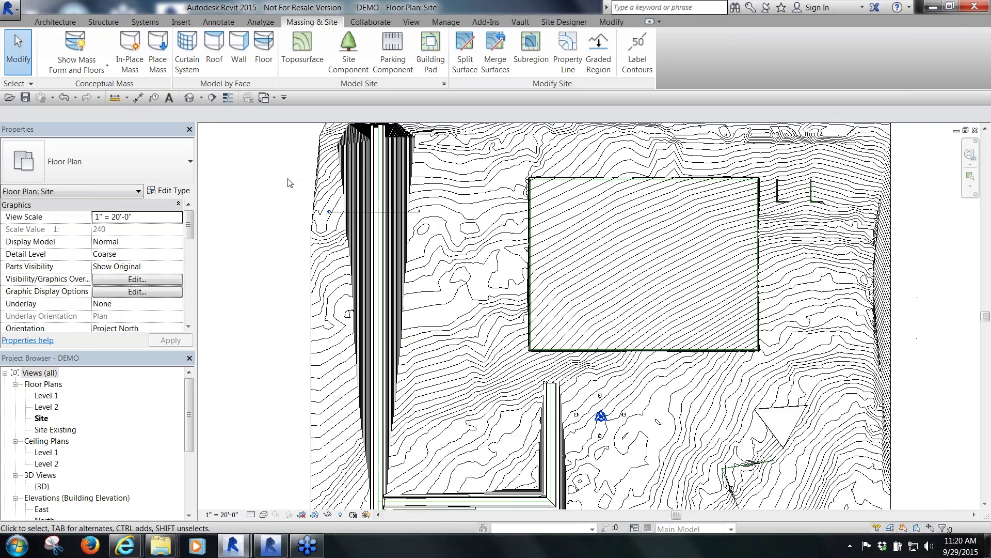
scroll(398, 166, "down", 3)
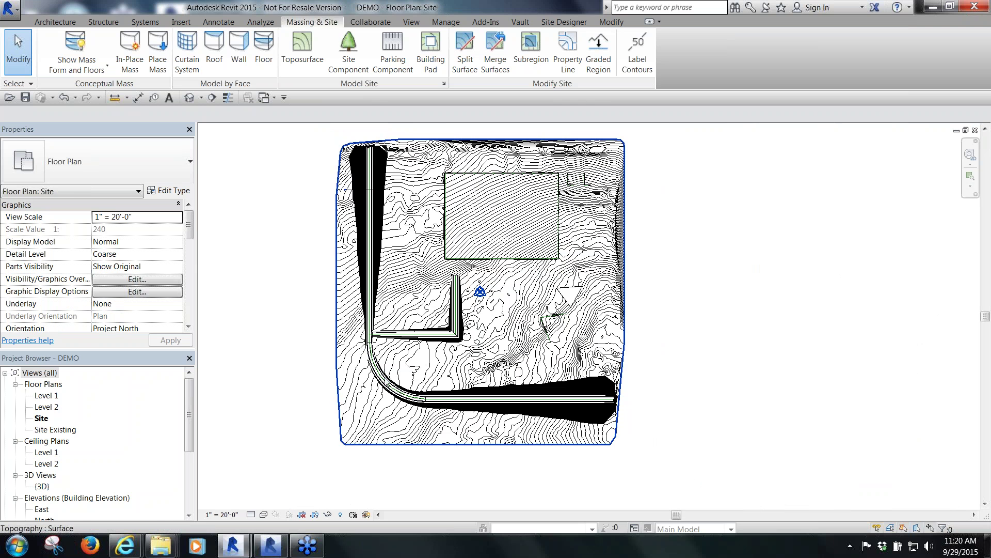
scroll(386, 382, "up", 1)
scroll(386, 383, "up", 1)
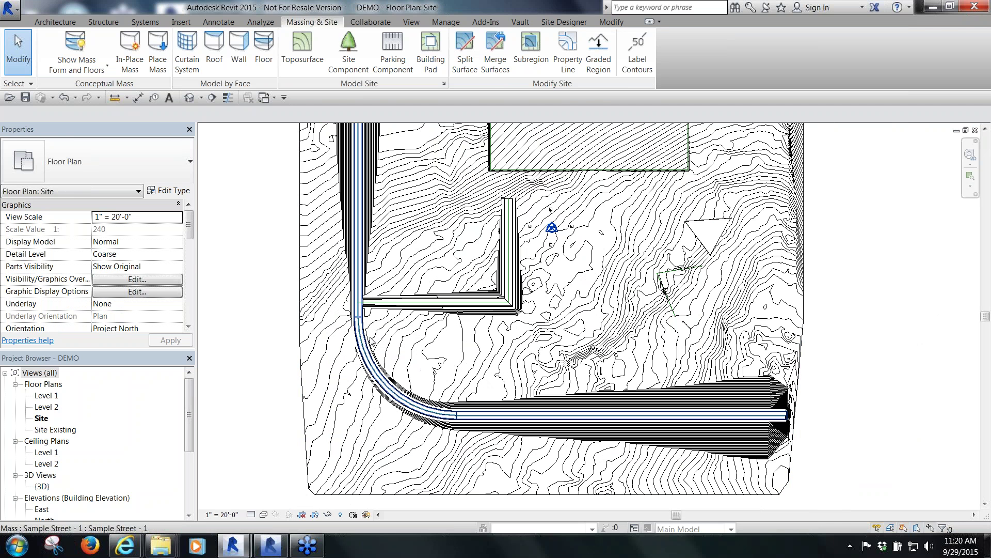
scroll(385, 312, "up", 4)
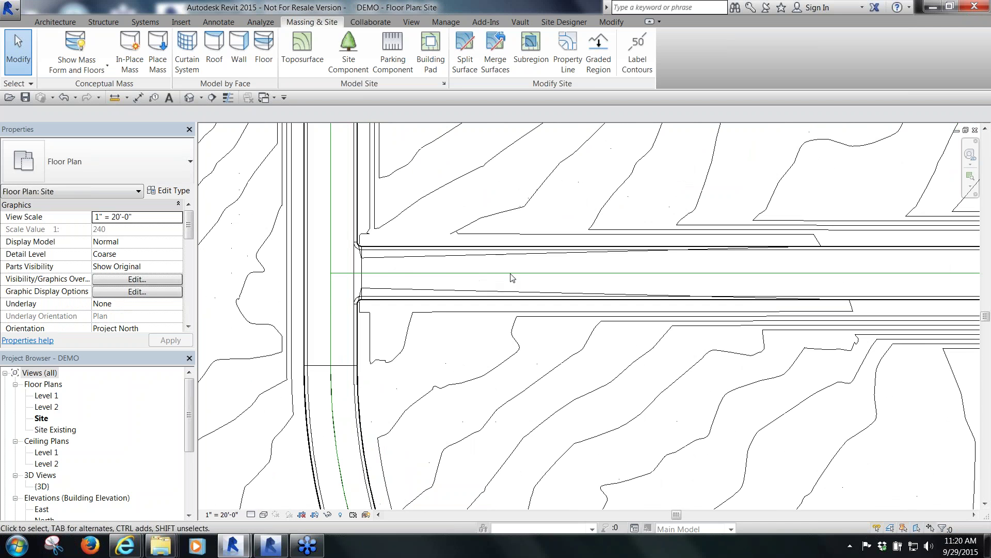
scroll(385, 274, "up", 2)
scroll(312, 242, "up", 2)
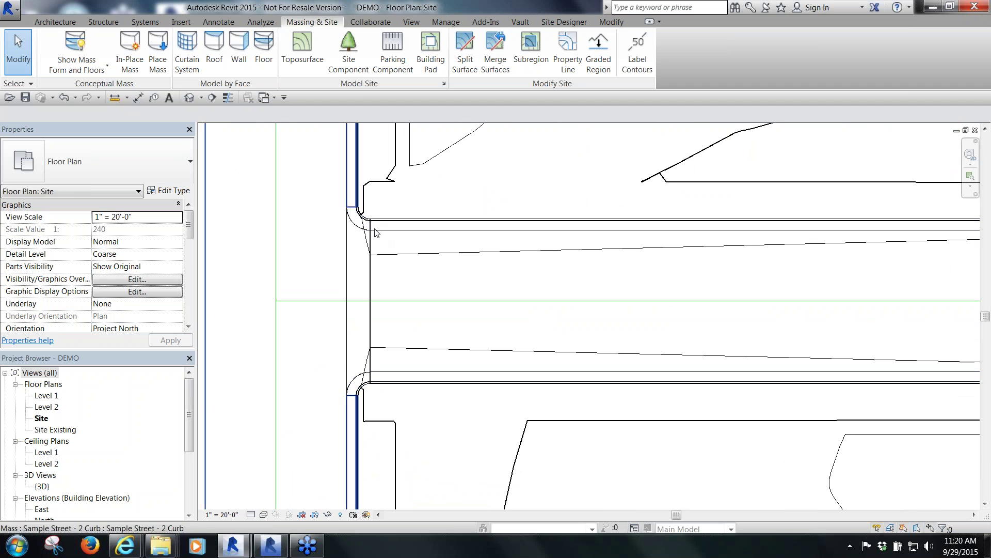
scroll(343, 302, "down", 5)
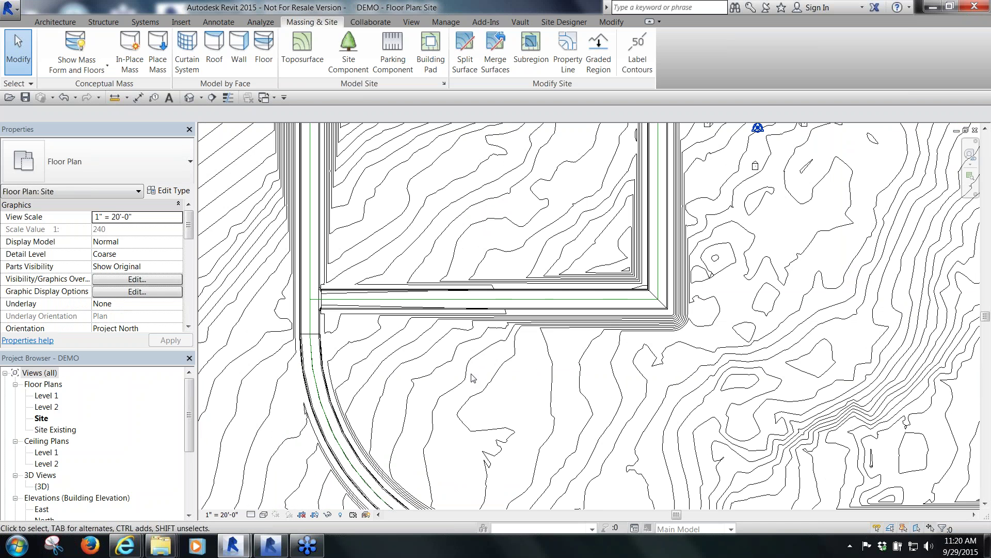
scroll(471, 378, "down", 4)
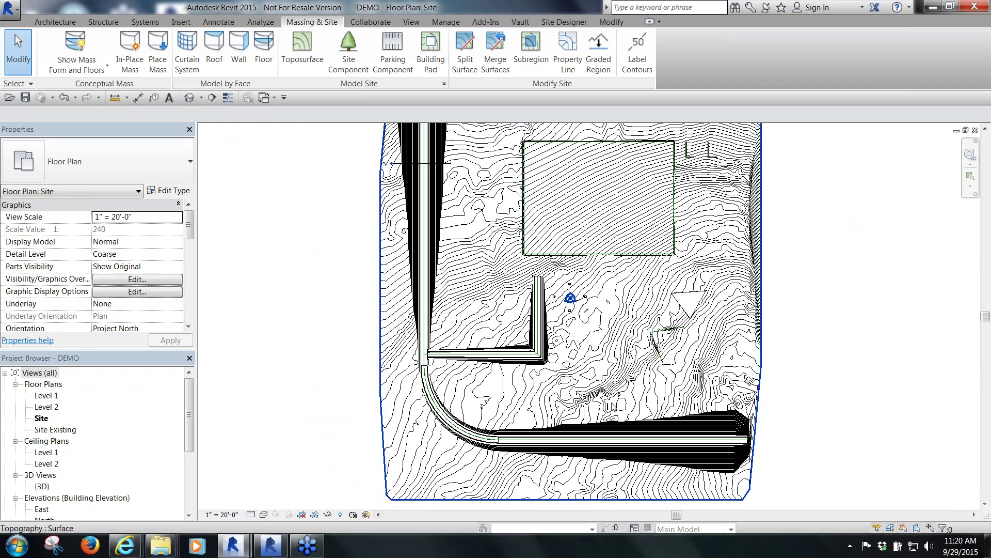
scroll(614, 407, "down", 1)
scroll(537, 175, "up", 2)
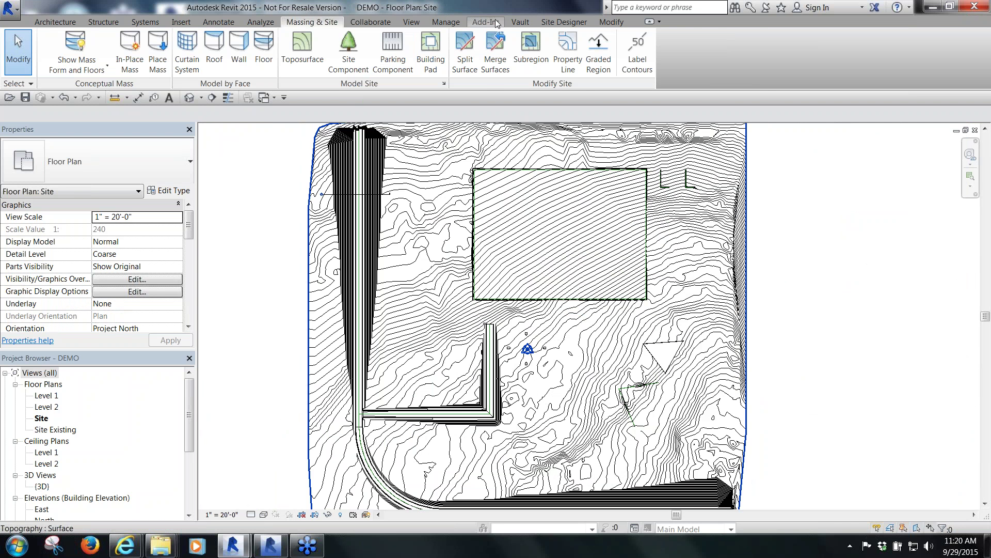
left_click(563, 22)
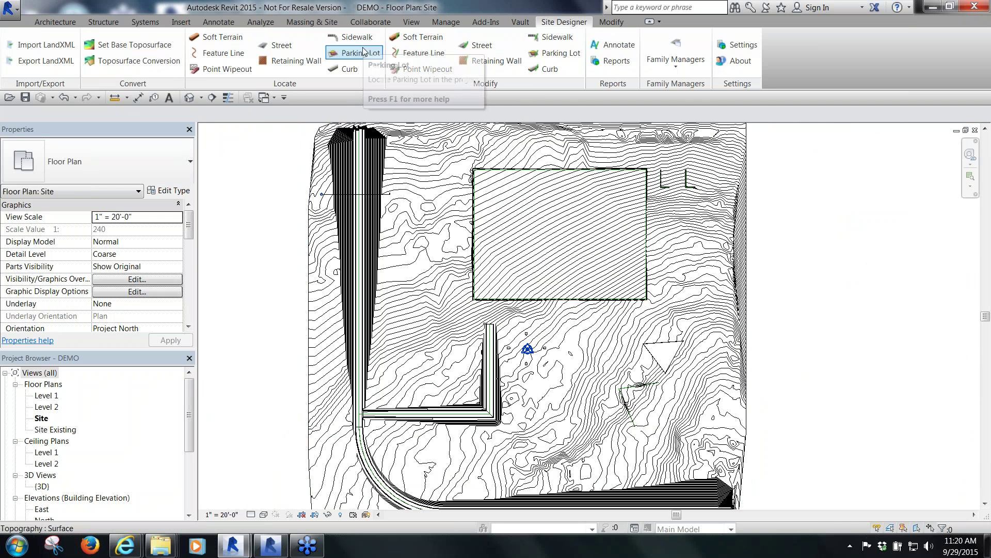
left_click(361, 39)
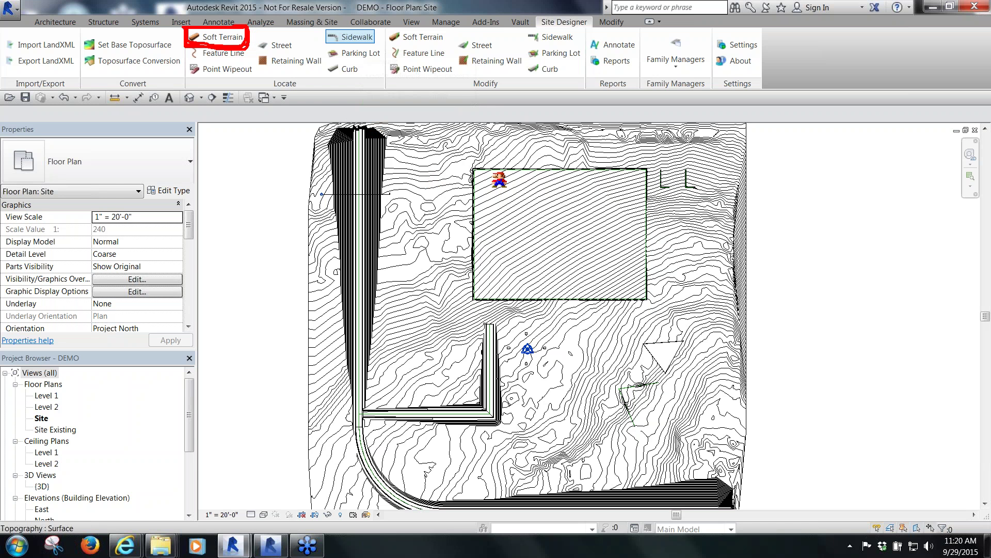
mouse_move(472, 166)
left_mouse_down()
mouse_move(473, 296)
mouse_move(643, 303)
mouse_move(645, 170)
mouse_move(500, 166)
mouse_move(505, 196)
mouse_move(542, 172)
left_mouse_up()
left_click_drag(472, 230, 572, 173)
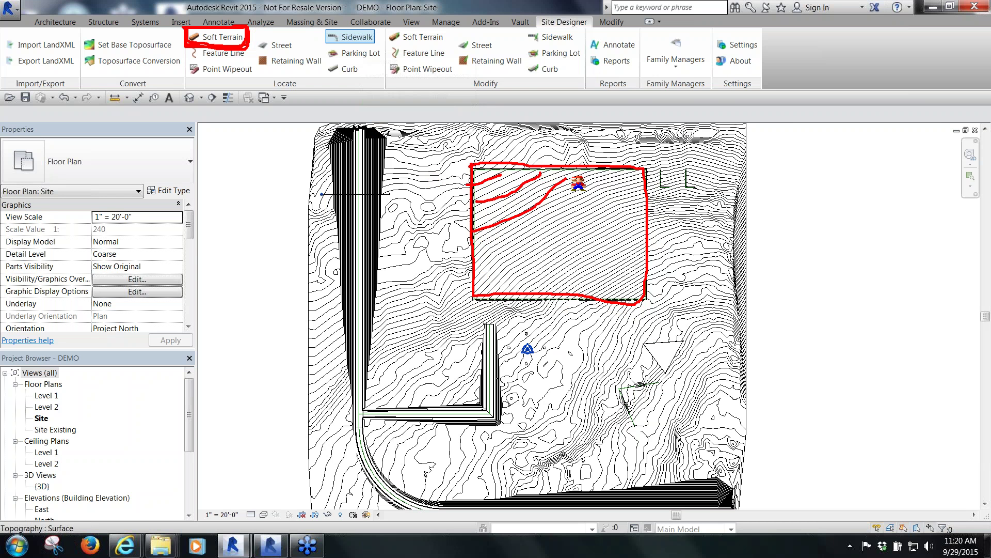
left_click_drag(472, 266, 582, 194)
left_click_drag(504, 286, 628, 175)
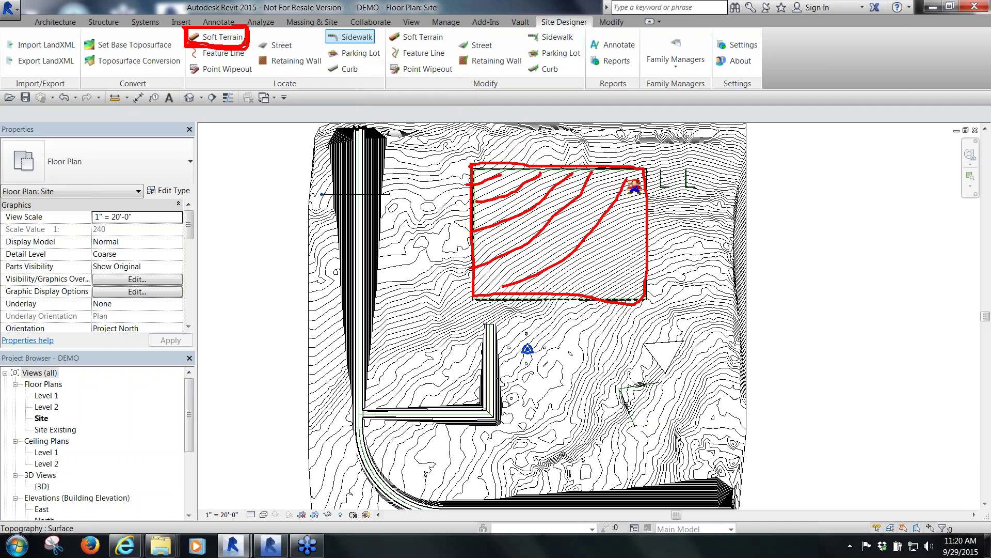
left_click_drag(562, 277, 640, 251)
left_click_drag(619, 309, 632, 311)
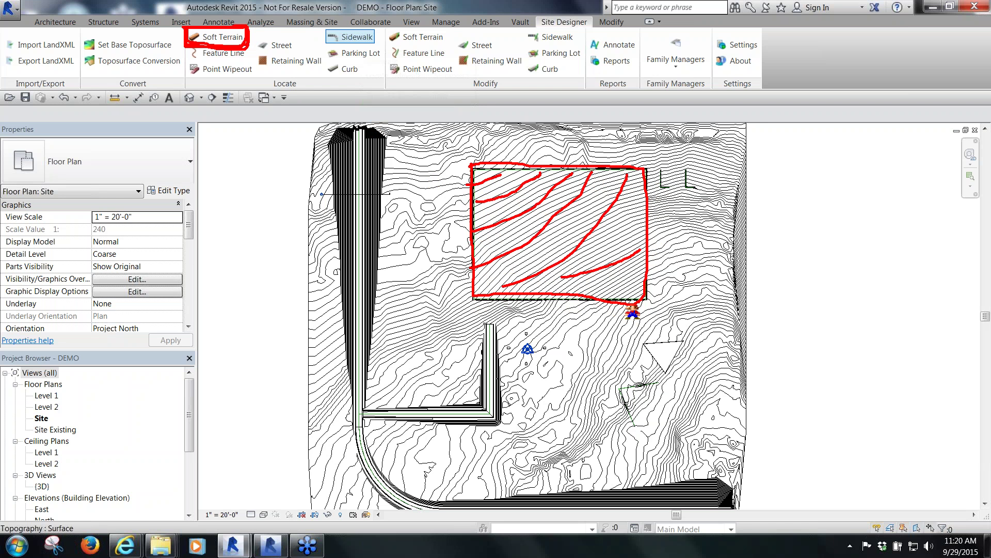
key("Escape")
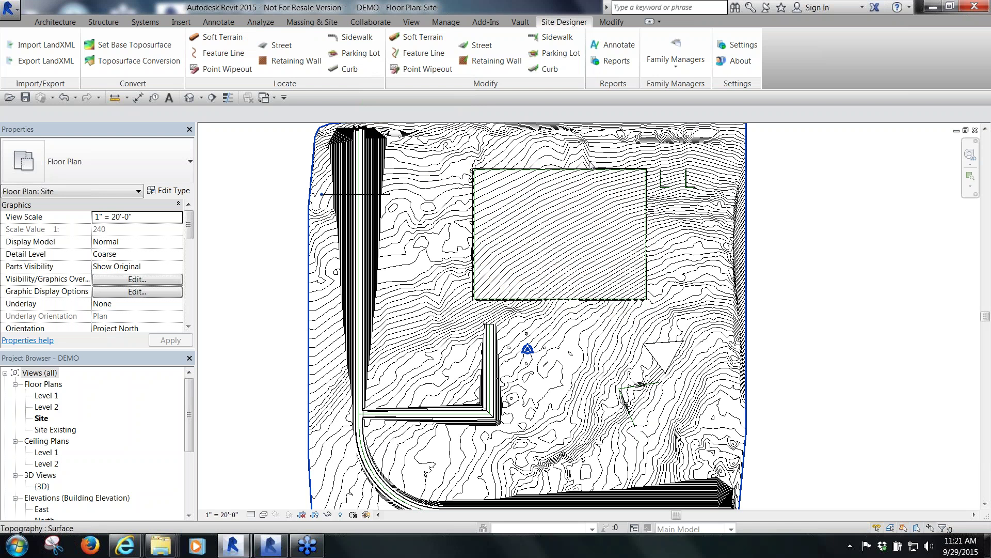
Compare the original contours in the Site Existing floor plan with the graded Site plan
double_click(52, 430)
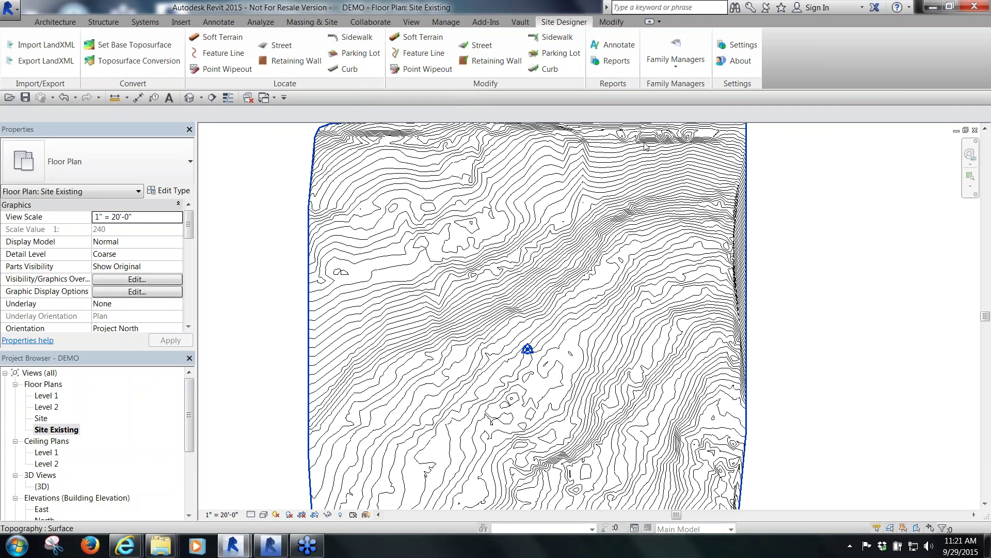
left_click(40, 418)
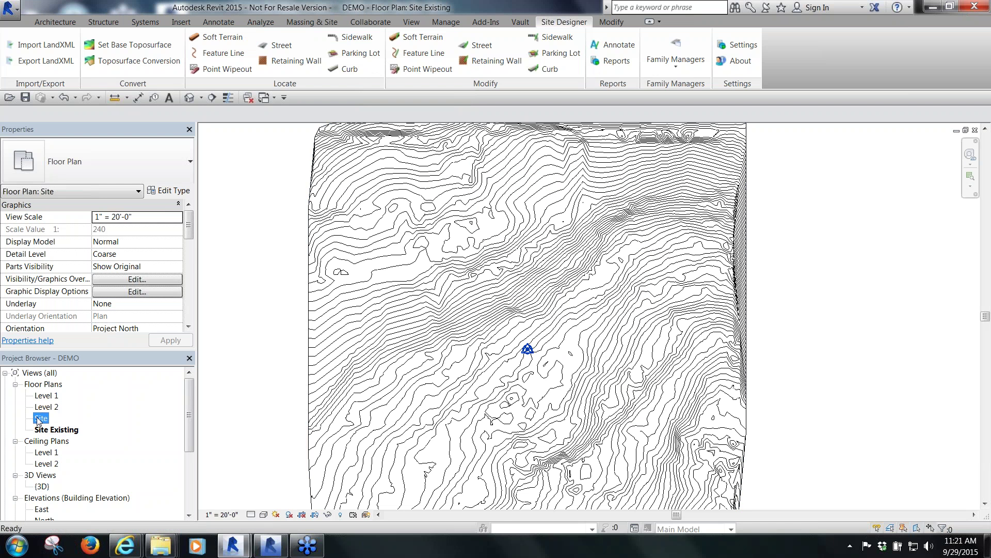
double_click(41, 419)
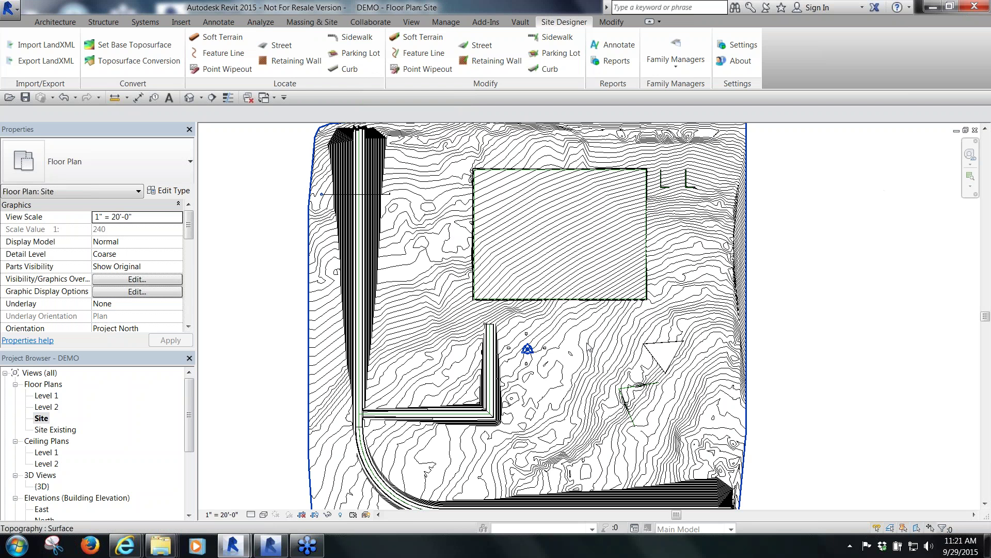
Examine the two L-shaped sample sidewalks east of the rectangular graded area and the contours beside them, leaving nothing selected
scroll(691, 168, "up", 5)
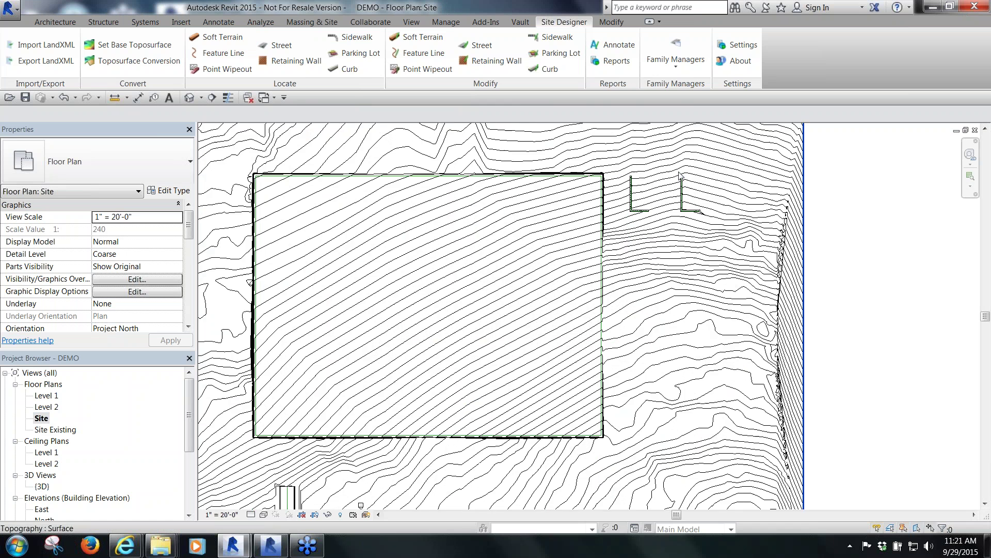
scroll(679, 176, "up", 5)
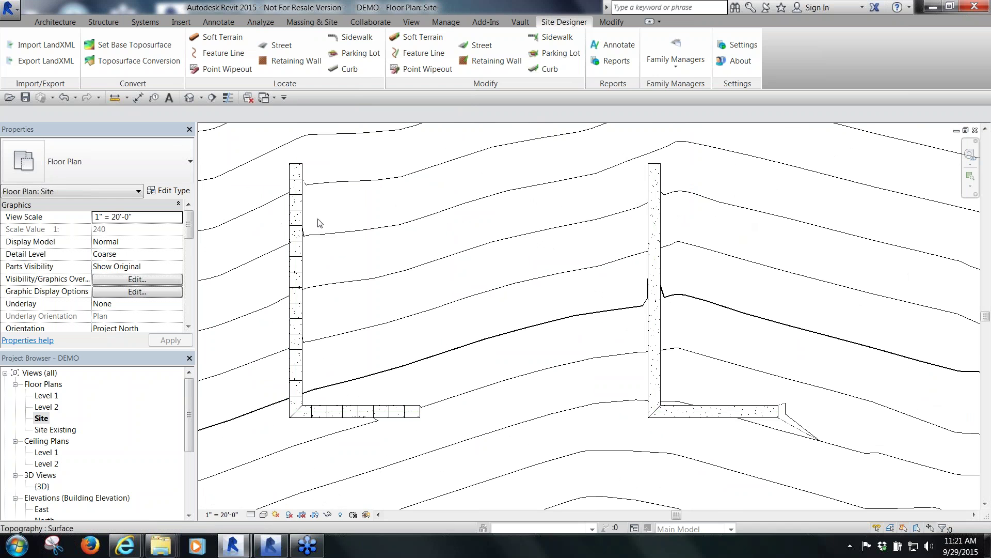
scroll(285, 213, "up", 2)
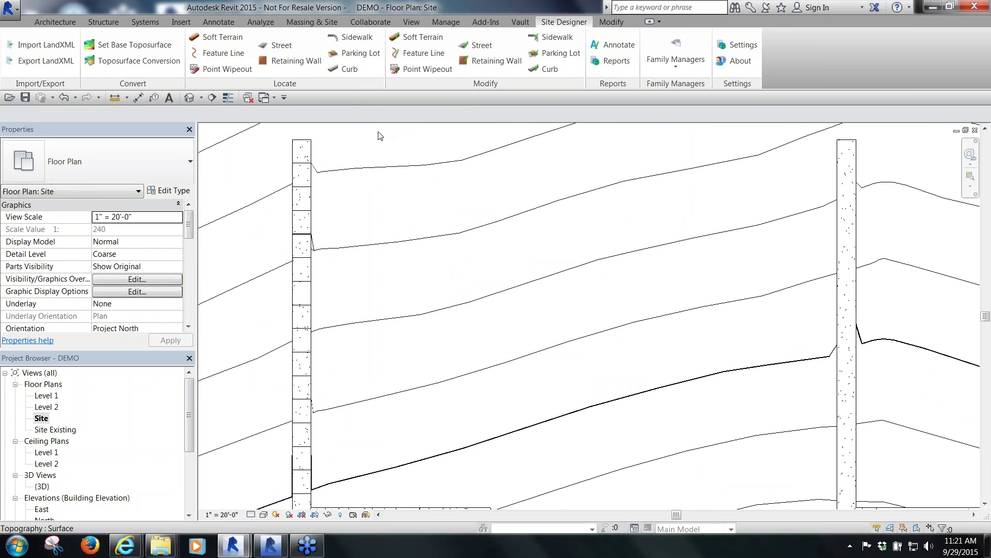
scroll(379, 134, "down", 1)
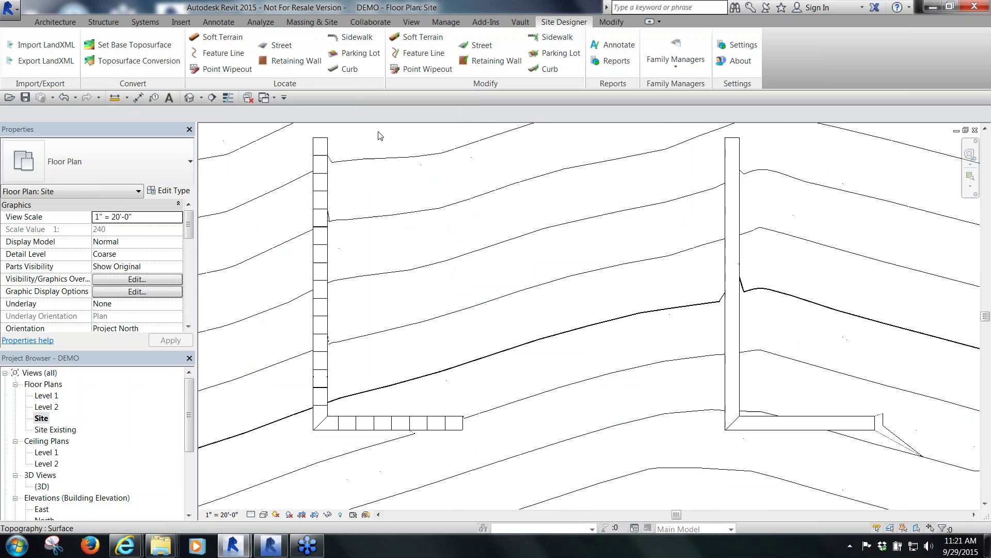
left_click(329, 149)
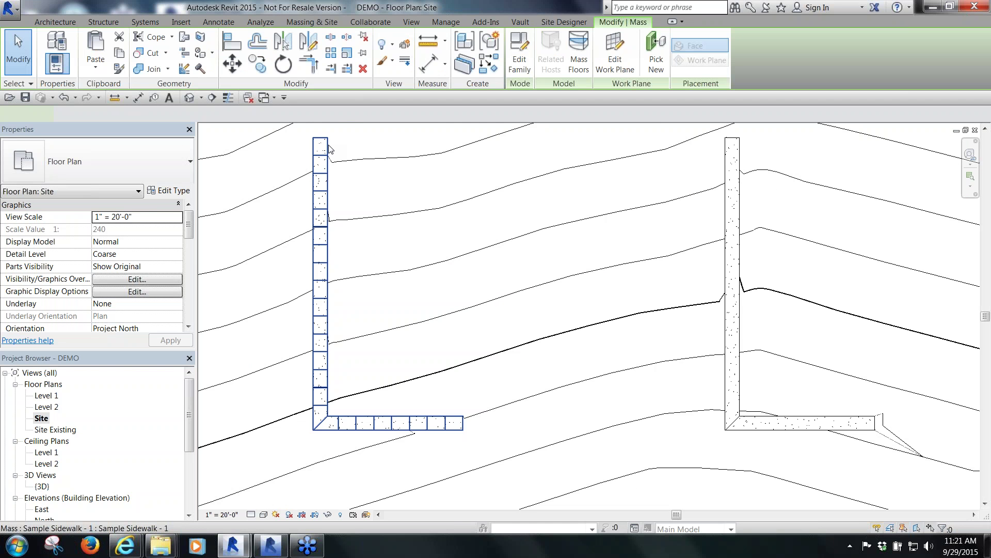
left_click(355, 177)
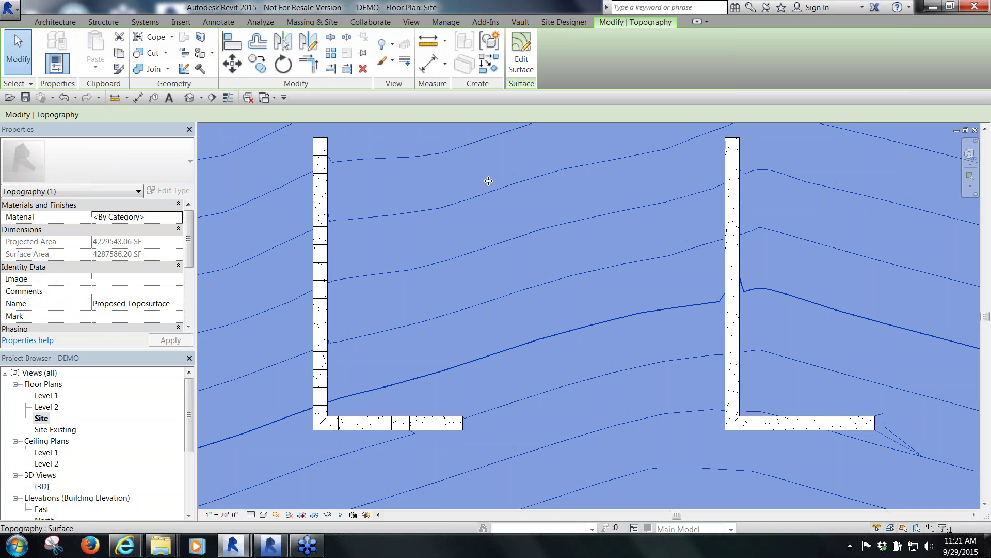
key("Escape")
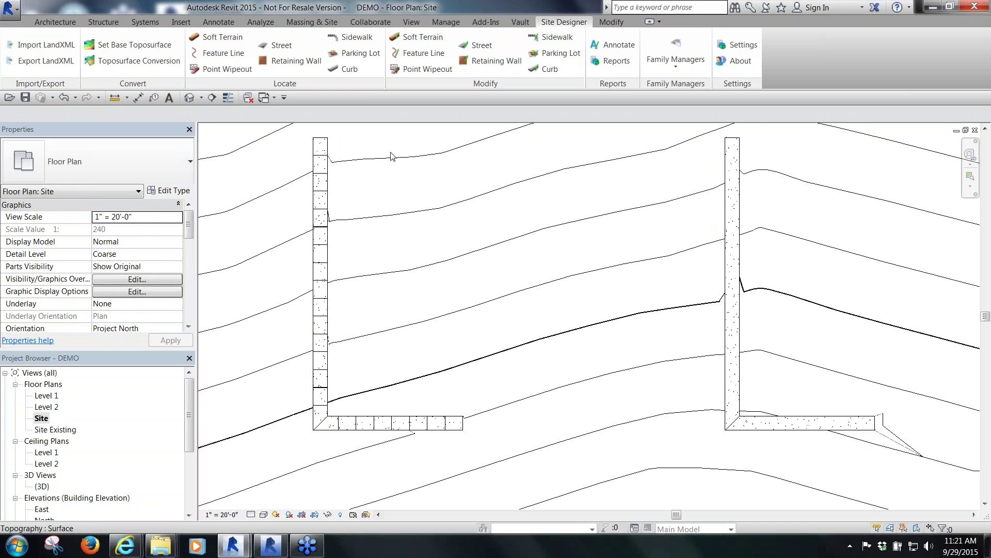
left_click_drag(320, 137, 321, 265)
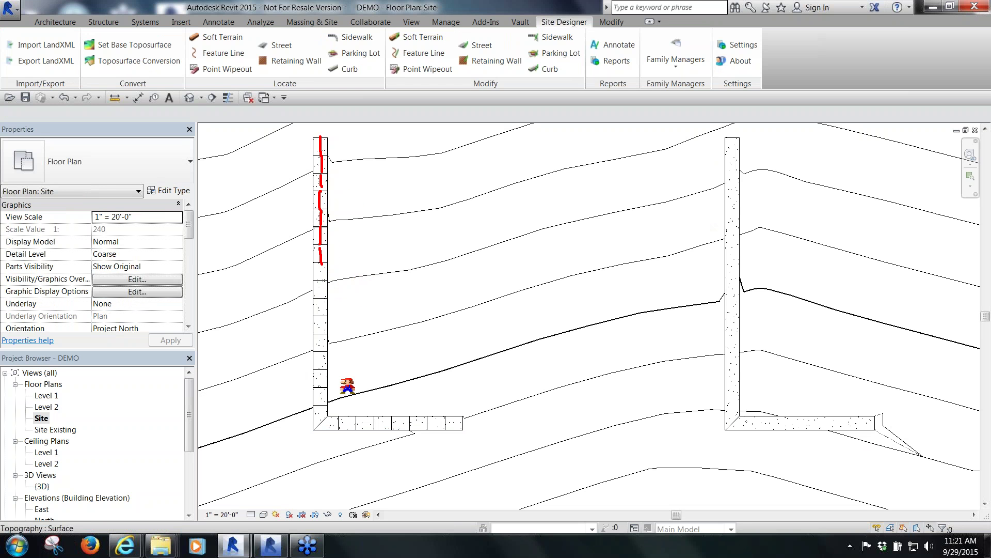
left_click_drag(321, 266, 315, 305)
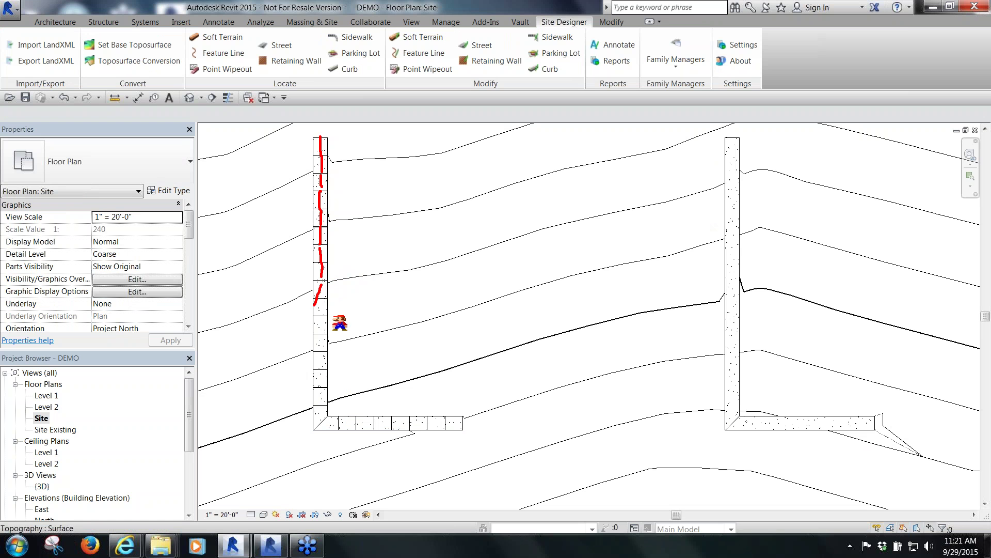
mouse_move(731, 136)
left_mouse_down()
mouse_move(732, 425)
mouse_move(873, 424)
left_mouse_up()
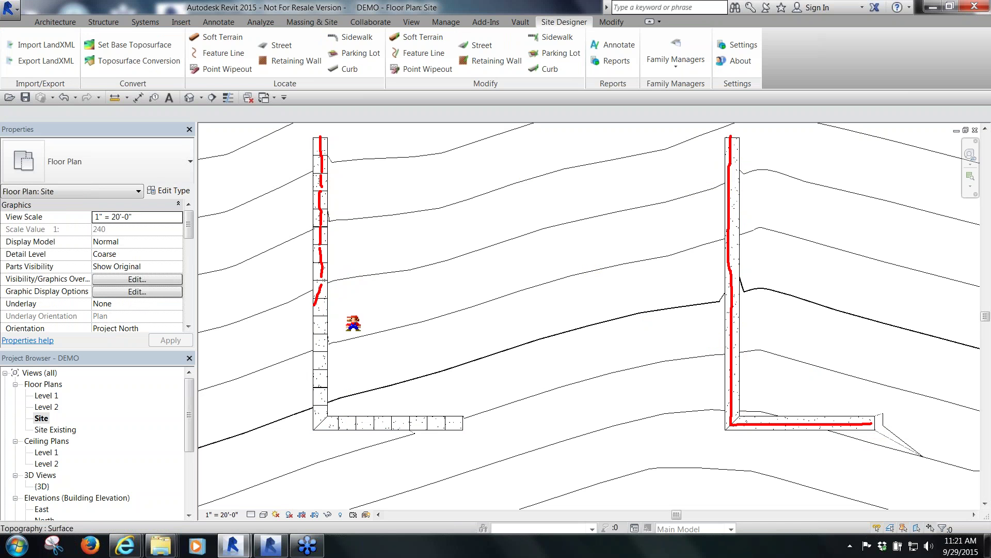
key("Escape")
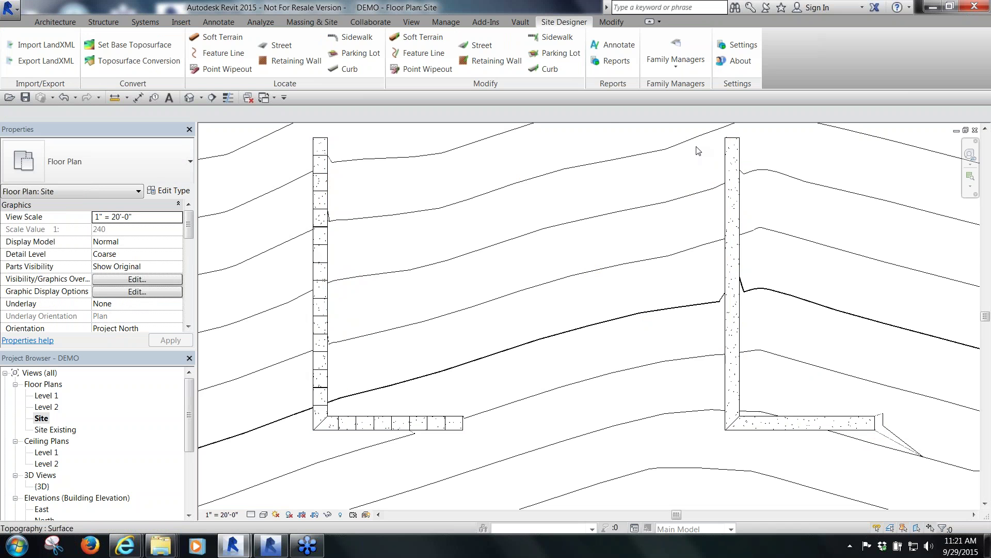
scroll(599, 132, "down", 5)
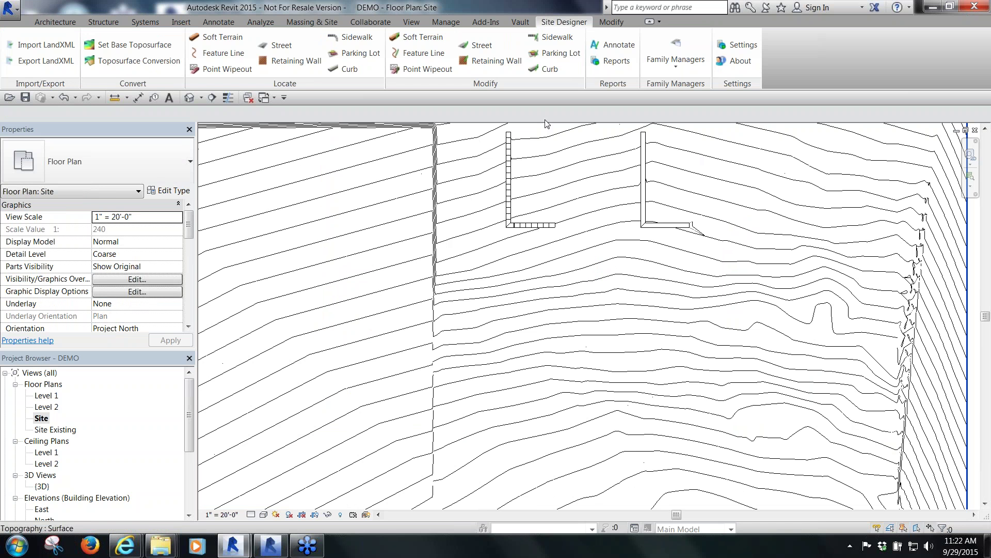
Examine the two V-shaped sample retaining walls southeast of the rectangular graded area and the contours around them, leaving nothing selected
scroll(547, 124, "down", 6)
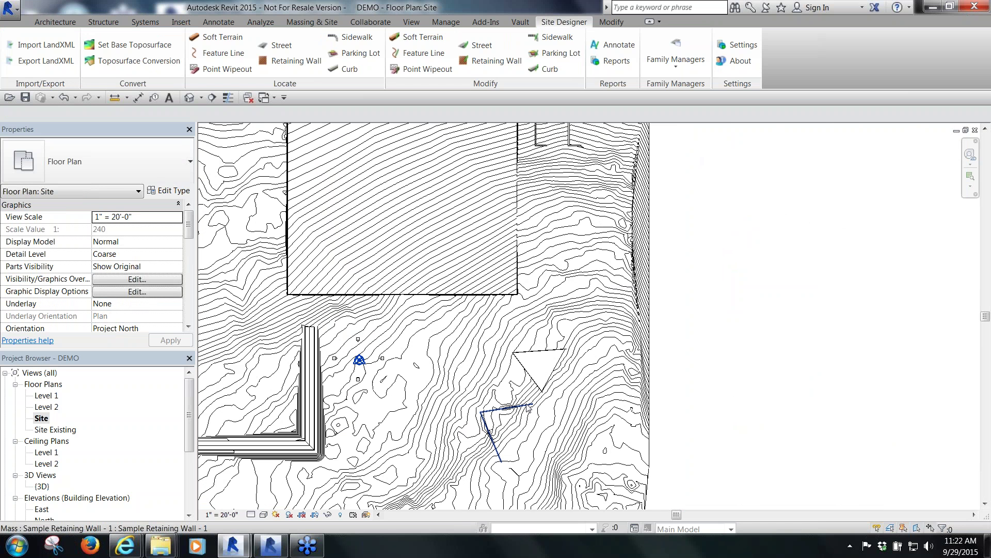
scroll(528, 408, "up", 3)
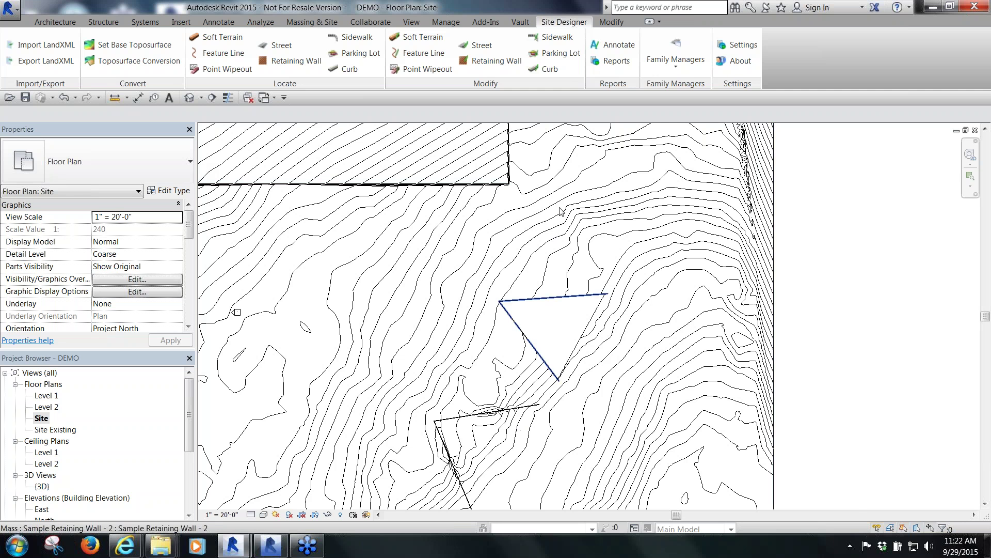
scroll(561, 211, "down", 2)
scroll(504, 383, "up", 5)
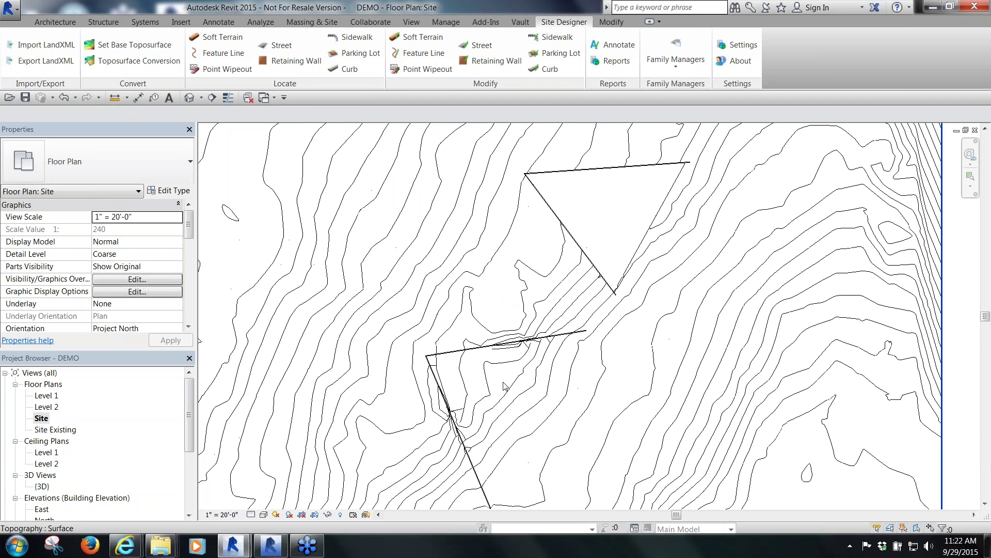
left_click(416, 316)
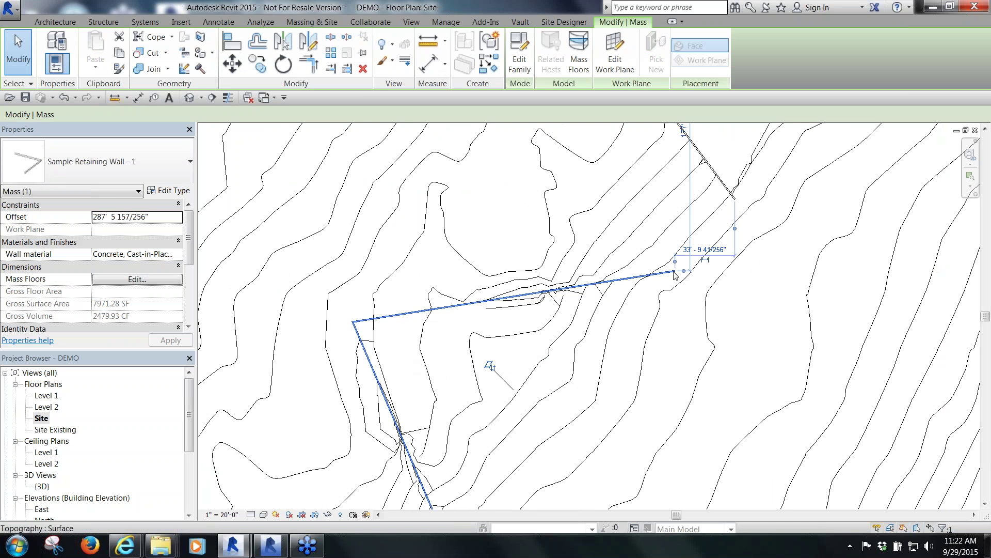
left_click(375, 261)
scroll(375, 261, "down", 3)
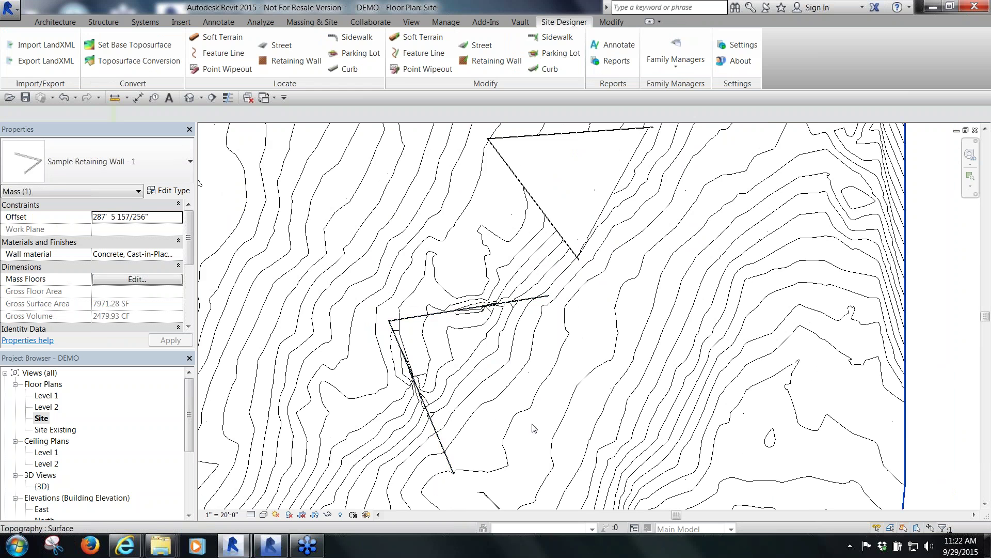
scroll(541, 188, "up", 2)
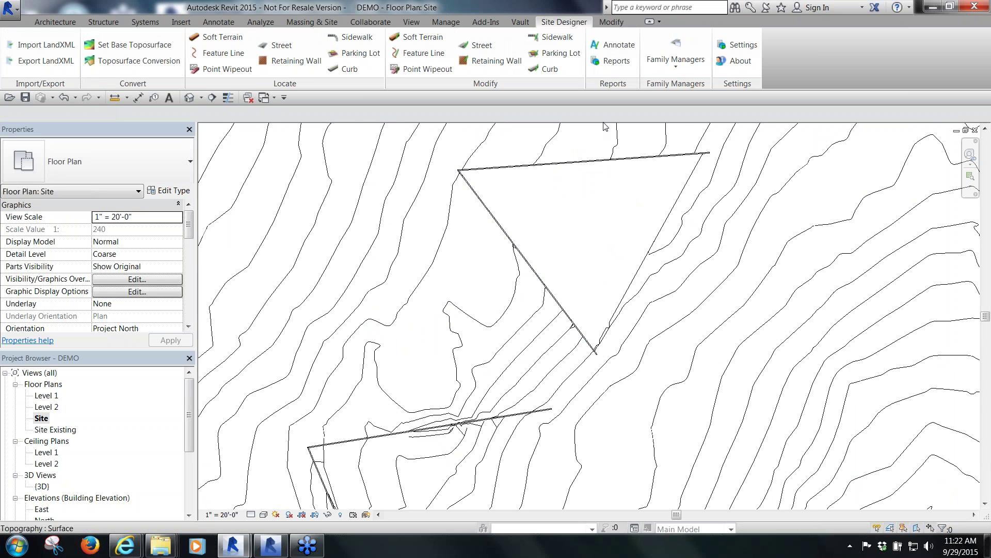
Examine both sample retaining walls and the graded terrain between the northern wall's legs in the default 3D view
left_click(189, 98)
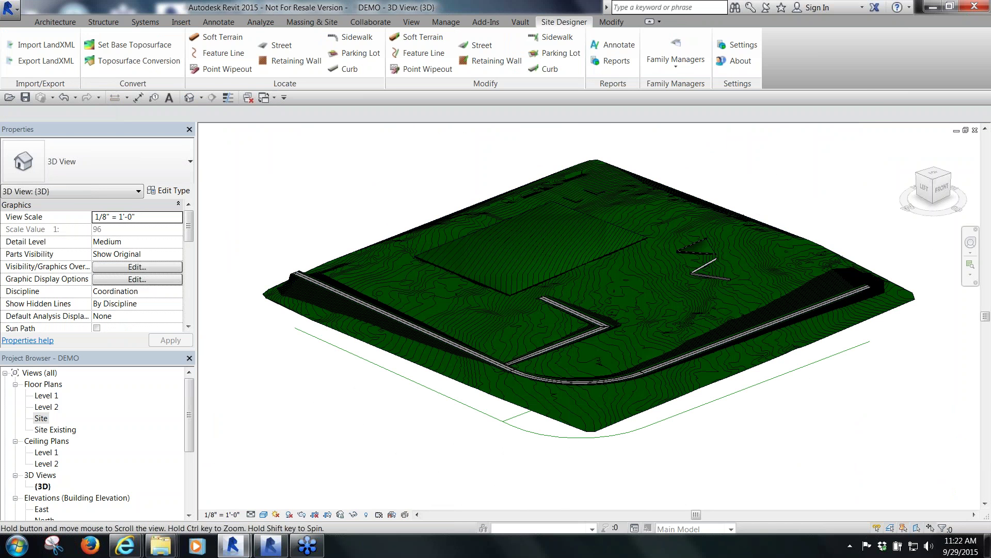
middle_click_drag(774, 217, 773, 261, "shift")
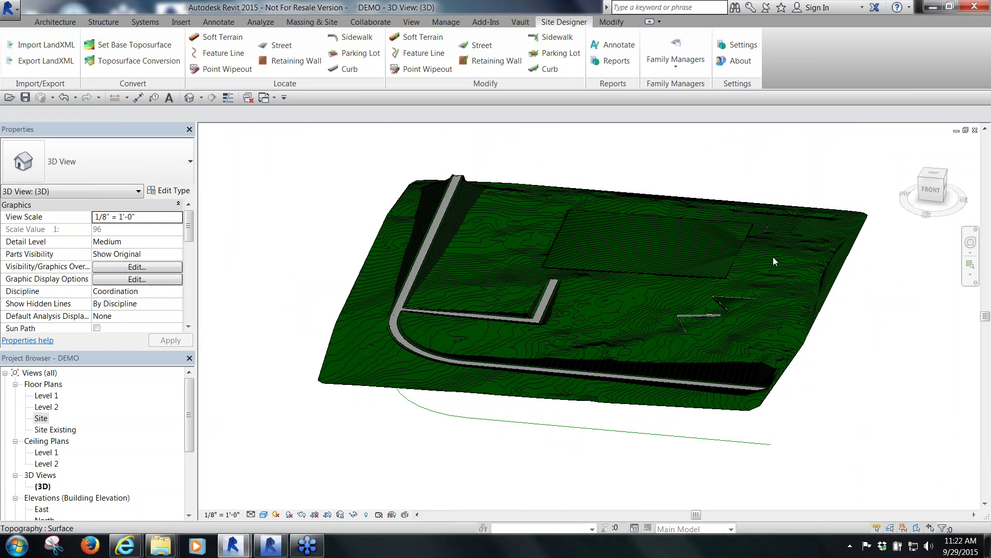
scroll(773, 256, "up", 10)
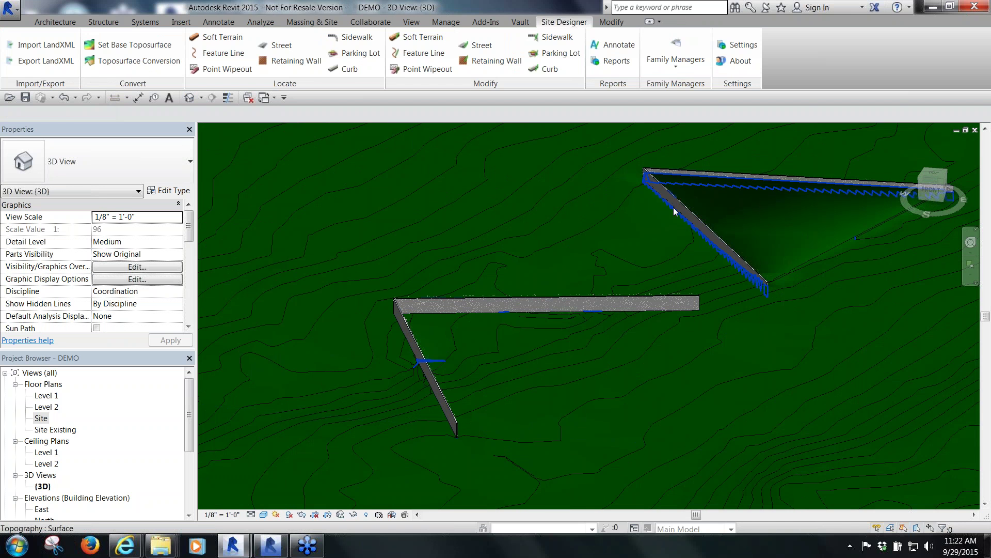
scroll(760, 171, "up", 3)
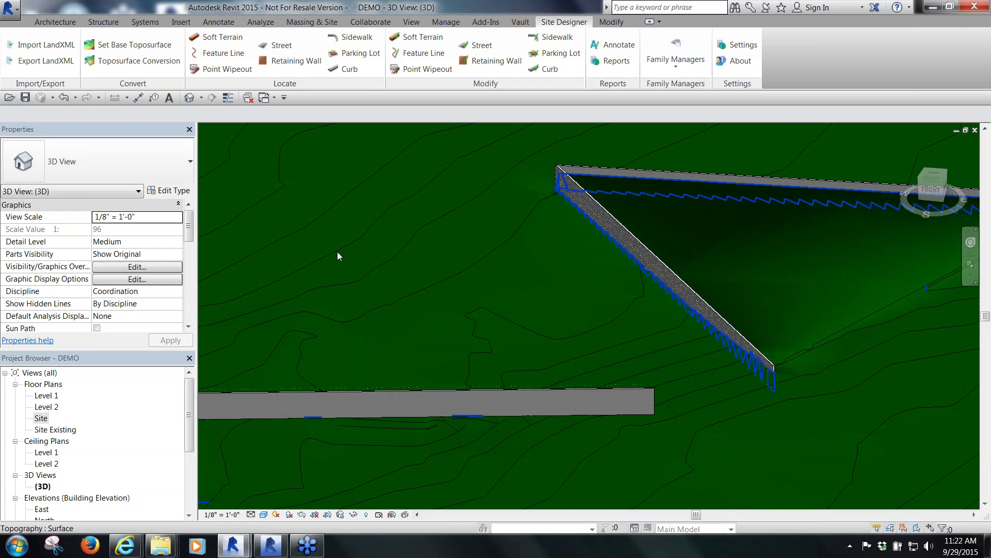
scroll(336, 252, "down", 2)
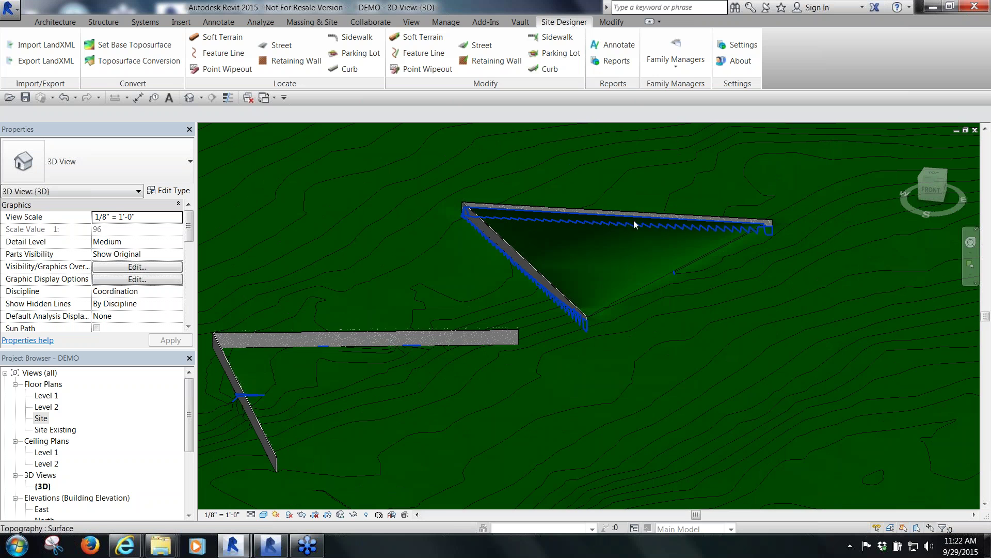
scroll(633, 221, "up", 2)
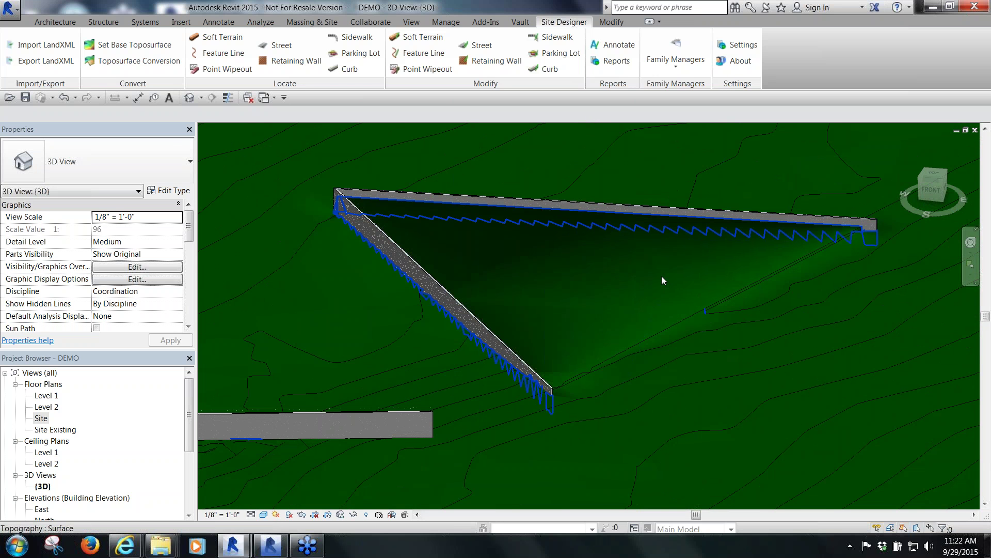
scroll(663, 280, "down", 1)
scroll(663, 280, "down", 1)
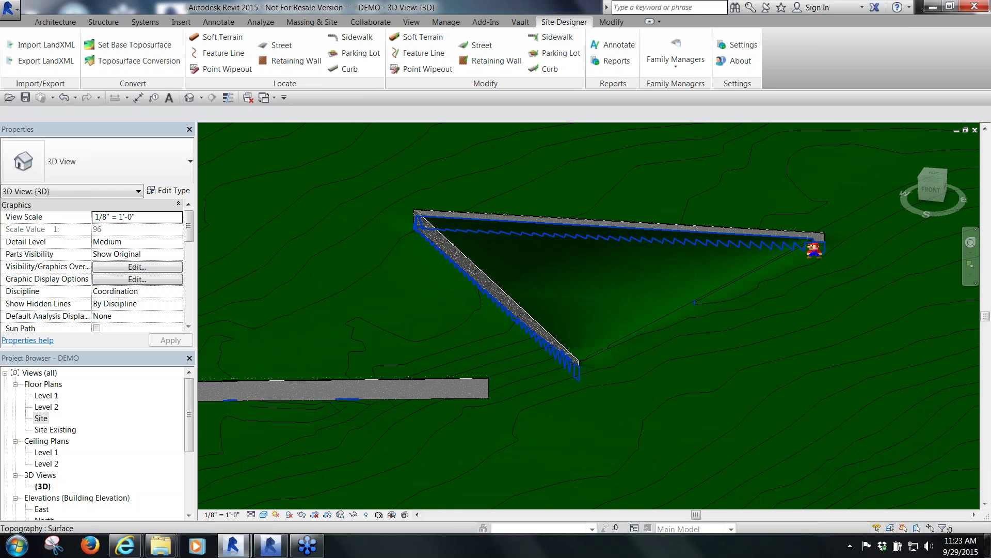
left_click(812, 238)
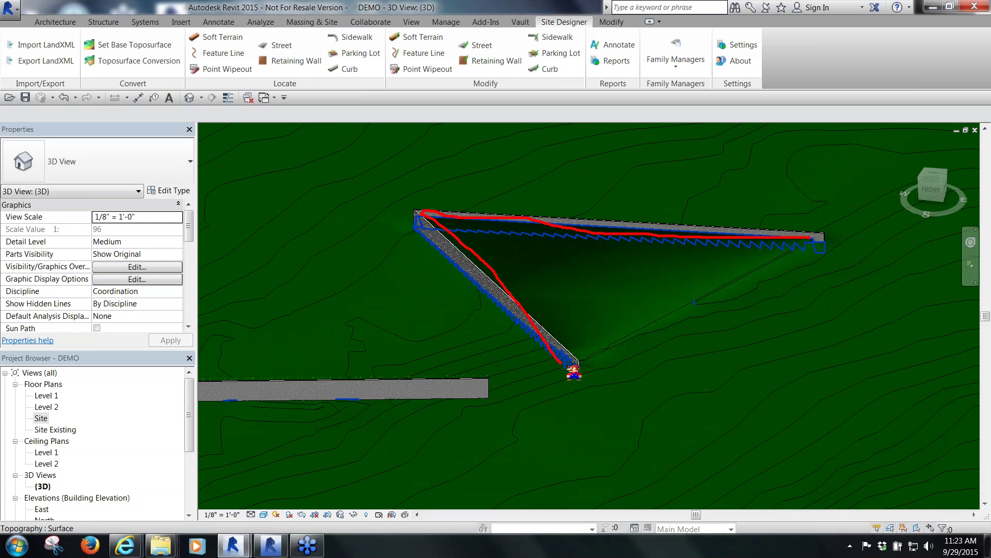
left_click(812, 239)
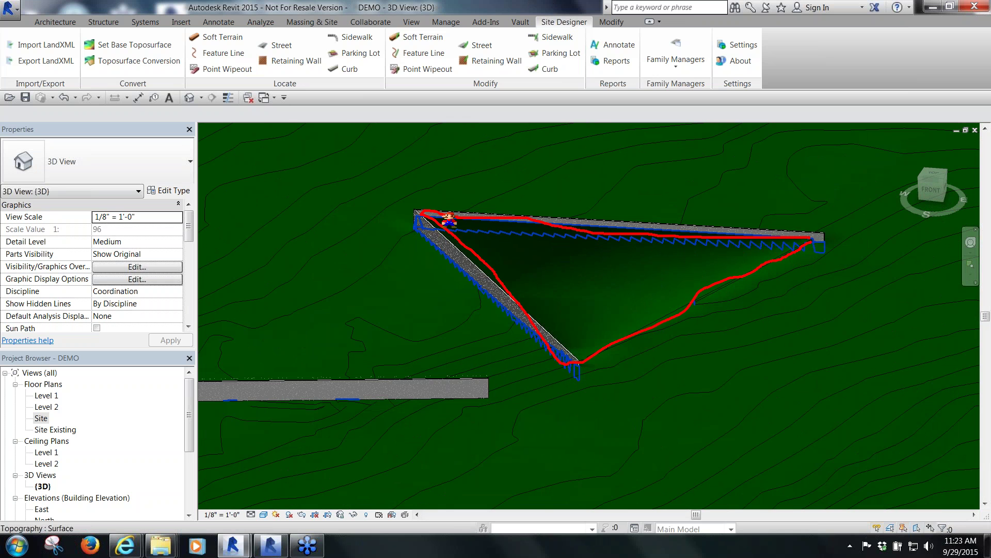
mouse_move(252, 34)
left_mouse_down()
mouse_move(187, 32)
mouse_move(228, 50)
mouse_move(233, 21)
left_mouse_up()
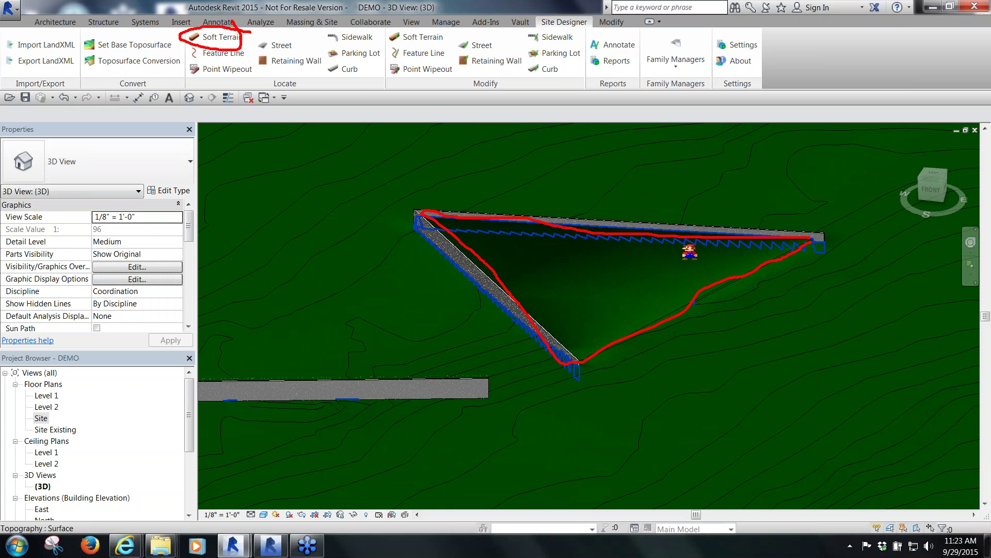
key("Escape")
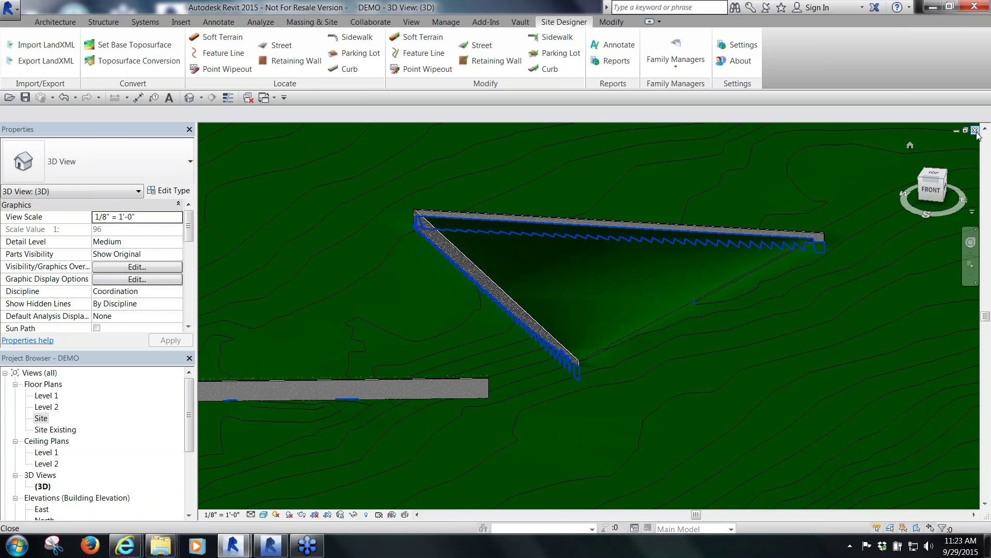
Close the 3D view and cut a diagonal section across both legs of the northern sample retaining wall in the Site plan
left_click(975, 130)
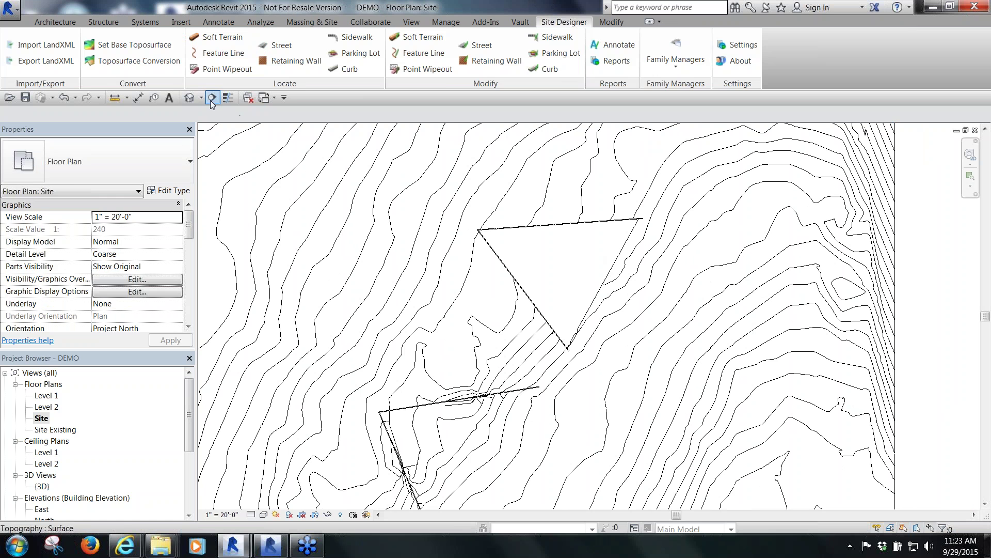
left_click(211, 97)
key("Escape")
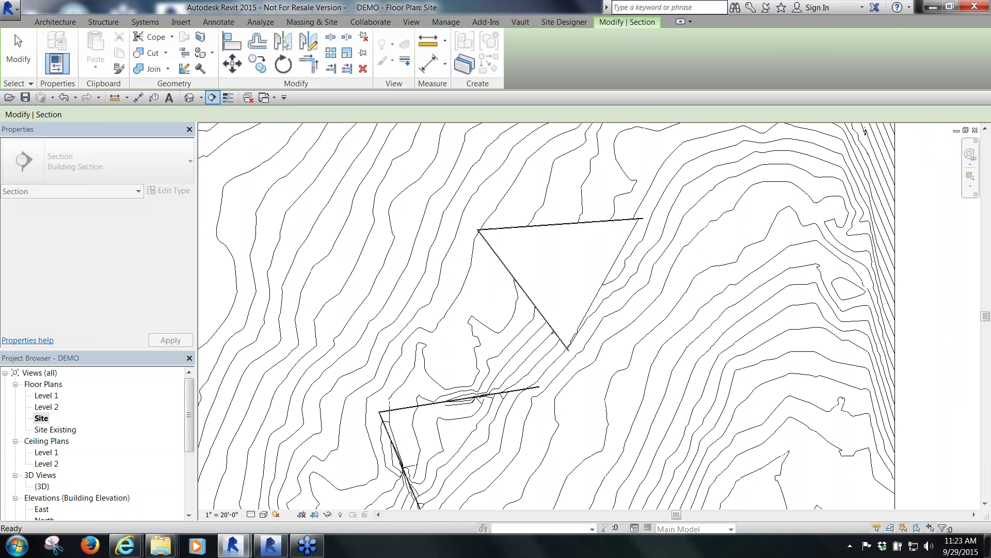
left_click(494, 292)
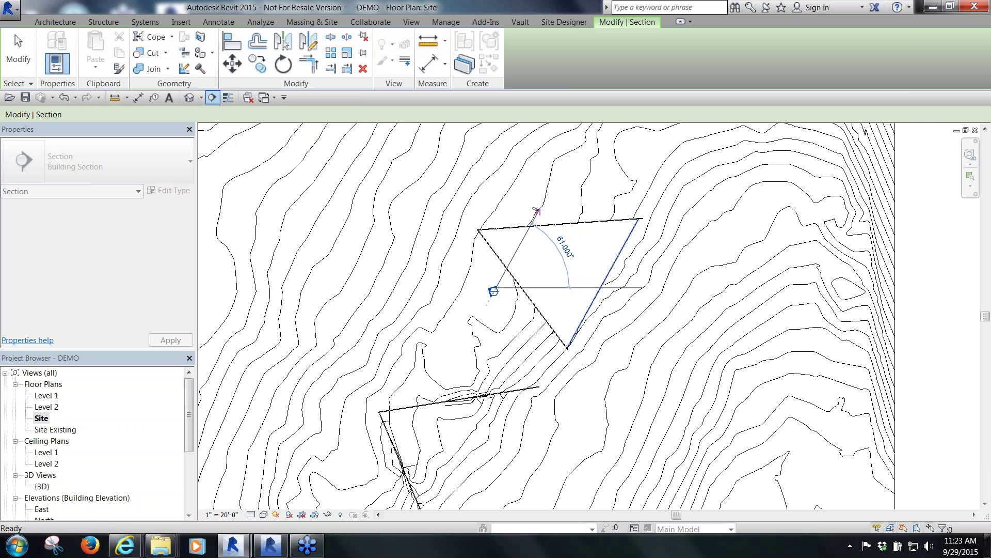
left_click(537, 211)
left_click_drag(510, 246, 474, 226)
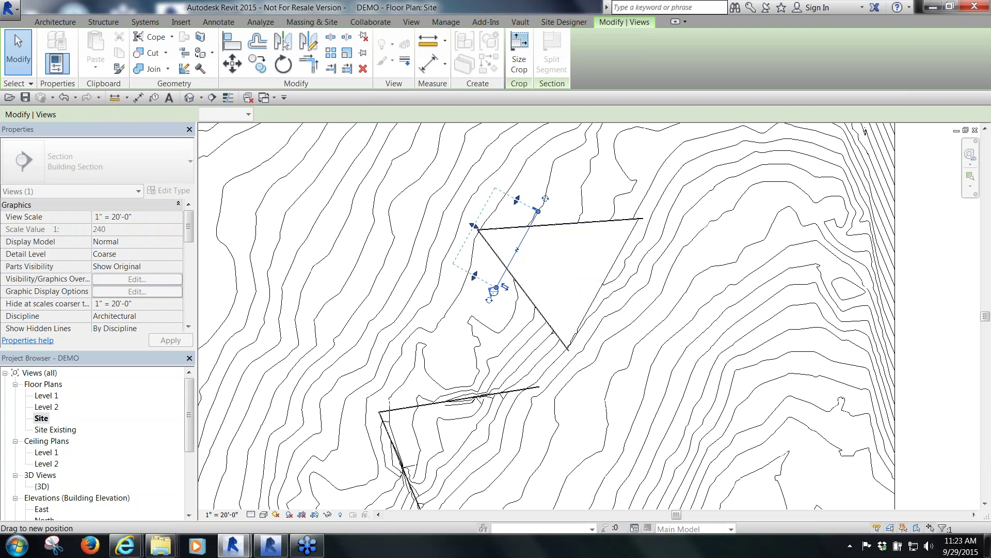
left_click(529, 184)
key("Escape")
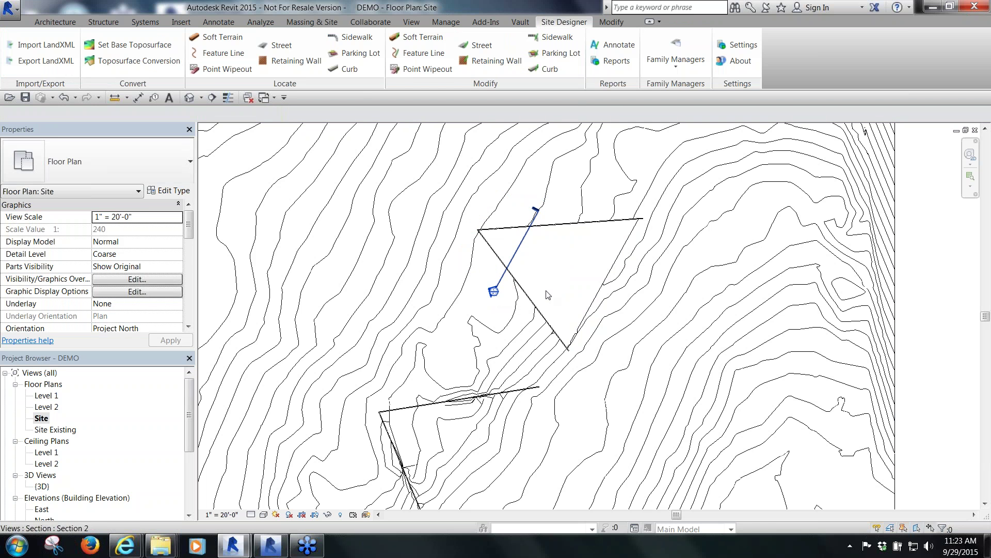
Open the new section, examine how the proposed toposurface meets both faces of the retaining wall, and return to the Site plan
double_click(494, 292)
scroll(557, 185, "up", 5)
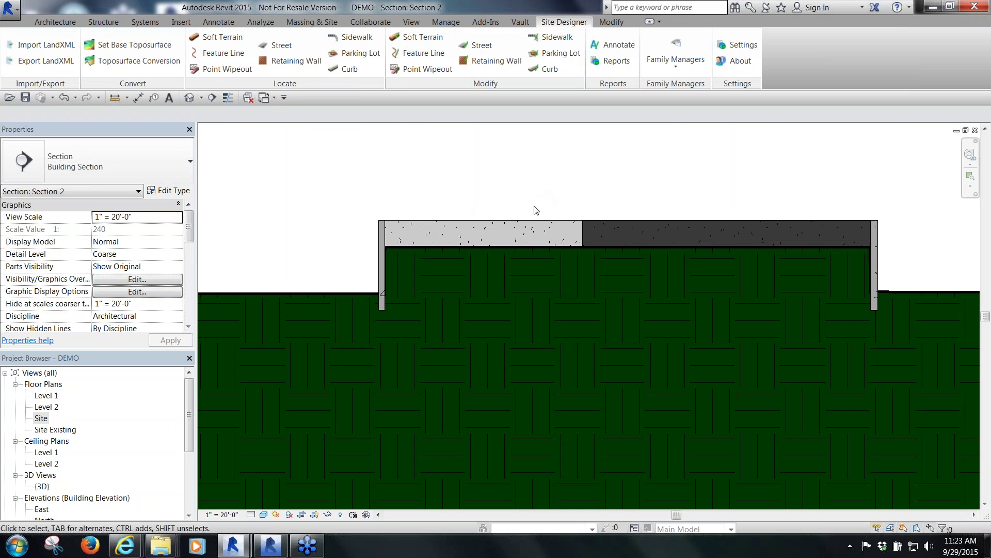
scroll(353, 254, "up", 3)
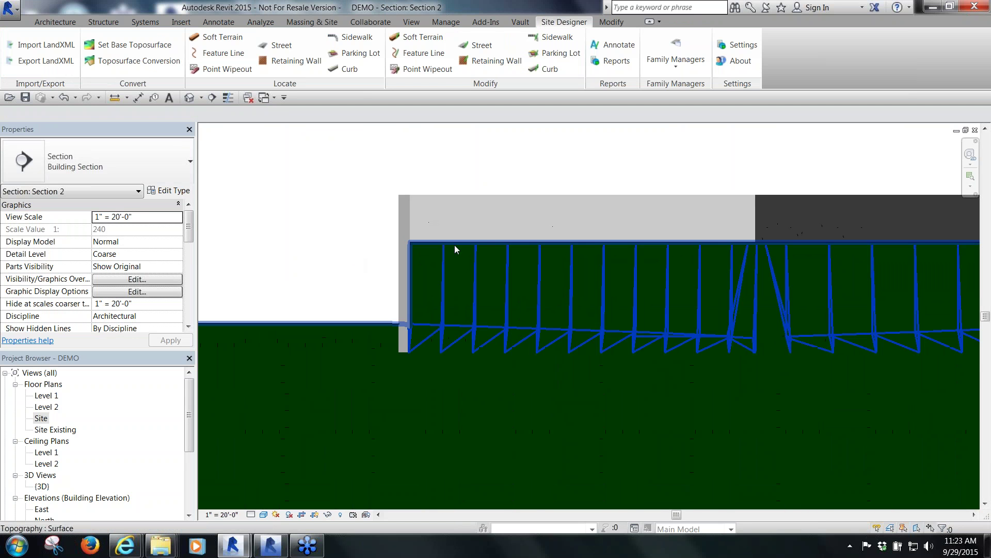
left_click(399, 202)
left_click(440, 168)
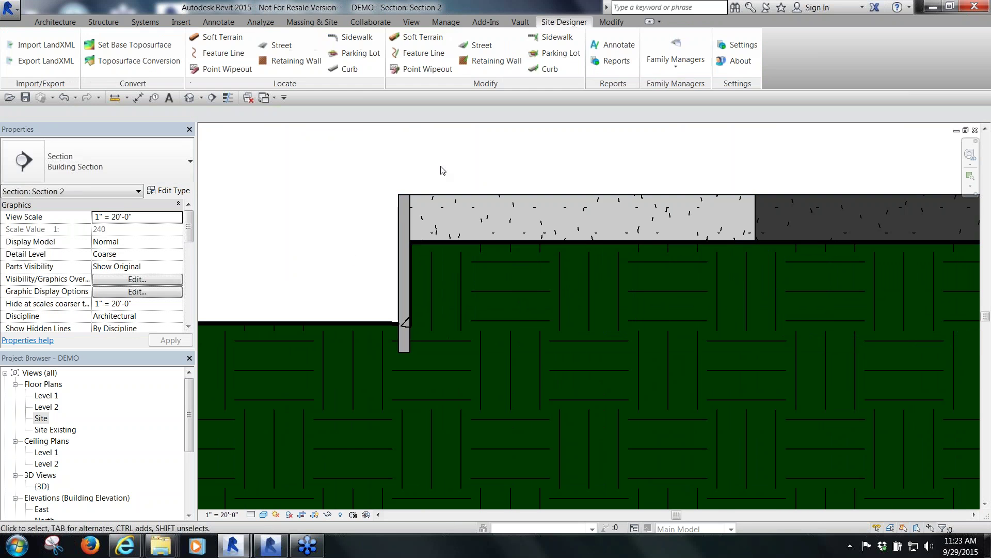
left_click(476, 242)
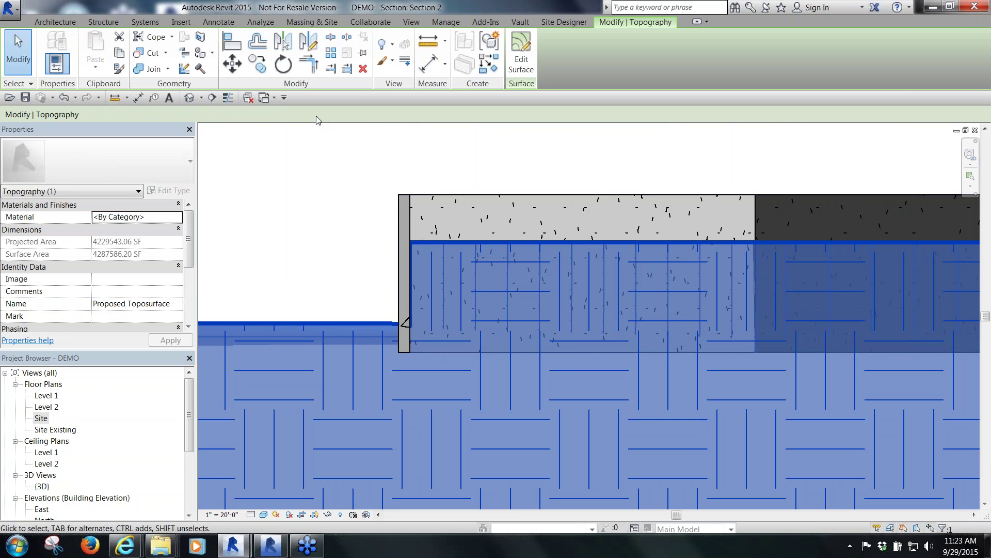
left_click(317, 178)
scroll(368, 265, "down", 3)
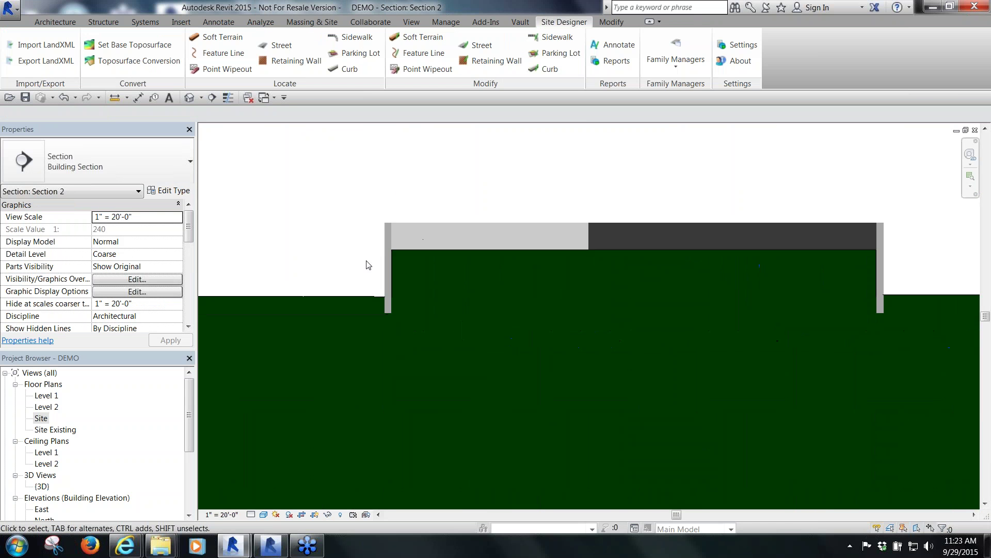
key("ctrl+Tab")
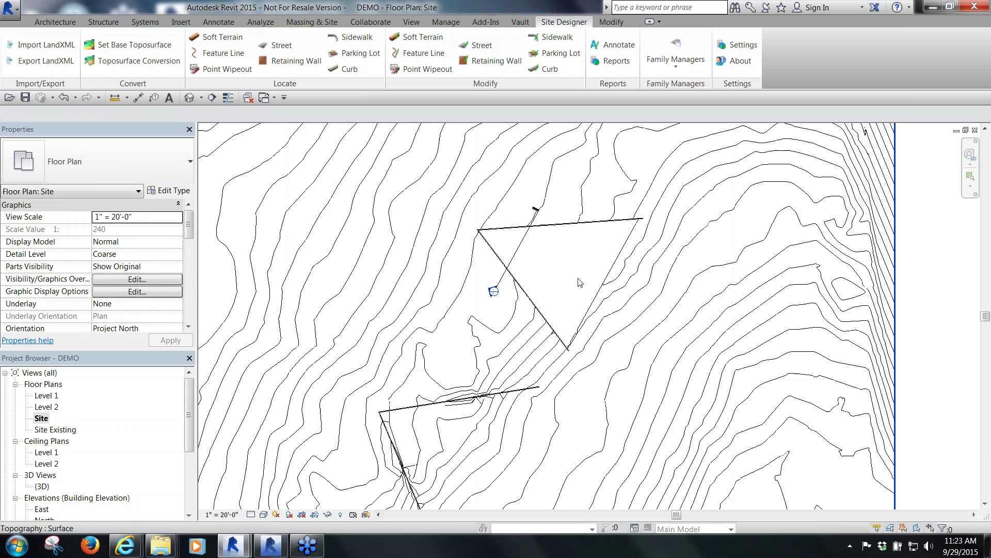
Place a camera at the north end of the long street in the Site plan, aimed south along it, and close the resulting view
scroll(630, 273, "down", 6)
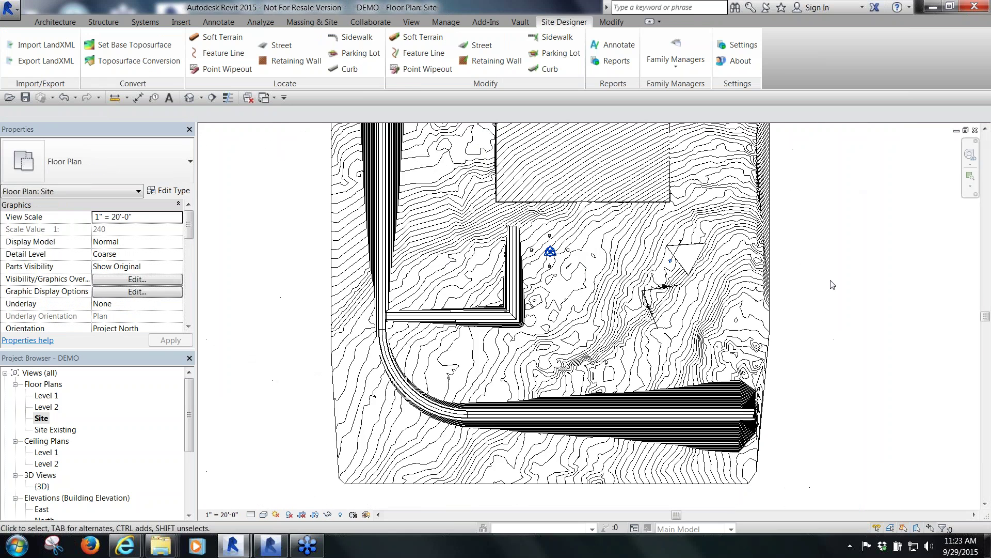
scroll(542, 414, "down", 3)
scroll(555, 315, "up", 2)
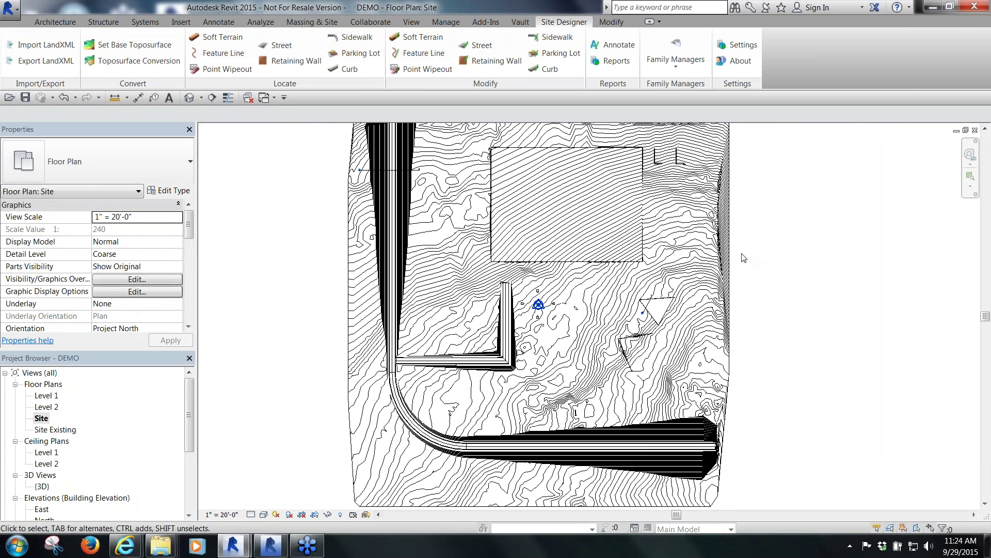
scroll(525, 422, "down", 1)
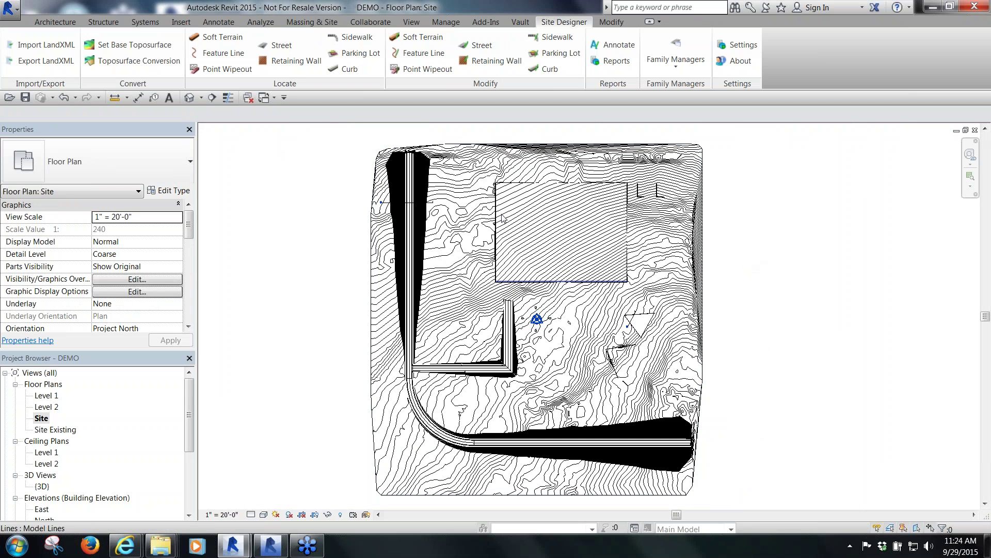
scroll(509, 211, "up", 1)
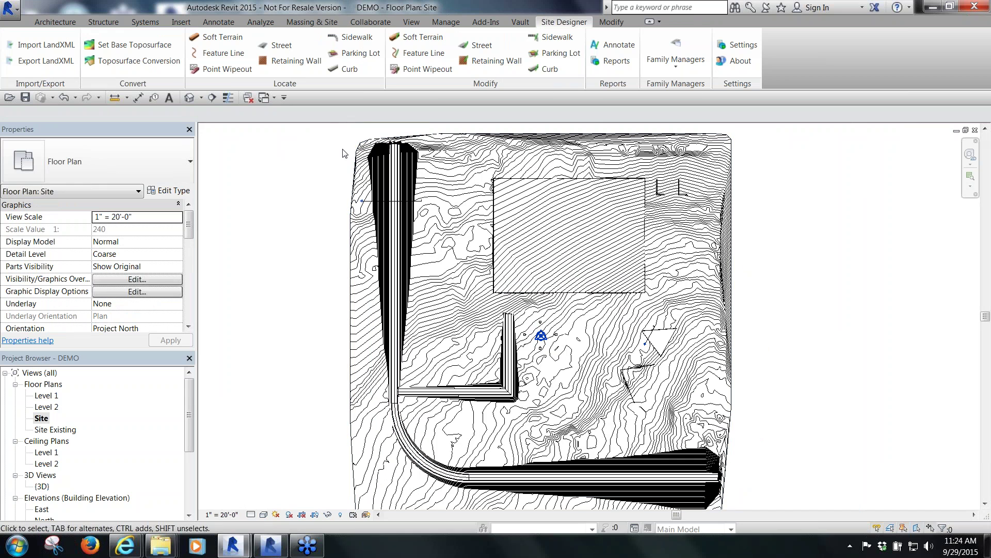
scroll(398, 130, "up", 3)
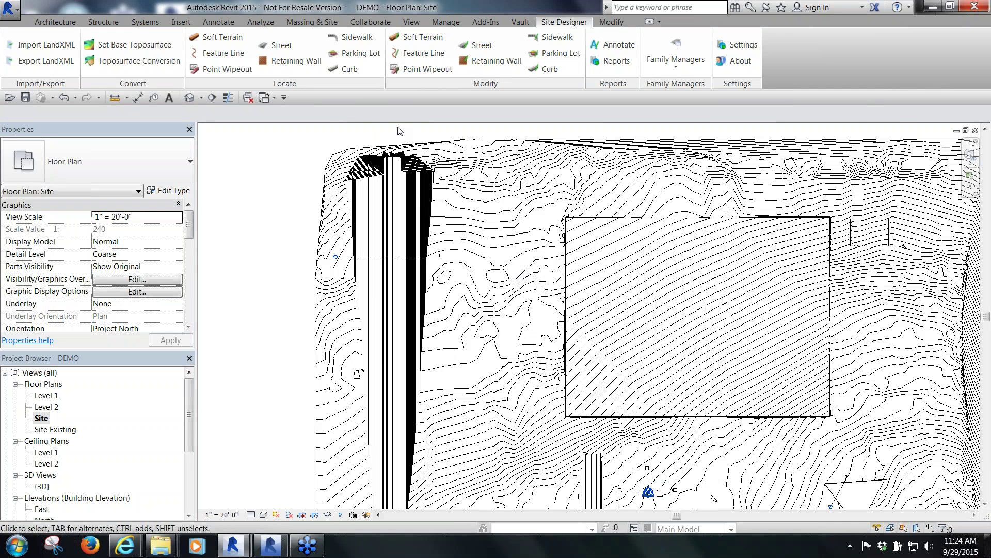
left_click(202, 101)
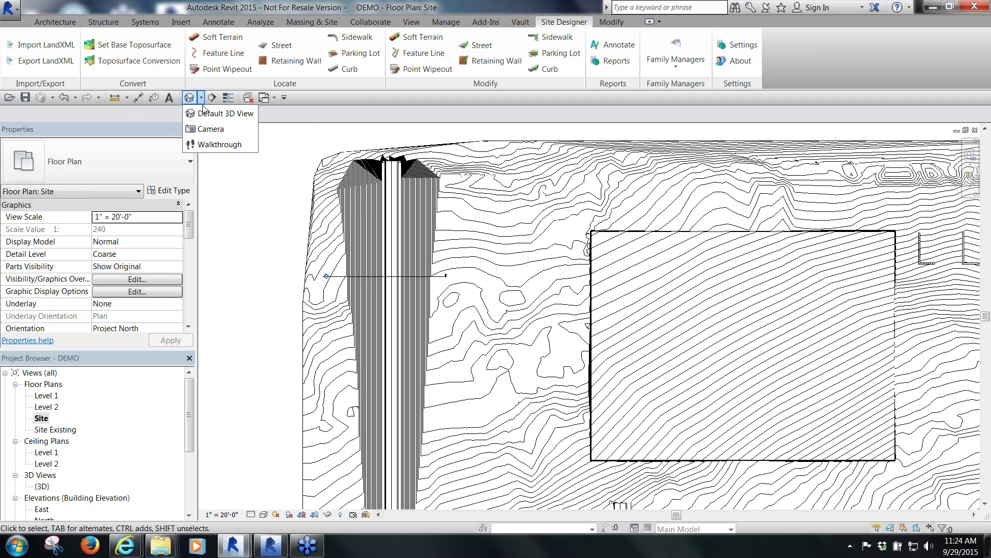
left_click(204, 129)
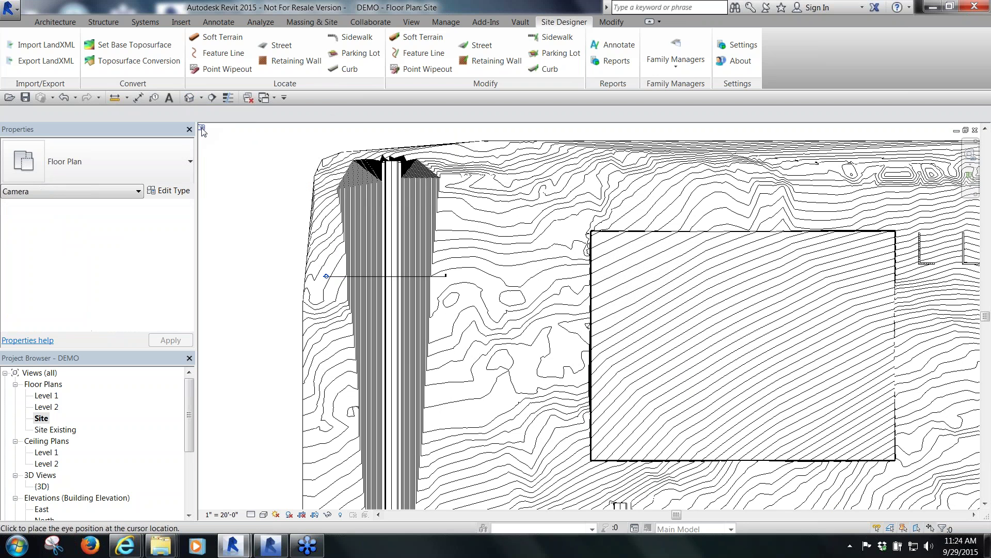
left_click(393, 164)
scroll(389, 133, "down", 3)
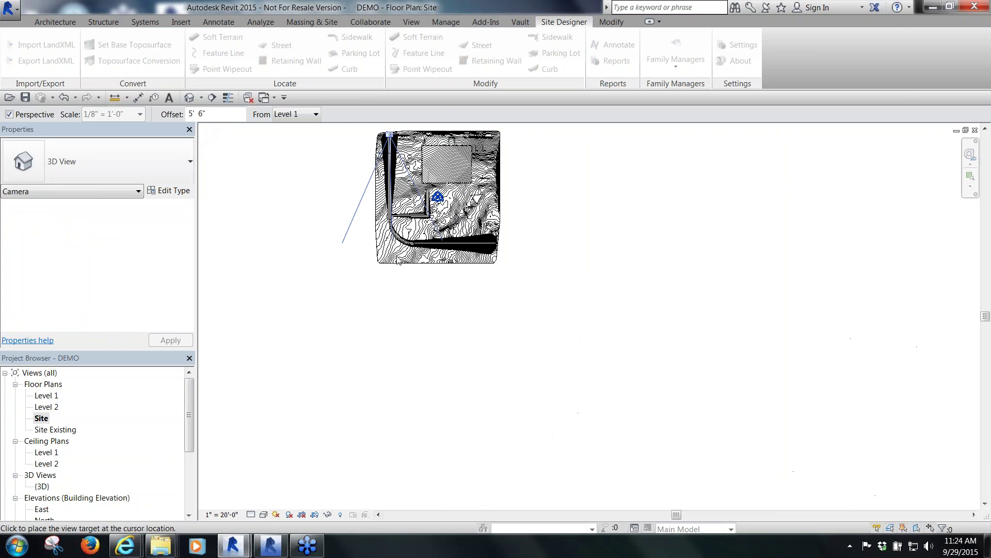
left_click(394, 318)
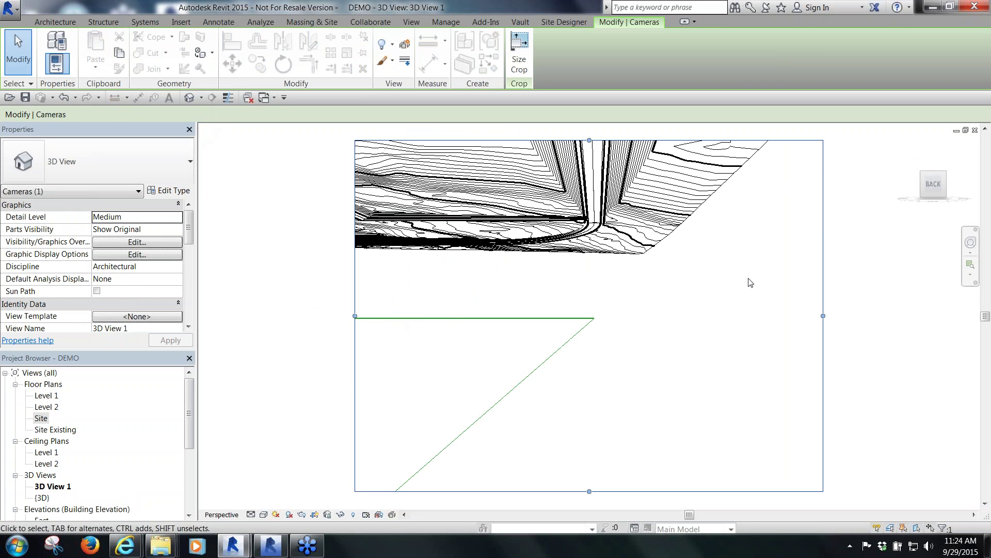
left_click(976, 131)
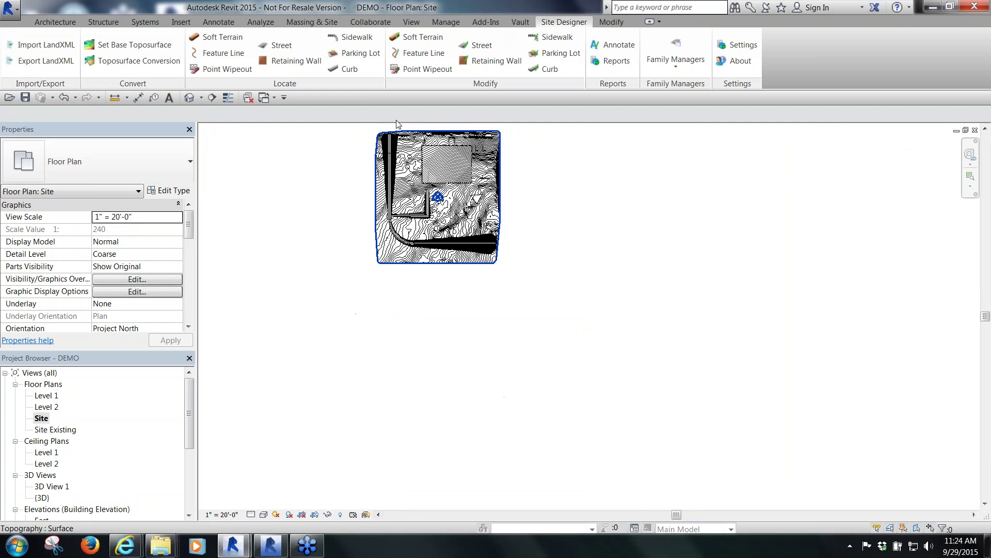
Place another camera at the street's north end, aimed south, with a 266' 6" offset from Level 1, and show its view shaded
scroll(397, 124, "up", 5)
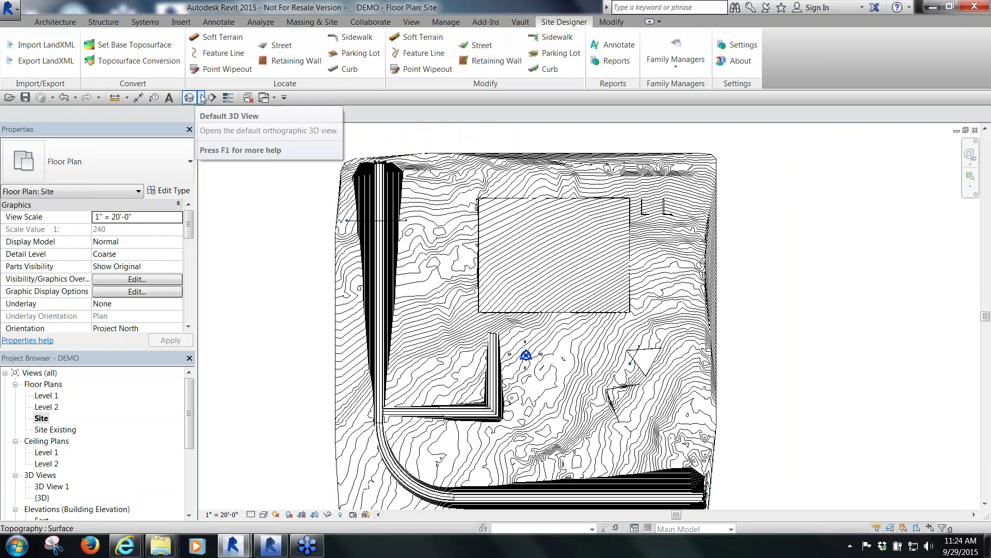
left_click(201, 97)
left_click(213, 135)
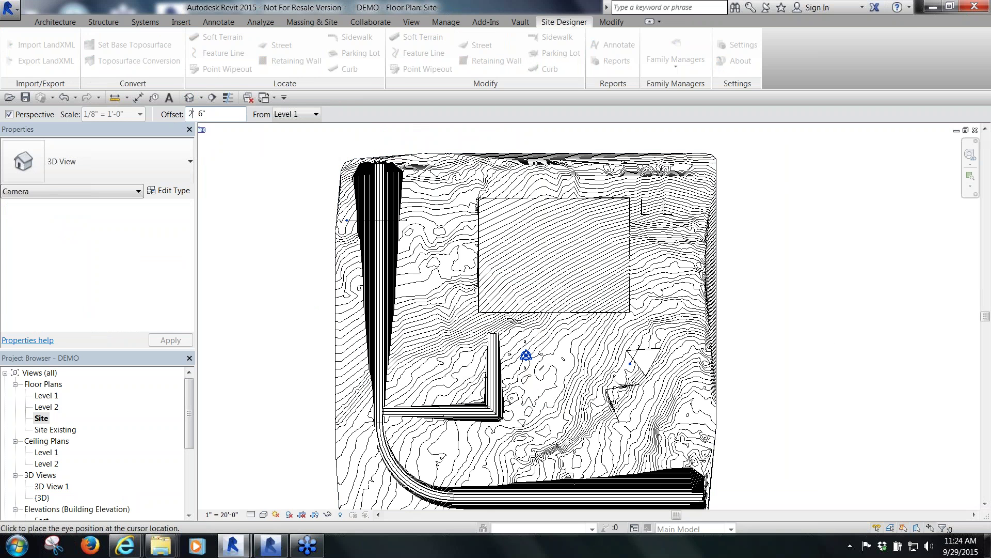
type("266")
left_click(379, 169)
scroll(380, 131, "down", 4)
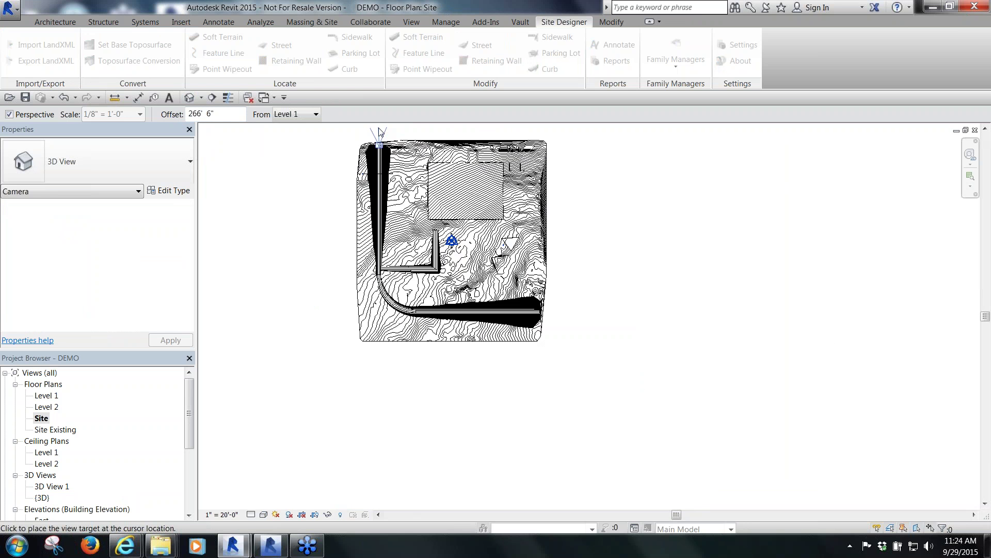
left_click(382, 414)
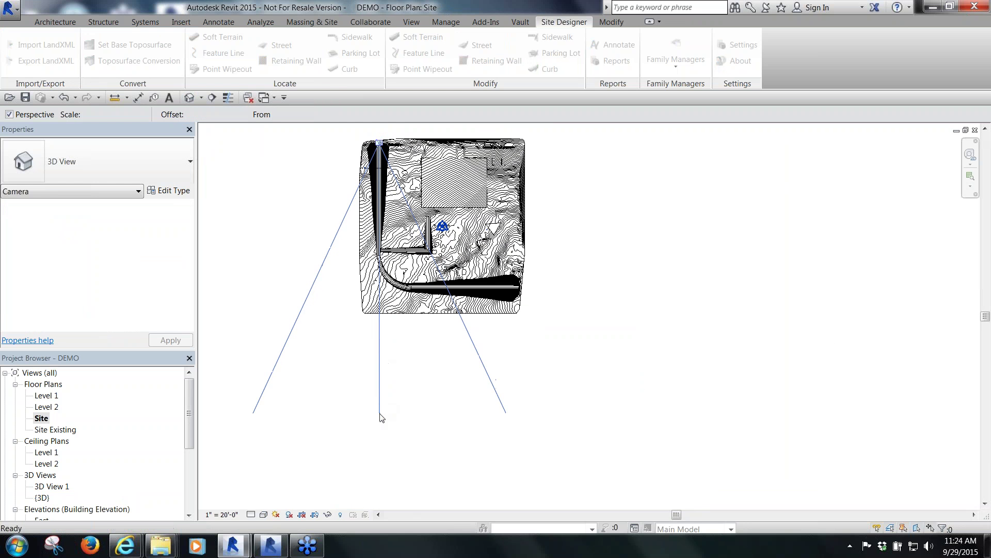
left_click(580, 224)
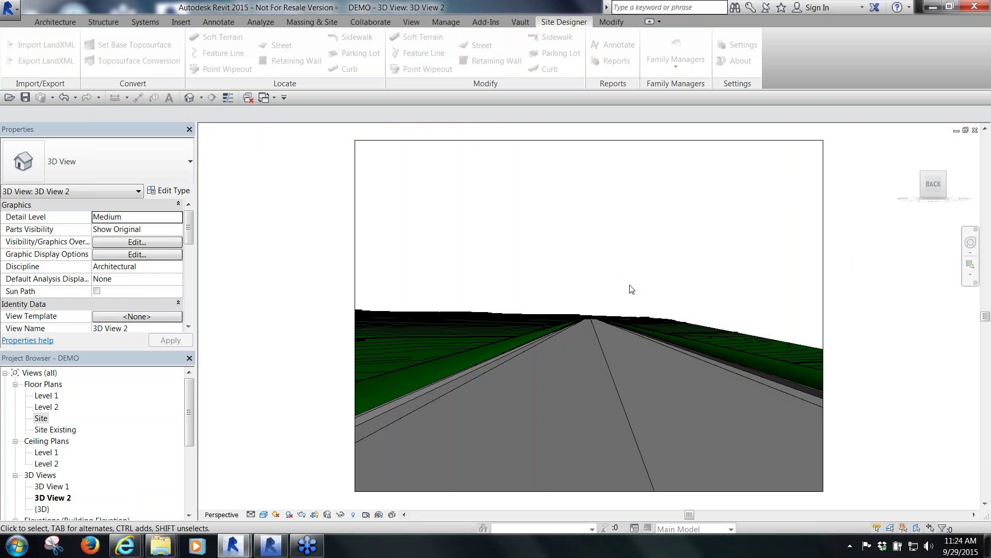
Walk the camera along the street with the steering wheel, look back the opposite way between the graded slopes, and close the wheel
left_click(970, 243)
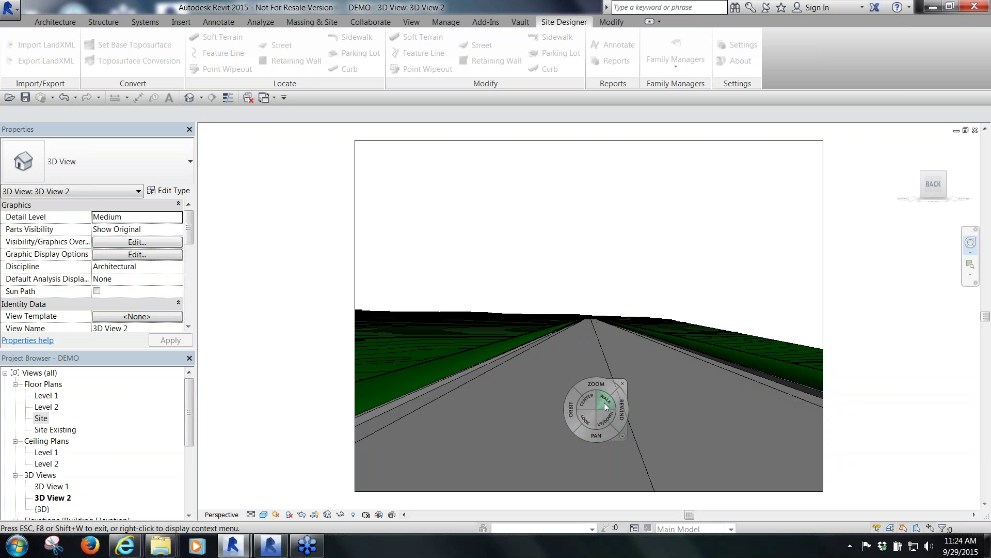
left_click_drag(604, 401, 573, 396)
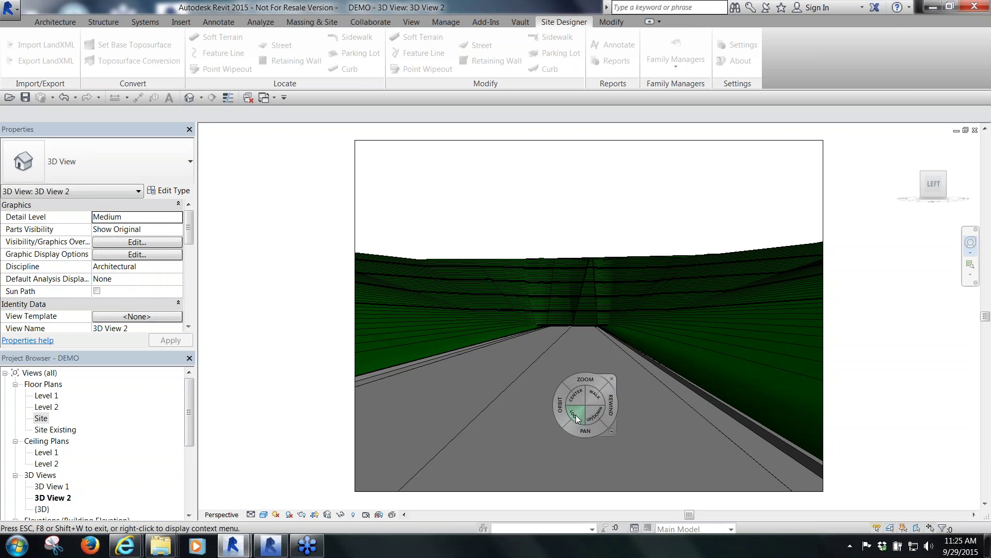
left_click_drag(575, 415, 917, 415)
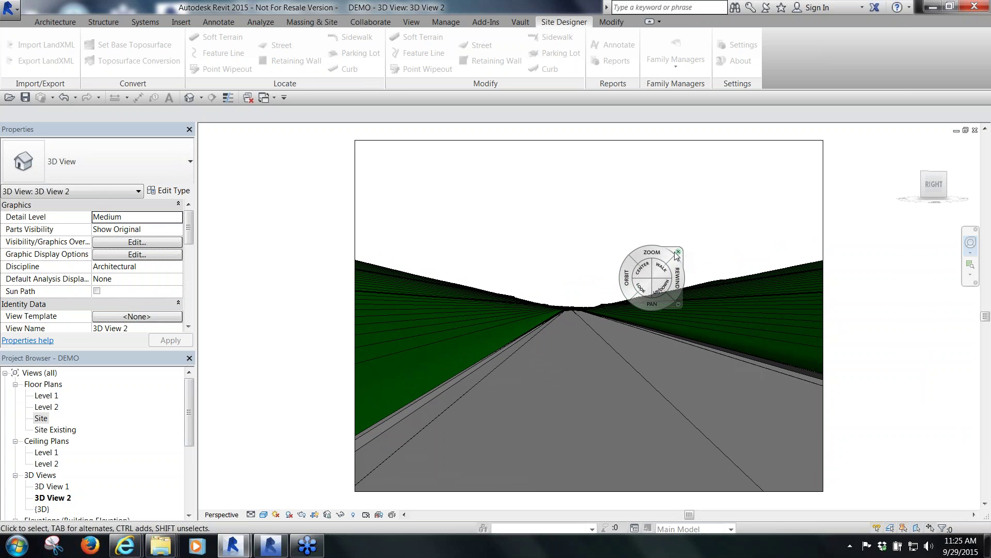
left_click(678, 253)
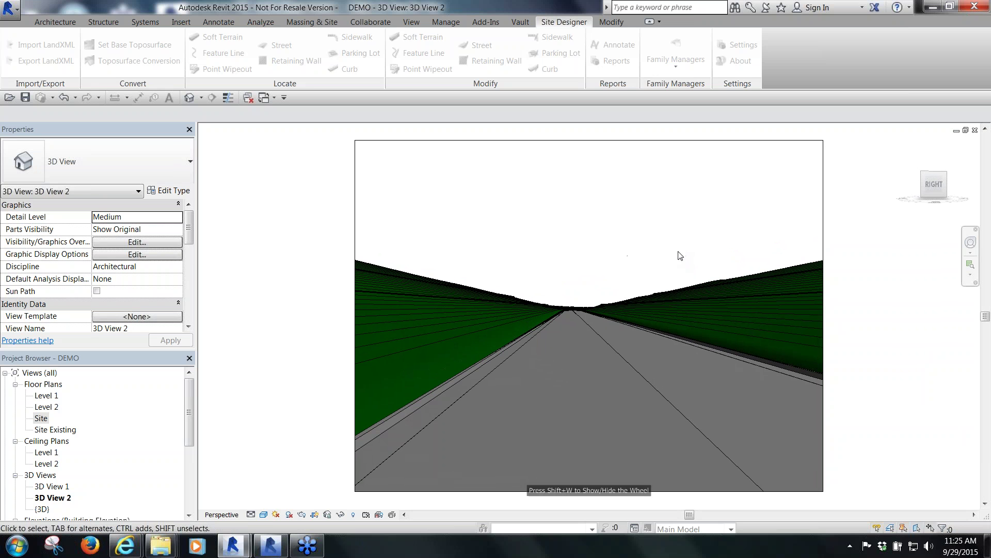
Select the proposed toposurface in the default 3D view, read its net cut/fill, fill and cut volumes, and clear the selection
left_click(189, 98)
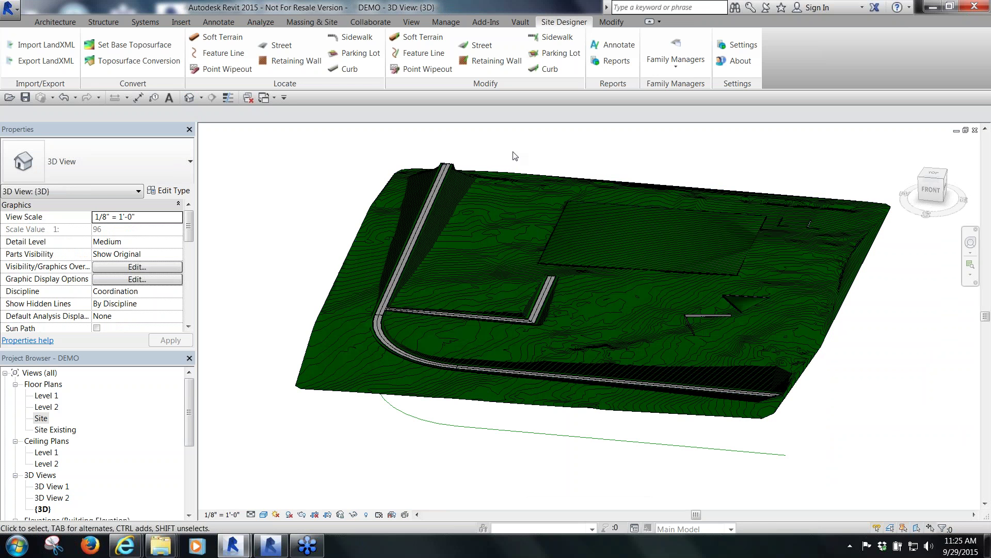
left_click(493, 177)
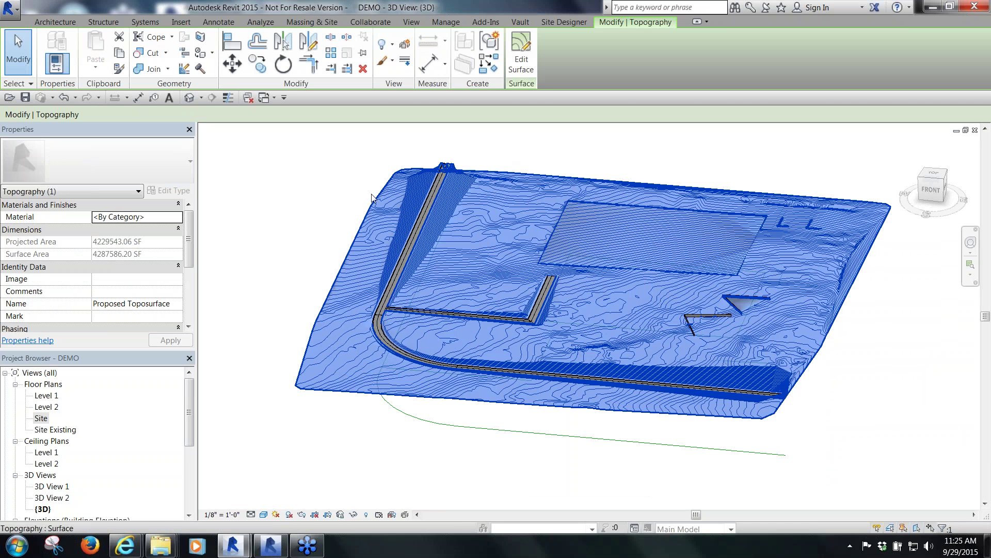
left_click_drag(189, 228, 189, 280)
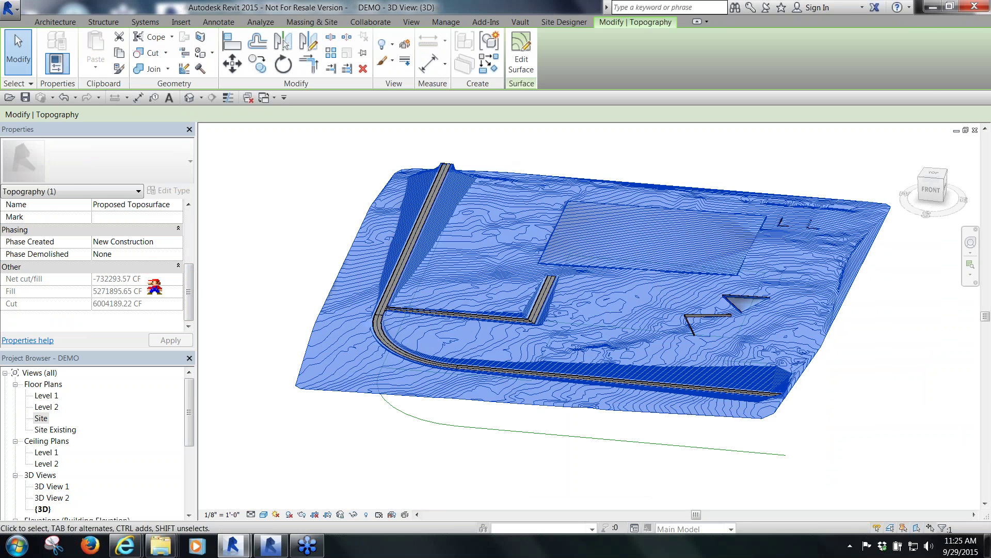
mouse_move(181, 274)
left_mouse_down()
mouse_move(21, 277)
mouse_move(6, 310)
mouse_move(90, 326)
mouse_move(183, 322)
mouse_move(192, 285)
mouse_move(72, 271)
mouse_move(7, 310)
mouse_move(58, 326)
mouse_move(186, 325)
mouse_move(189, 309)
mouse_move(116, 277)
mouse_move(5, 268)
left_mouse_up()
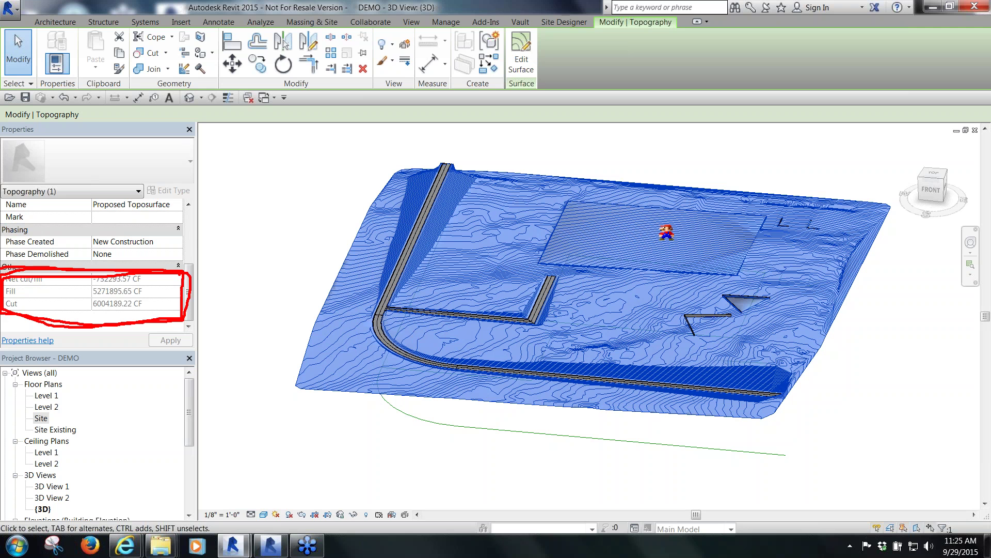
key("Escape")
key("Escape")
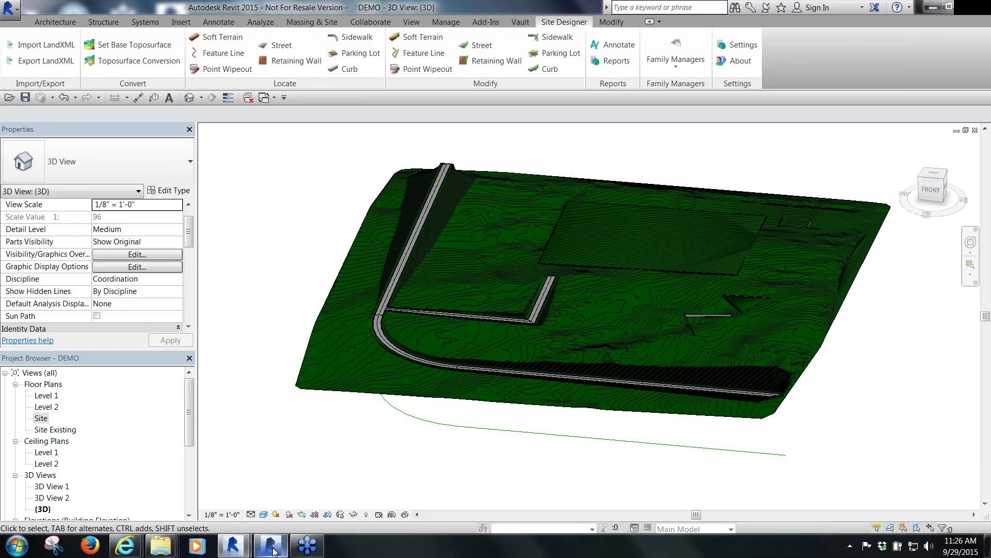
Switch to Autodesk Revit 2016, maximize its window, and open the recent project SITE
mouse_move(273, 550)
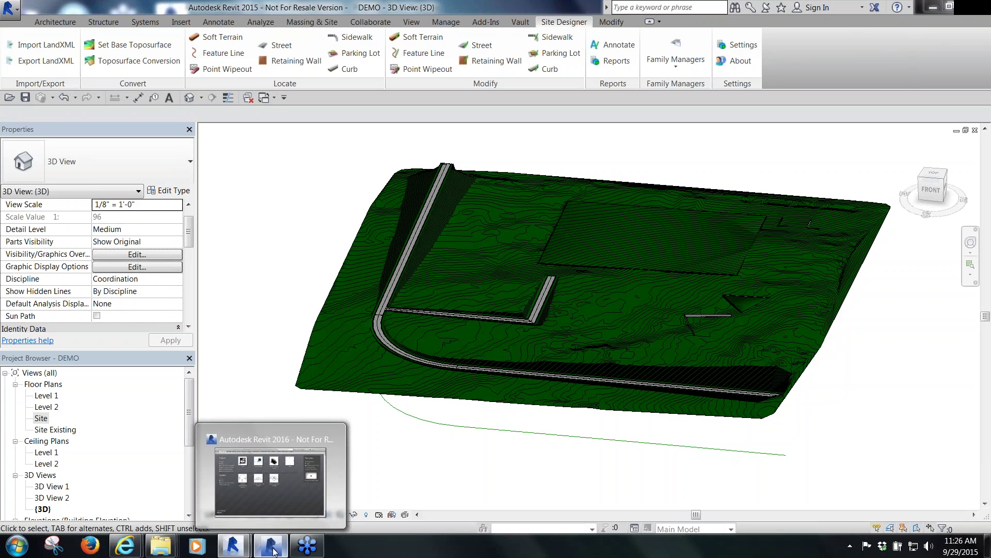
left_click(274, 550)
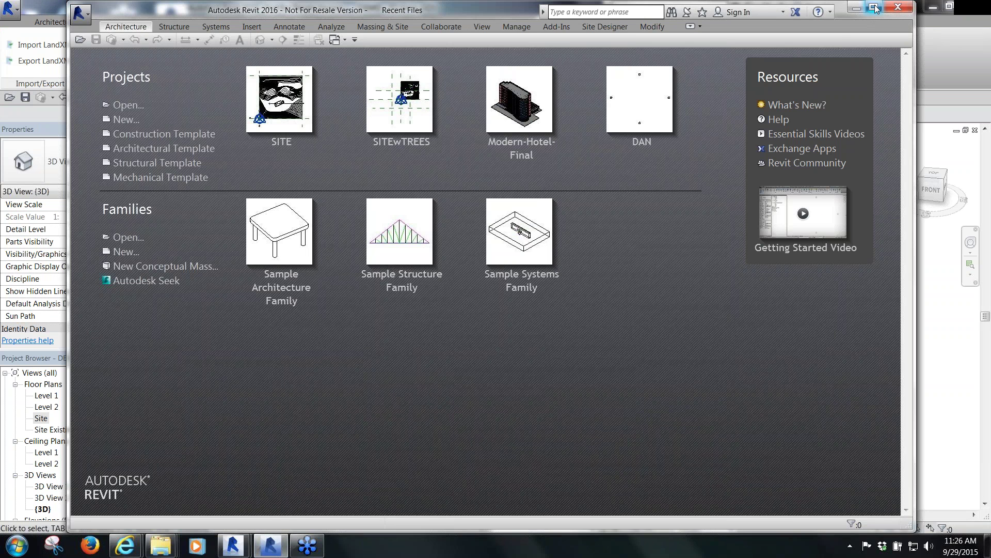
left_click(874, 7)
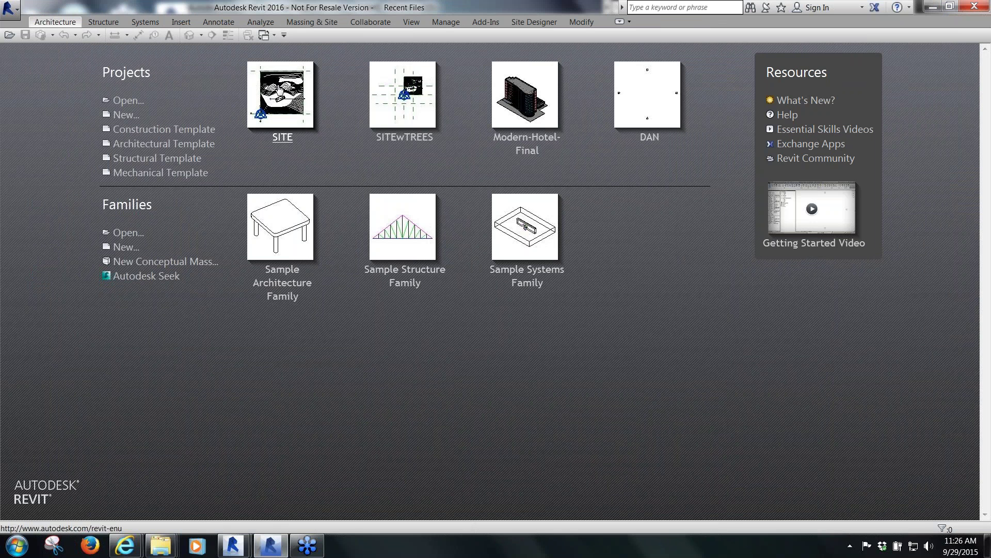
left_click(426, 155)
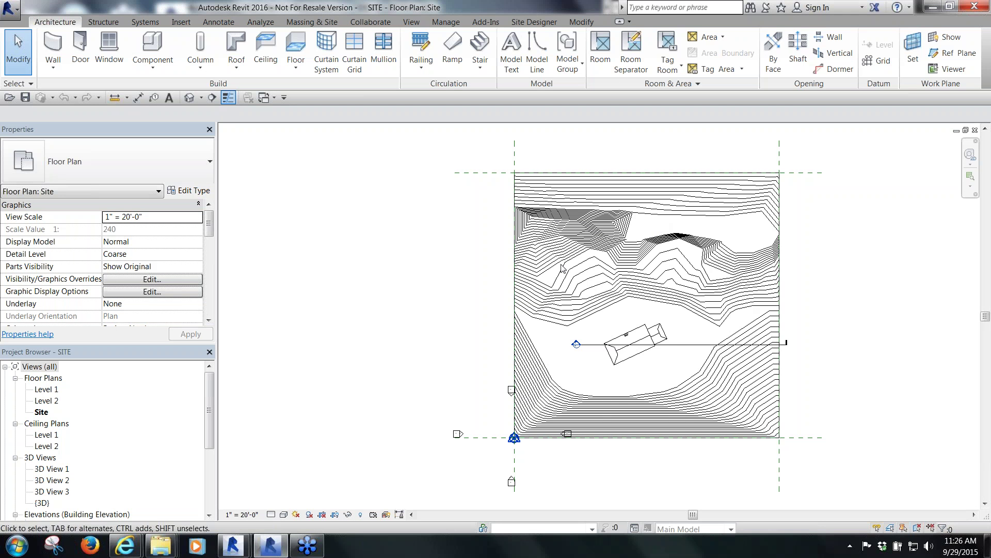
Examine the terrain contours and the house on its flat area in the Site plan and the default 3D view
scroll(577, 418, "up", 2)
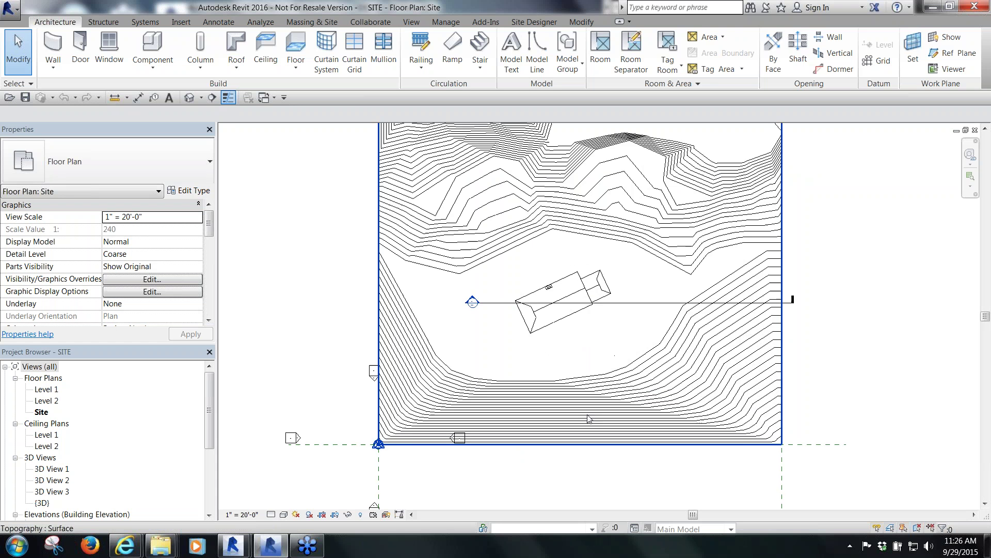
scroll(576, 416, "down", 2)
scroll(614, 304, "up", 2)
scroll(452, 243, "down", 2)
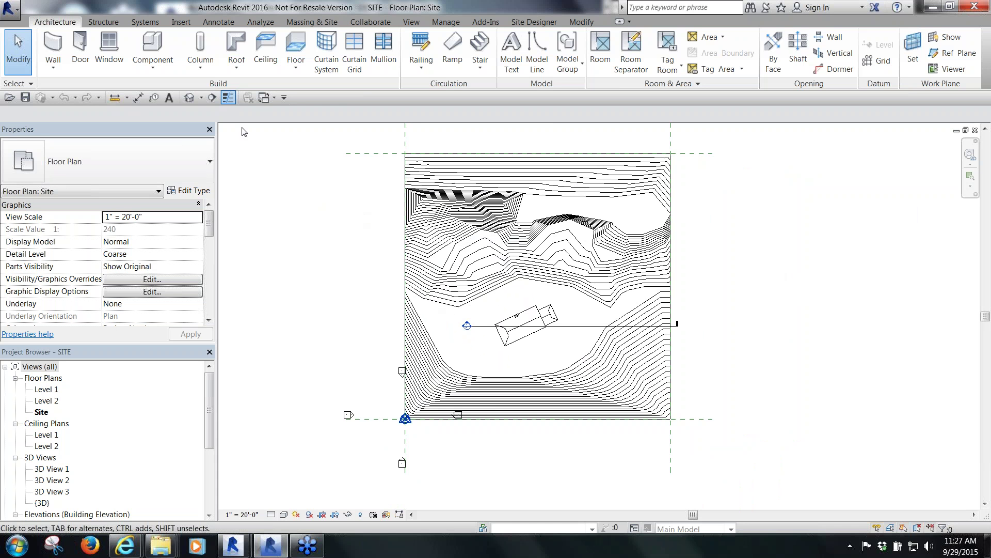
left_click(189, 98)
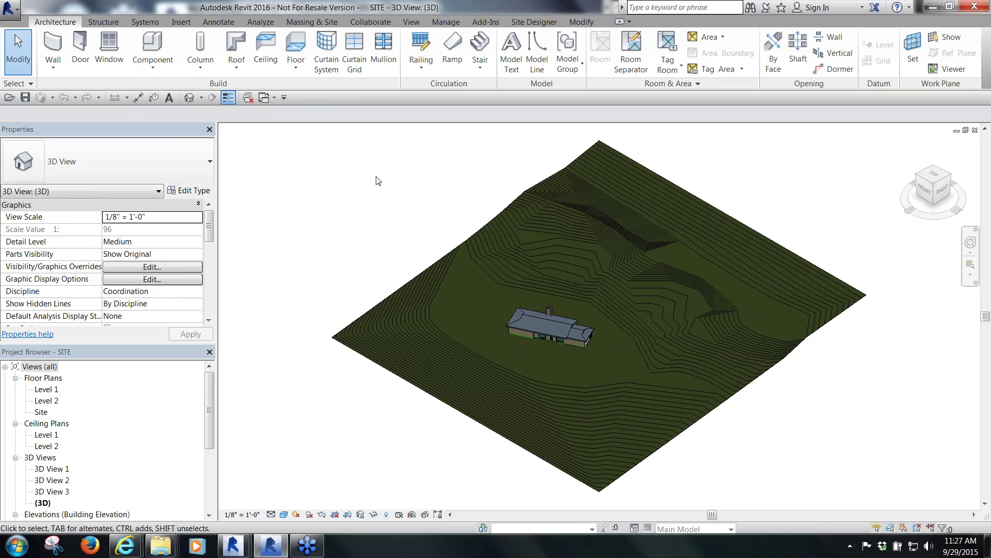
scroll(434, 247, "down", 2)
scroll(450, 267, "up", 2)
scroll(465, 291, "down", 2)
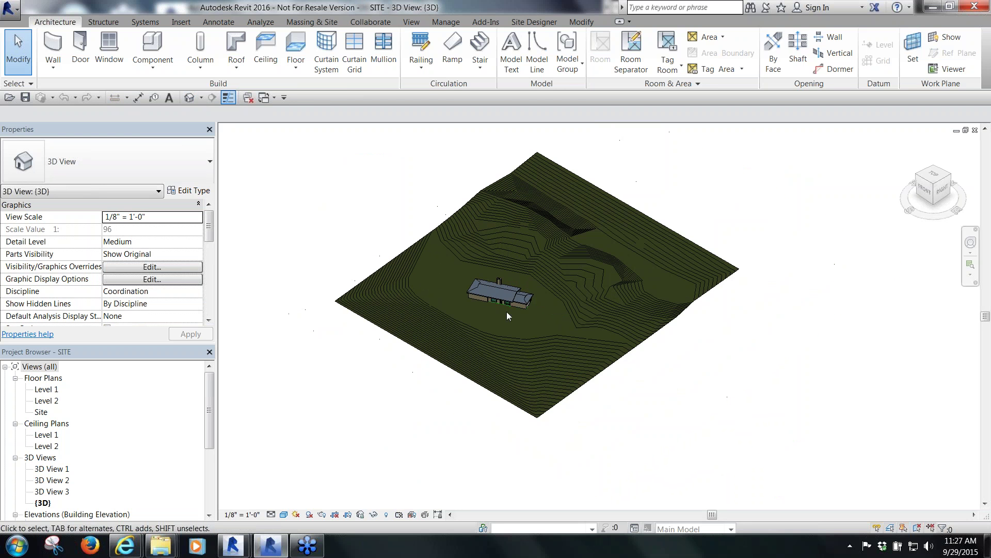
scroll(537, 326, "up", 2)
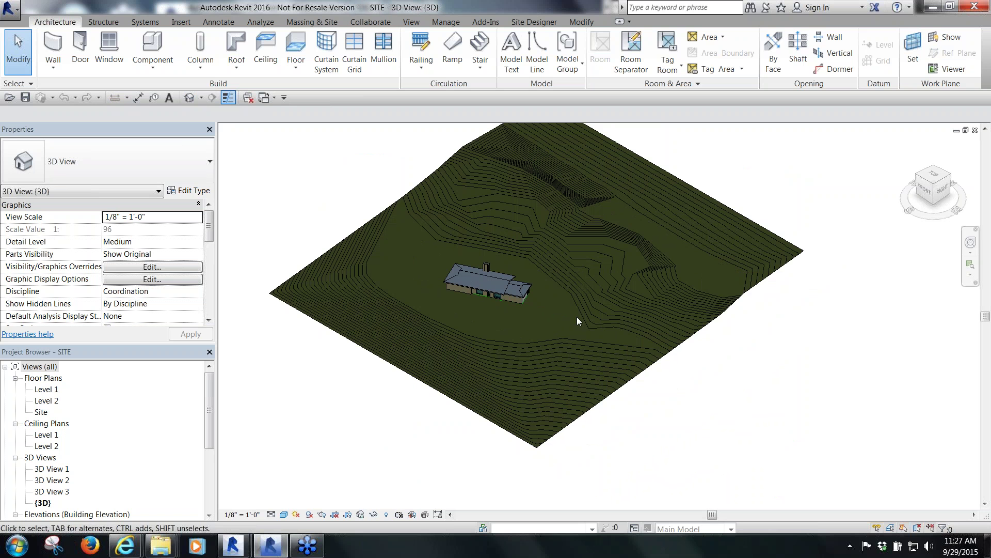
scroll(716, 448, "down", 1)
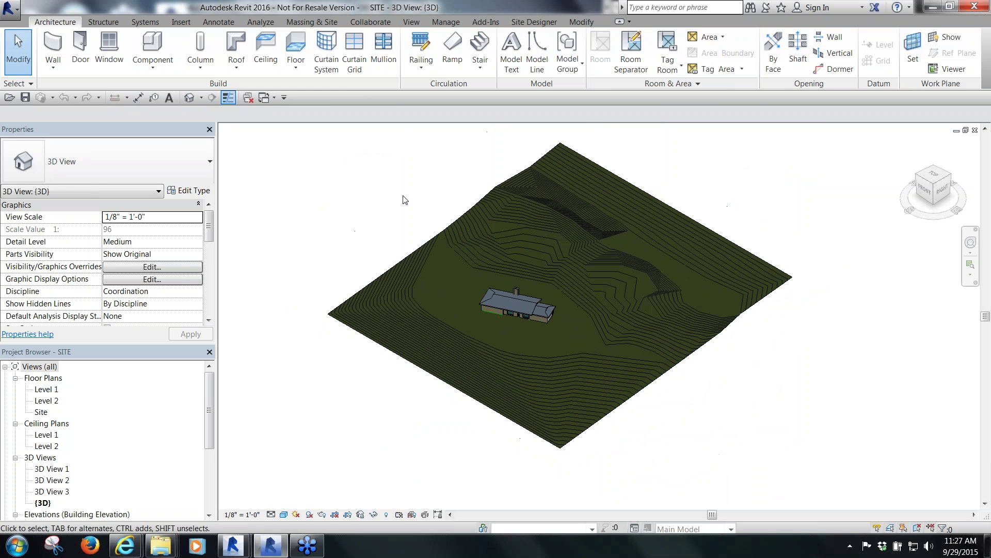
scroll(369, 210, "up", 1)
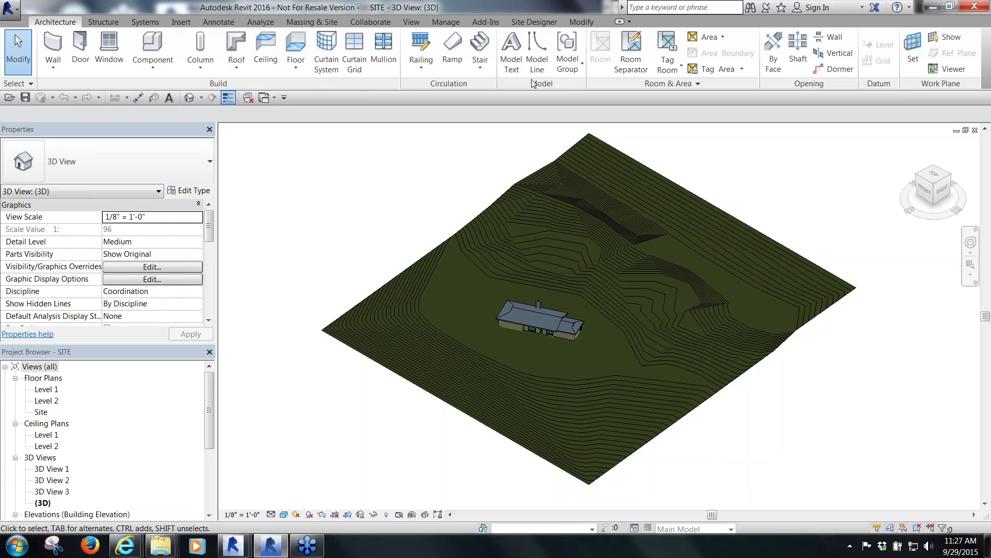
Launch Dynamo 0.8 from Revit and start a new workspace
left_click(488, 23)
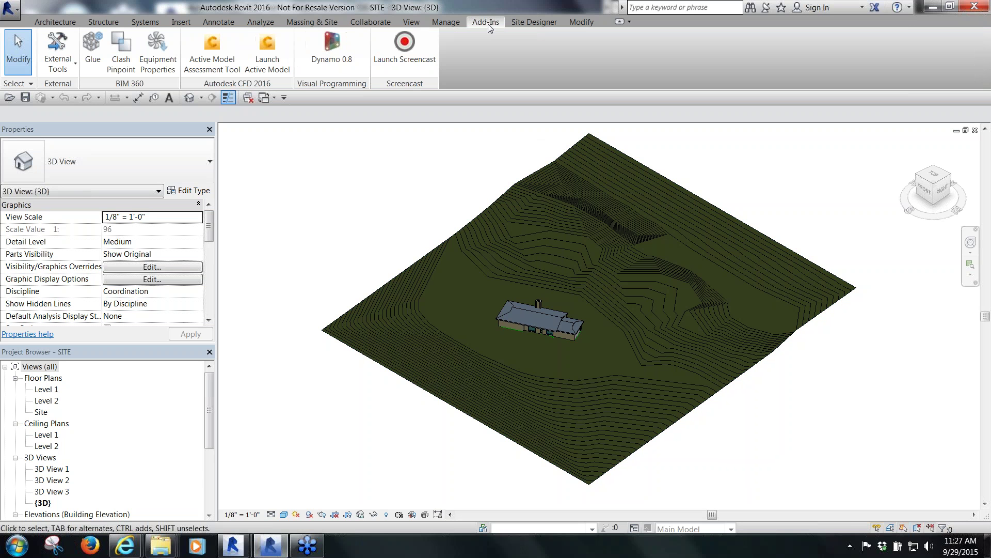
left_click(340, 57)
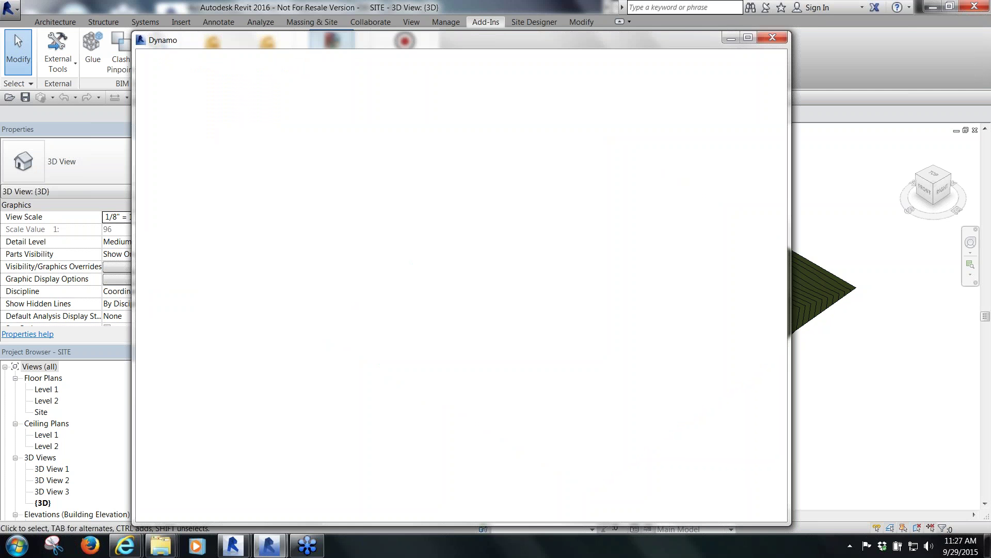
left_click_drag(459, 49, 523, 27)
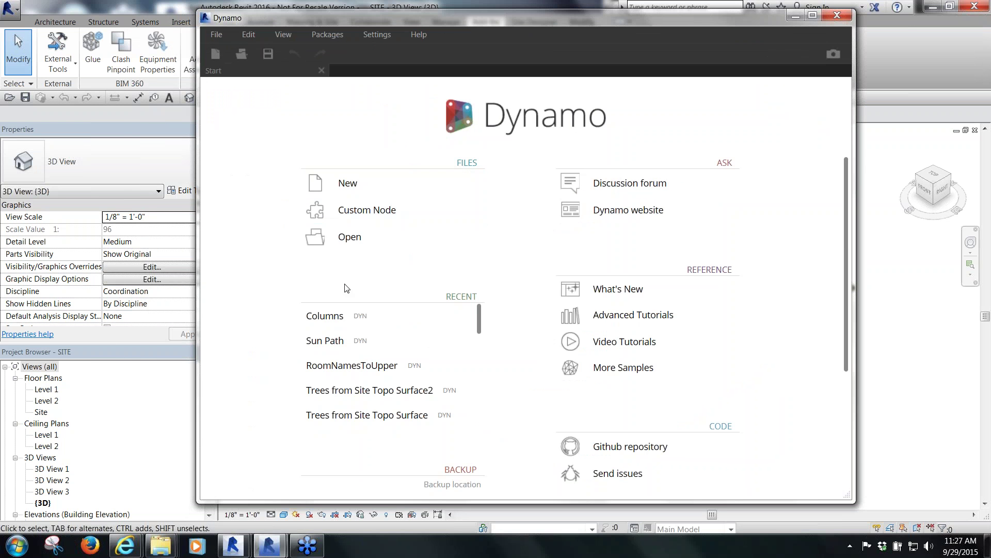
left_click(350, 185)
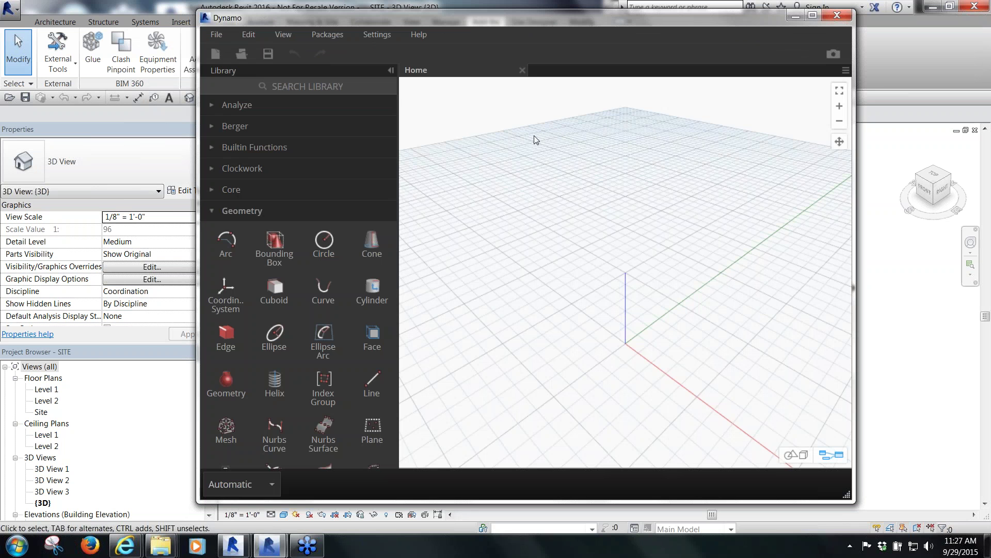
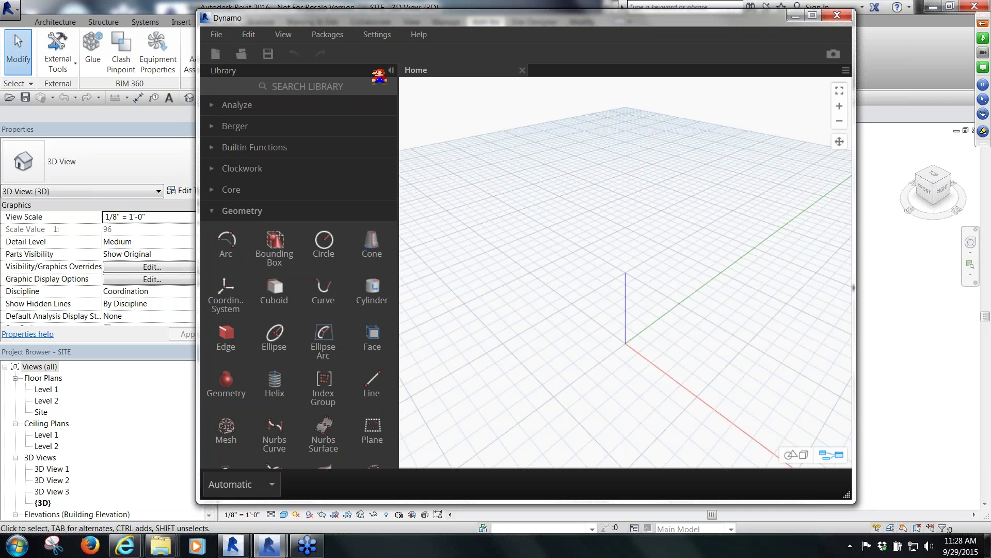
mouse_move(397, 66)
left_mouse_down()
mouse_move(210, 68)
mouse_move(198, 341)
mouse_move(212, 480)
mouse_move(397, 450)
mouse_move(391, 62)
left_mouse_up()
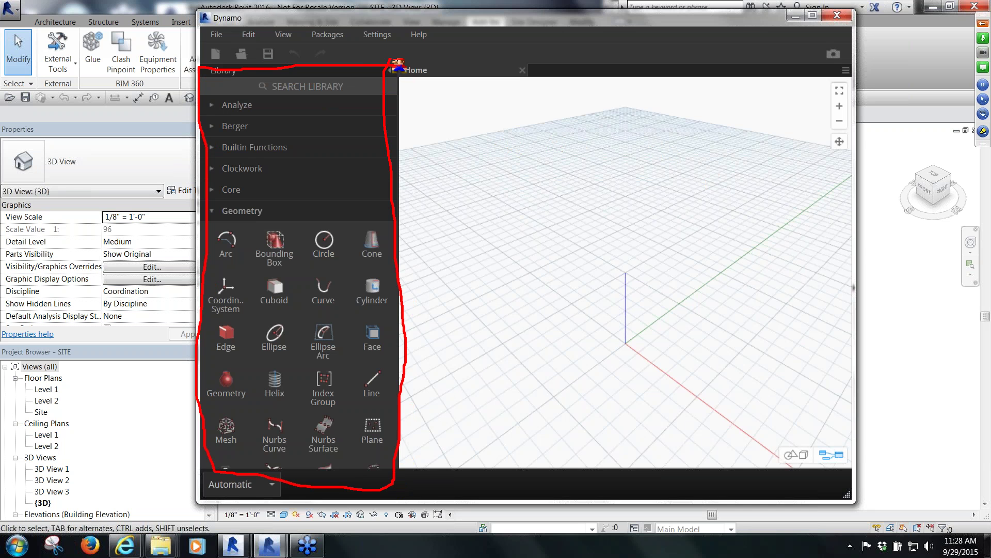
mouse_move(671, 160)
left_mouse_down()
mouse_move(668, 181)
mouse_move(742, 179)
mouse_move(742, 155)
mouse_move(666, 157)
left_mouse_up()
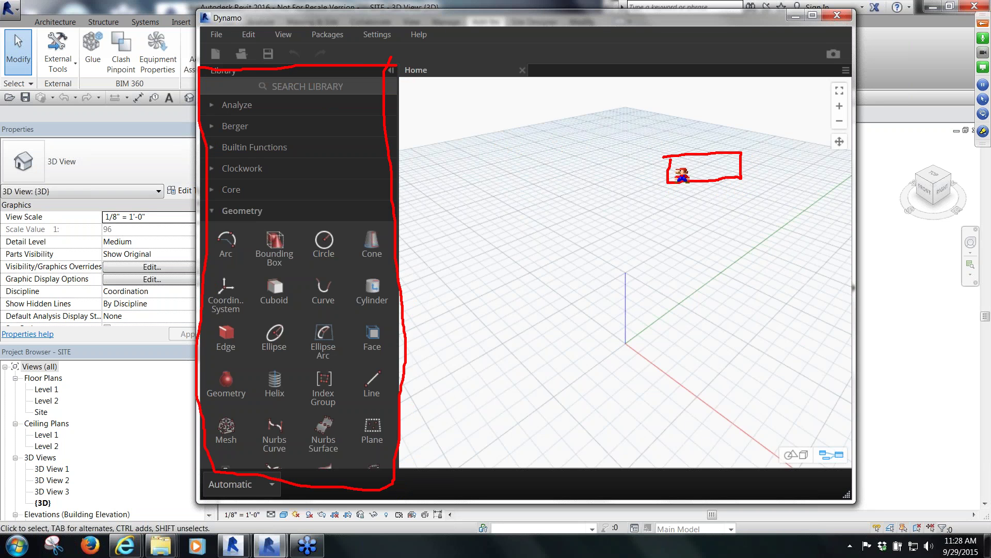
mouse_move(498, 135)
left_mouse_down()
mouse_move(537, 160)
mouse_move(558, 129)
mouse_move(490, 132)
left_mouse_up()
left_click_drag(553, 146, 679, 168)
mouse_move(747, 170)
left_mouse_down()
mouse_move(806, 176)
mouse_move(820, 194)
mouse_move(851, 192)
mouse_move(804, 175)
mouse_move(878, 224)
mouse_move(888, 237)
mouse_move(873, 246)
mouse_move(872, 226)
left_mouse_up()
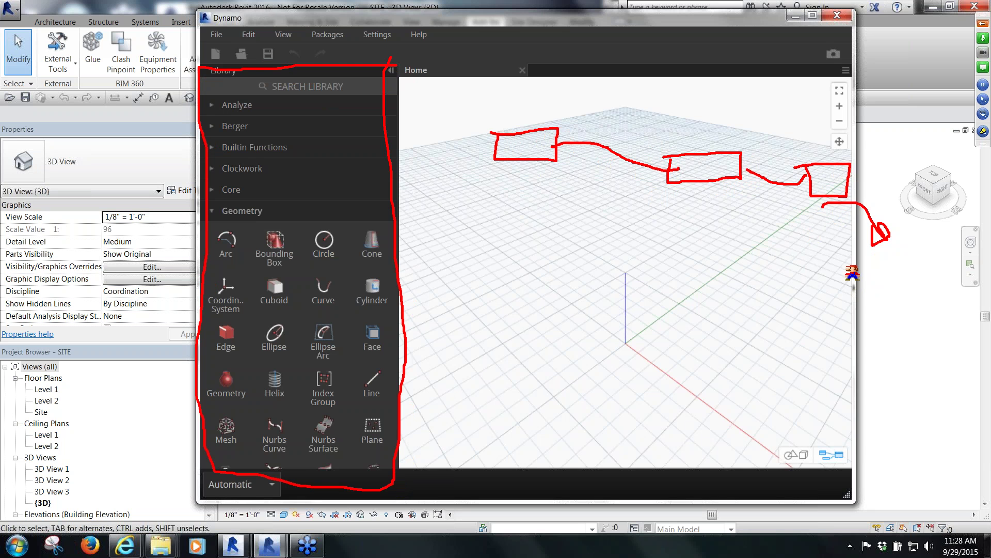
key("Escape")
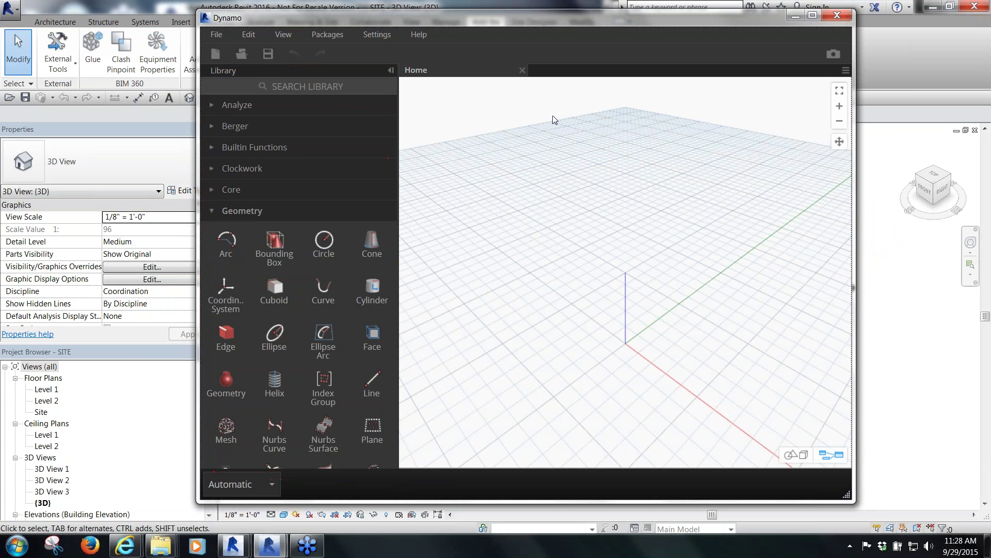
Search the node library for "random" and place the core Math.RandomList node in the workspace
left_click_drag(566, 23, 577, 32)
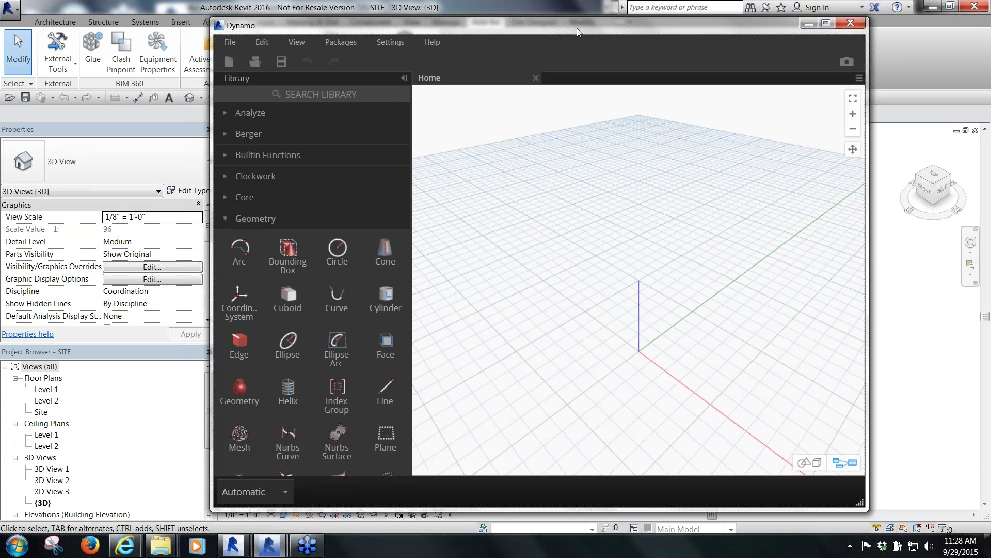
left_click_drag(578, 27, 548, 36)
left_click(346, 110)
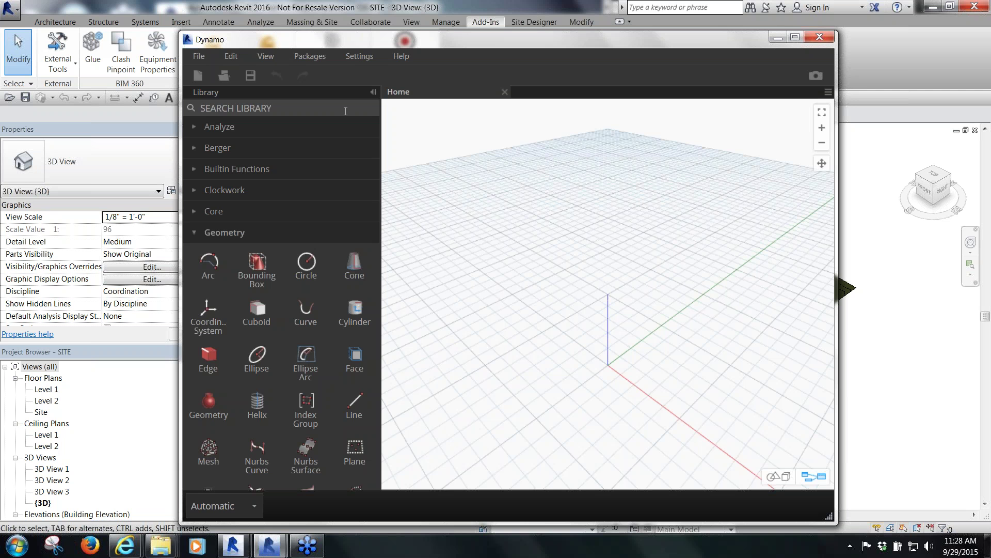
type("random")
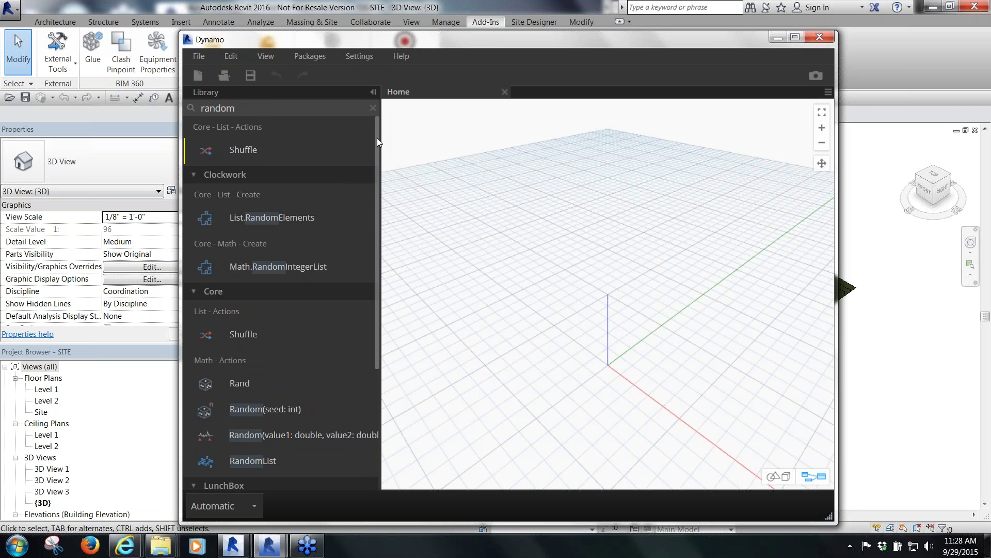
scroll(279, 331, "down", 5)
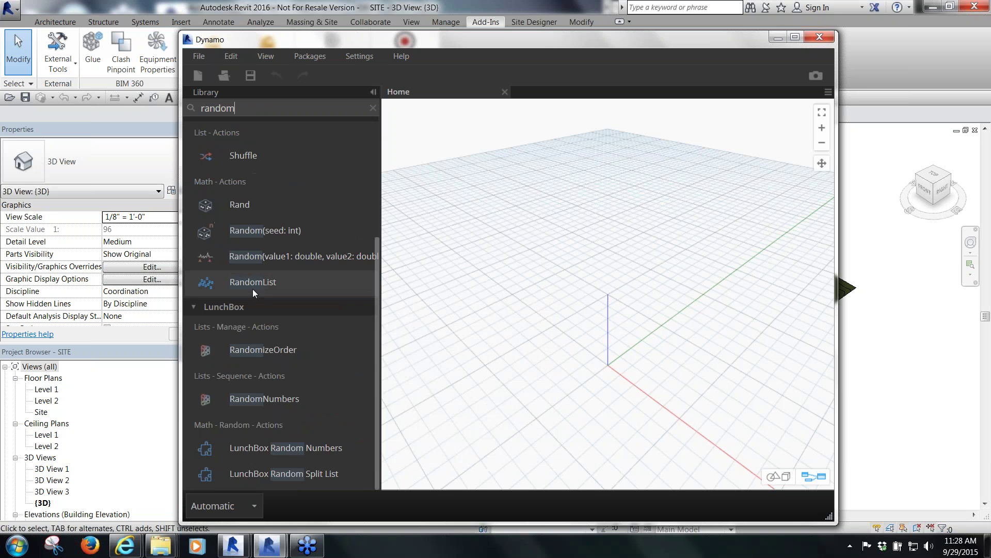
left_click_drag(275, 284, 611, 188)
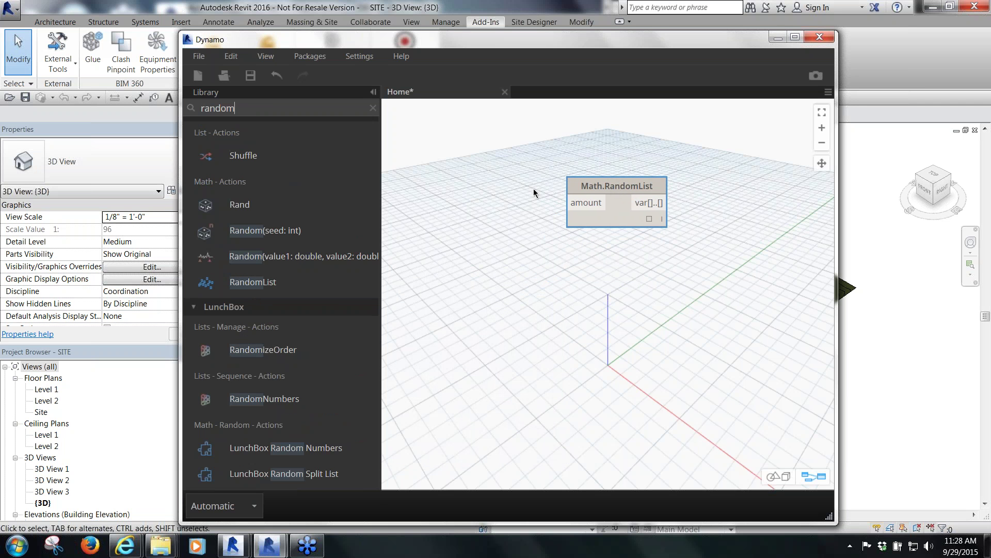
left_click(478, 185)
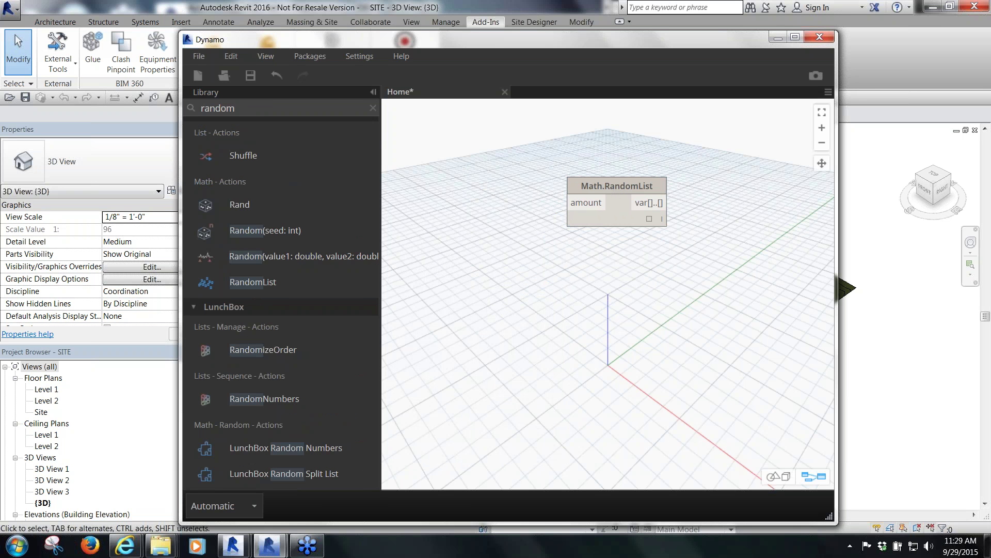
Add a code block with the value 100 beside Math.RandomList and connect it to the node's amount input
double_click(463, 190)
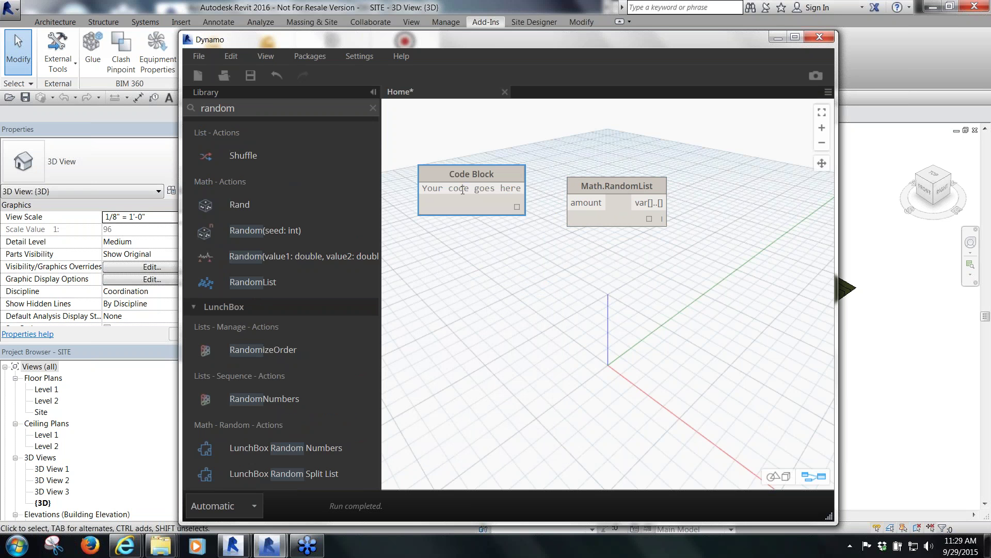
type("100")
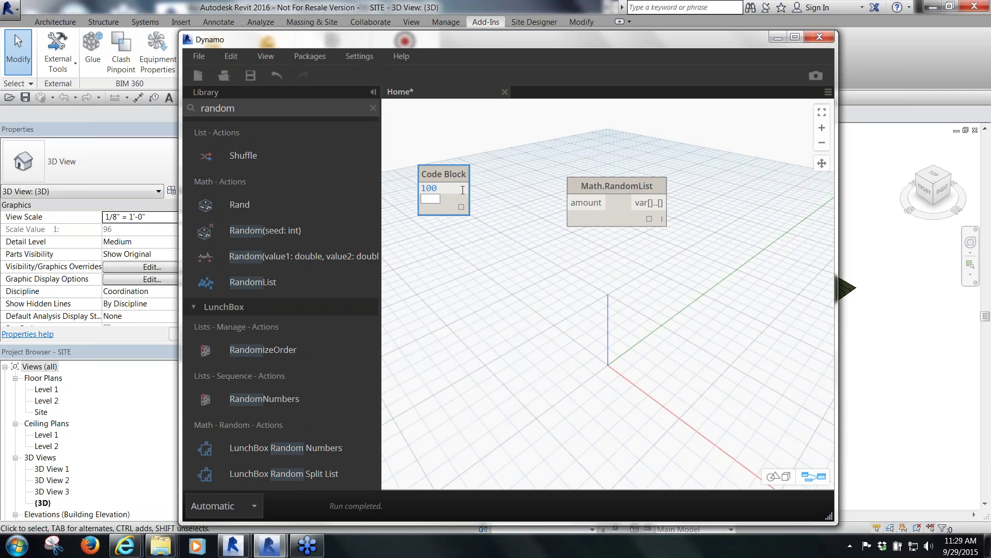
left_click(477, 165)
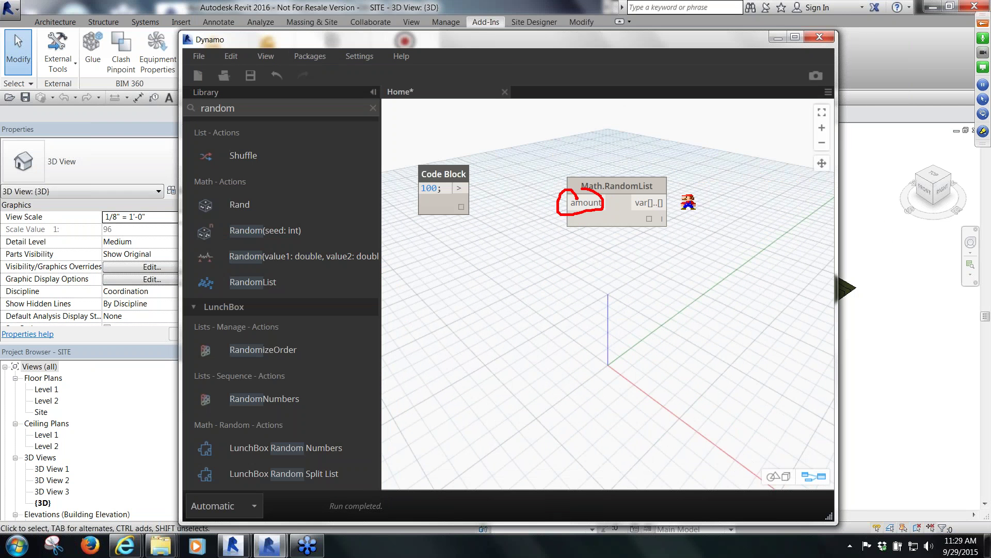
mouse_move(666, 195)
left_mouse_down()
mouse_move(640, 217)
mouse_move(669, 204)
mouse_move(666, 195)
left_mouse_up()
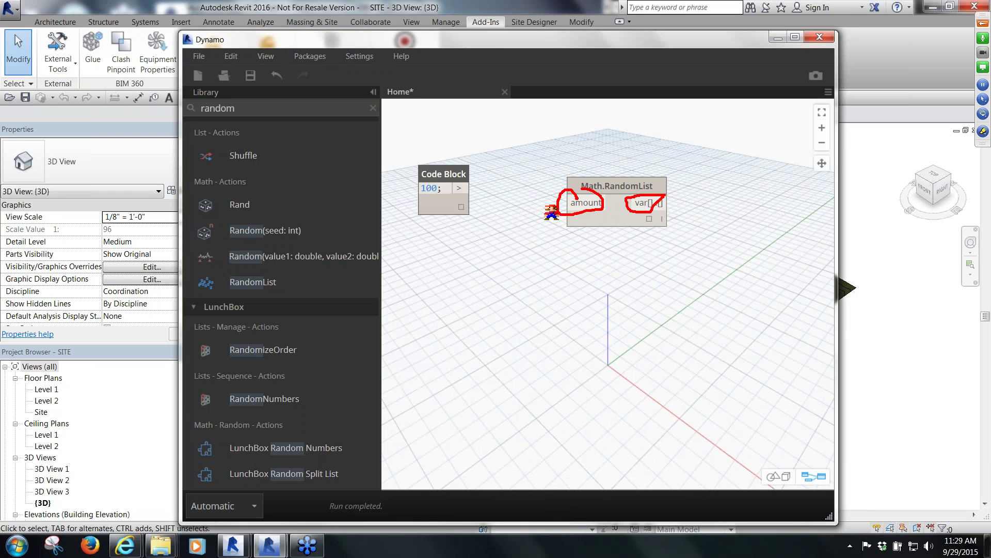
key("Escape")
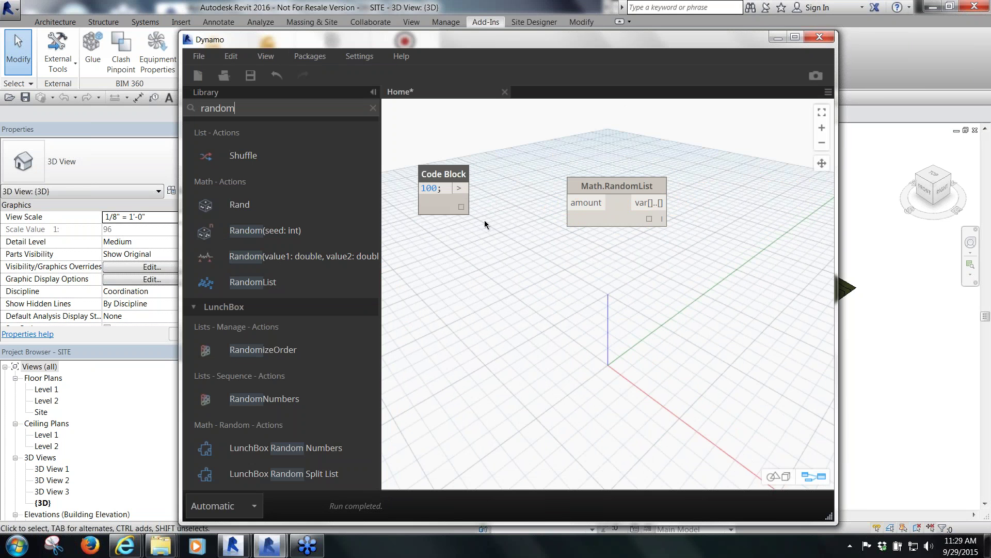
left_click_drag(463, 189, 563, 174)
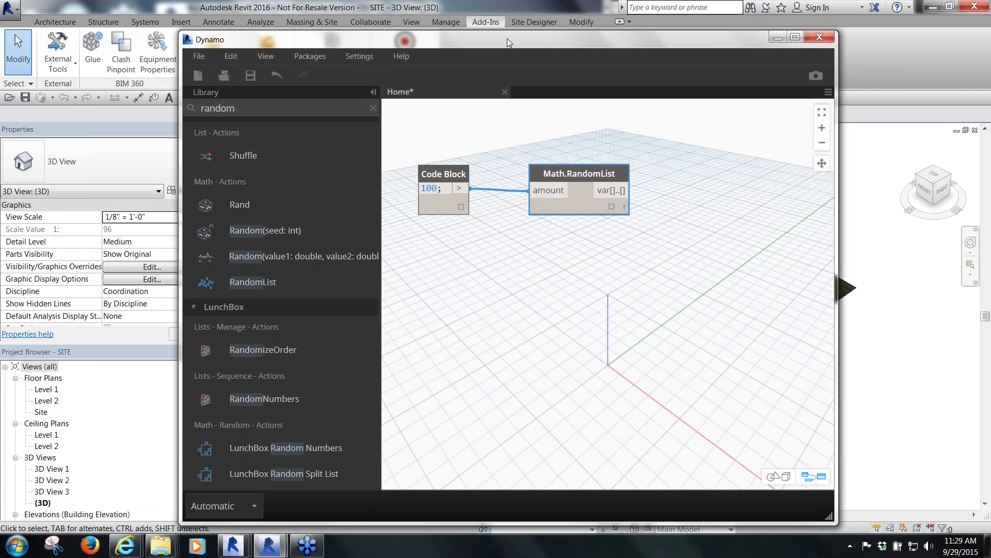
Find the Watch node in the library, place it beside Math.RandomList, and connect the random list output to it for review
left_click_drag(507, 38, 492, 35)
left_click(167, 102)
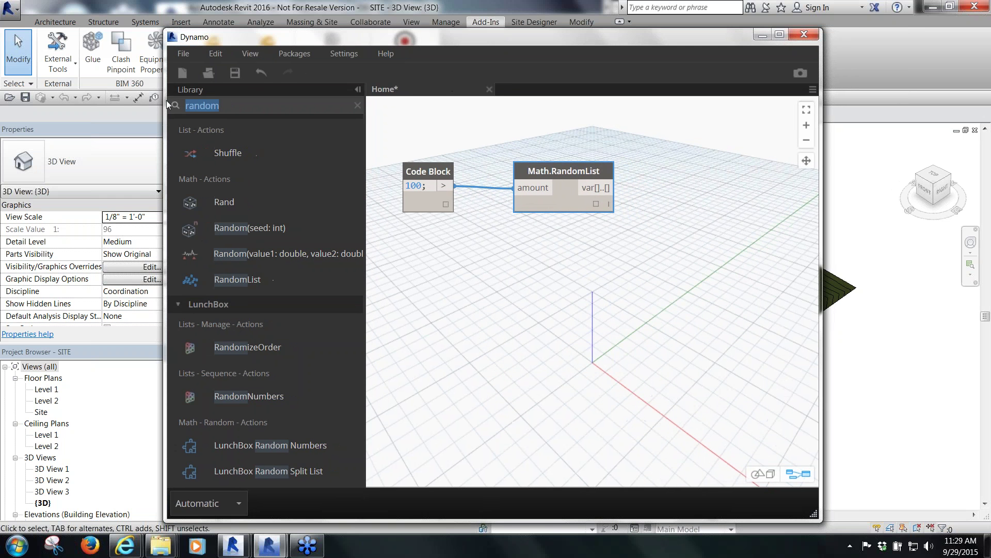
type("watch")
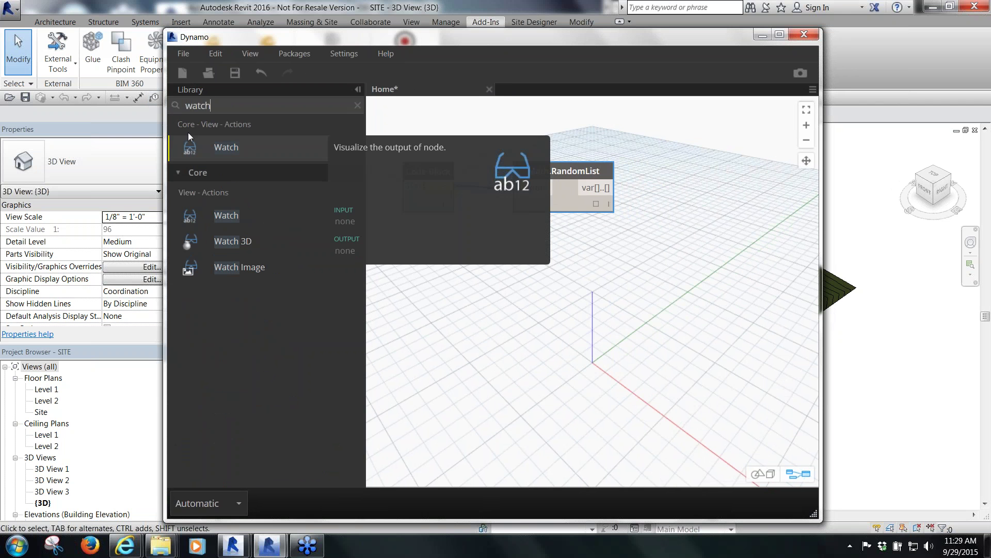
left_click(212, 150)
left_click_drag(586, 255, 684, 171)
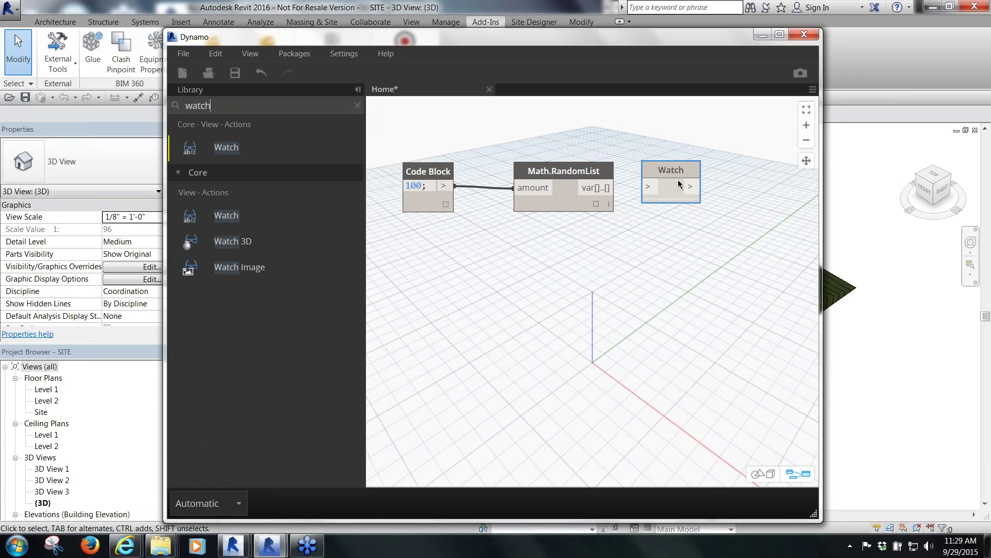
left_click_drag(612, 189, 648, 188)
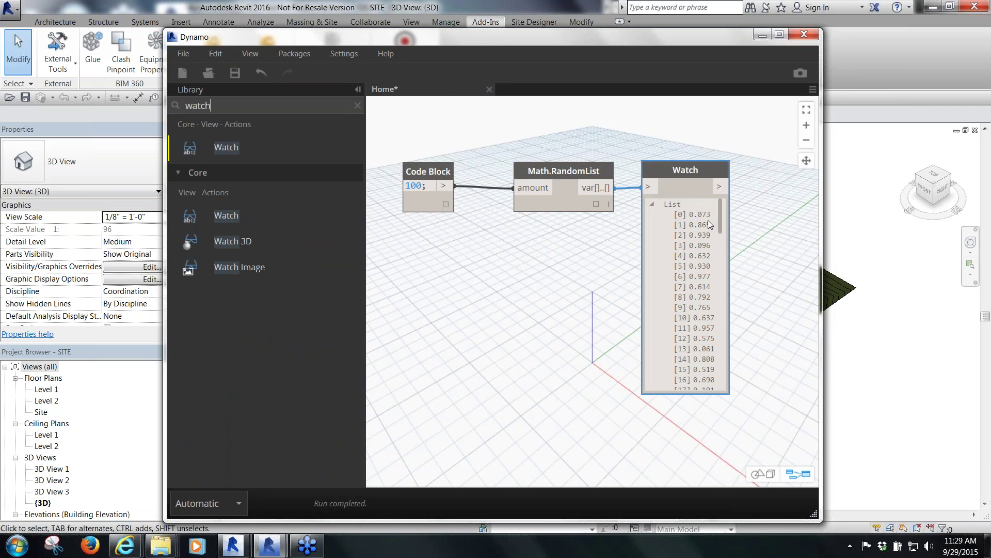
left_click_drag(721, 215, 714, 250)
scroll(714, 250, "up", 5)
Rearrange the Math.RandomList and Watch nodes to leave more space between them
left_click(434, 125)
scroll(434, 126, "down", 3)
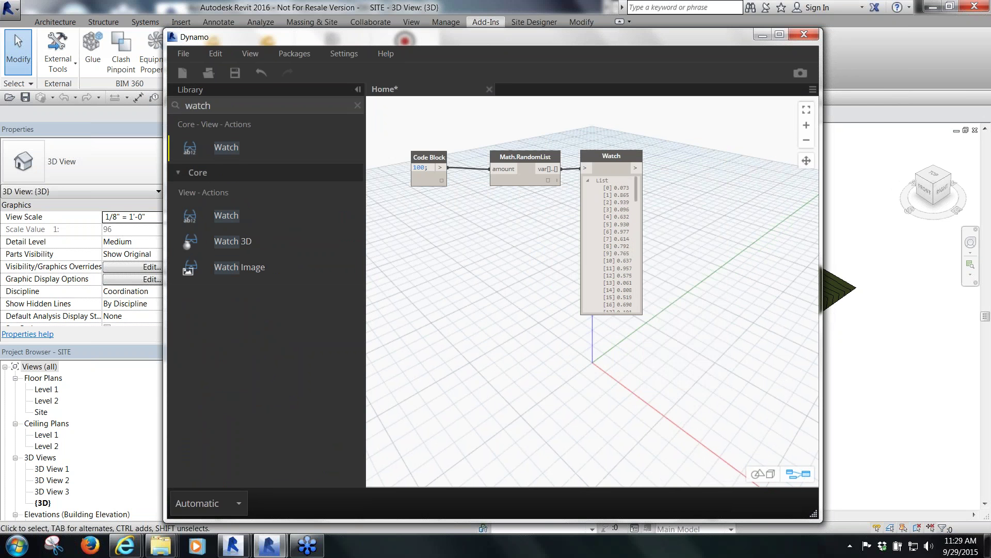
left_click_drag(613, 156, 615, 157)
left_click_drag(542, 157, 531, 155)
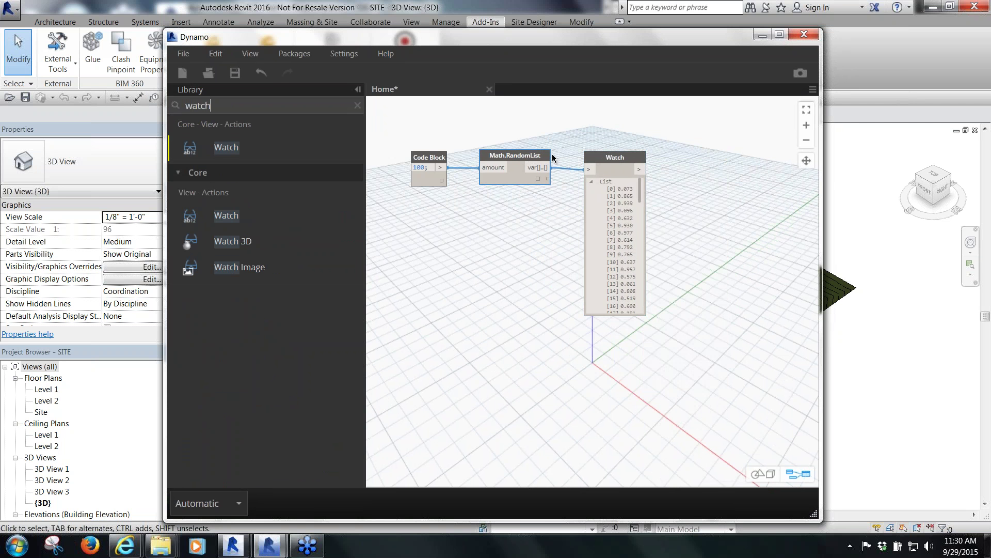
left_click(615, 157)
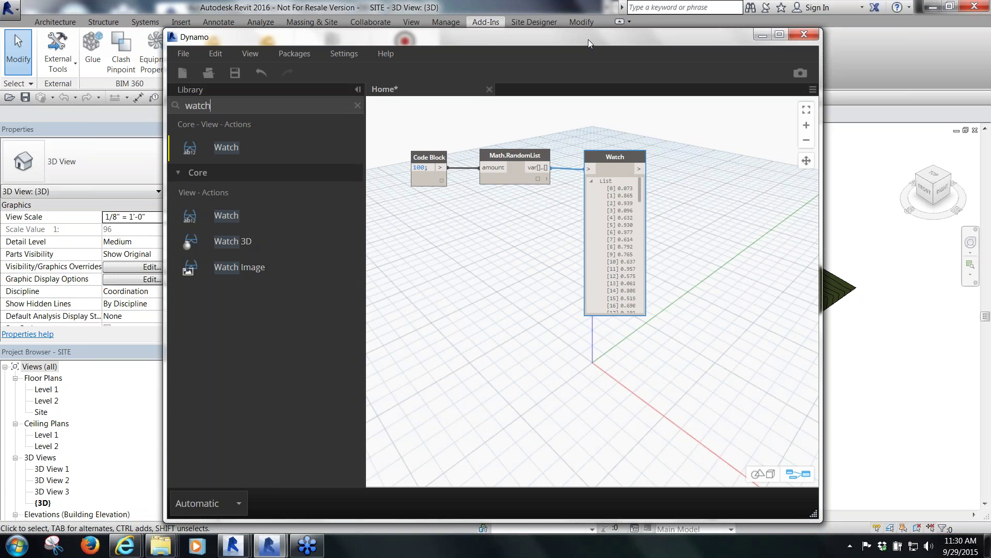
Reposition and widen the Dynamo window, and look through the list of random values in the Watch node
left_click_drag(588, 39, 508, 32)
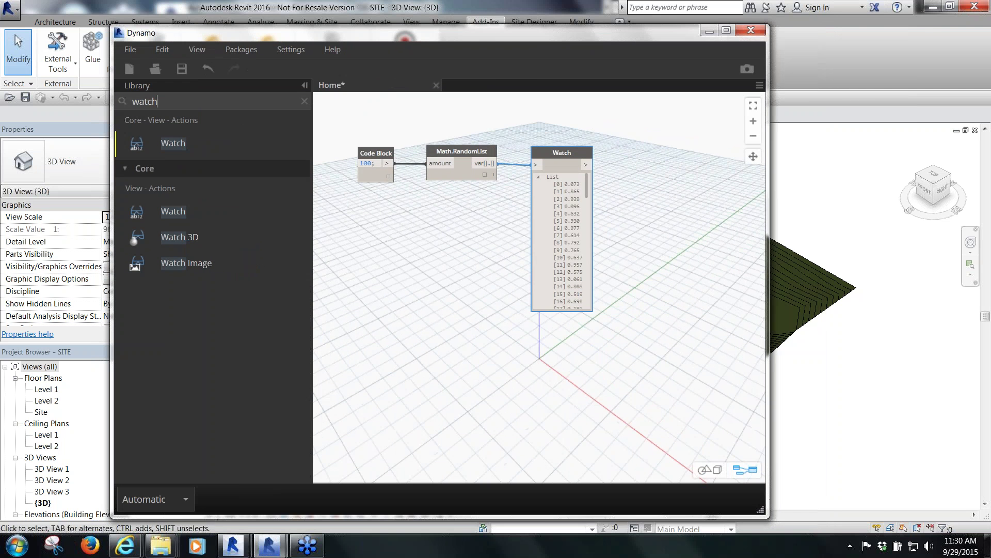
left_click_drag(825, 516, 879, 512)
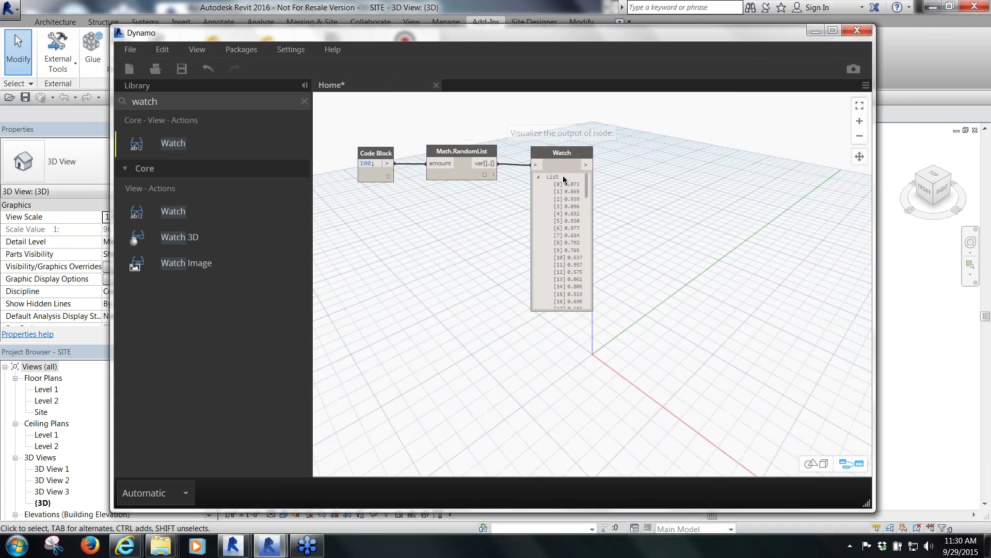
scroll(587, 190, "down", 8)
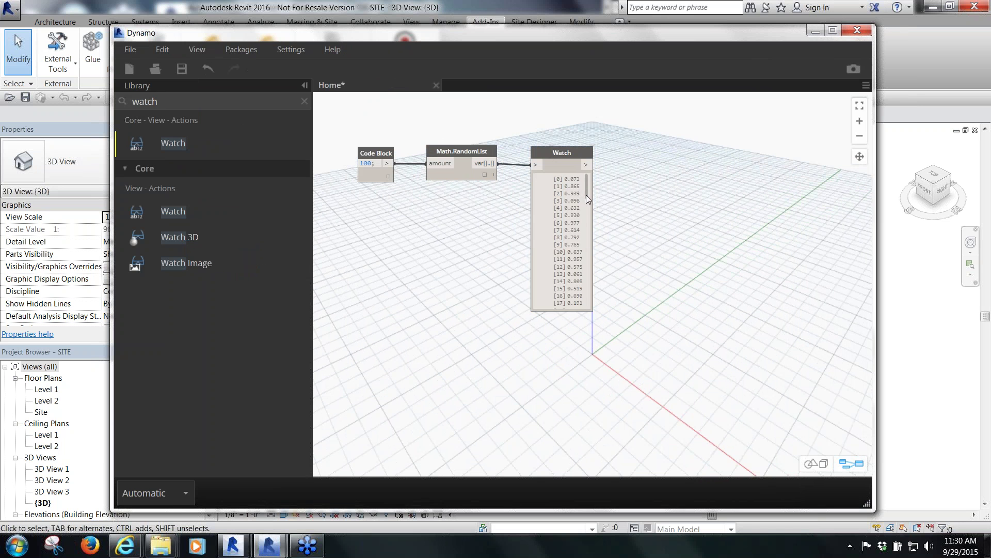
scroll(583, 209, "up", 8)
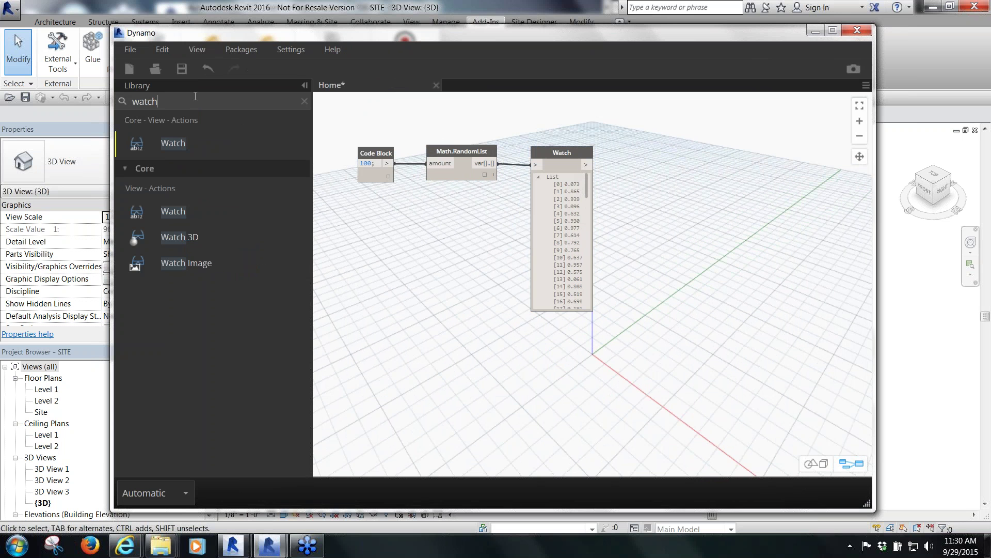
Add a code block with the expression 400*X beside the Watch node and connect the Watch output to its X input
double_click(638, 165)
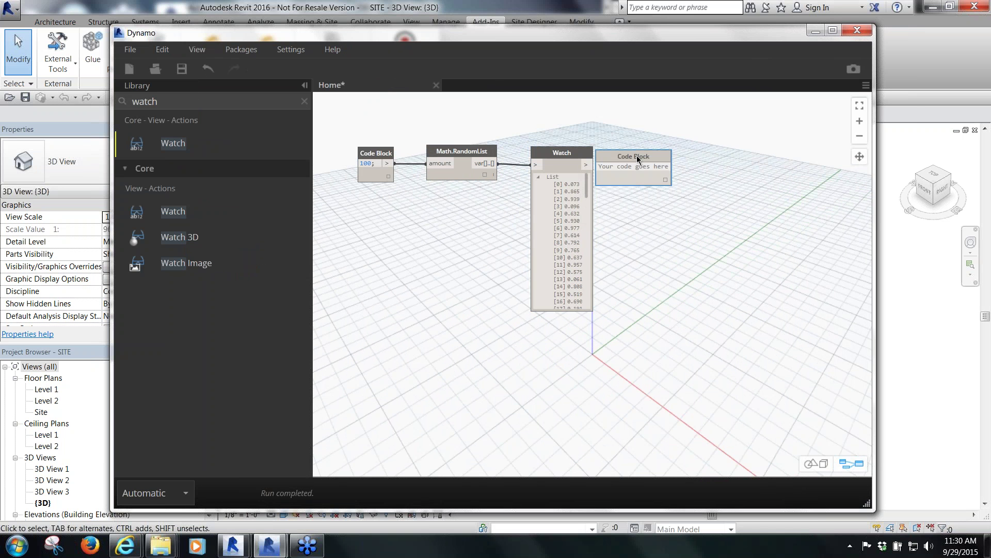
left_click_drag(638, 158, 669, 163)
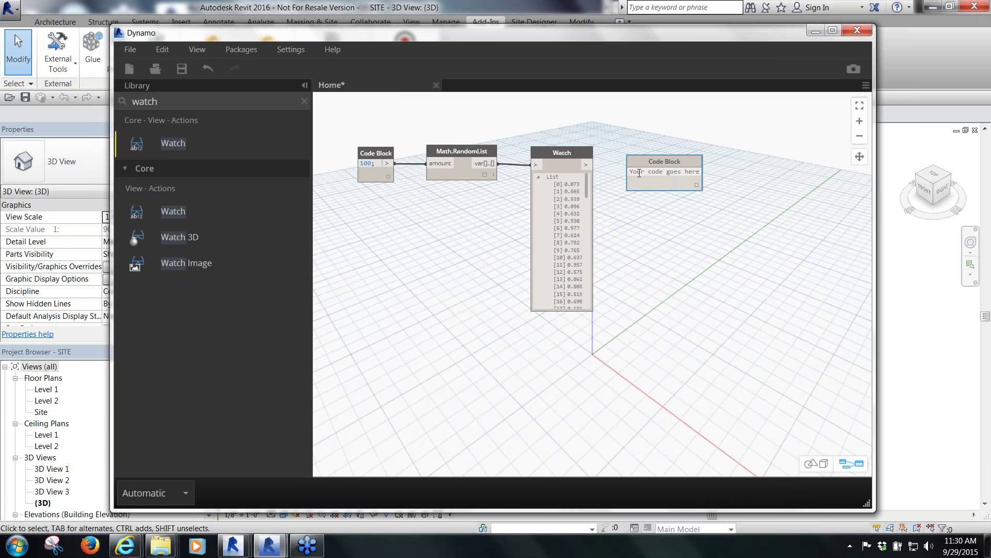
type("400")
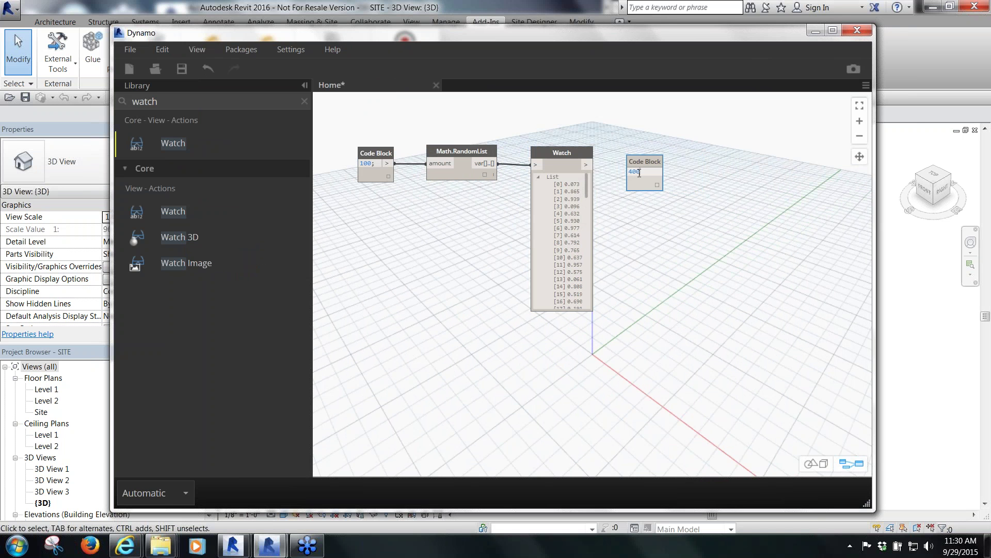
type("*X")
left_click(615, 165)
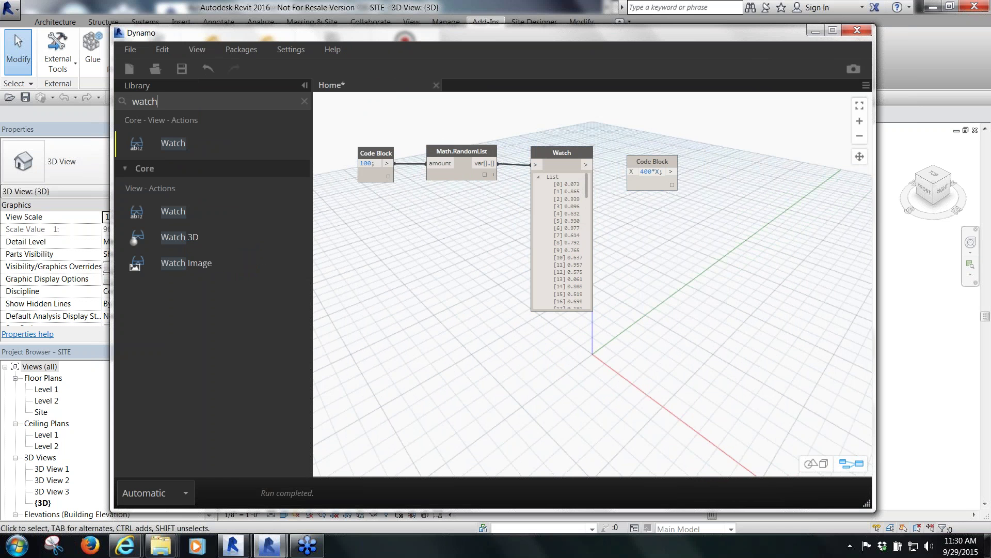
left_click(588, 166)
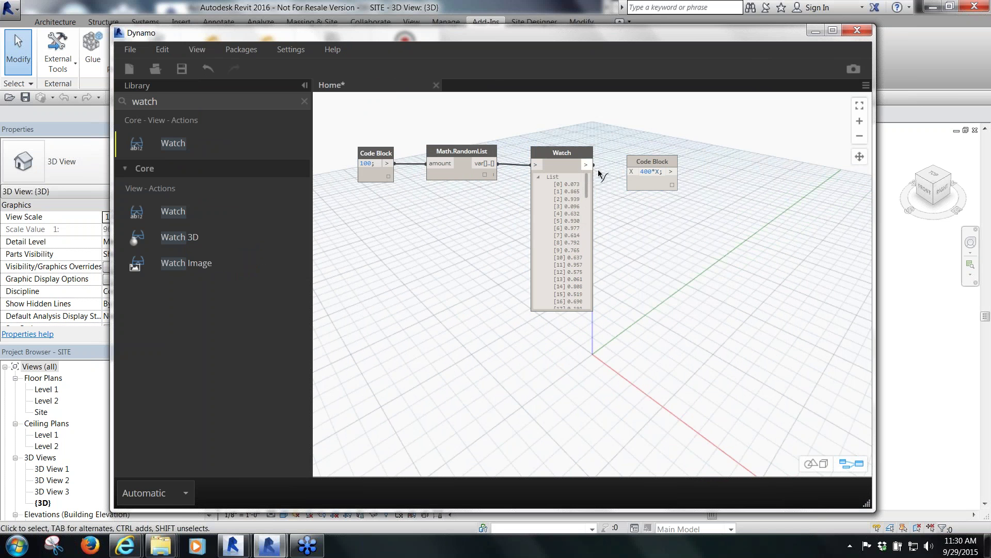
left_click(631, 171)
left_click_drag(647, 166, 654, 160)
Duplicate the Watch node, place the copy after the 400*X code block, and connect the code block's output to it
left_click(576, 151)
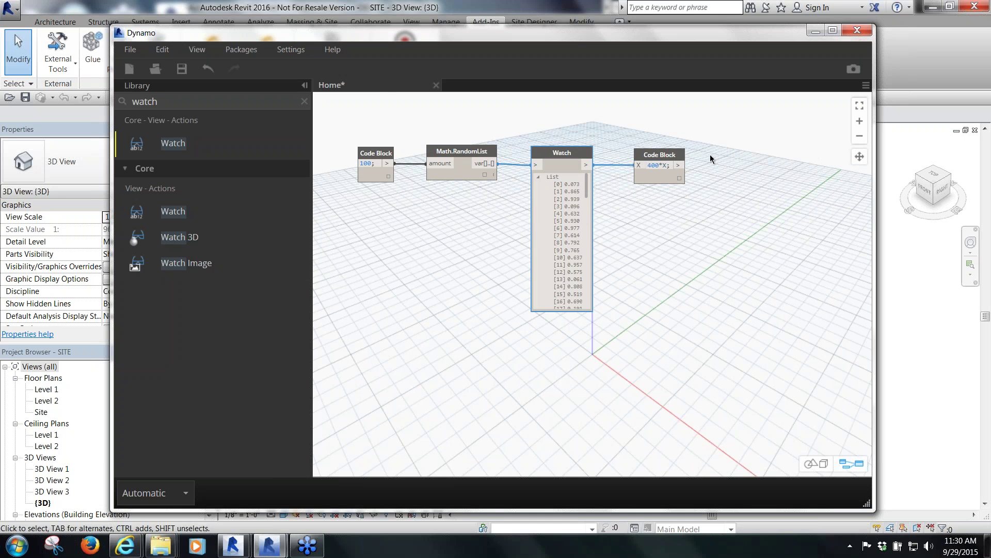
key("ctrl+v")
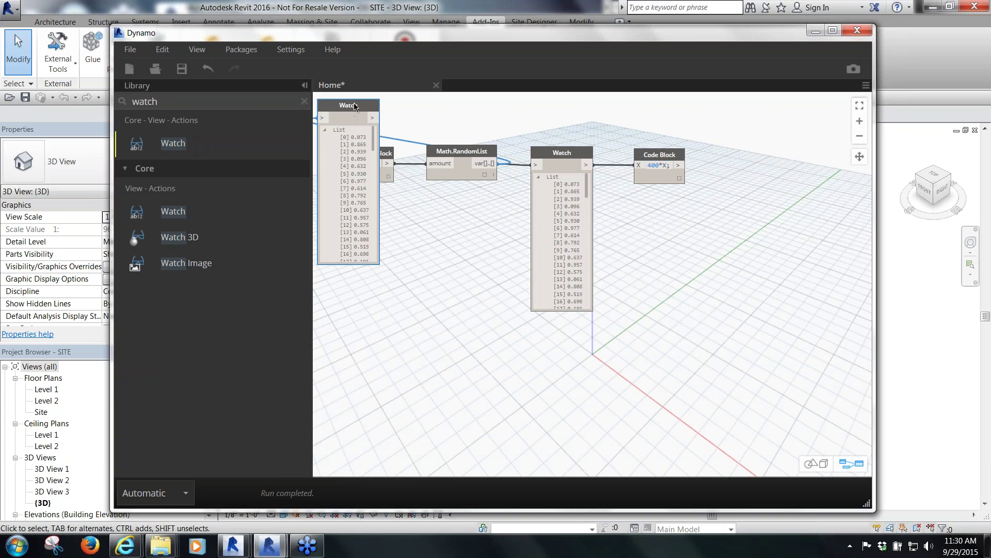
left_click_drag(356, 106, 786, 157)
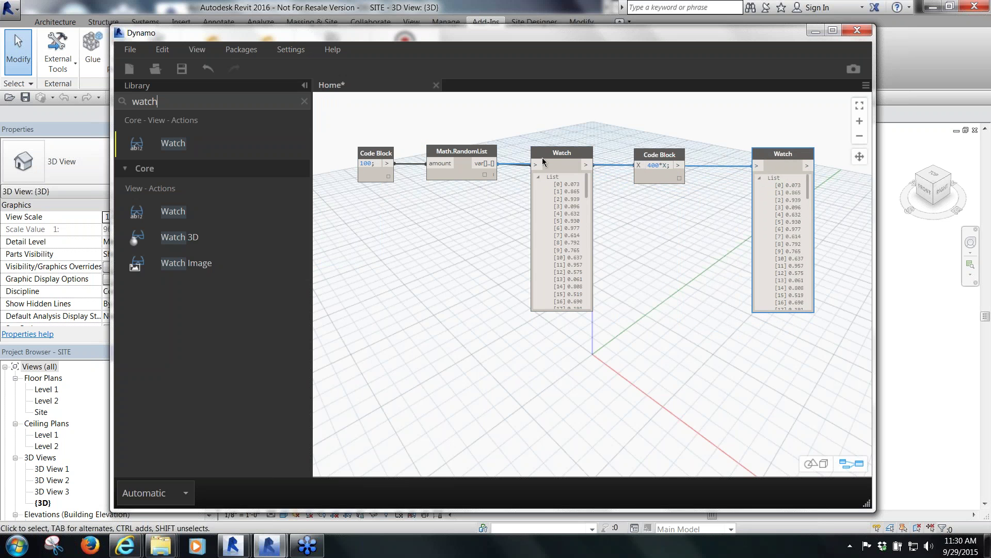
left_click_drag(679, 165, 764, 161)
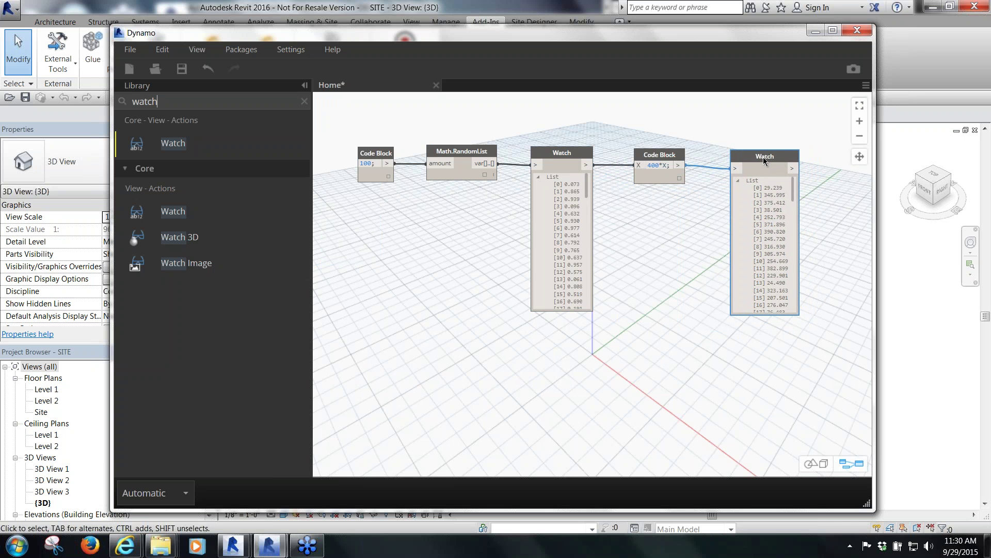
Compare the original random values in the first Watch node with the multiplied values in the second one
scroll(445, 199, "down", 2)
scroll(747, 267, "up", 2)
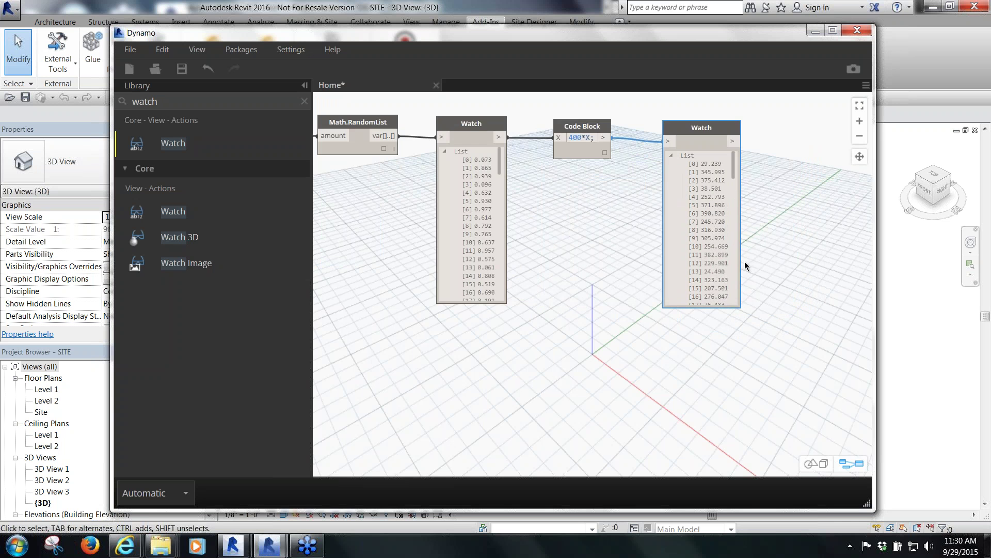
left_click_drag(735, 169, 744, 124)
left_click(770, 124)
scroll(477, 212, "down", 2)
scroll(609, 195, "down", 3)
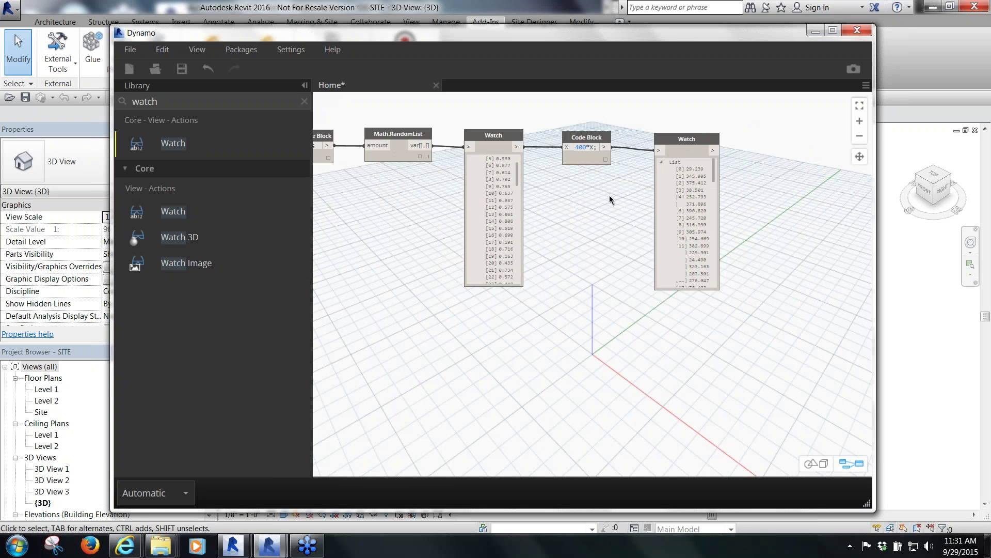
left_click(670, 149)
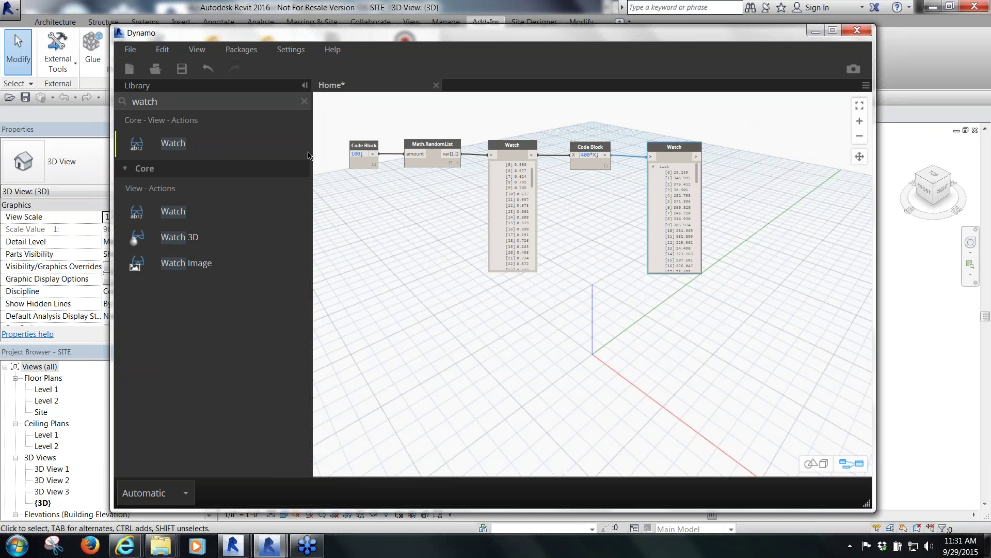
Search the library for point and place a Point.ByCoordinates node beside the second Watch node
key("shift+Left")
key("shift+Left")
key("shift+Left")
key("shift+Left")
key("shift+Left")
type("point")
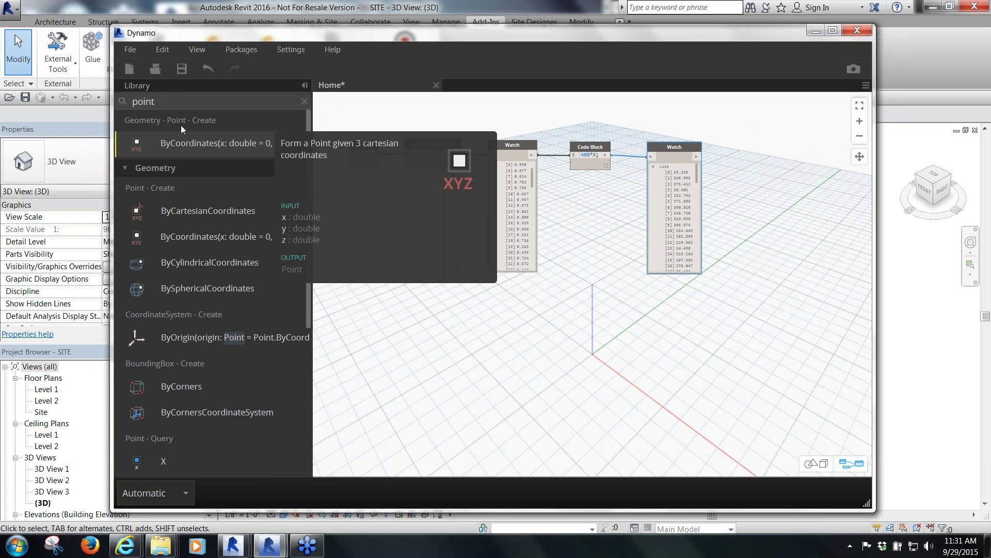
left_click(200, 145)
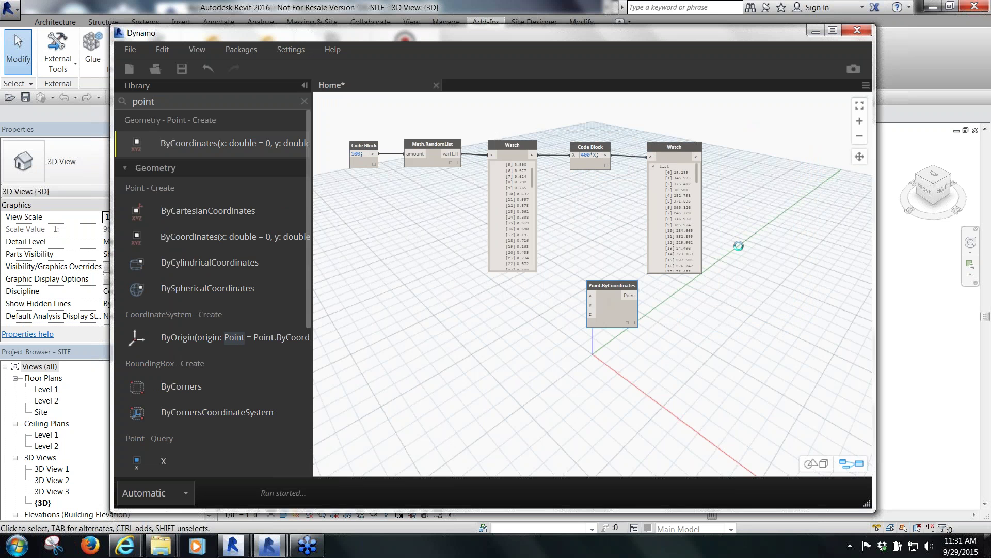
left_click_drag(612, 286, 744, 245)
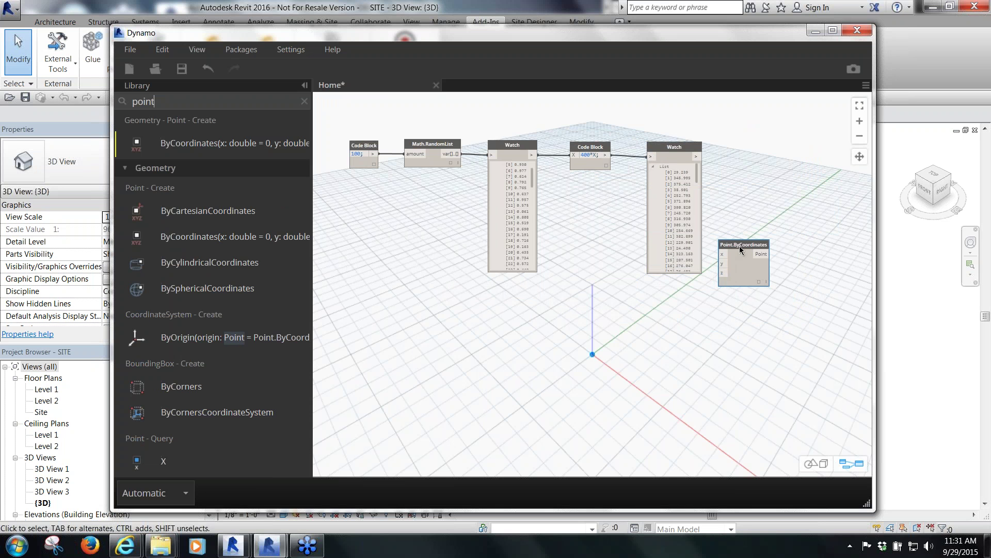
left_click_drag(739, 245, 766, 156)
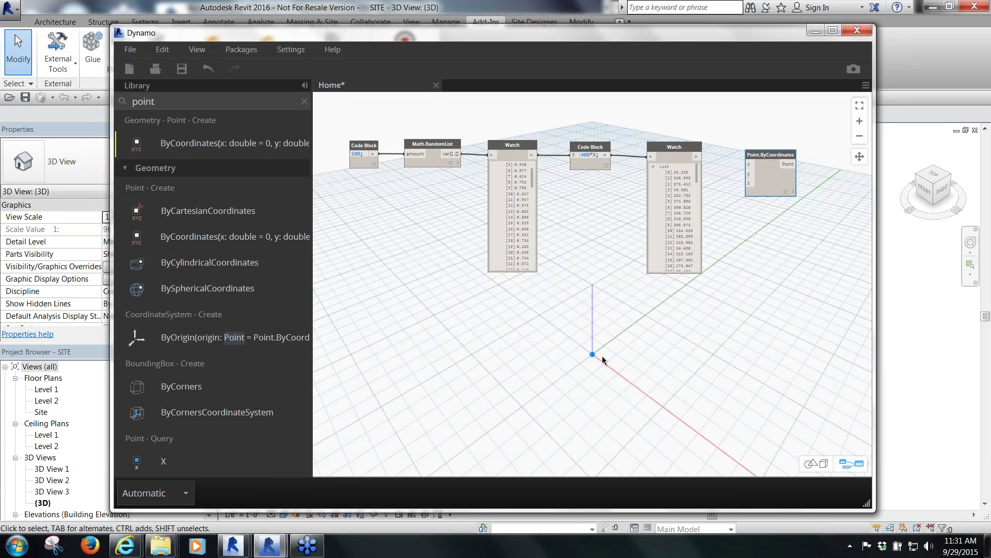
Connect the second Watch node's output to the x input of Point.ByCoordinates and review the points in the 3D geometry preview
left_click(708, 163)
left_click(749, 164)
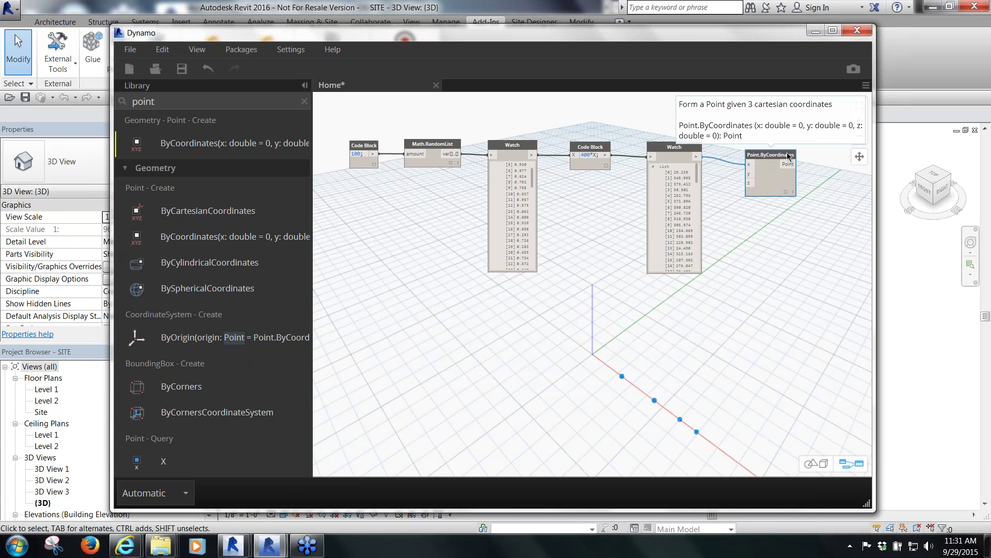
left_click_drag(770, 155, 801, 145)
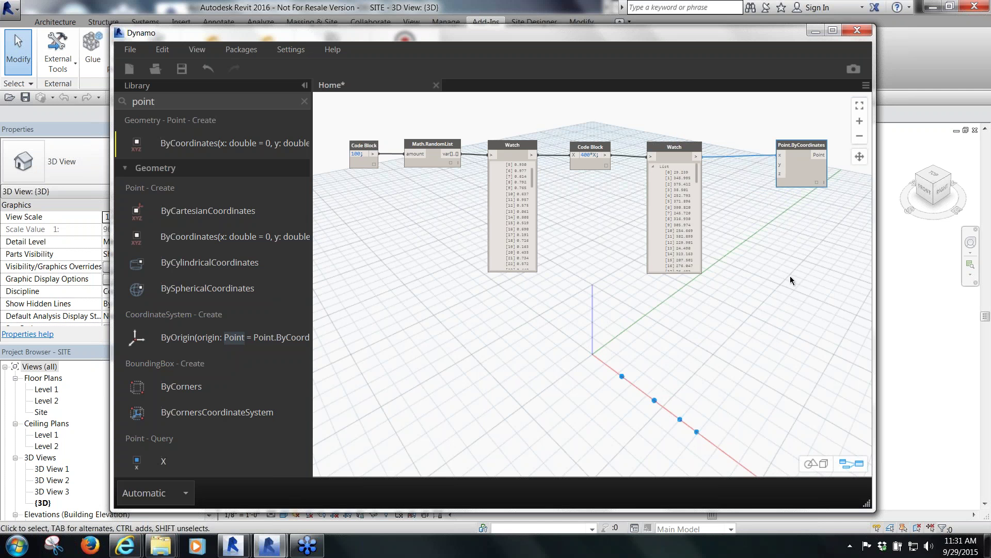
left_click(825, 465)
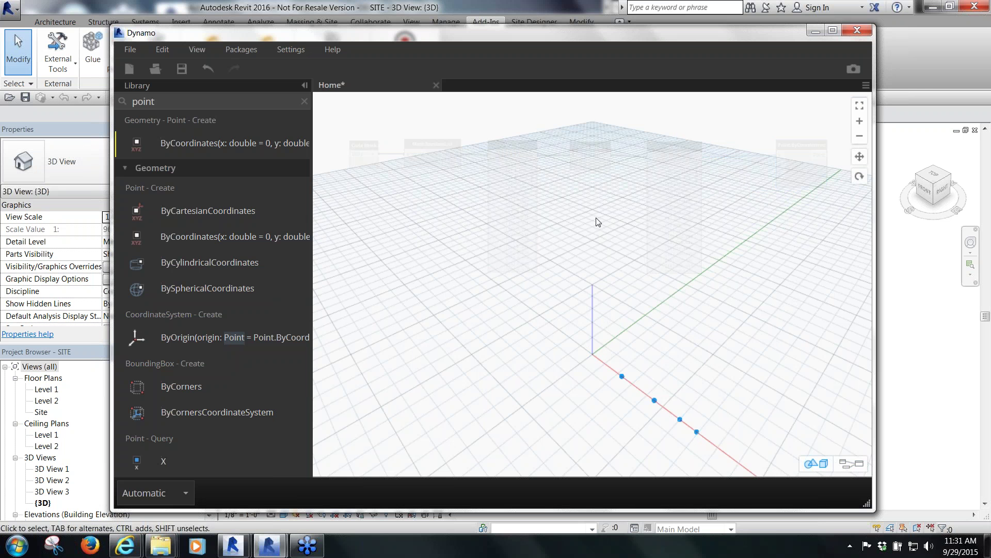
scroll(491, 204, "down", 5)
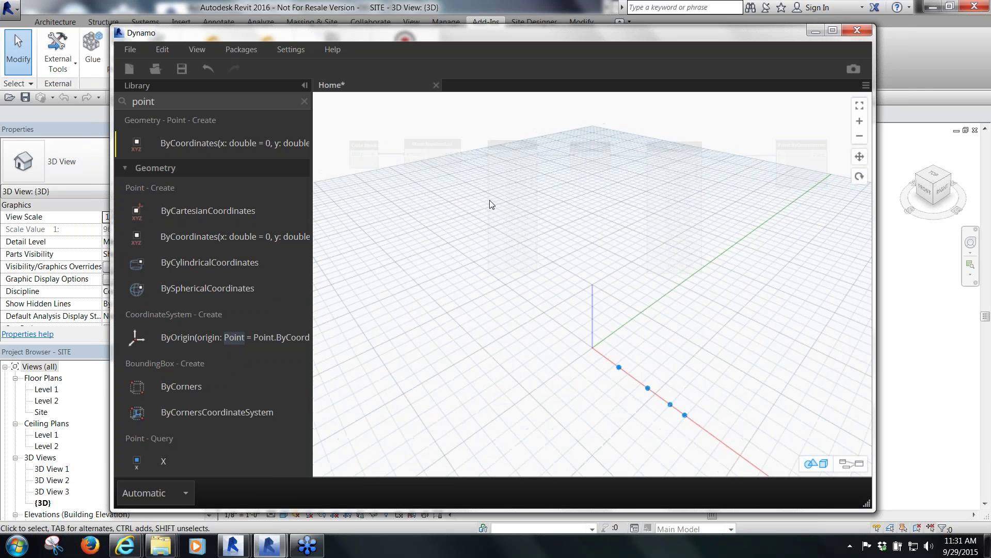
scroll(468, 197, "down", 3)
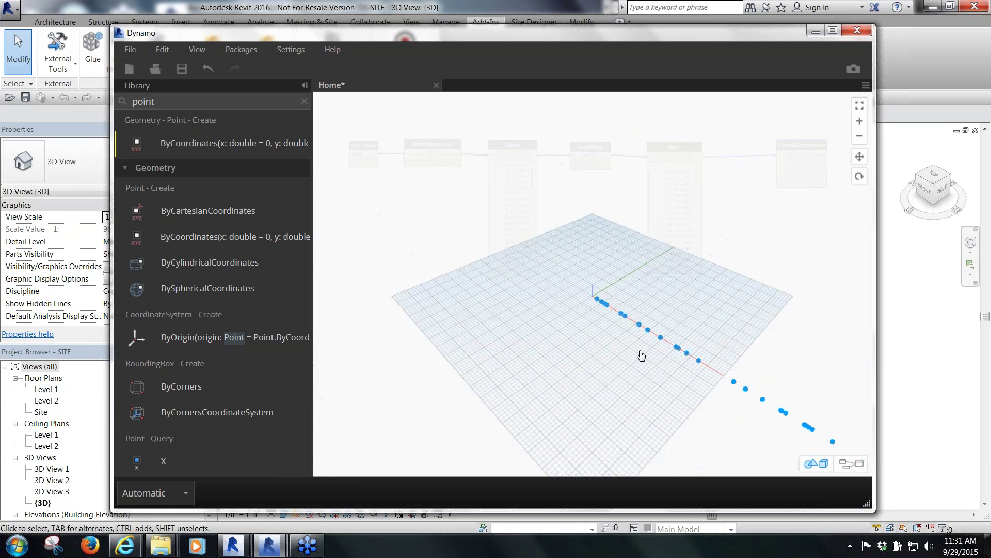
middle_click_drag(695, 372, 627, 302)
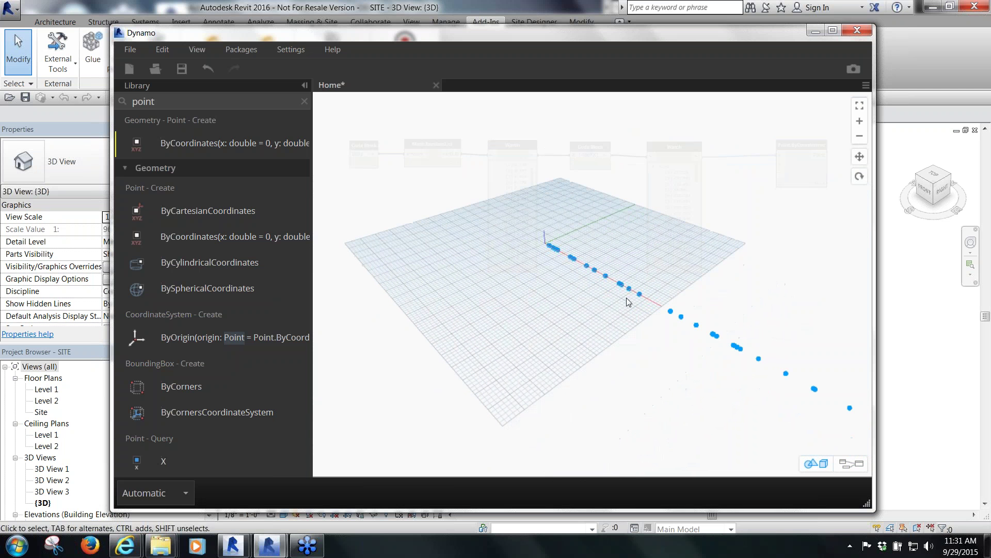
left_click(855, 467)
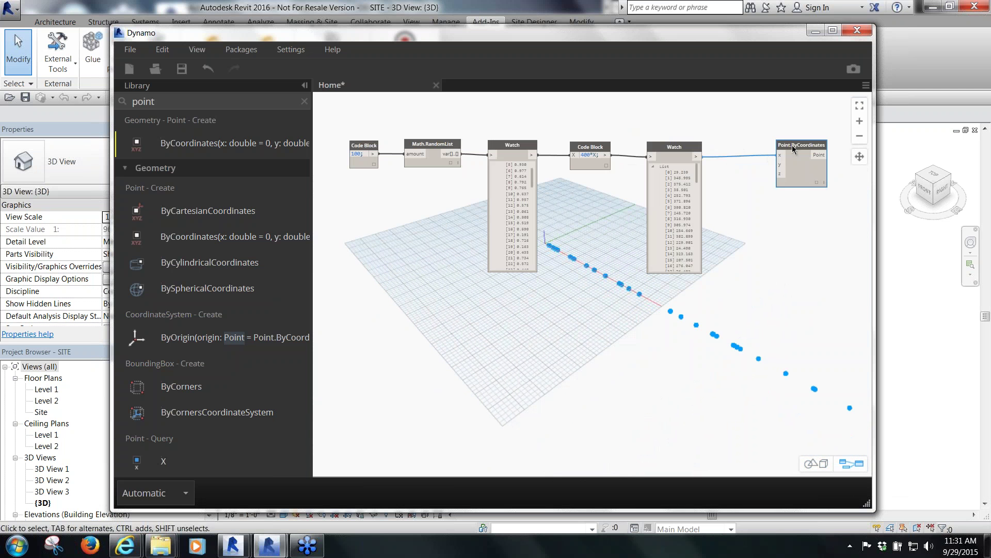
Duplicate the chain from Math.RandomList to the second Watch below the original, and reposition Point.ByCoordinates and the 100 code block between both rows
left_click_drag(783, 167, 795, 236)
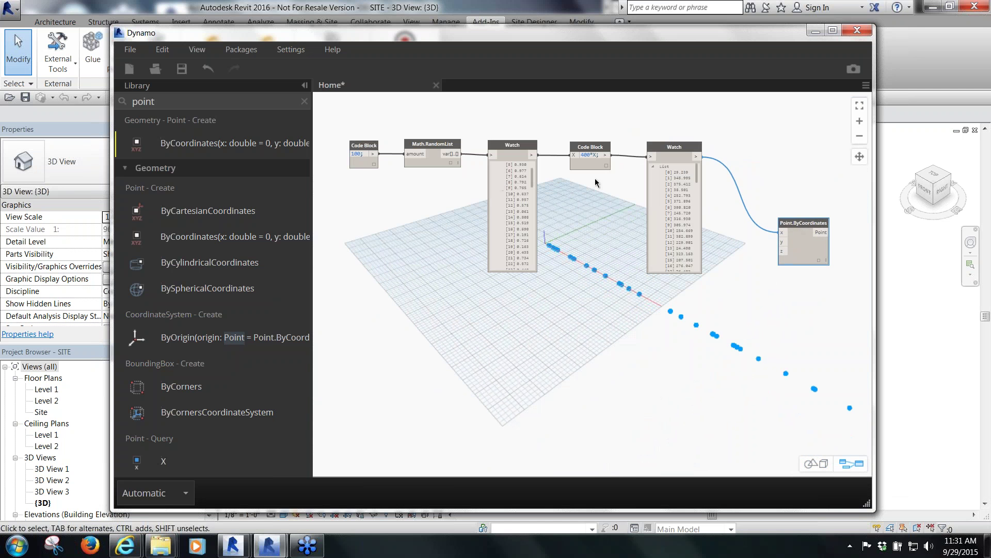
left_click(723, 150)
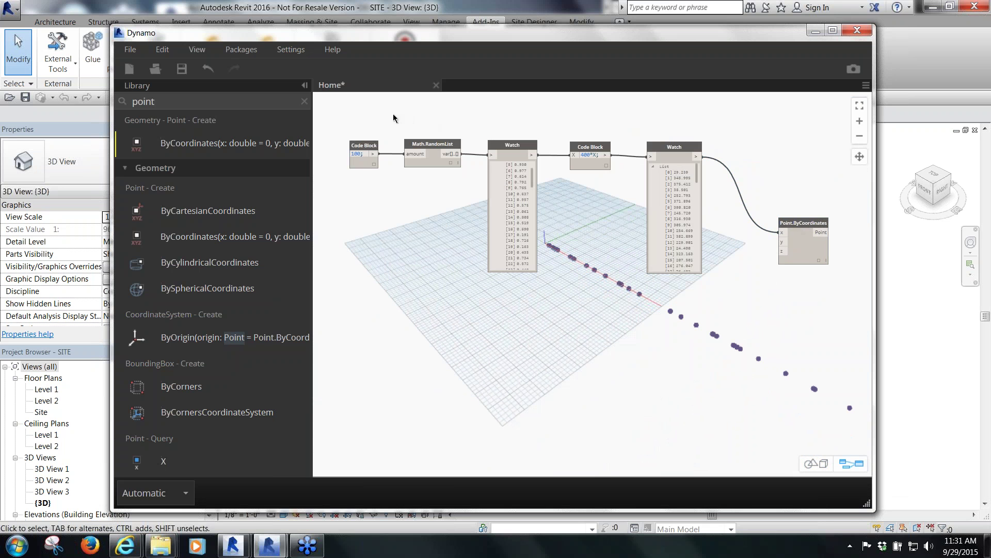
left_click_drag(394, 115, 737, 312)
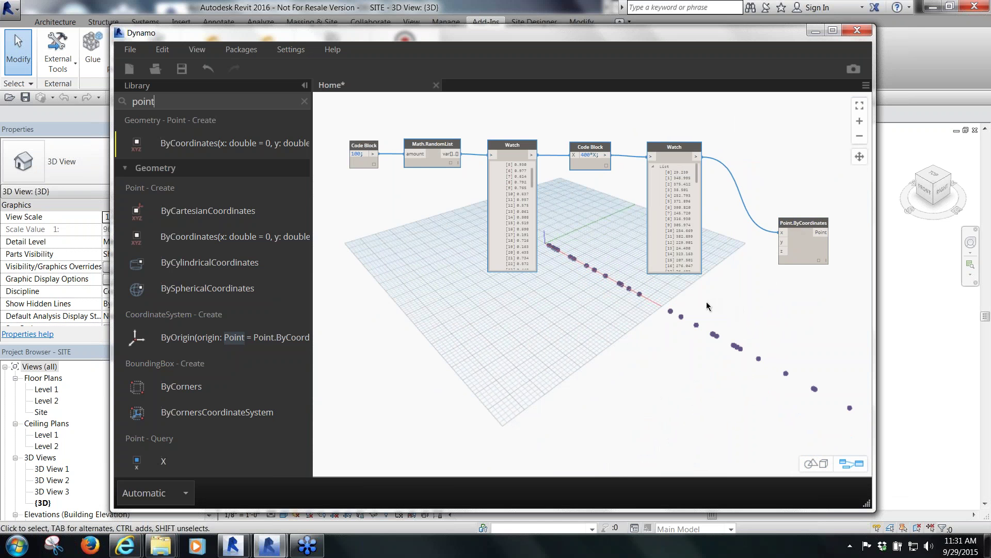
left_click(462, 338)
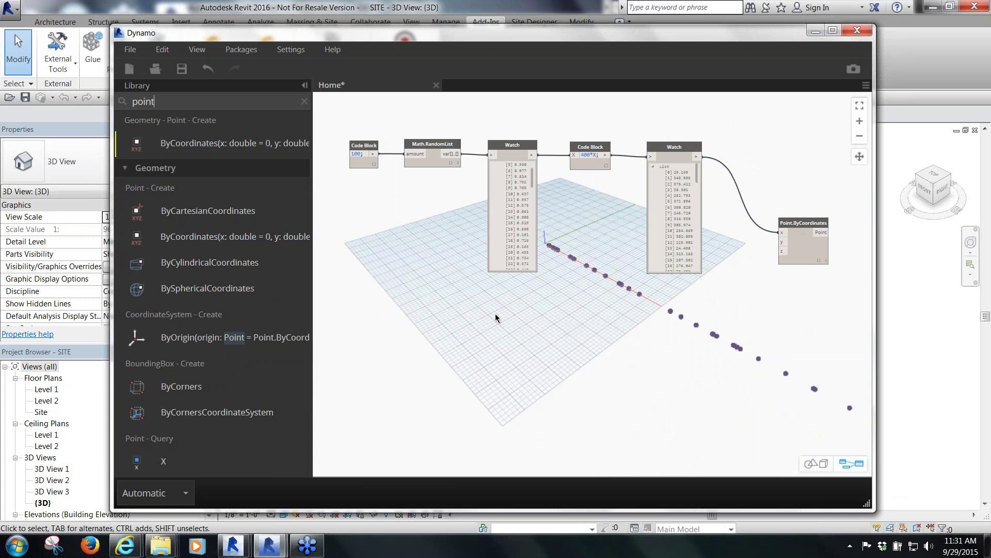
key("ctrl+v")
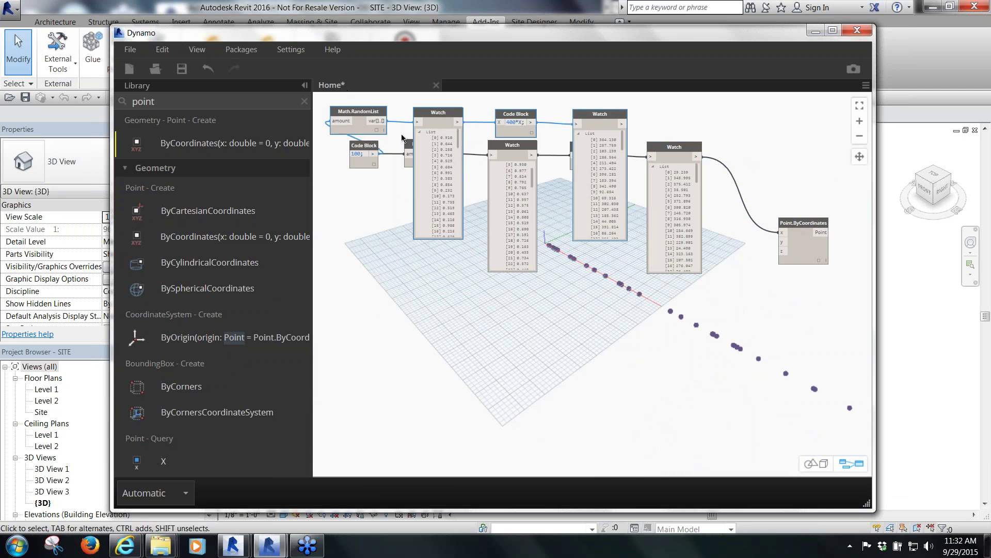
left_click_drag(362, 115, 440, 296)
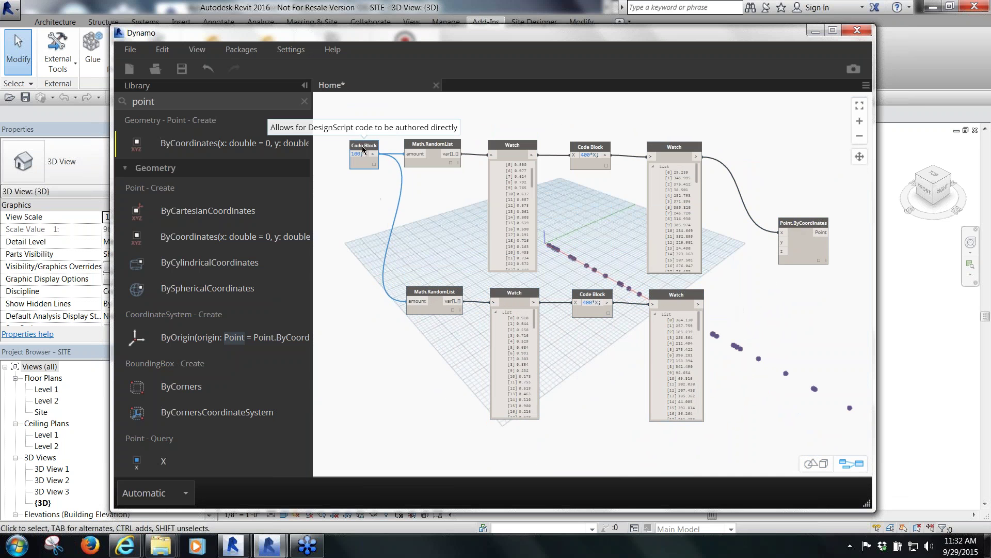
left_click_drag(363, 149, 355, 211)
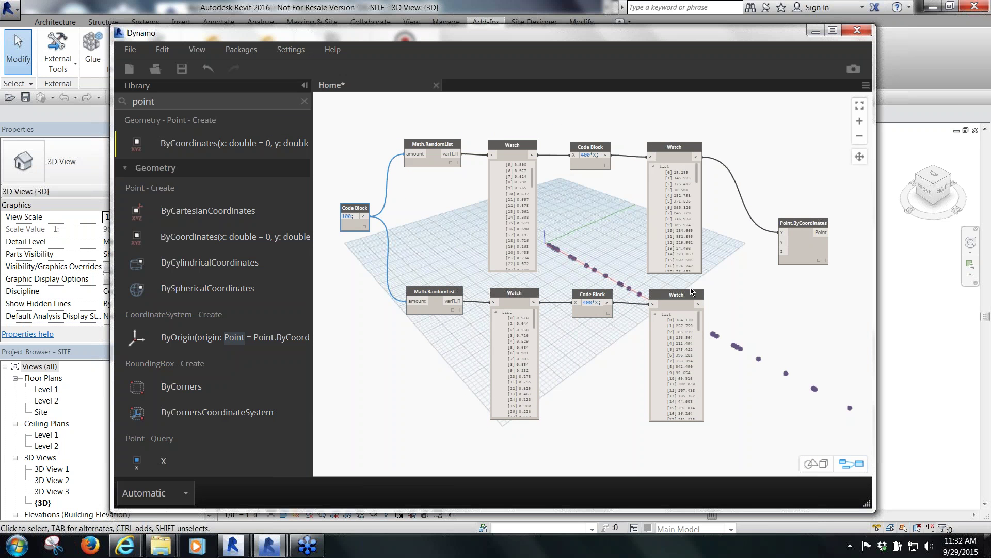
Connect the lower chain's final Watch output to the y input of Point.ByCoordinates and review the scattered points in the 3D geometry preview
left_click(698, 304)
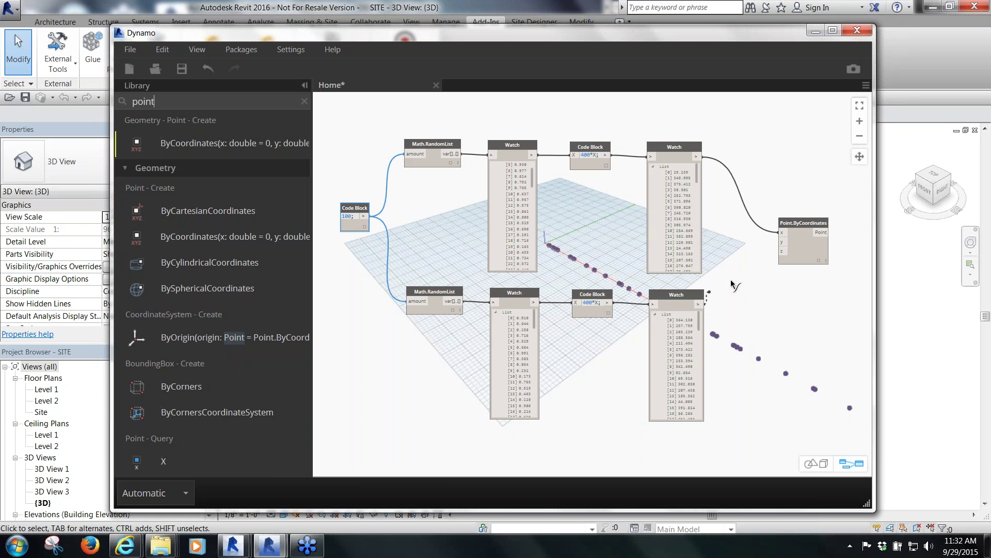
left_click(780, 242)
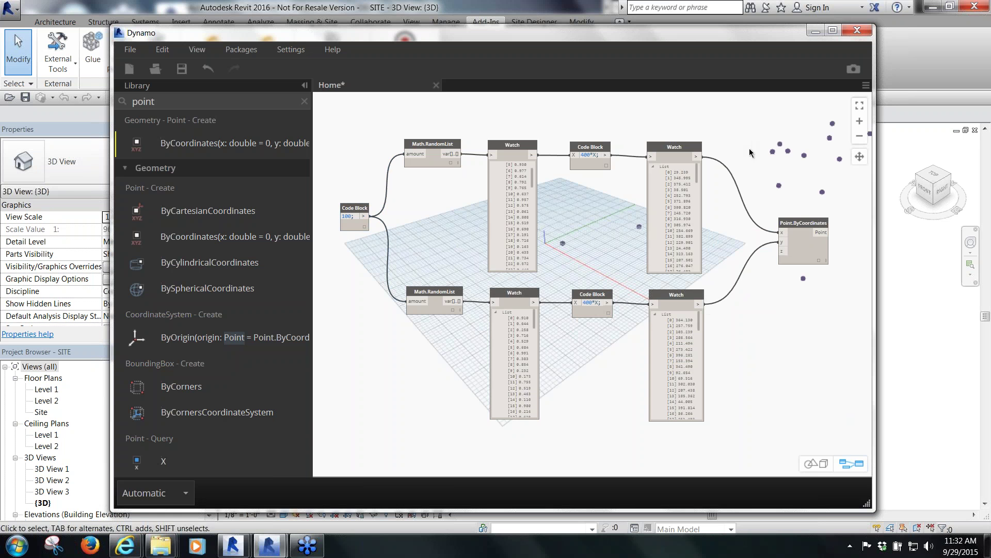
left_click(817, 463)
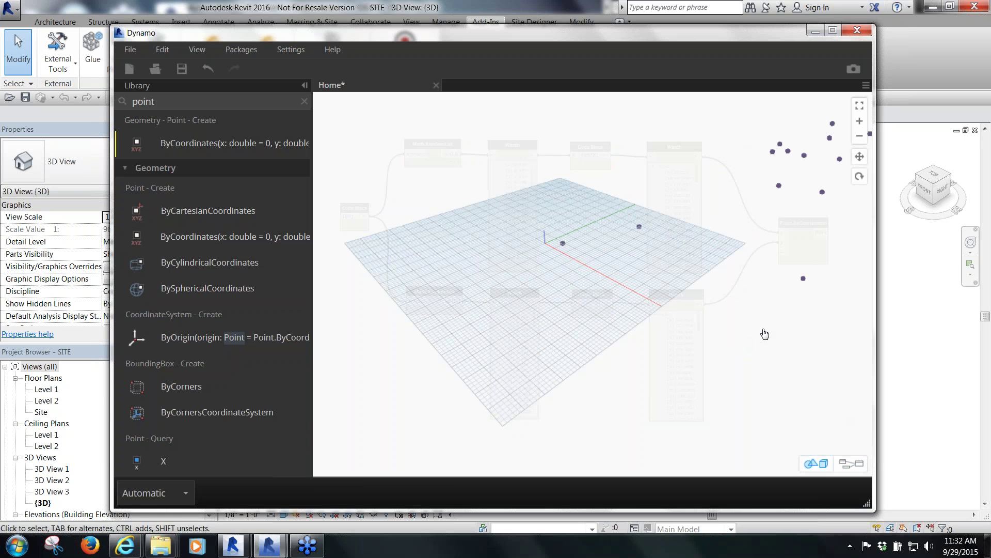
scroll(464, 255, "down", 5)
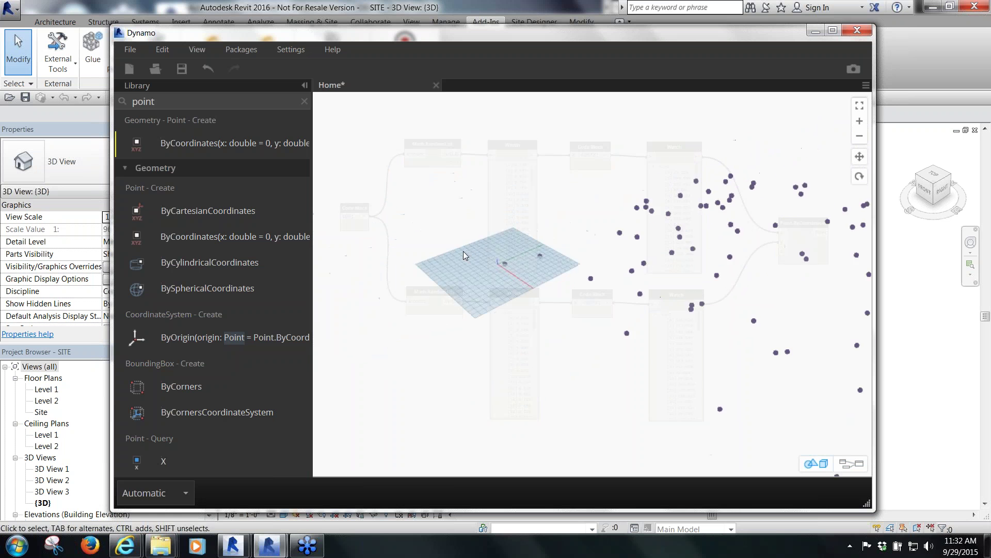
right_click_drag(516, 266, 526, 269)
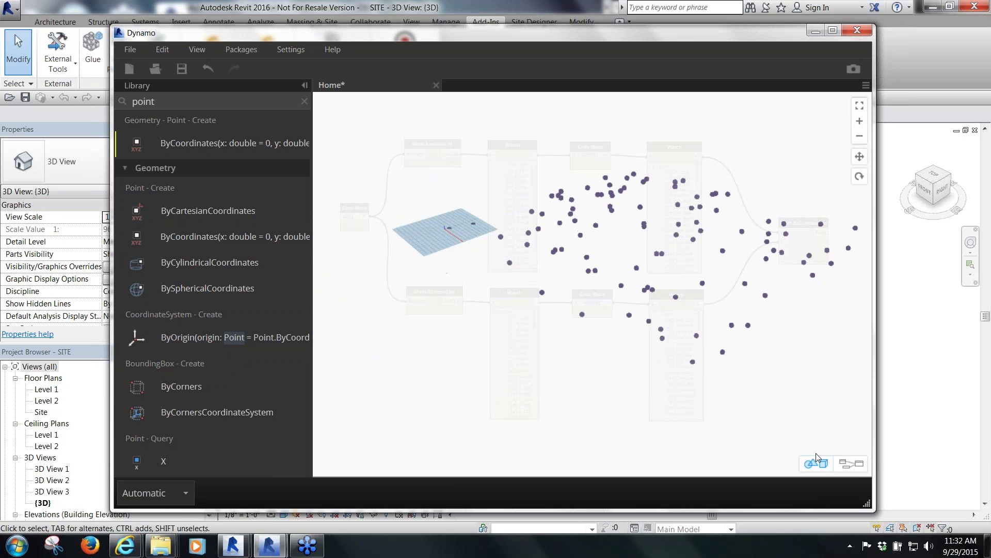
left_click(852, 464)
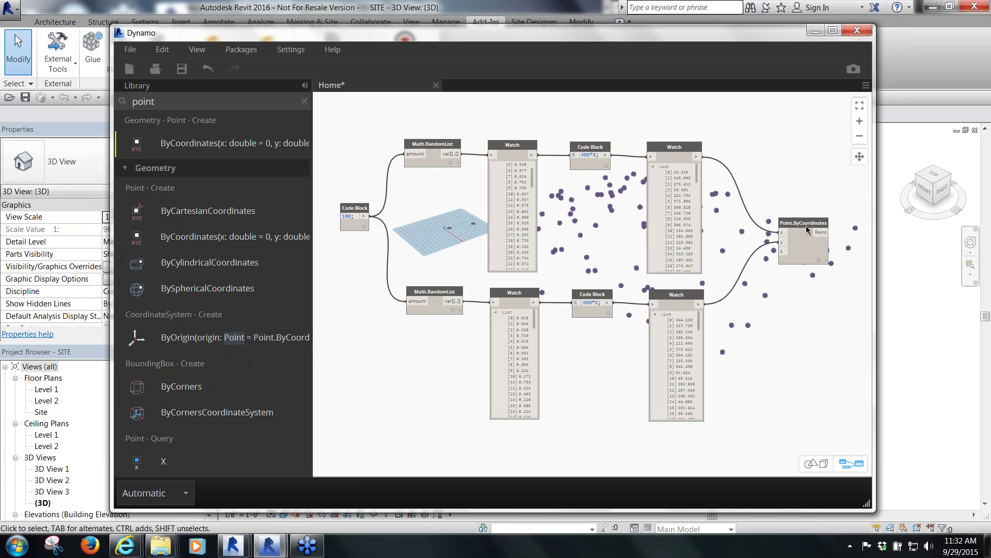
Find the Select Model Element node by searching the library for "select elem" and place it below the random-point graph
left_click_drag(808, 223, 809, 227)
left_click(394, 134)
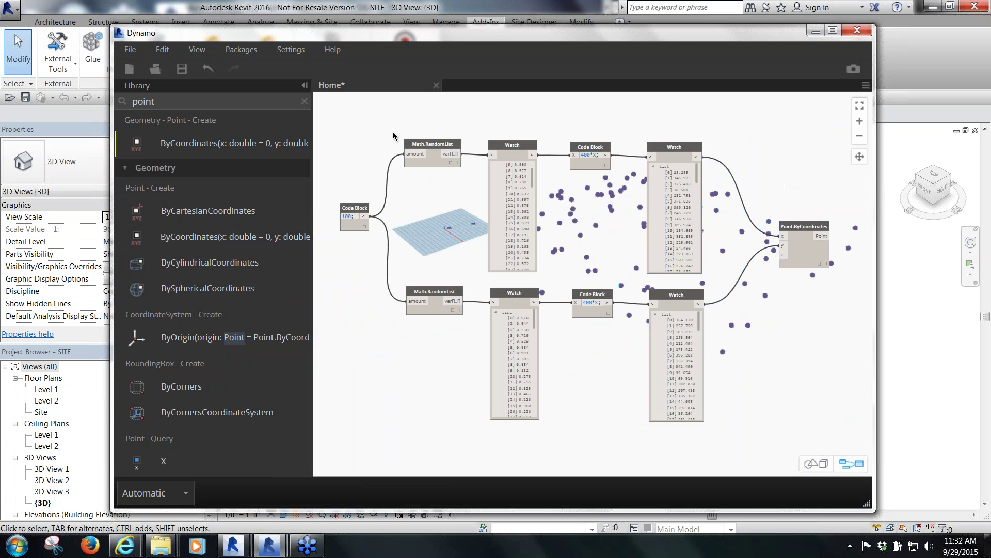
scroll(394, 133, "down", 3)
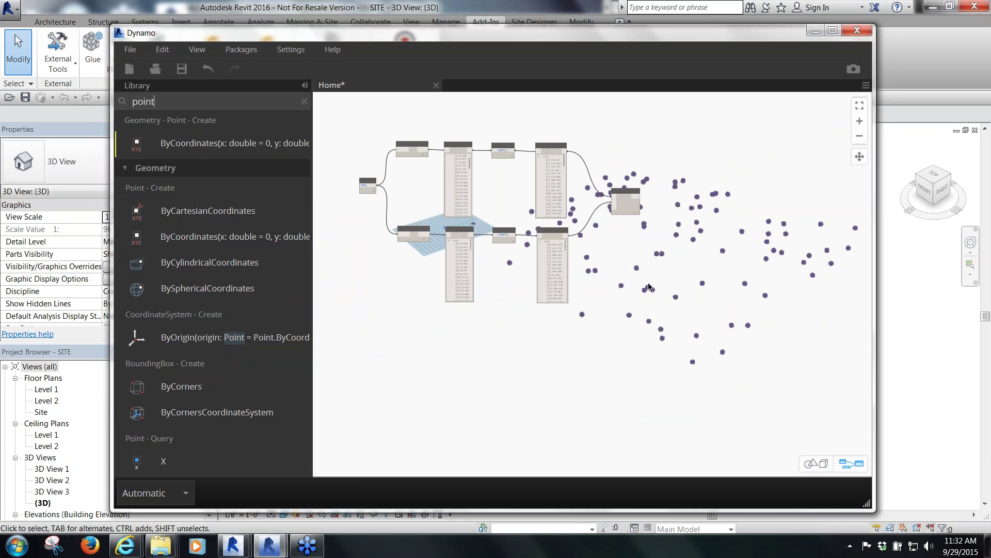
scroll(616, 206, "up", 2)
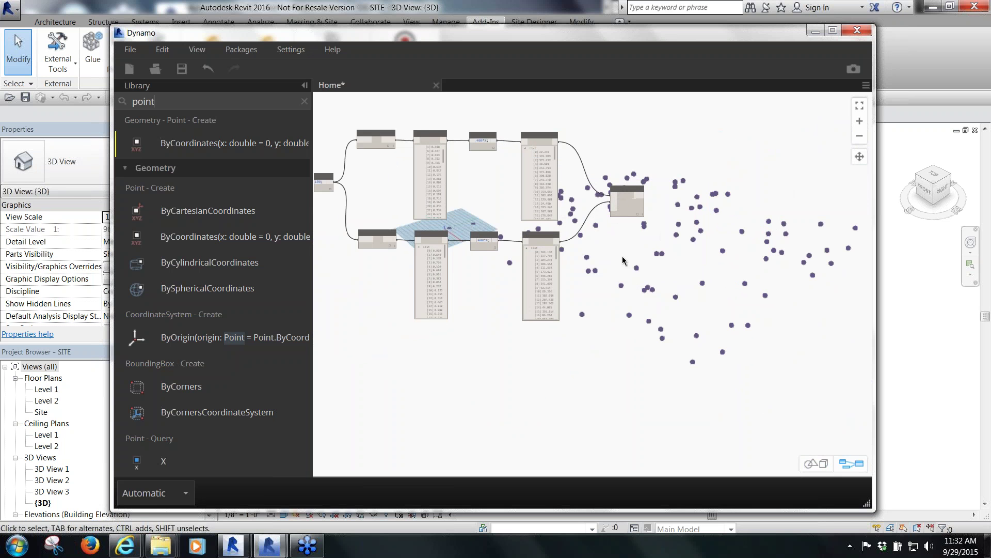
left_click_drag(155, 101, 115, 112)
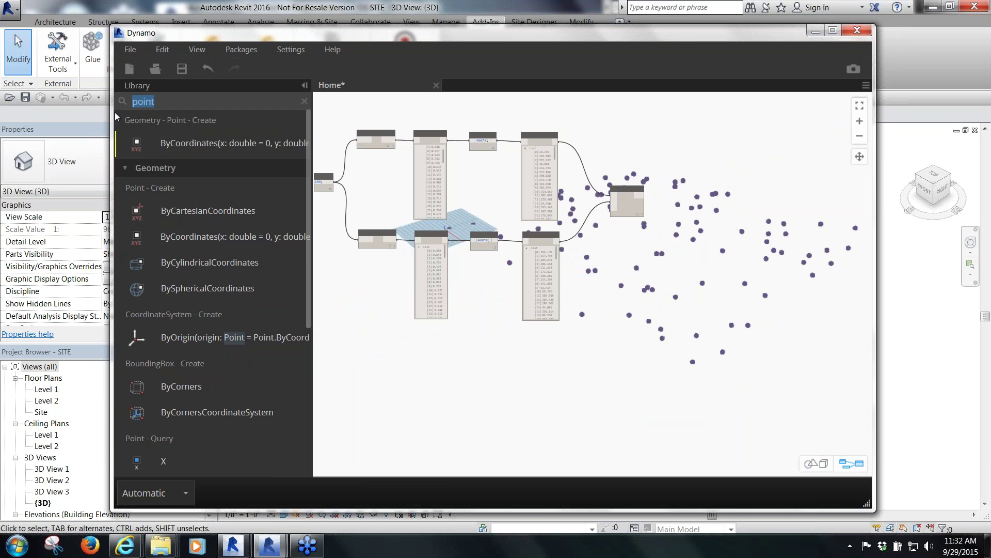
type("se")
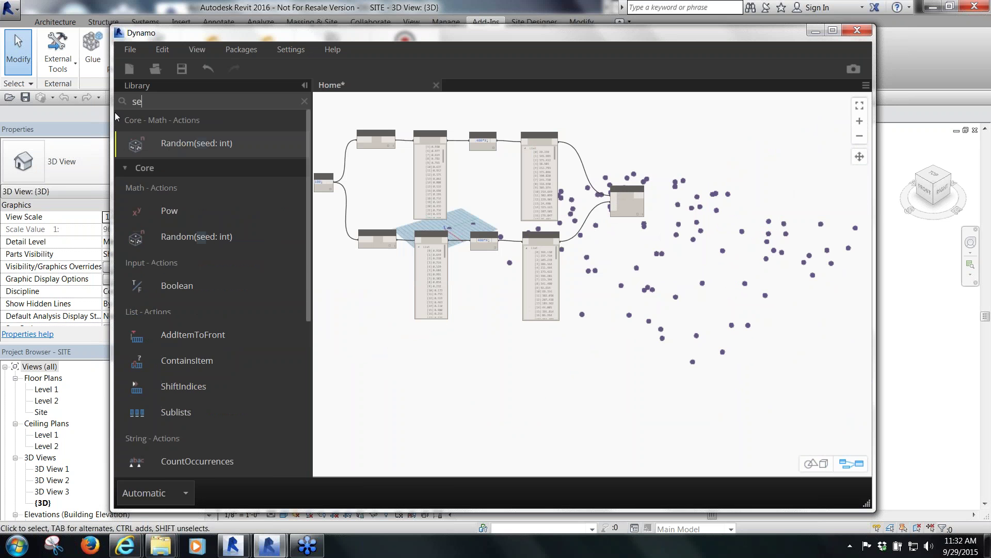
type("lect elem")
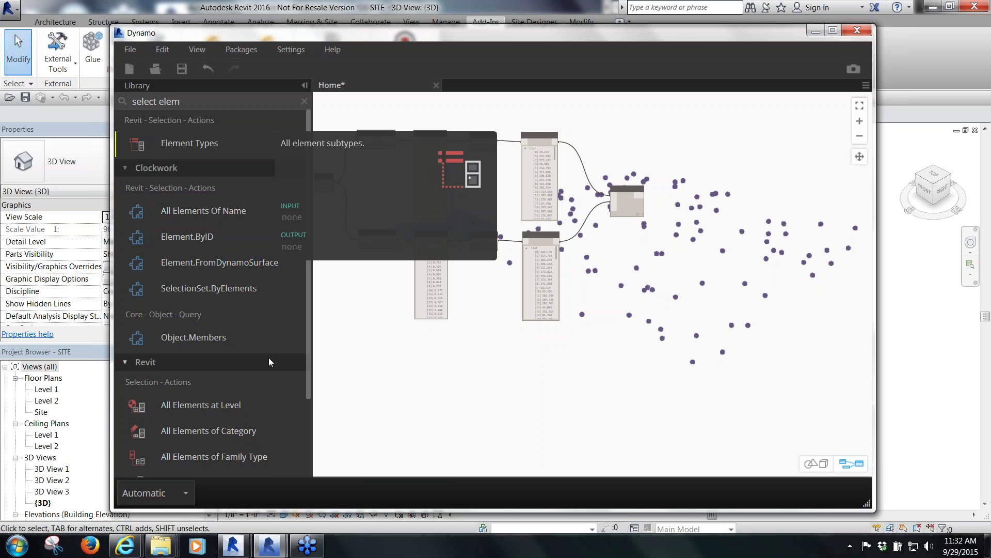
left_click_drag(309, 336, 308, 417)
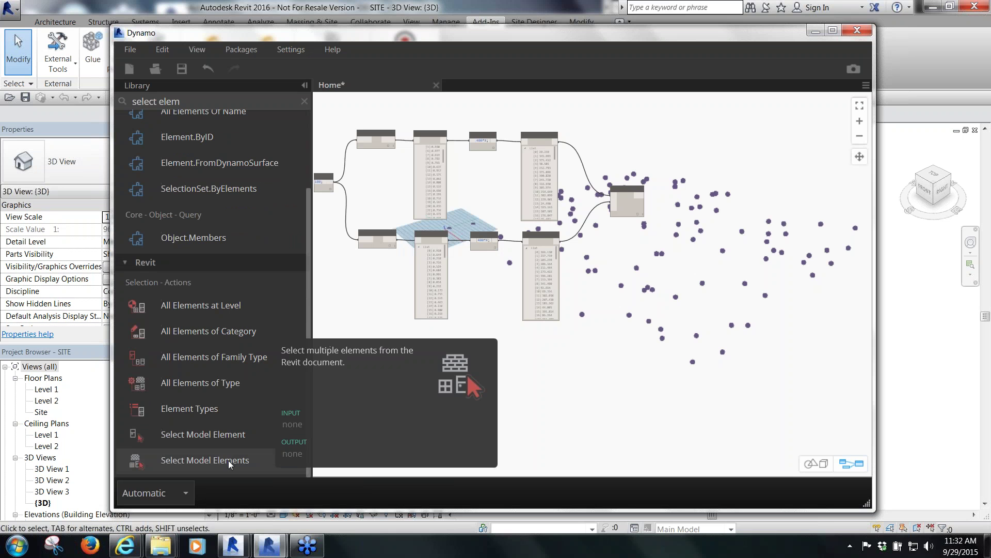
left_click_drag(227, 435, 563, 362)
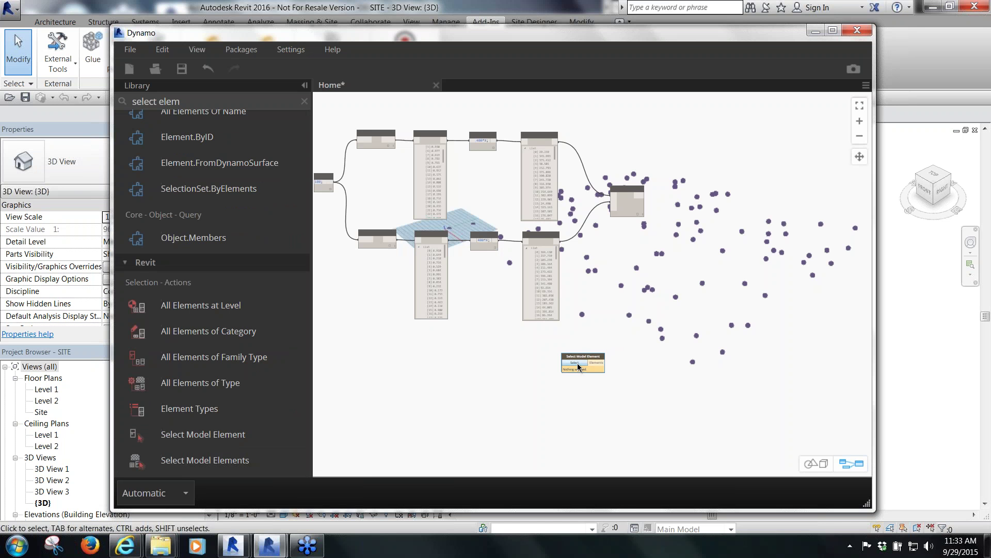
Pick the site's topography surface in the Revit 3D view for the Select Model Element node, and reposition that node in Dynamo
left_click(577, 364)
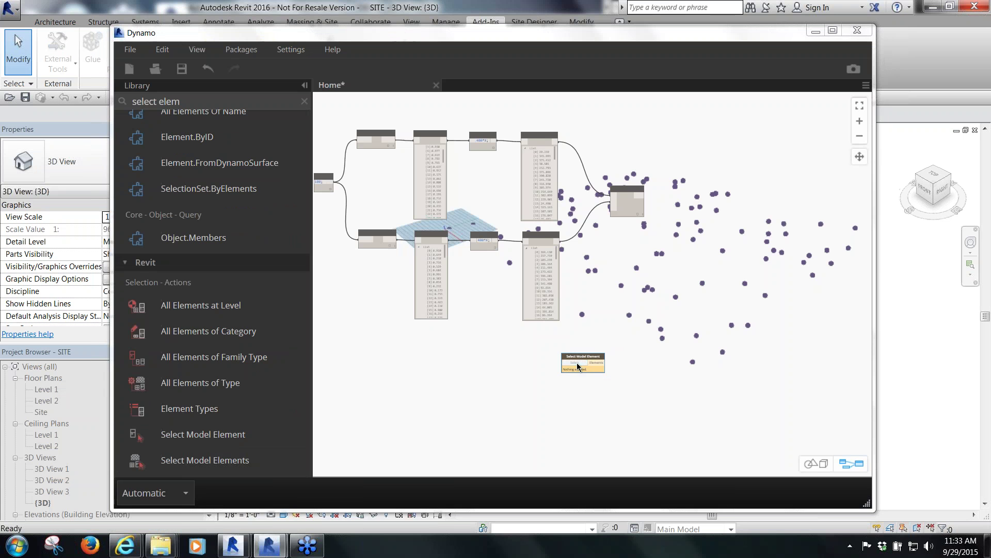
left_click(816, 31)
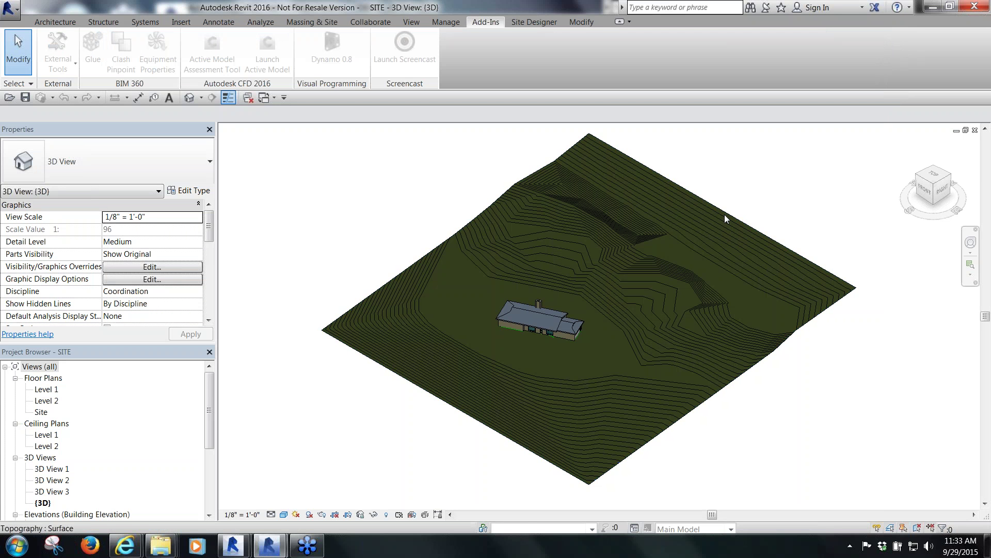
left_click(724, 215)
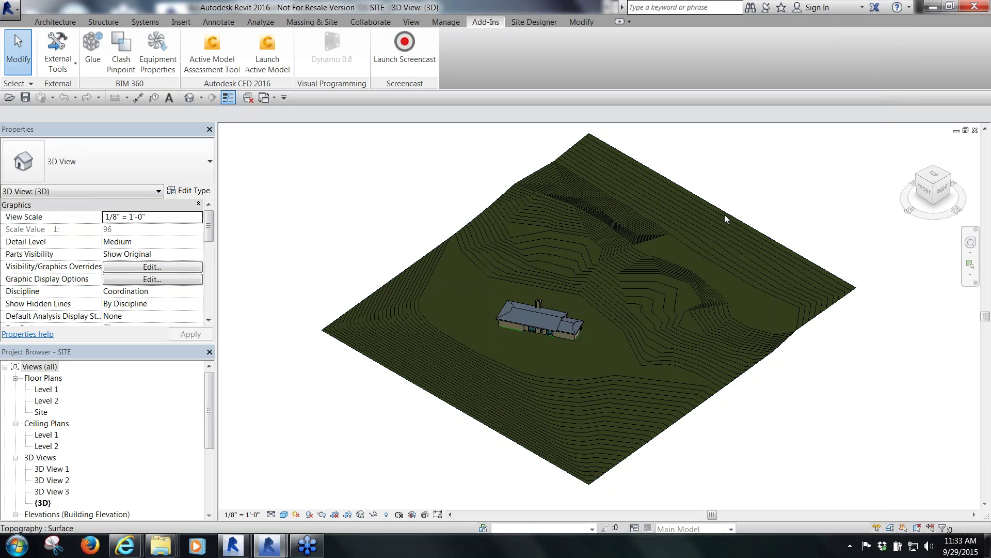
left_click(277, 546)
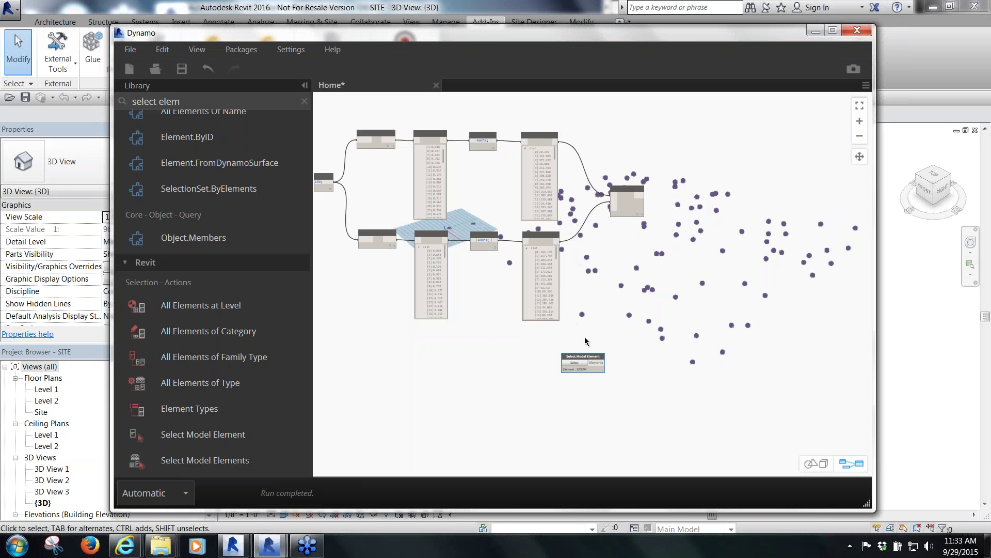
scroll(587, 368, "up", 5)
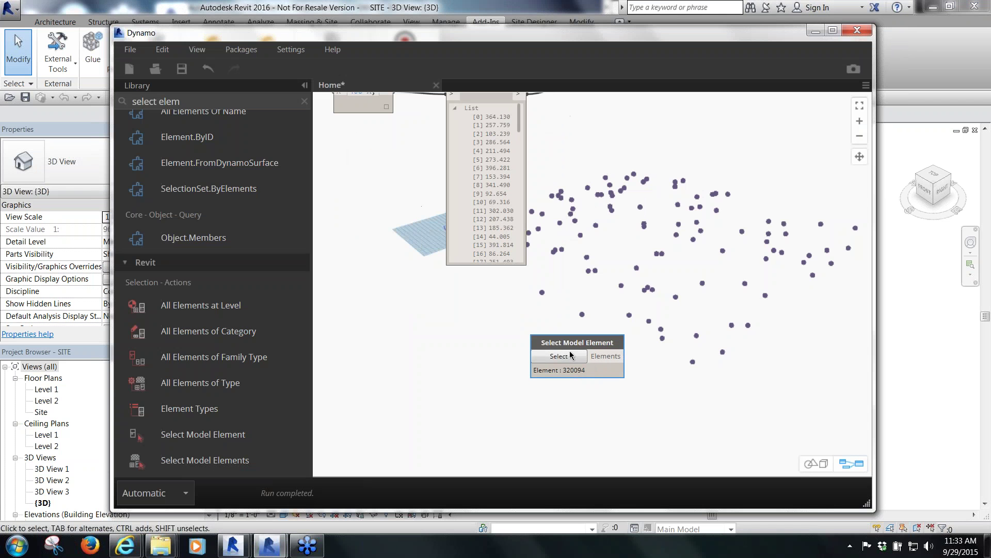
left_click_drag(571, 343, 612, 353)
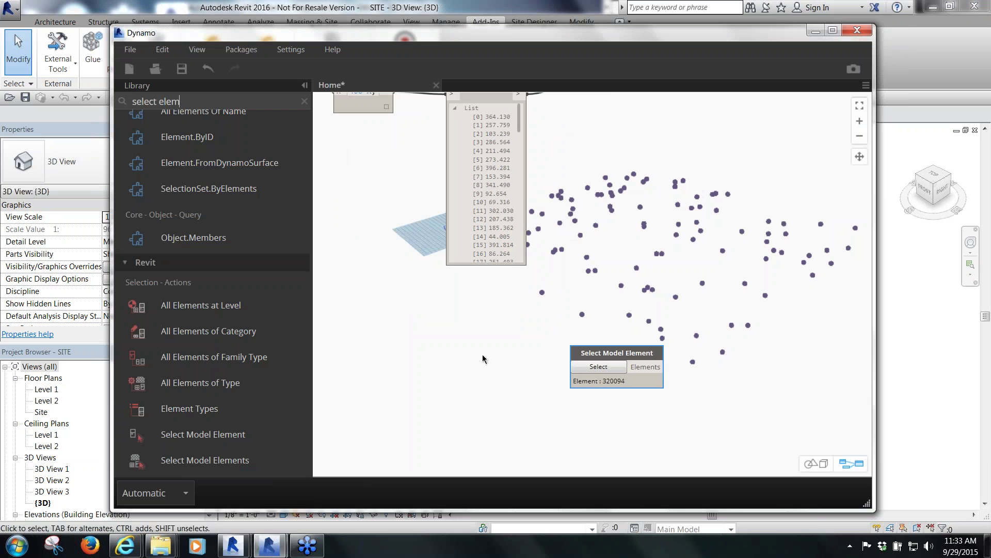
Search the online package library for "topo" to look up the Topography.Surface package, and close the package search
scroll(483, 358, "down", 4)
scroll(517, 369, "up", 3)
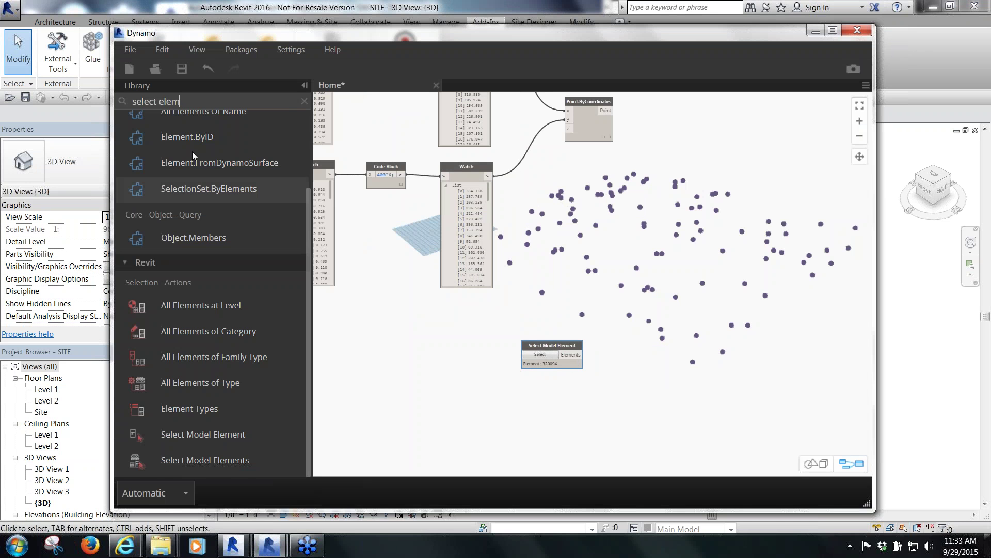
scroll(206, 135, "up", 1)
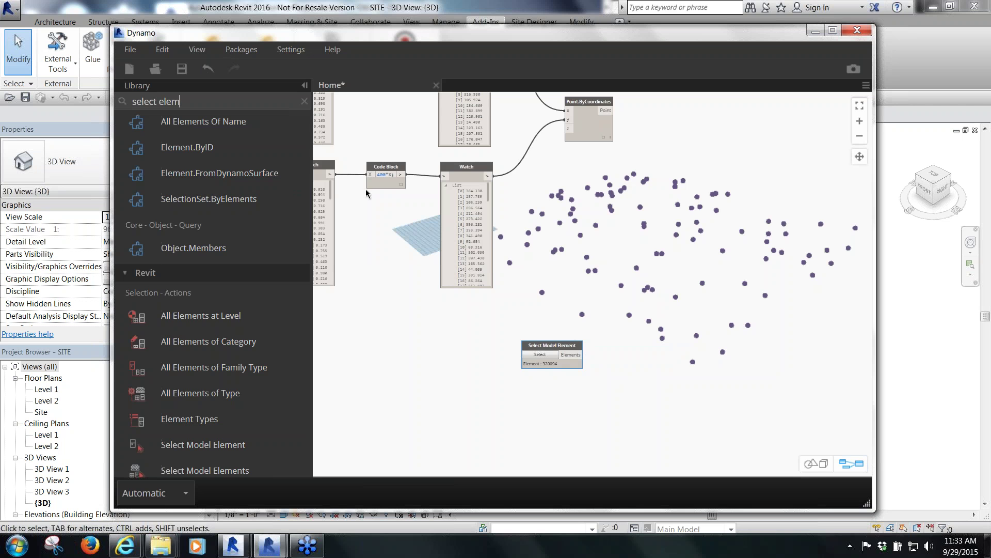
key("ctrl+2")
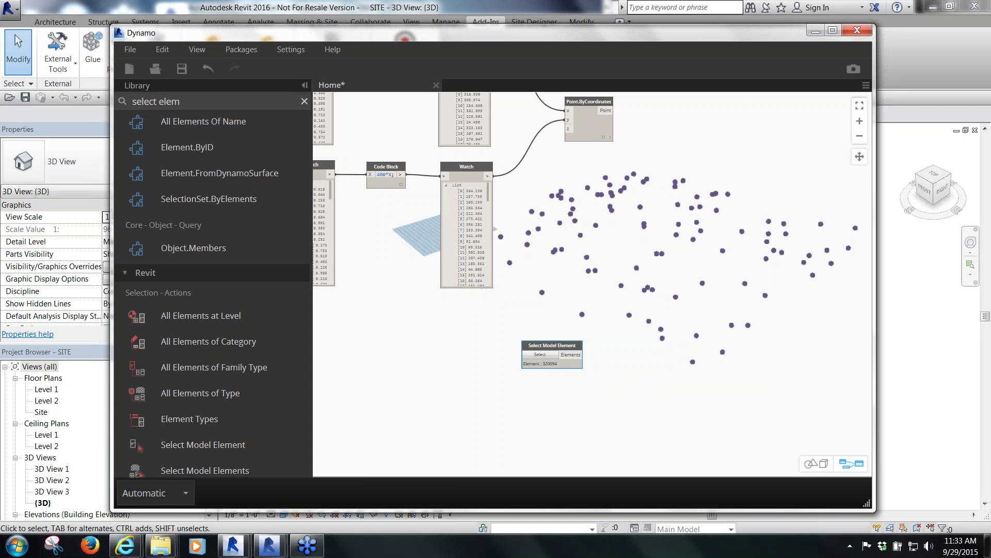
left_click_drag(264, 52, 252, 64)
key("Escape")
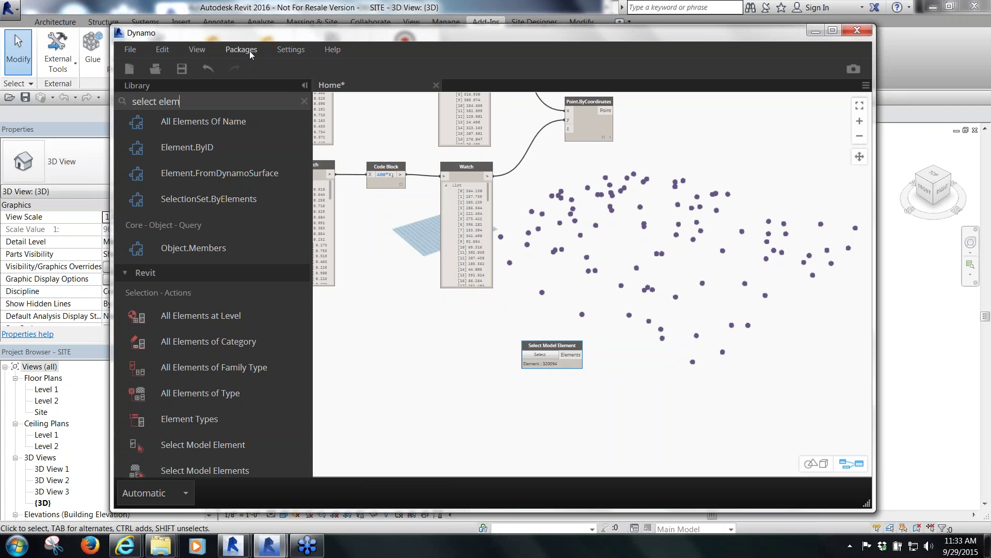
left_click(250, 51)
left_click(264, 65)
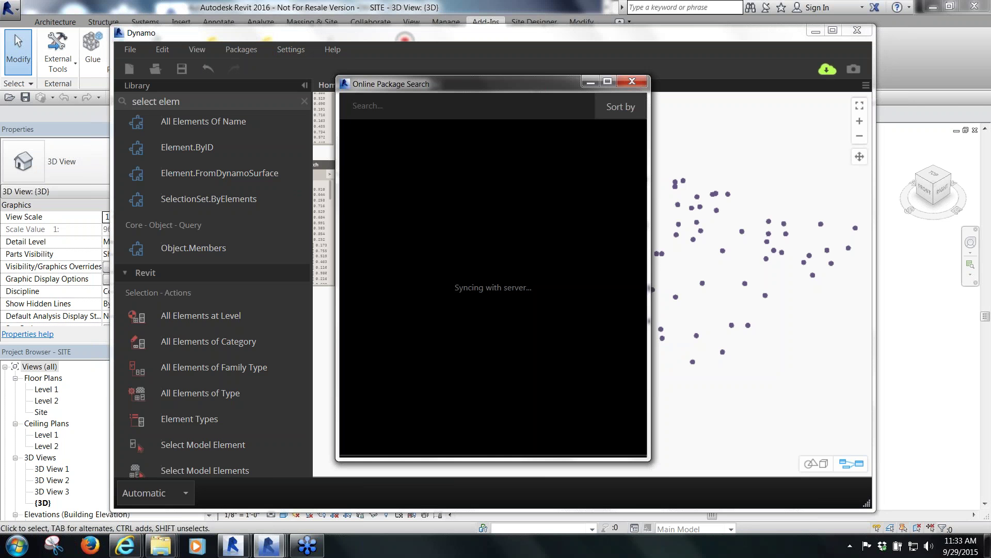
left_click(427, 110)
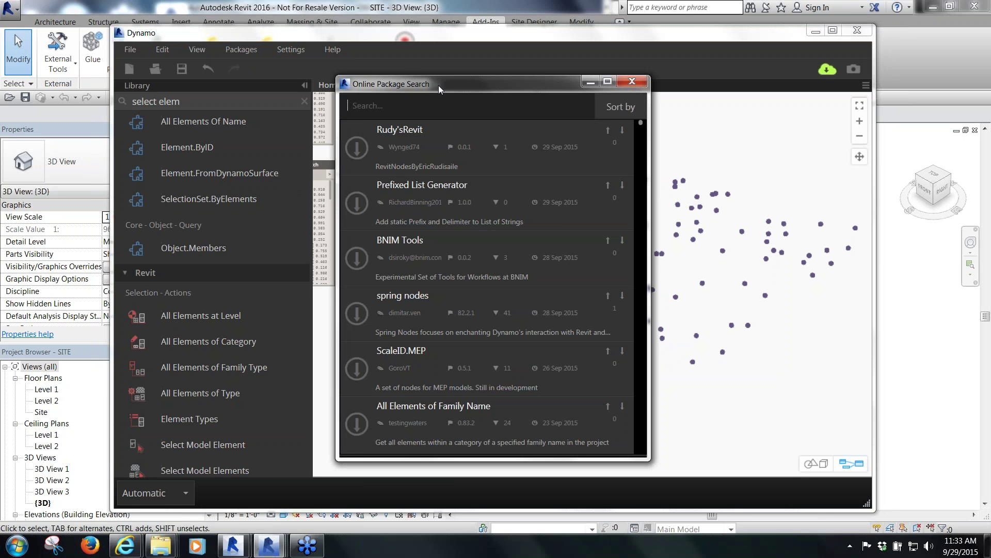
type("ti")
key("BackSpace")
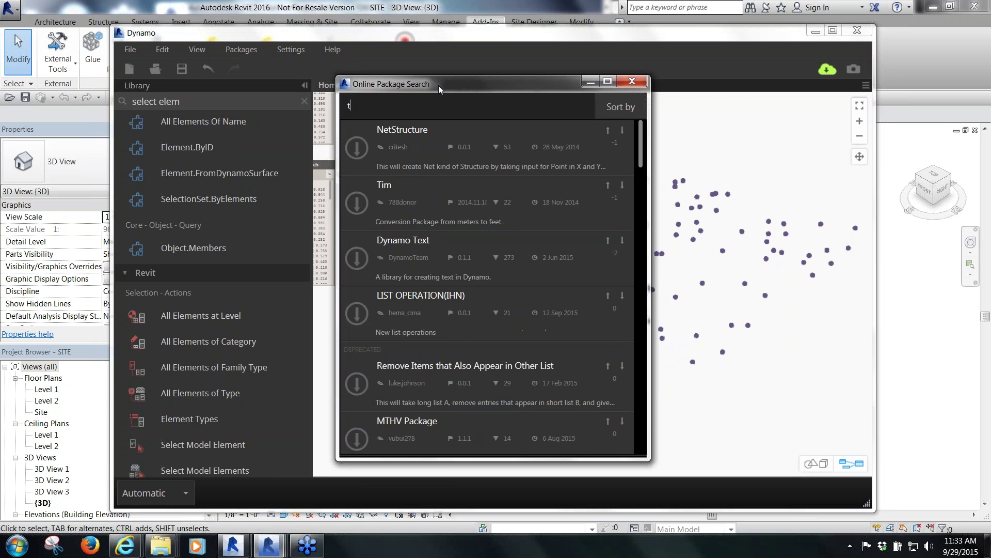
type("opo")
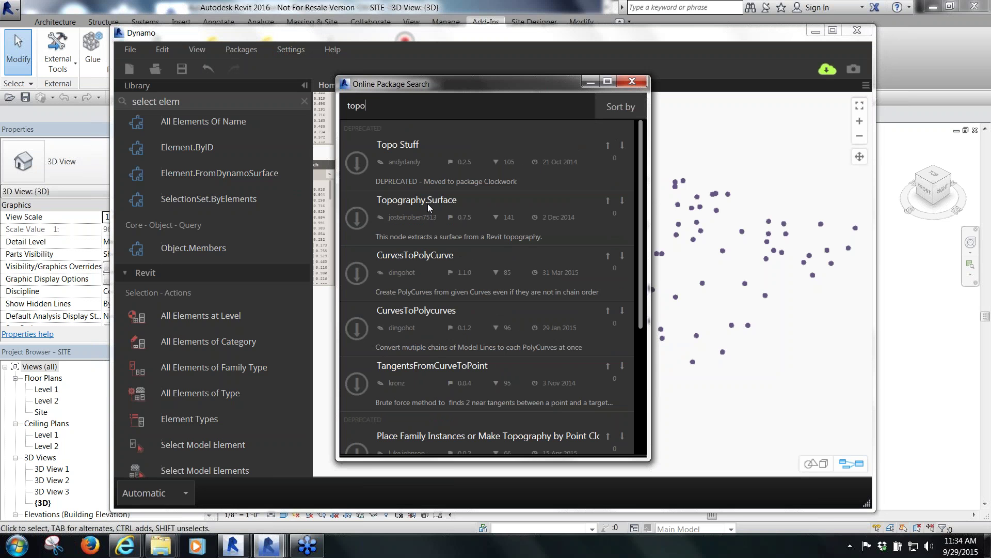
left_click(632, 81)
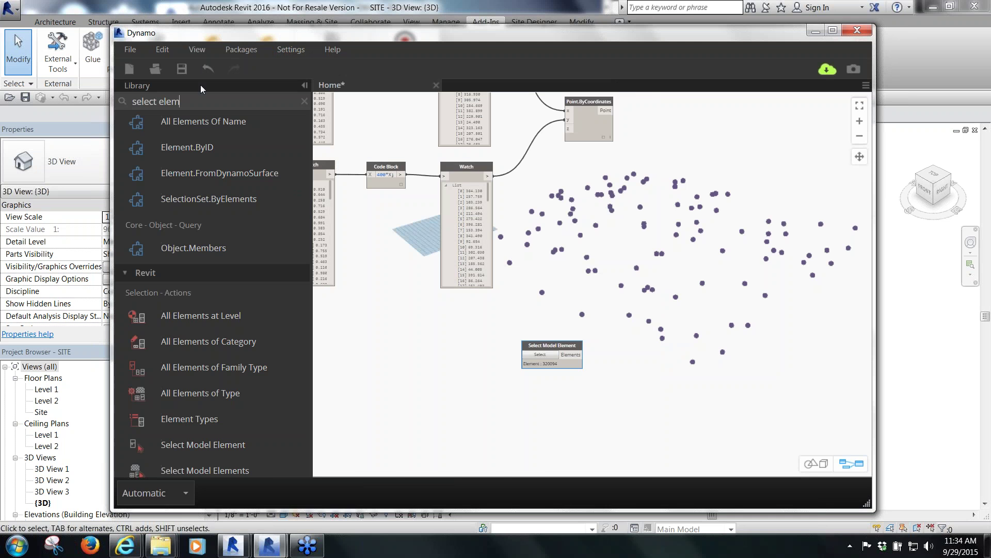
Add a Topography.Surface node and connect the Elements output of Select Model Element to its Topography input
left_click(122, 101)
type("topog")
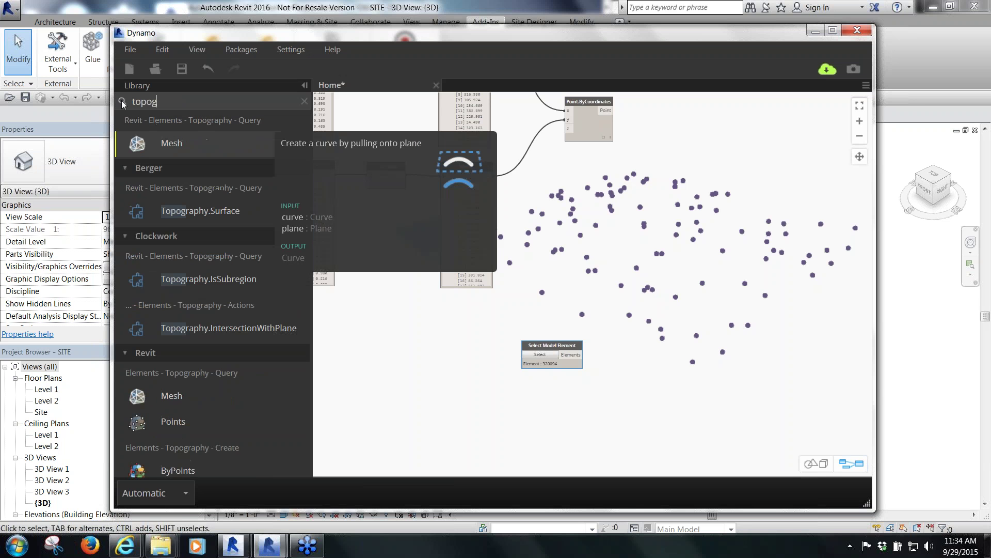
left_click(185, 209)
left_click(583, 355)
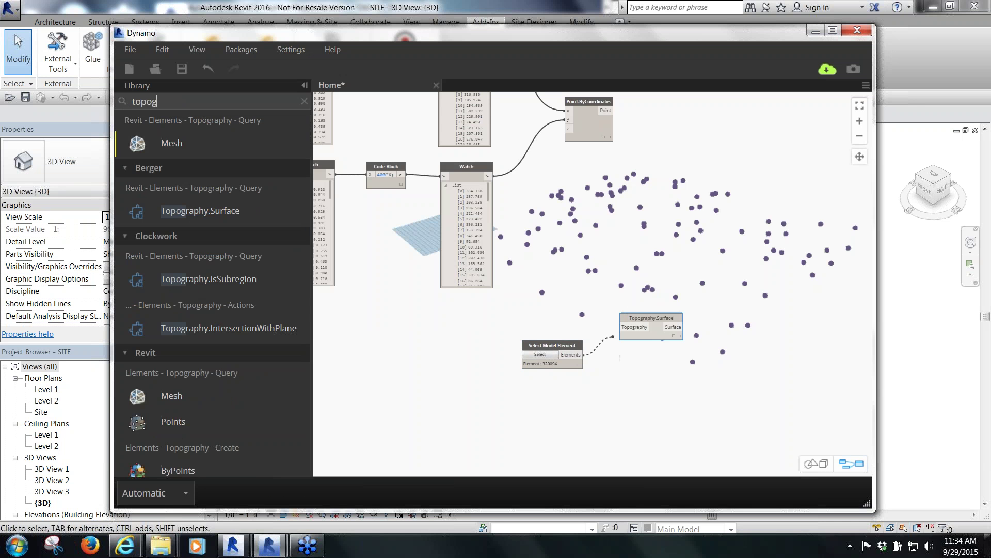
left_click(633, 330)
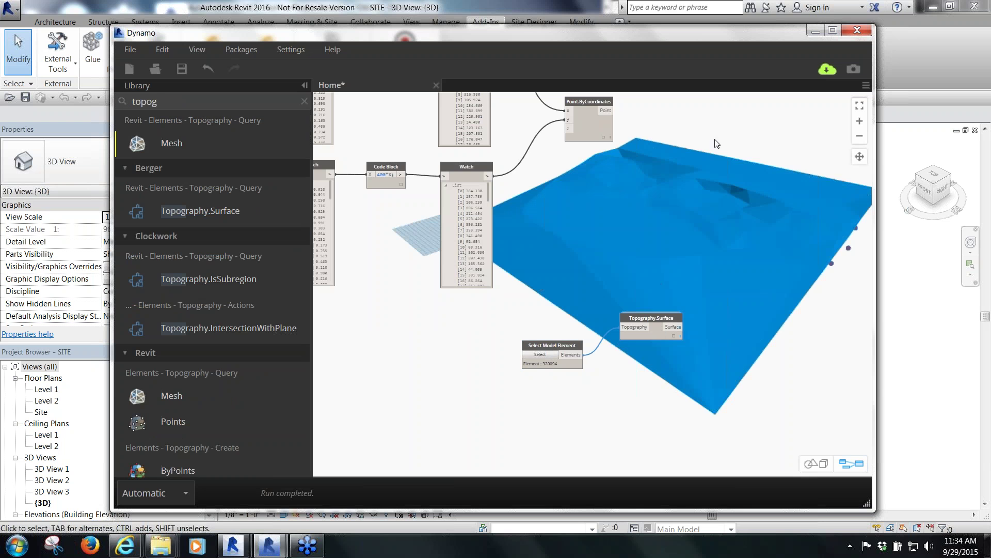
left_click(728, 170)
Examine the random points' position relative to the topography surface by orbiting the 3D preview, and return to the node graph
scroll(634, 178, "down", 2)
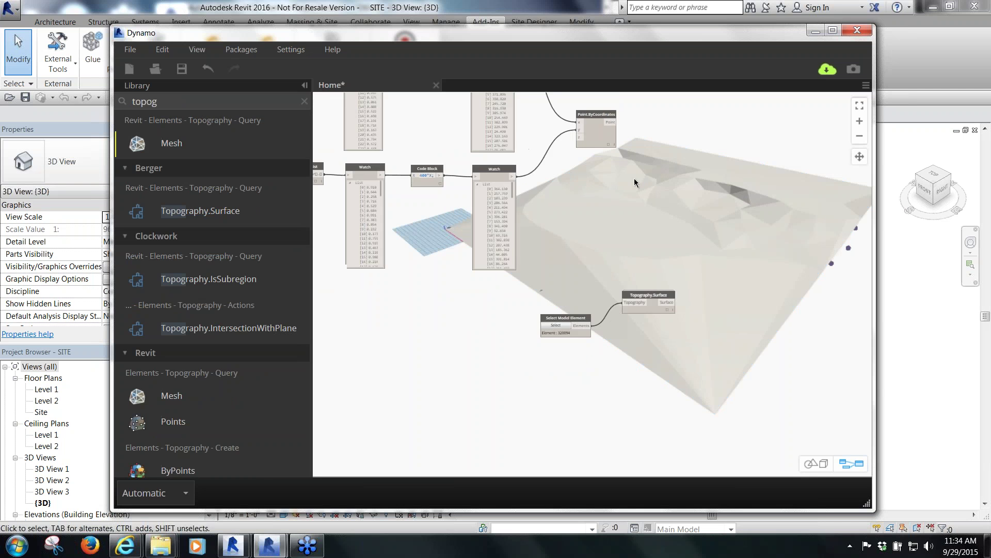
left_click(812, 463)
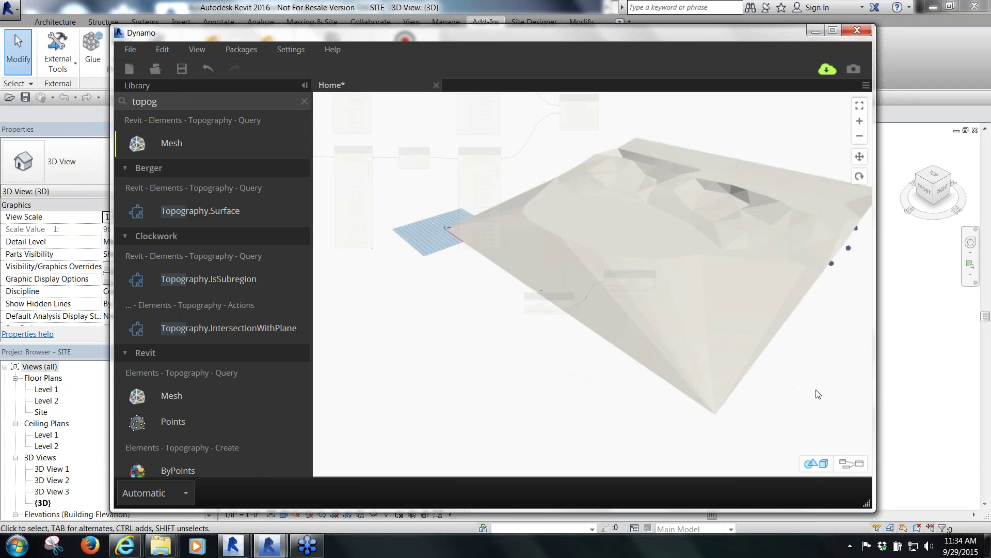
mouse_move(807, 380)
right_mouse_down()
mouse_move(761, 337)
mouse_move(770, 342)
right_mouse_up()
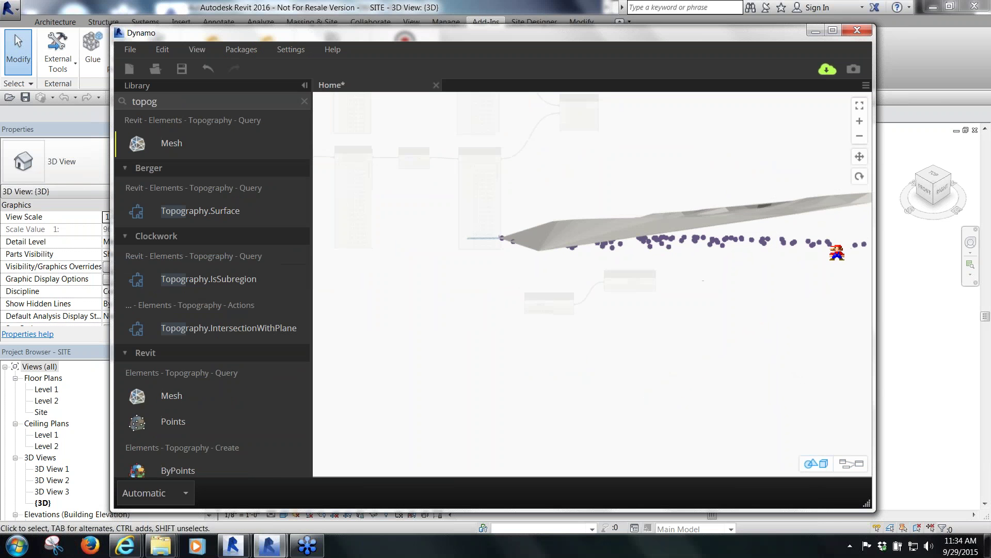
mouse_move(830, 246)
left_mouse_down()
mouse_move(826, 212)
mouse_move(838, 210)
left_mouse_up()
left_click_drag(790, 245, 790, 211)
mouse_move(764, 243)
left_mouse_down()
mouse_move(768, 212)
mouse_move(727, 231)
left_mouse_up()
key("Escape")
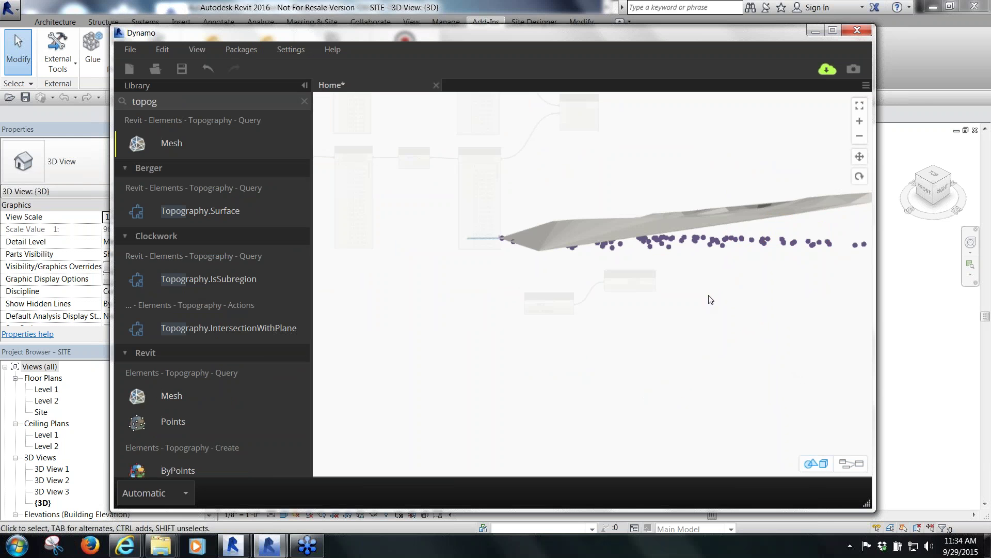
mouse_move(724, 275)
right_mouse_down()
mouse_move(719, 330)
mouse_move(733, 323)
mouse_move(749, 336)
right_mouse_up()
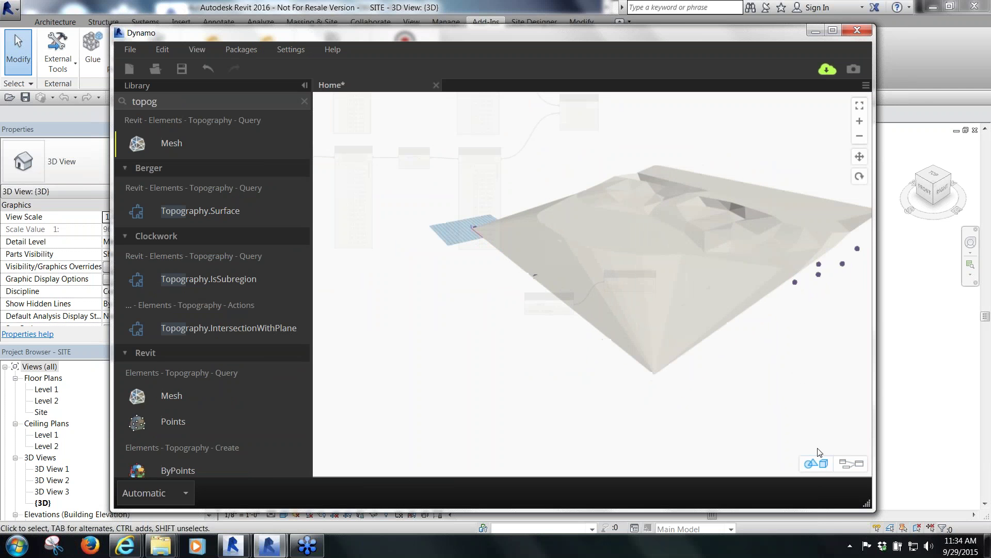
left_click(847, 463)
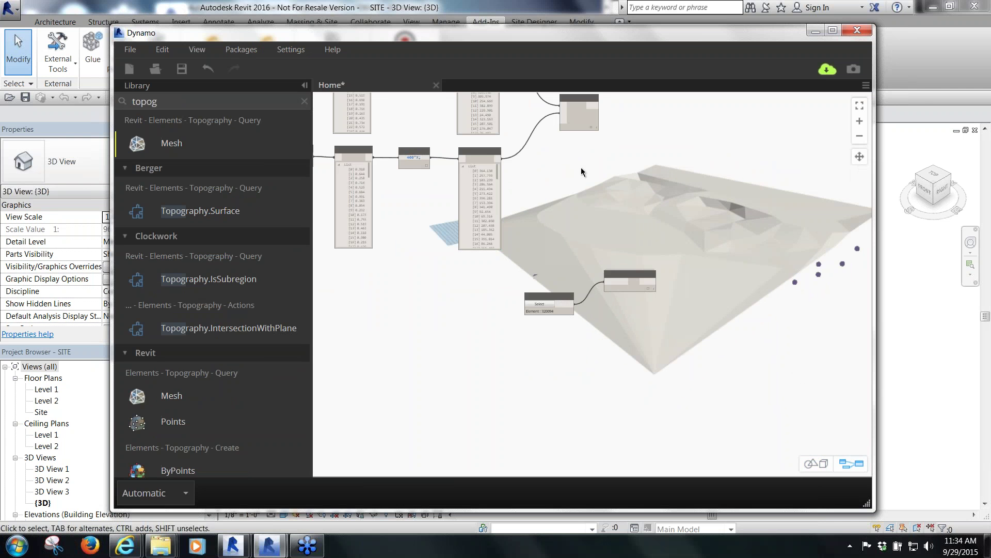
scroll(613, 287, "up", 3)
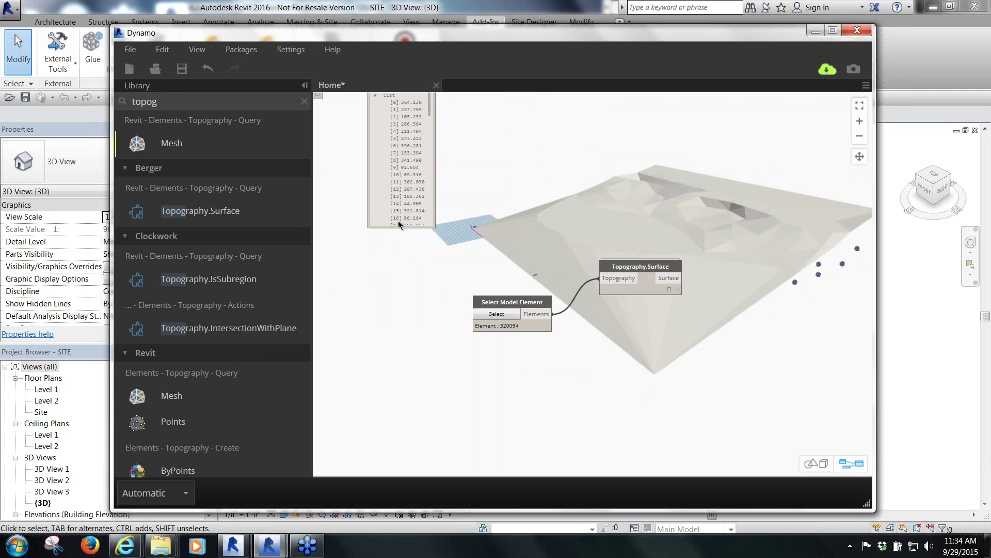
scroll(469, 211, "down", 3)
scroll(600, 247, "up", 3)
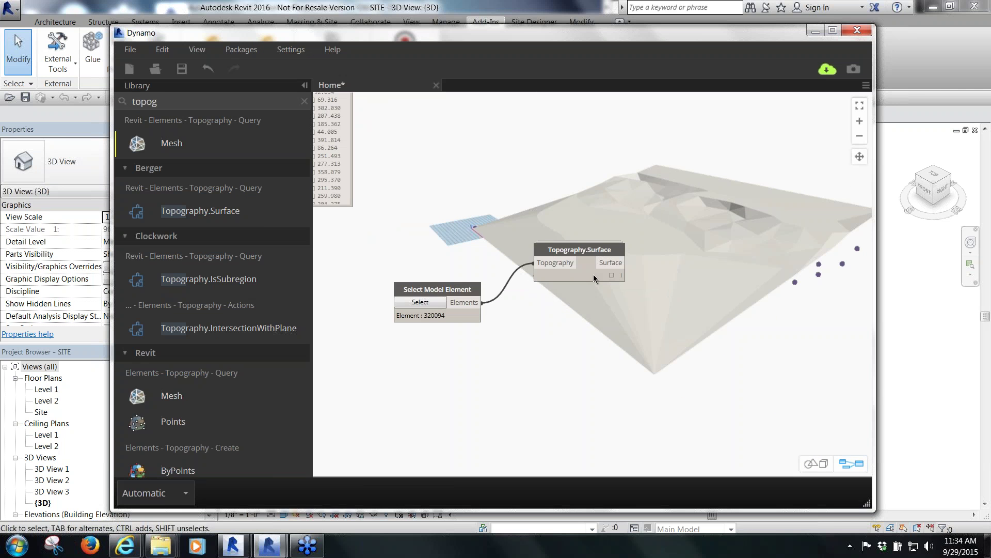
scroll(522, 287, "down", 1)
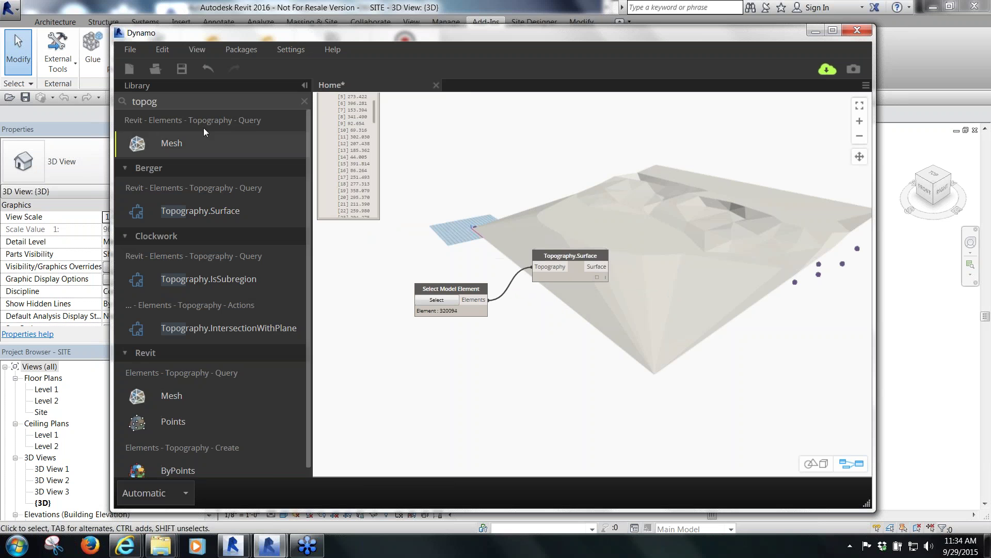
Search the node library for "point pro", add a Point.Project node and place it beside the Topography.Surface node
left_click_drag(158, 101, 131, 101)
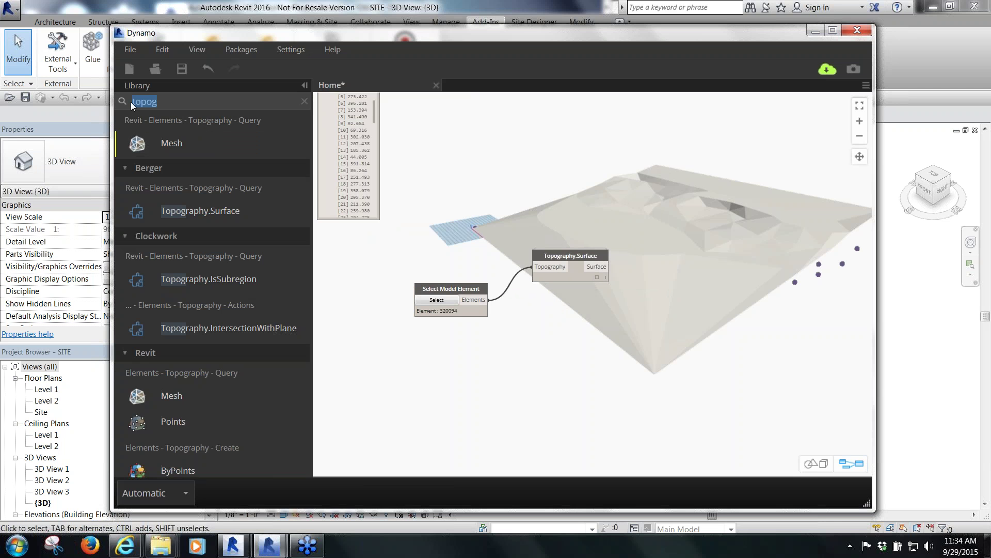
type("point")
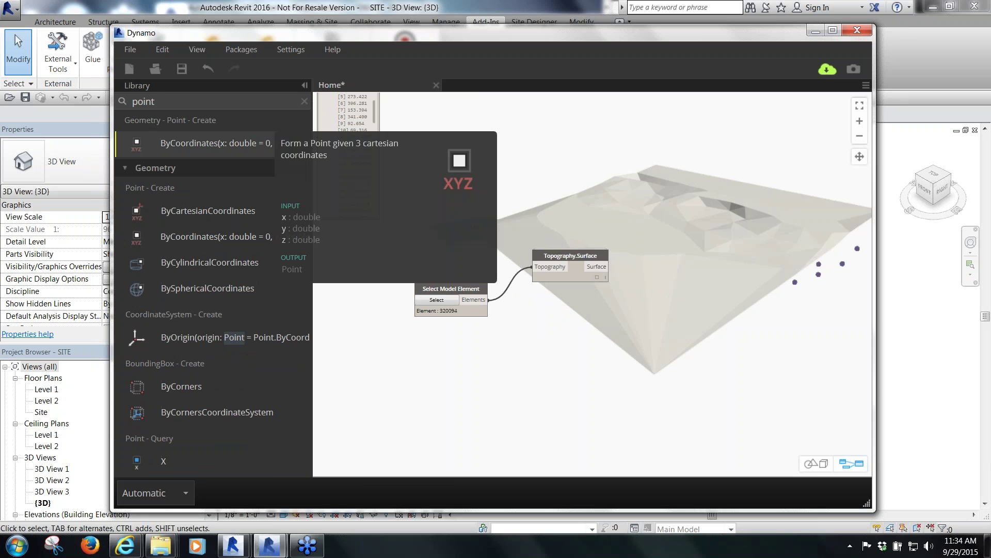
type(" pro")
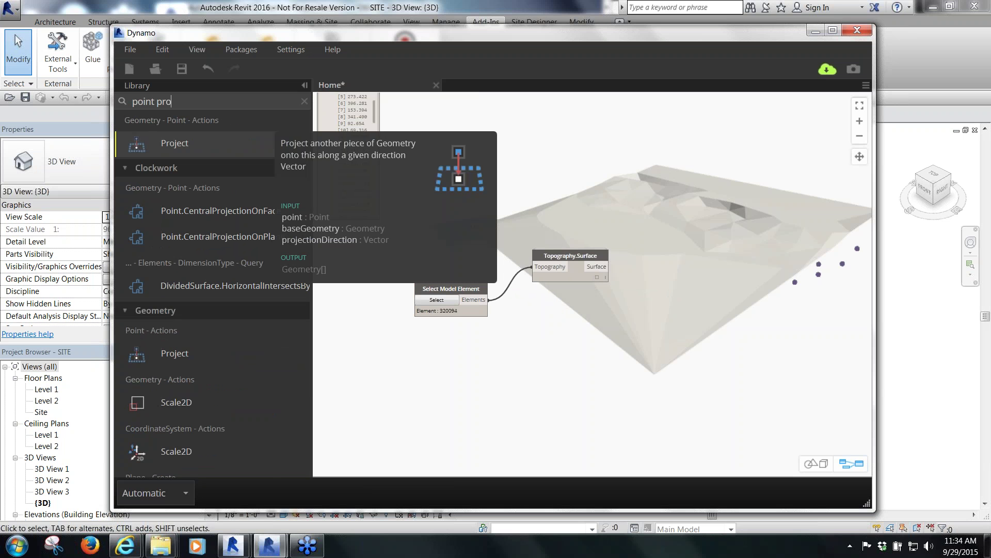
left_click(157, 148)
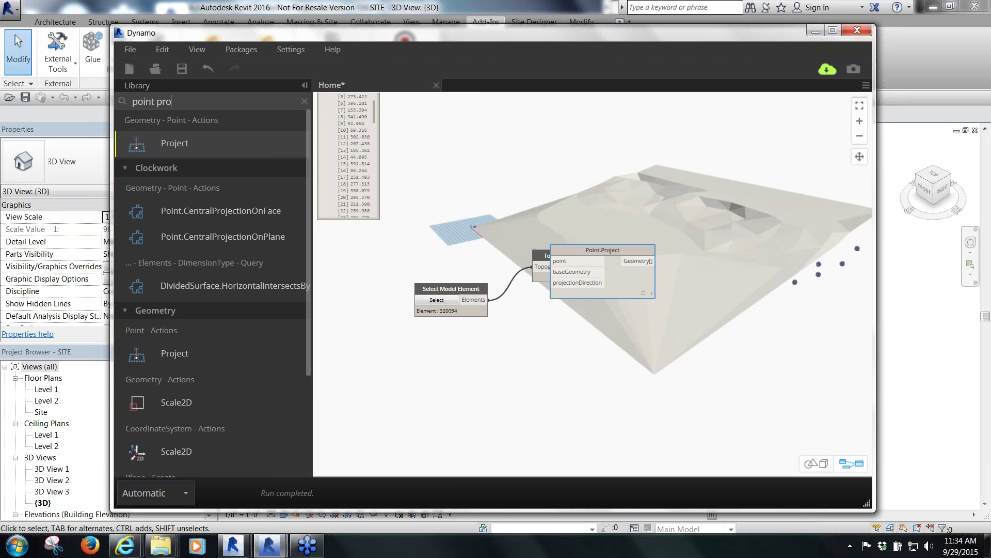
left_click_drag(625, 256, 728, 222)
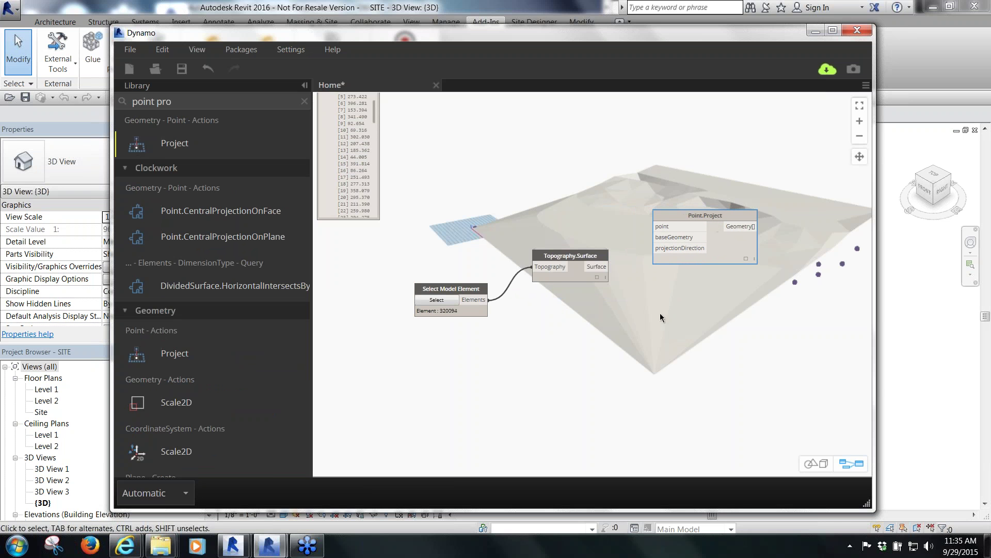
left_click(739, 361)
scroll(560, 367, "down", 3)
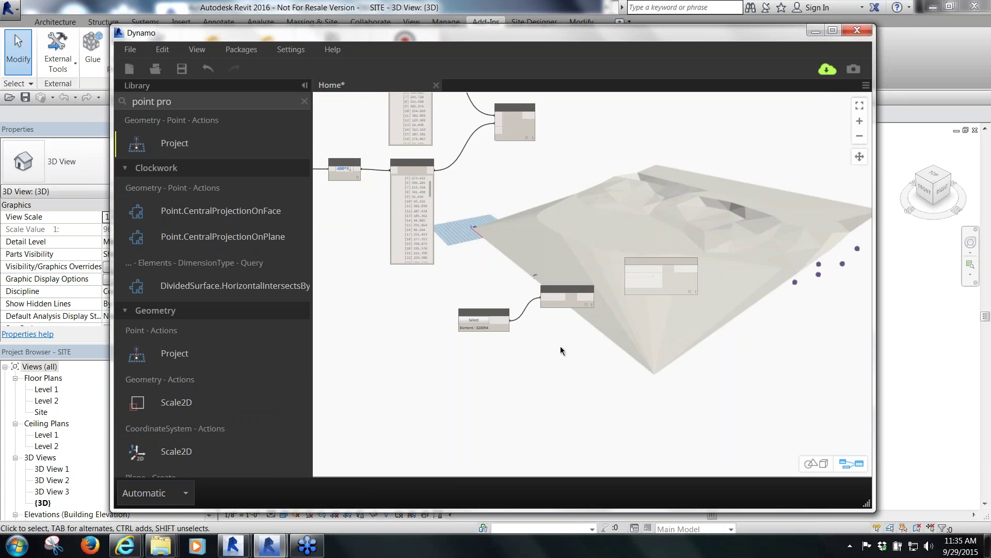
scroll(612, 317, "up", 2)
scroll(451, 326, "down", 2)
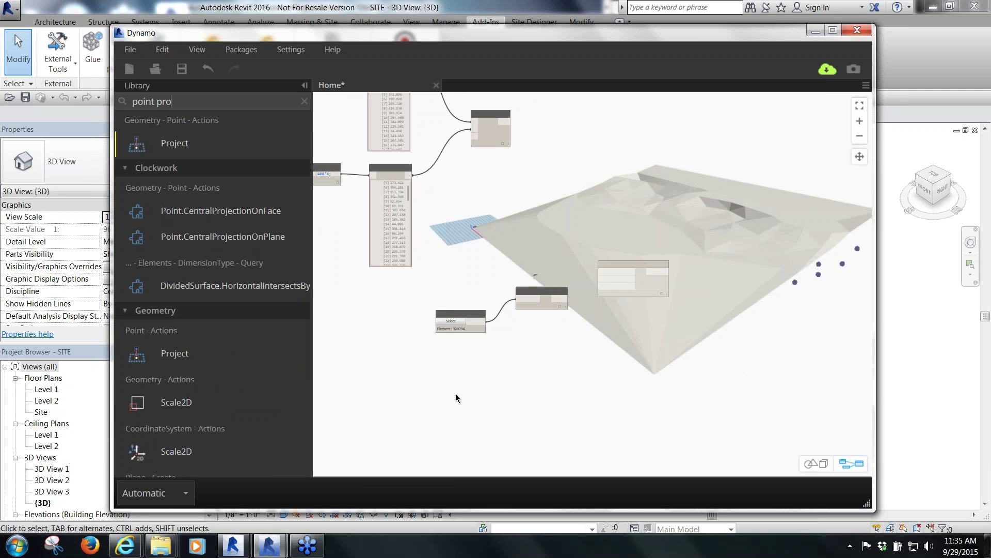
scroll(268, 449, "down", 3)
left_click(185, 494)
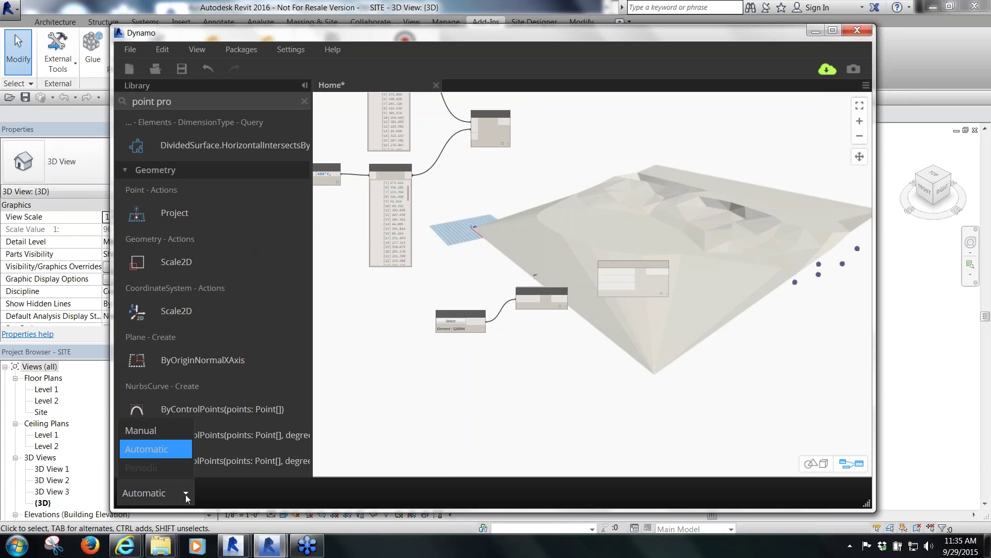
left_click(493, 405)
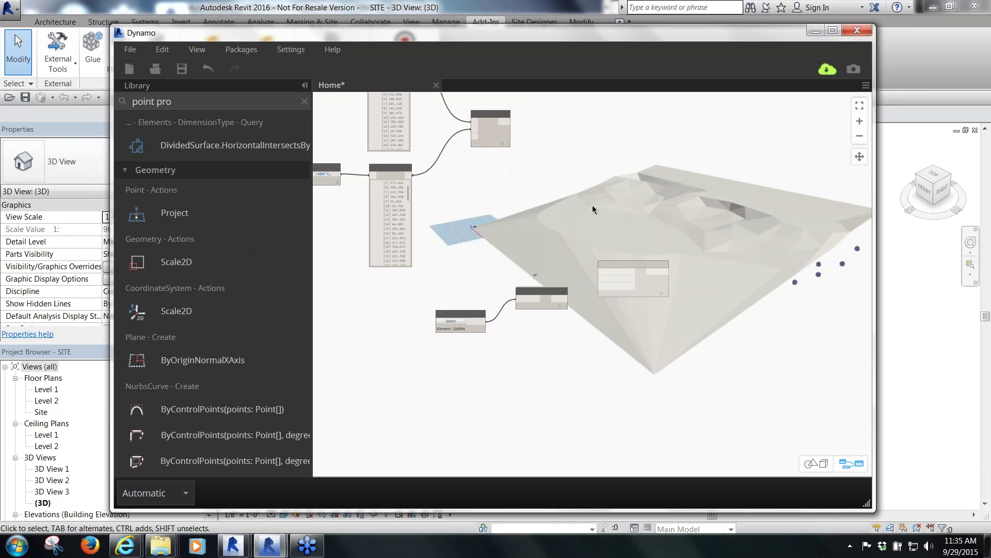
left_click(183, 491)
left_click(248, 495)
Connect the Point.ByCoordinates output to Point.Project's point input and the Topography.Surface output to its baseGeometry input
scroll(515, 109, "up", 2)
left_click_drag(510, 126, 630, 331)
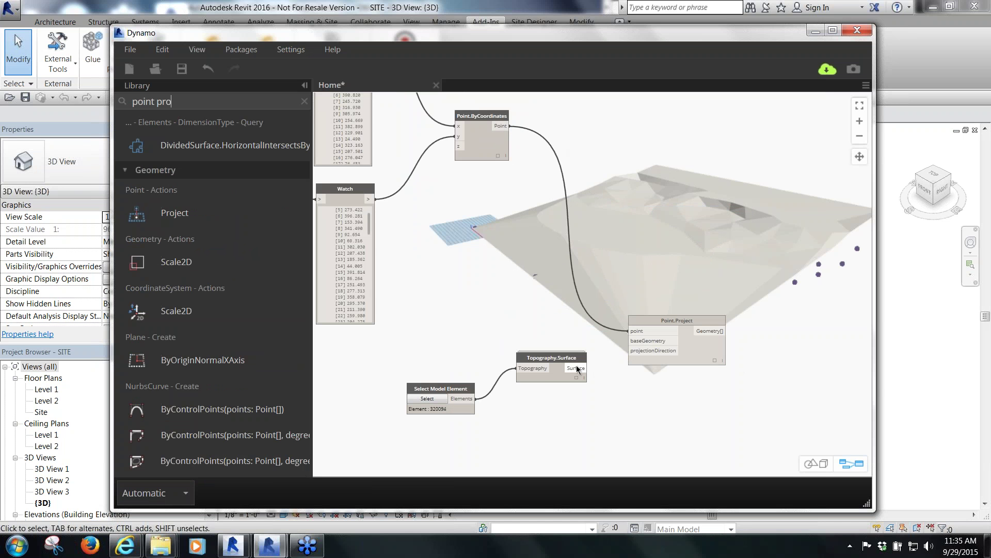
left_click_drag(587, 367, 640, 341)
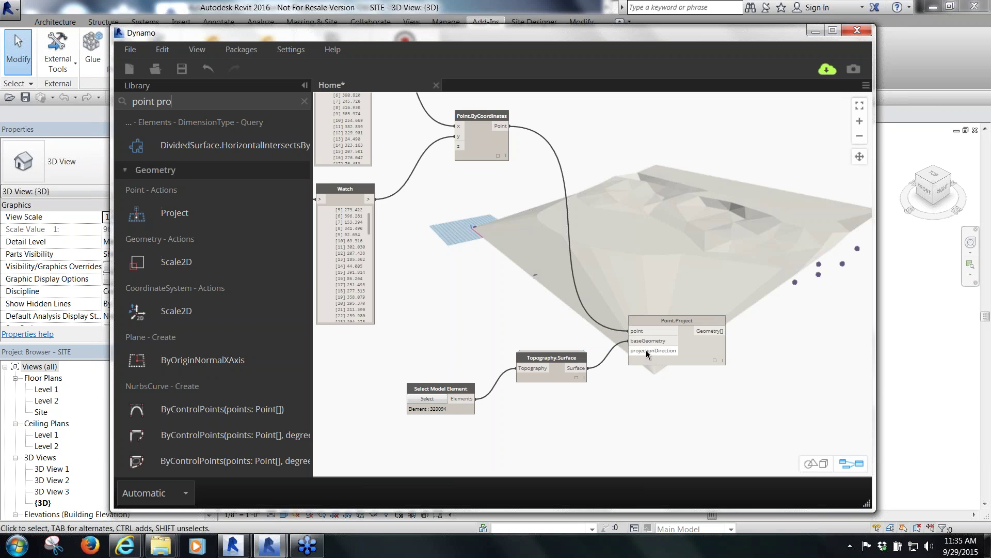
Add a Vector.ZAxis node below Topography.Surface and connect its Vector output to Point.Project's projectionDirection input
scroll(217, 134, "up", 1)
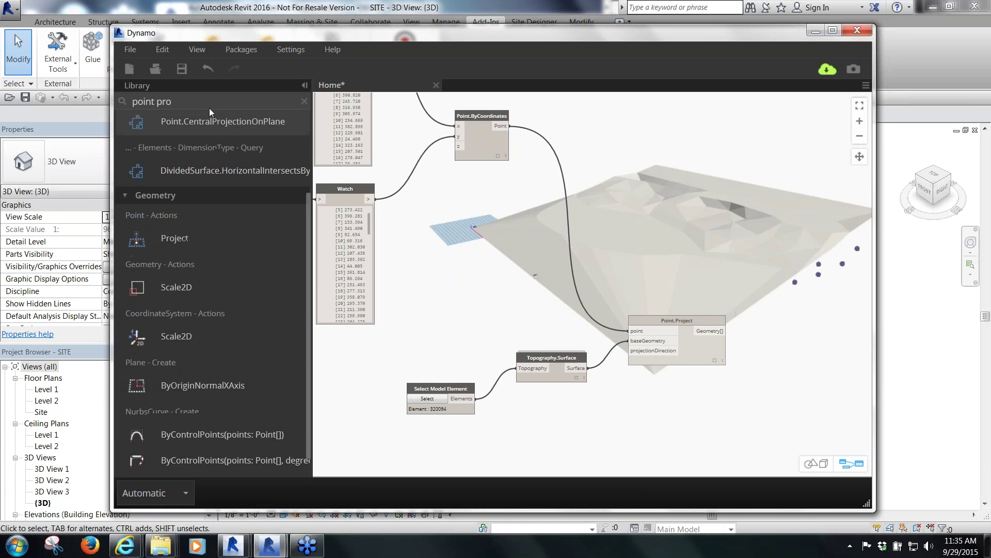
left_click(135, 102)
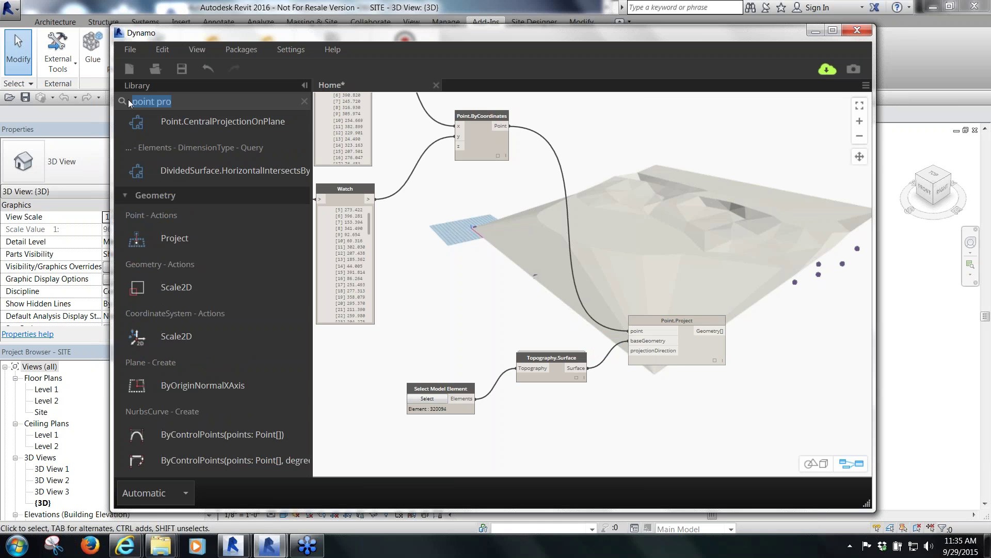
type("z")
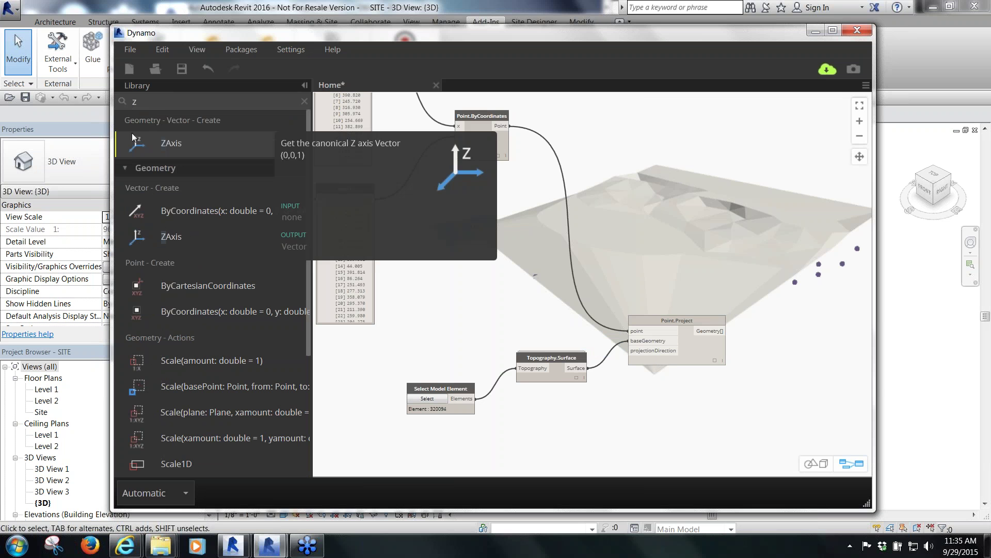
left_click(148, 138)
left_click_drag(596, 273, 593, 414)
left_click(601, 419)
left_click(628, 351)
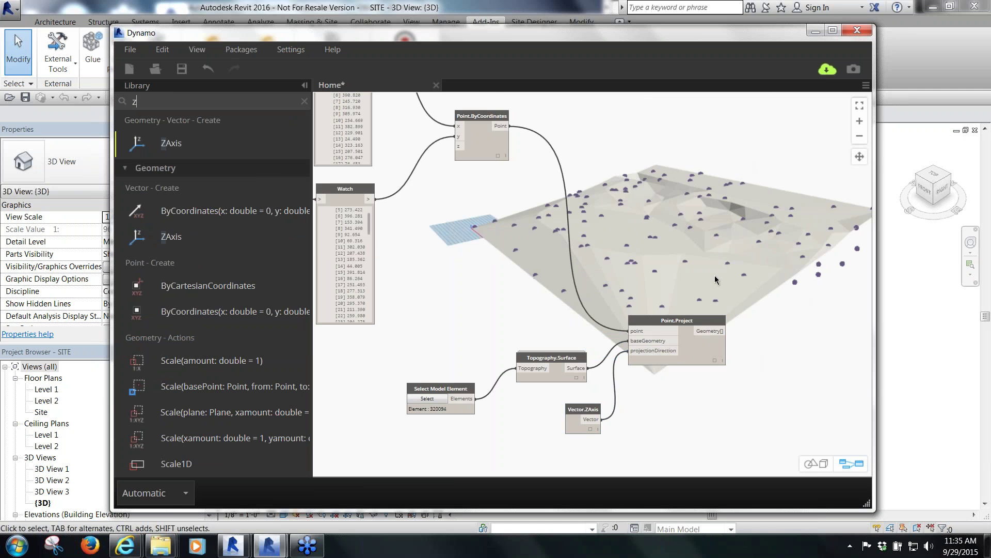
Examine the projected points on the topography preview together with the complete node graph and the Point.Project node
scroll(742, 163, "down", 3)
scroll(568, 271, "down", 2)
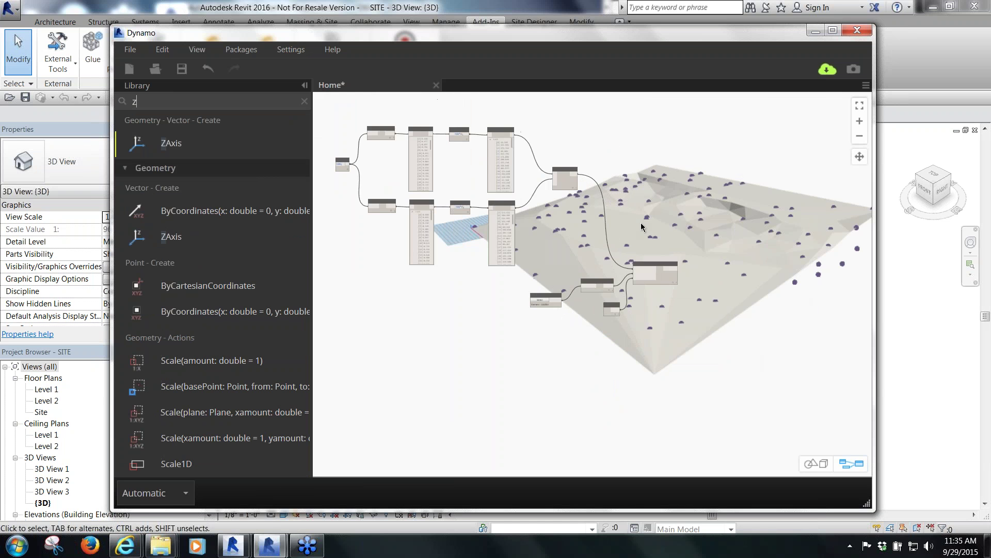
scroll(651, 195, "down", 1)
scroll(650, 193, "down", 1)
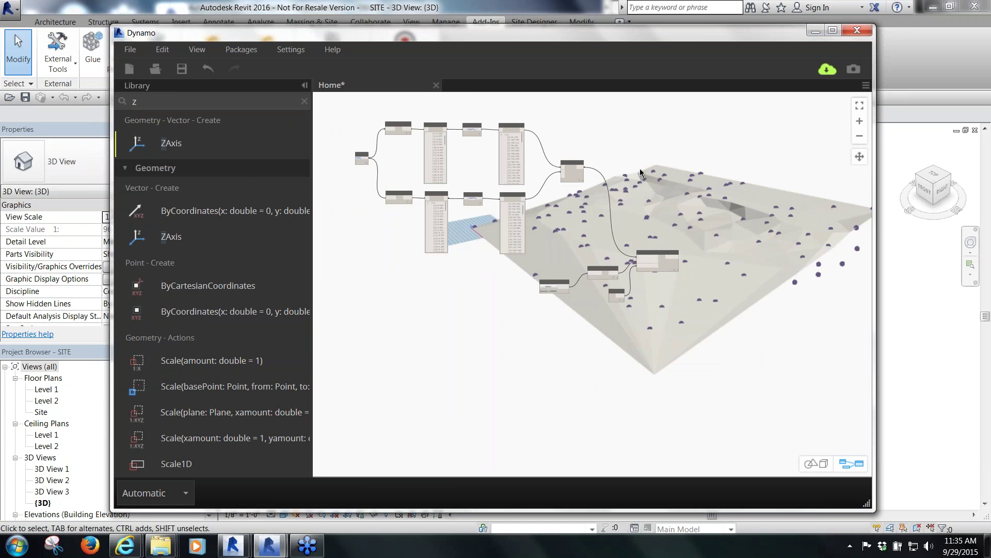
scroll(641, 174, "up", 3)
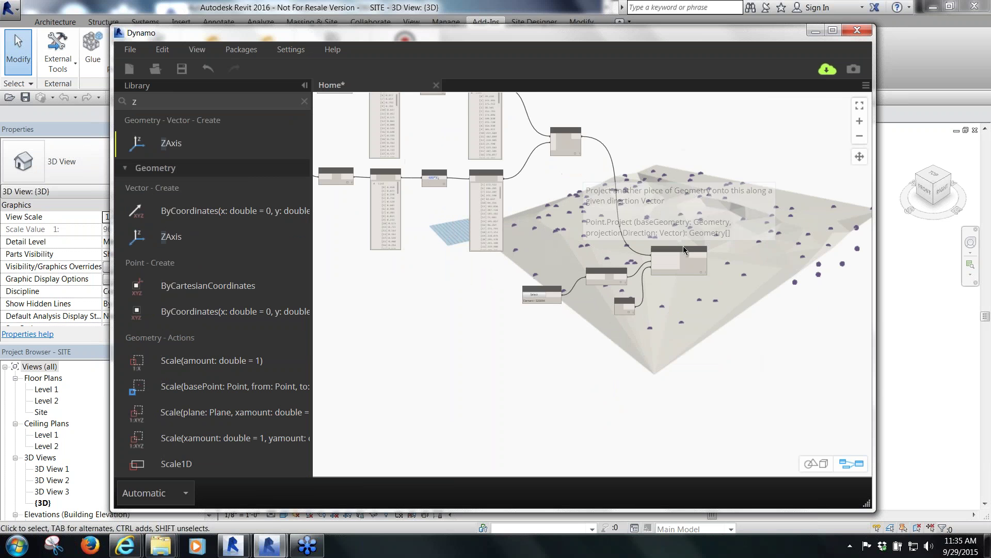
scroll(684, 246, "up", 3)
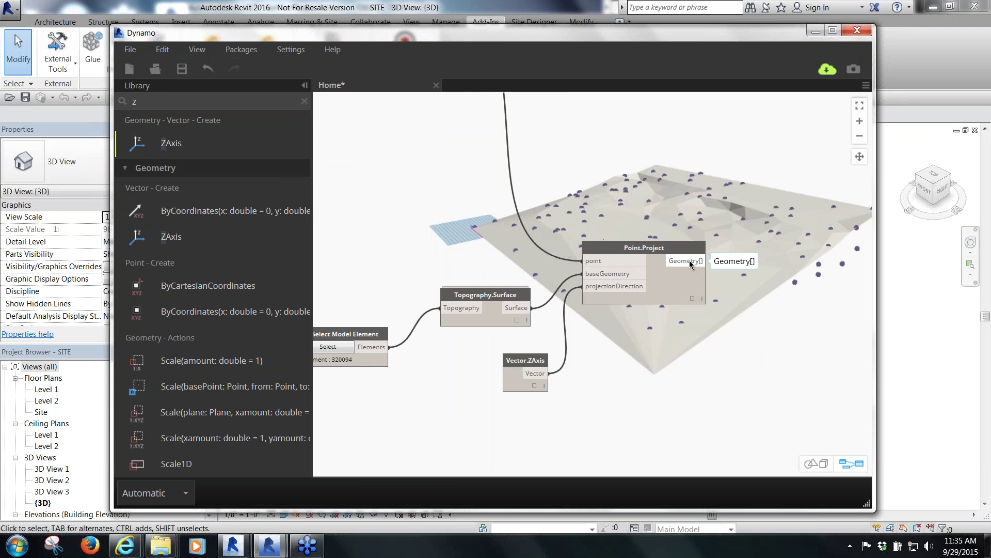
scroll(547, 283, "down", 2)
scroll(547, 283, "down", 2)
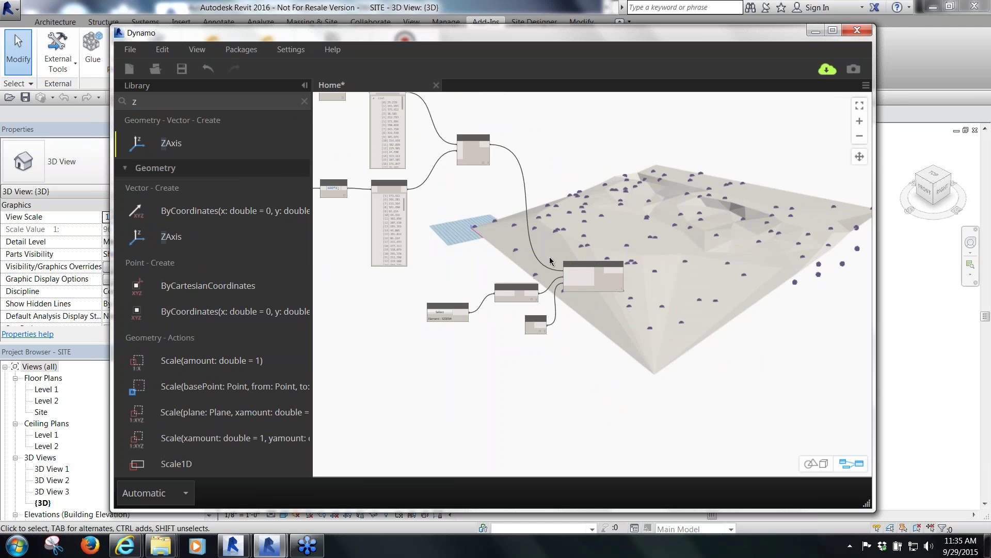
scroll(594, 277, "down", 1)
scroll(686, 300, "down", 1)
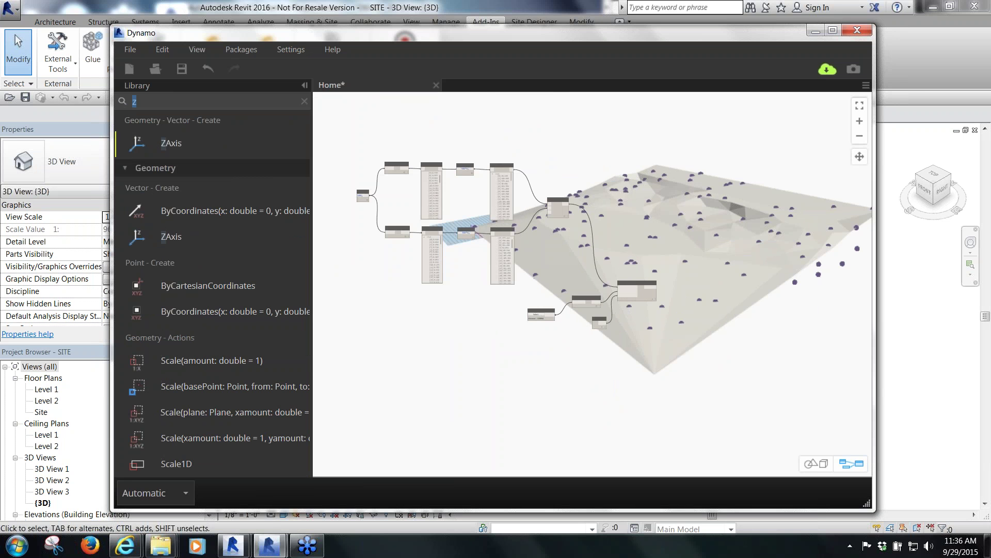
Search the node library for "family", add a FamilyInstance.ByPoint node and place it beside Point.Project
type("family")
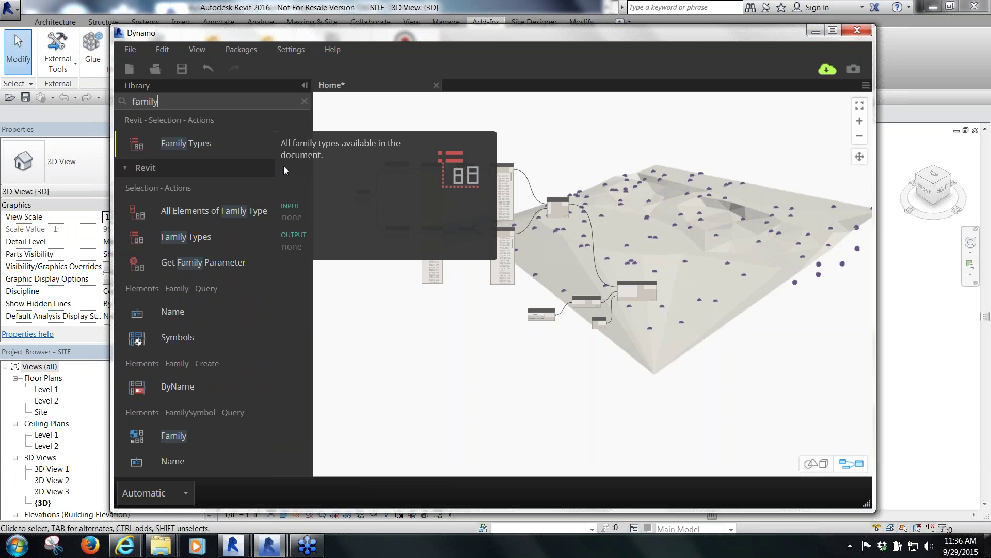
left_click_drag(308, 128, 231, 262)
mouse_move(203, 266)
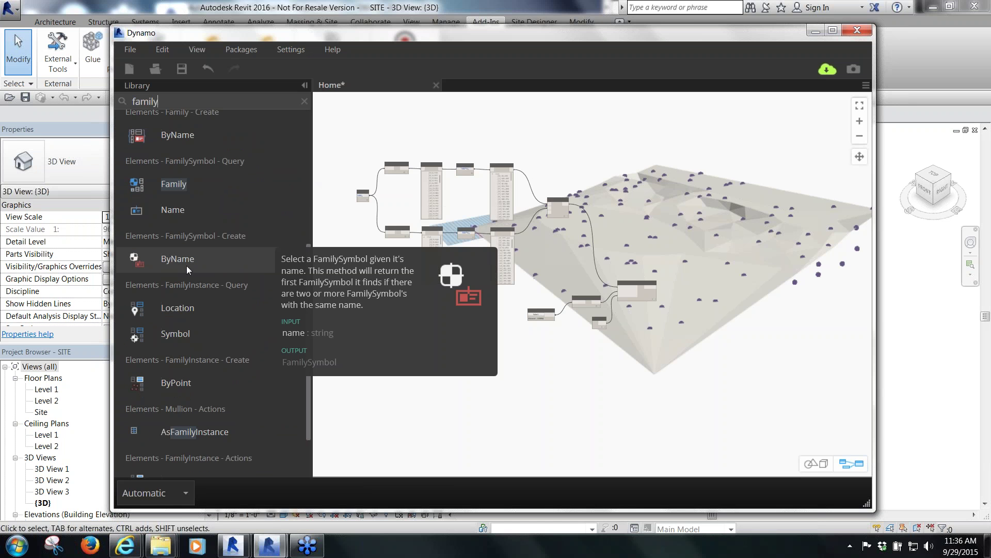
scroll(170, 364, "down", 1)
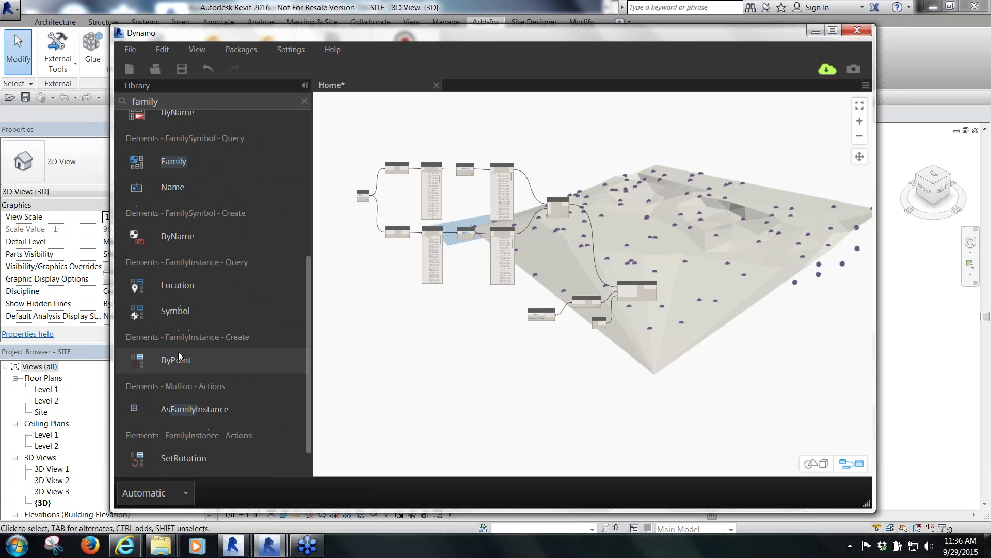
left_click(178, 356)
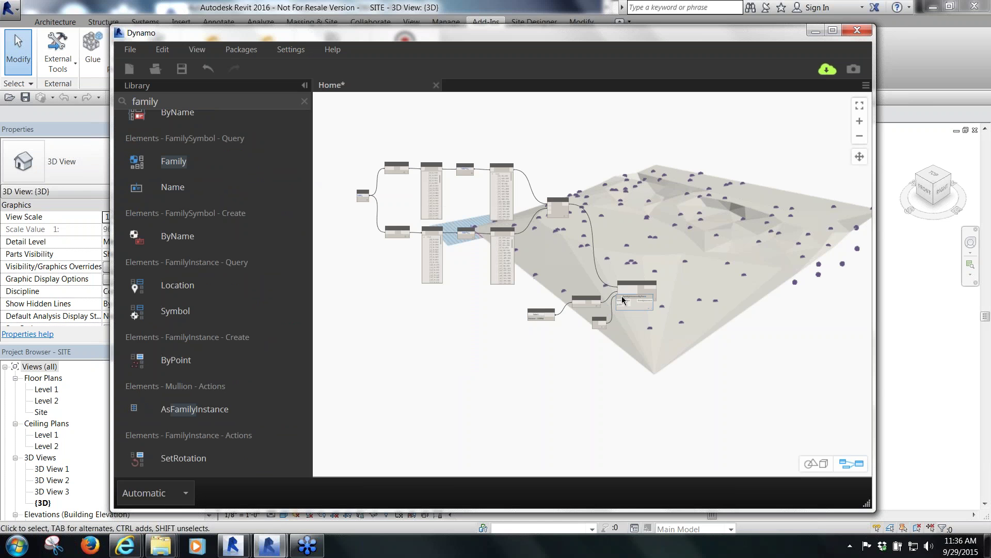
left_click_drag(623, 300, 673, 267)
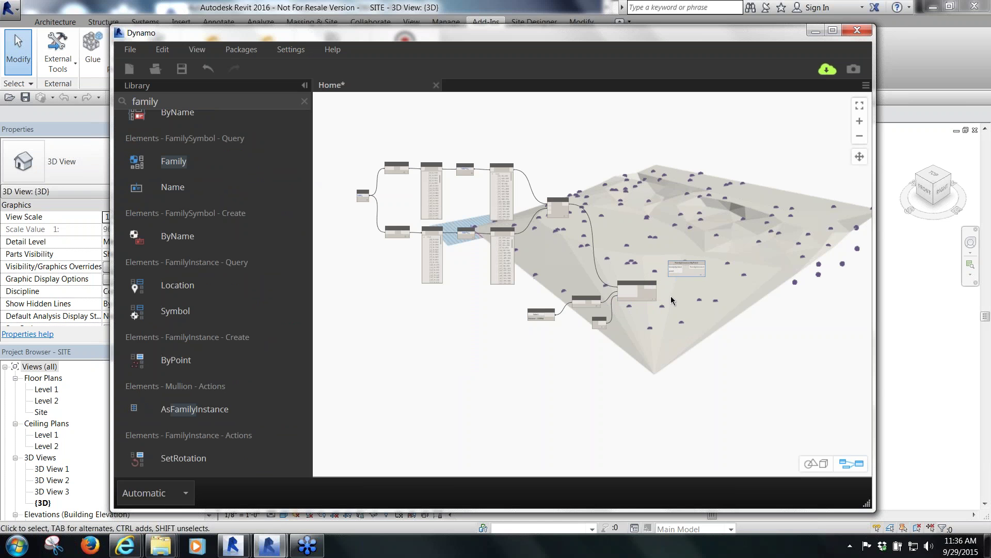
Connect the Geometry[] output of Point.Project to the point input of FamilyInstance.ByPoint
scroll(673, 285, "up", 5)
left_click(622, 277)
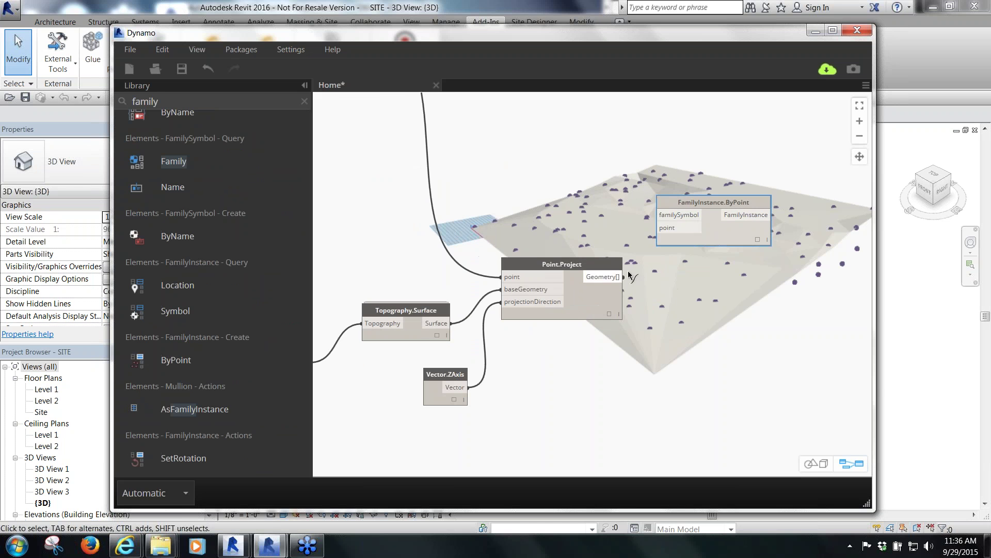
left_click(658, 227)
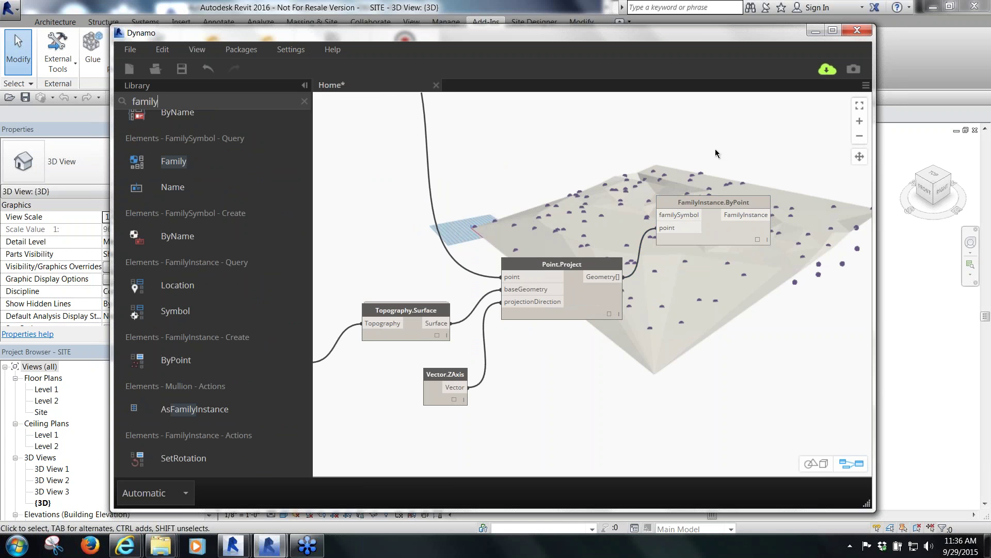
scroll(634, 275, "down", 5)
scroll(619, 306, "up", 5)
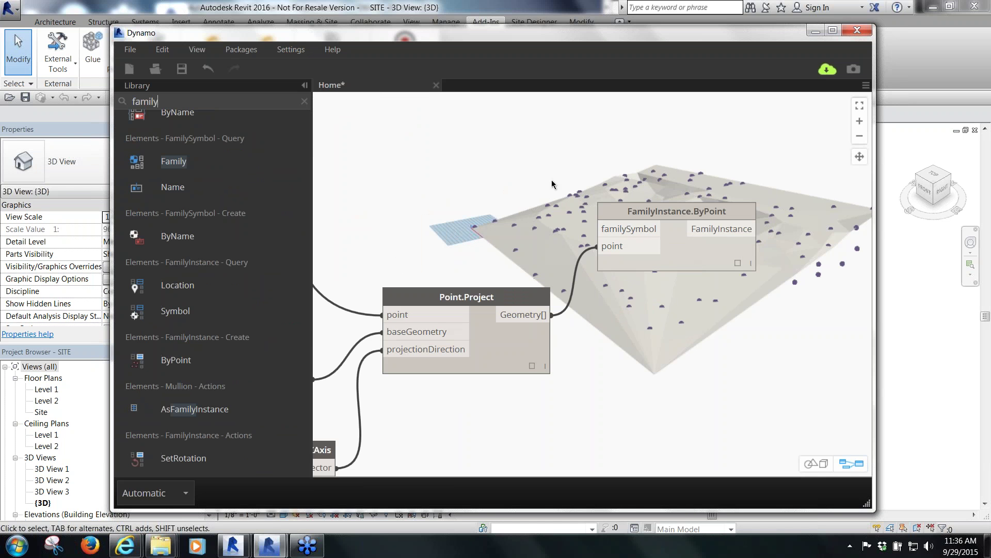
left_click(644, 215)
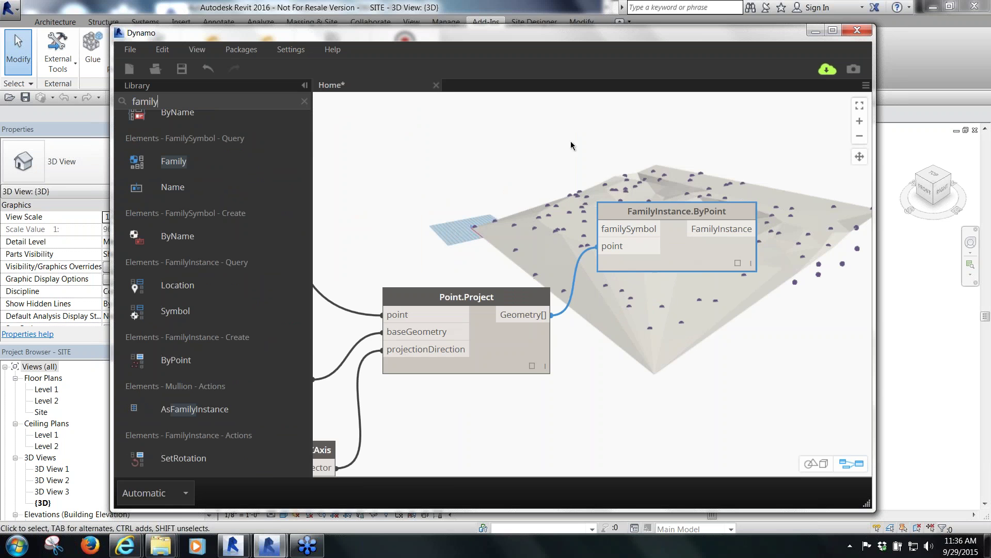
left_click(620, 281)
scroll(649, 295, "down", 1)
scroll(649, 294, "down", 3)
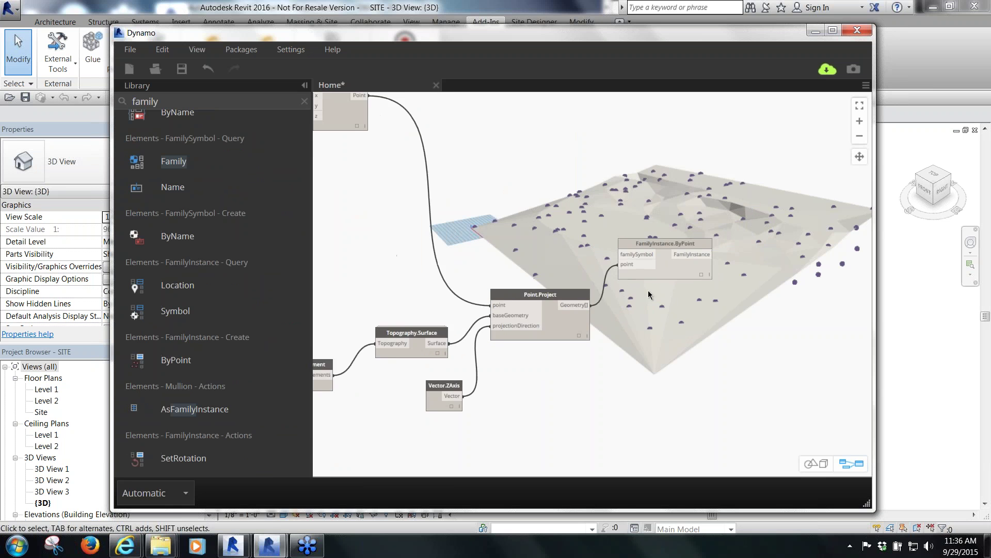
Add a Family Types node from the "family" search results and place it above and to the left of FamilyInstance.ByPoint
scroll(233, 124, "up", 1)
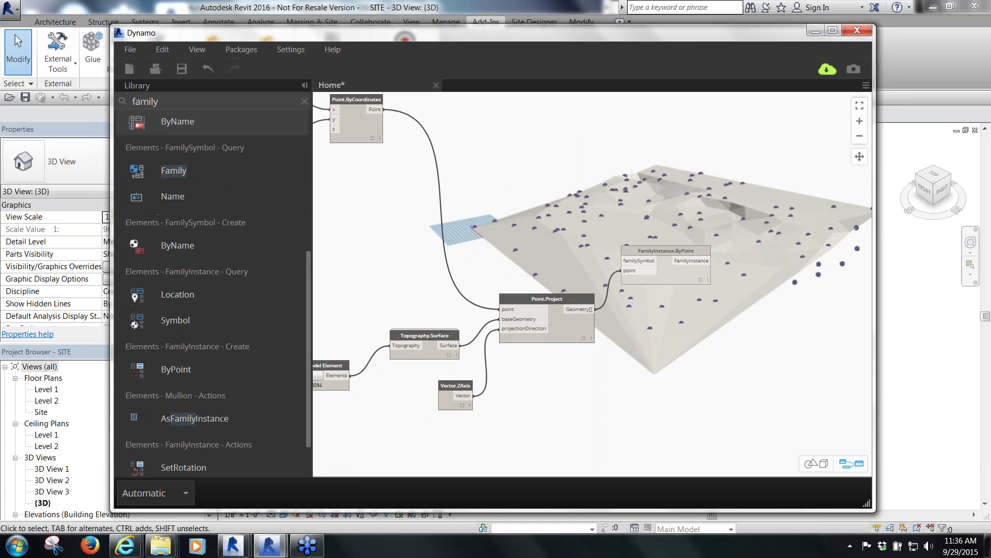
left_click_drag(157, 104, 131, 104)
left_click(188, 105)
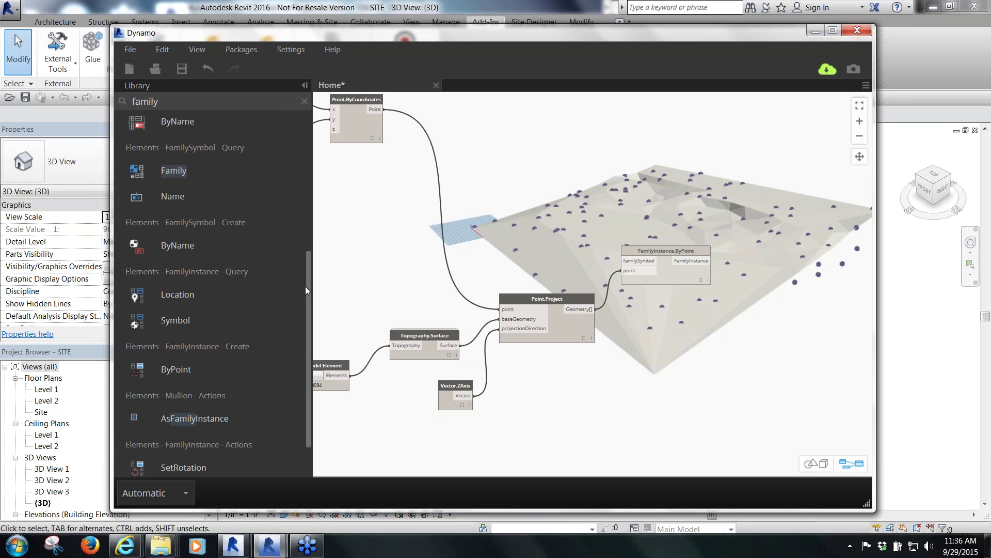
scroll(308, 283, "down", 3)
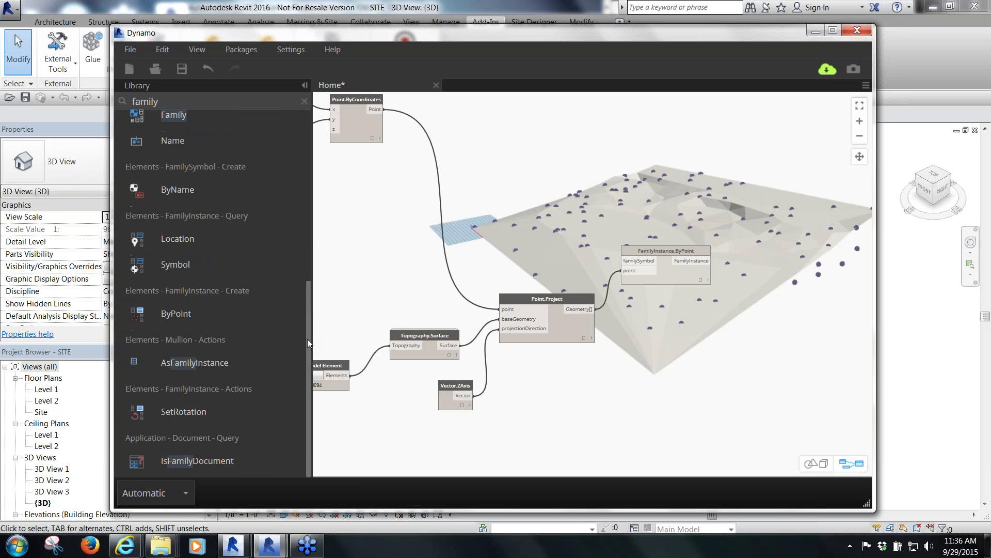
scroll(306, 302, "up", 6)
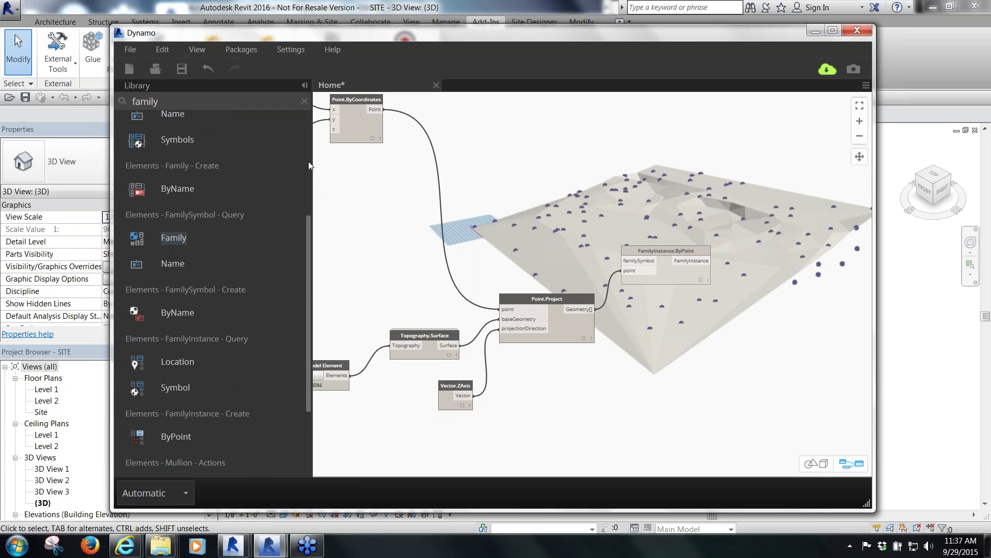
scroll(304, 185, "up", 10)
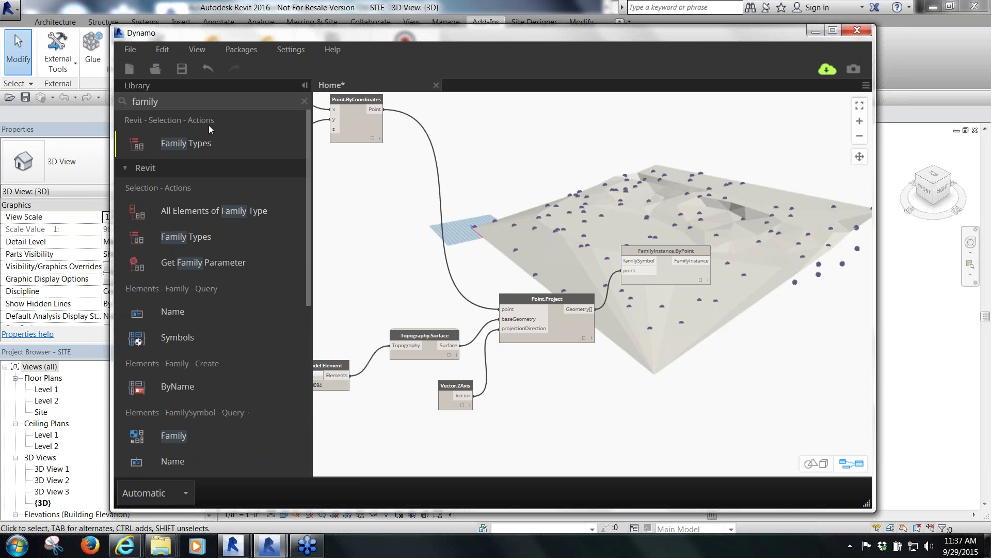
mouse_move(200, 136)
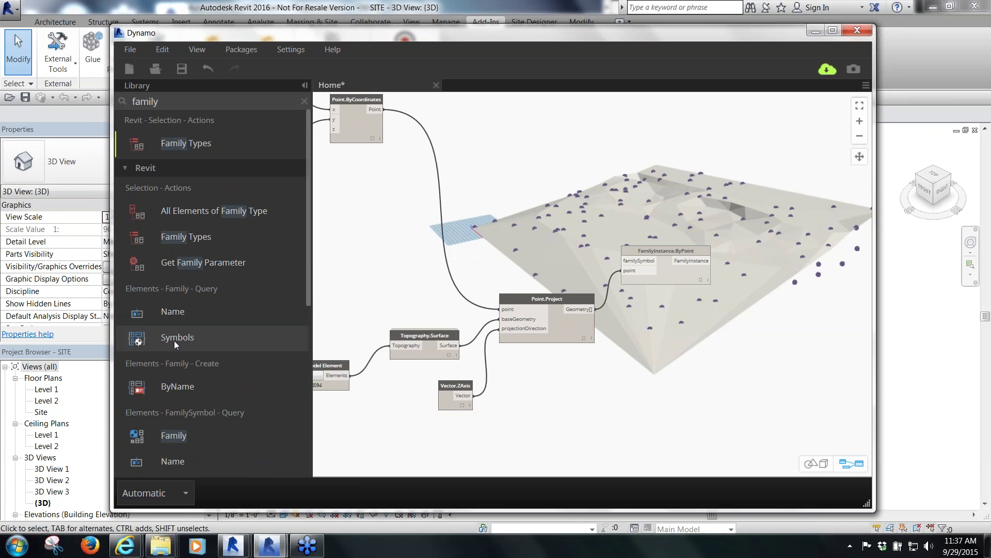
left_click(191, 145)
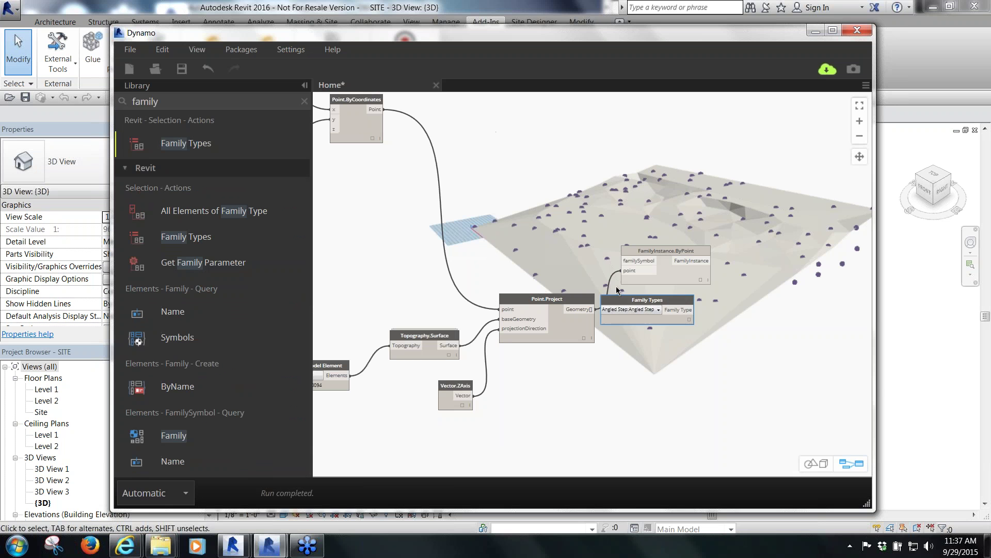
left_click_drag(626, 300, 518, 158)
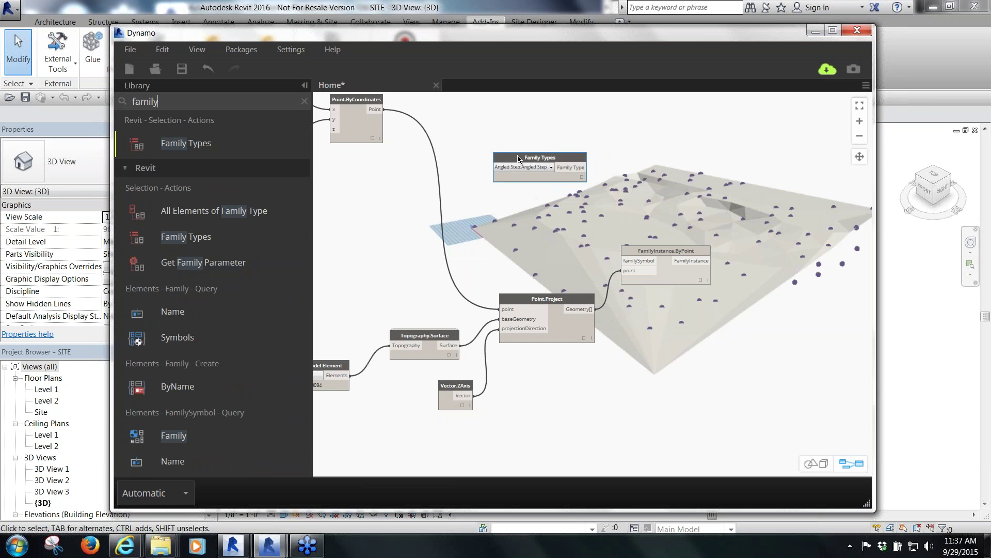
left_click(566, 132)
Set the Family Types node to "RPC Tree - Deciduous:Scarlet Oak - 42'"
mouse_move(523, 30)
left_mouse_down()
mouse_move(555, 415)
mouse_move(526, 225)
mouse_move(526, 44)
left_mouse_up()
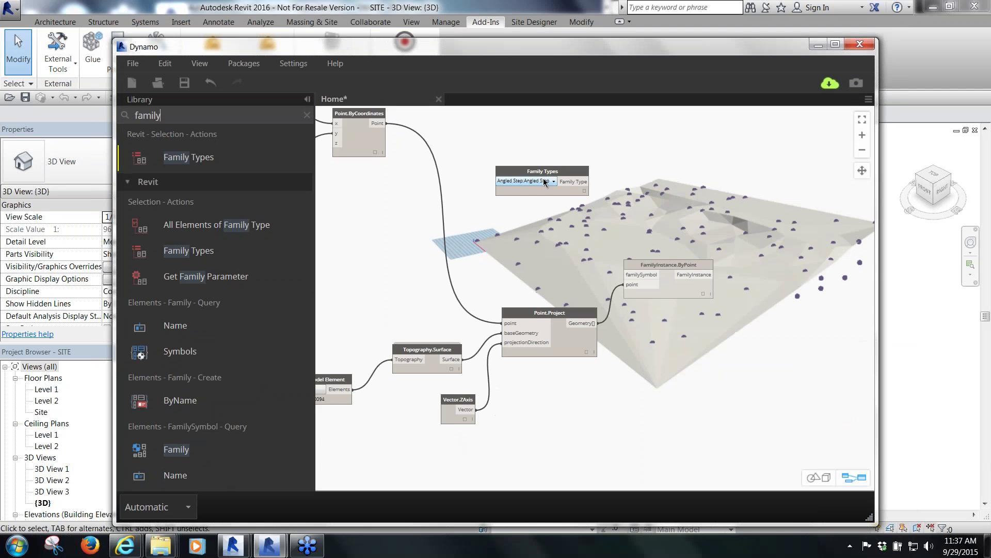
scroll(547, 165, "up", 5)
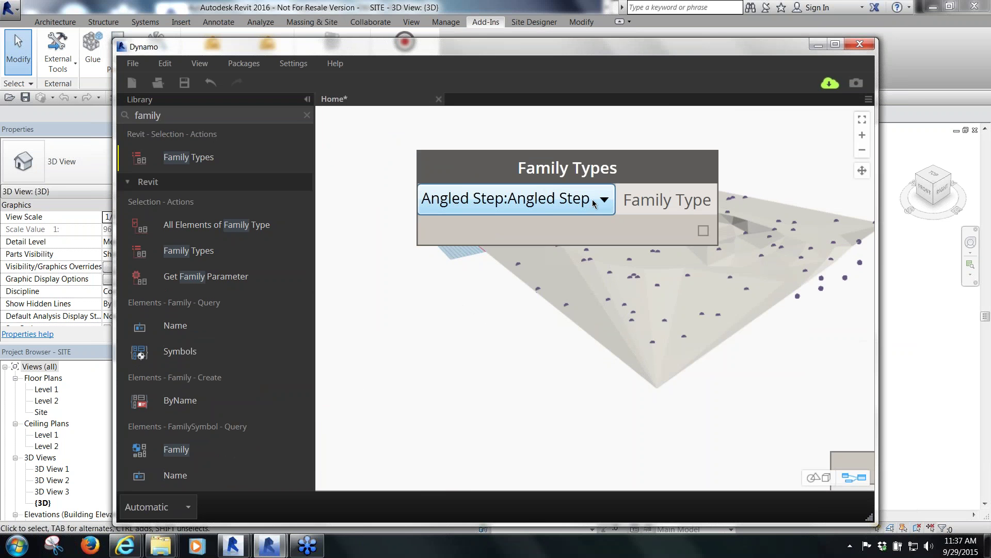
left_click(599, 201)
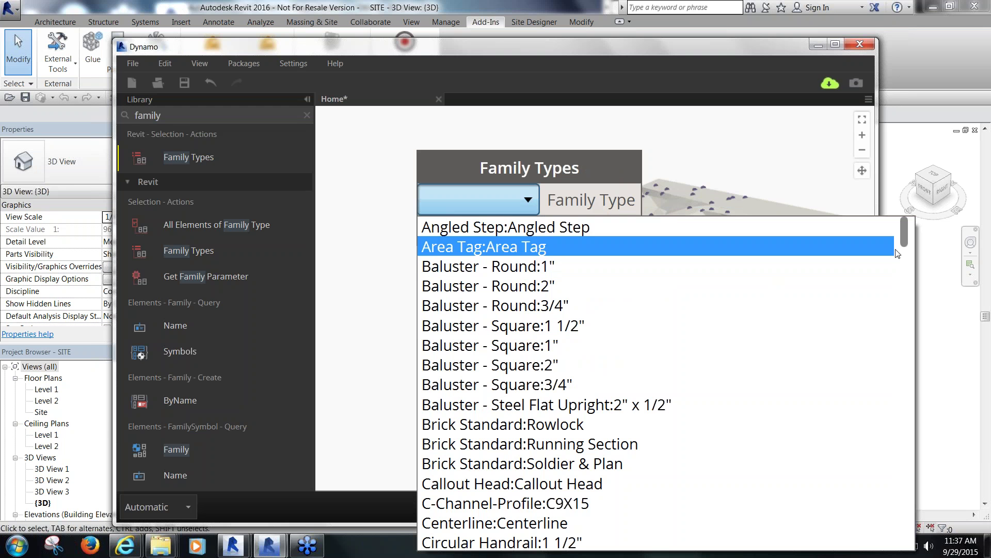
left_click_drag(904, 240, 895, 358)
left_click_drag(895, 366, 888, 438)
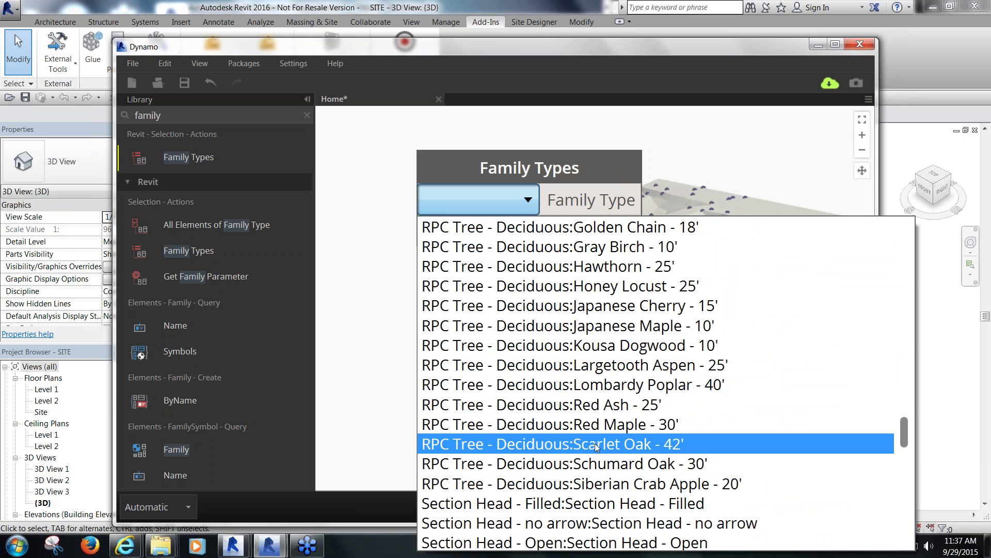
left_click(649, 445)
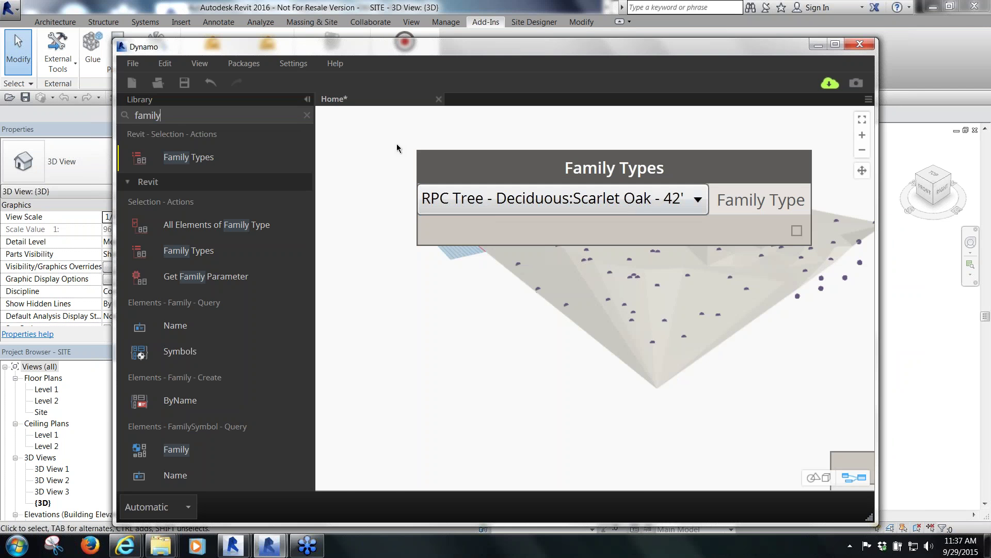
scroll(397, 148, "down", 5)
Connect the Family Type output of Family Types to the familySymbol input of FamilyInstance.ByPoint
left_click_drag(470, 157, 425, 153)
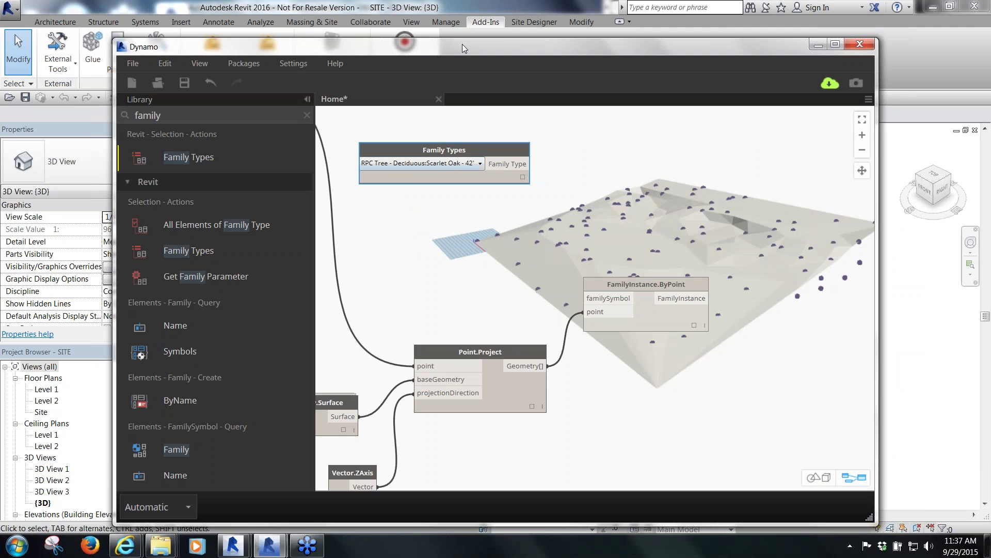
left_click_drag(463, 44, 362, 28)
left_click(430, 149)
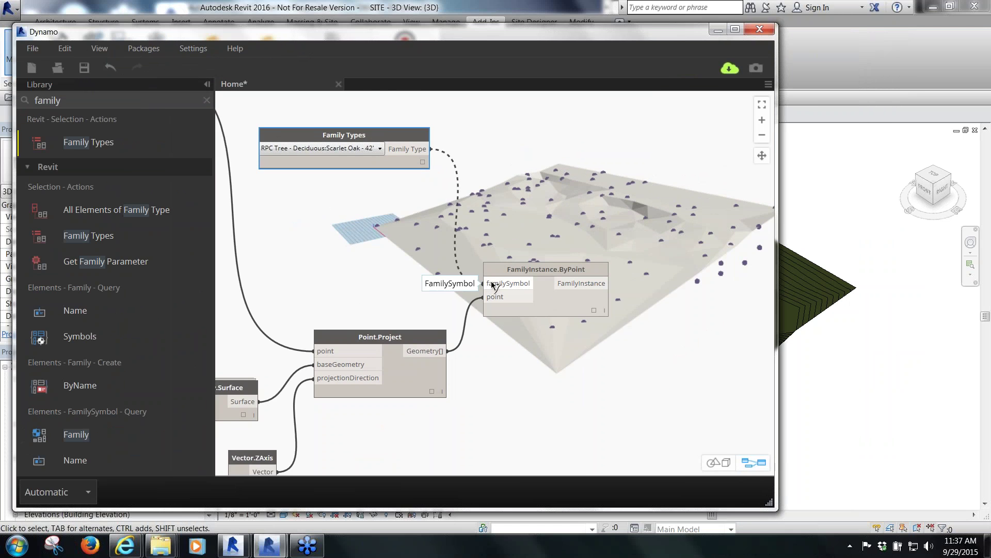
left_click(504, 284)
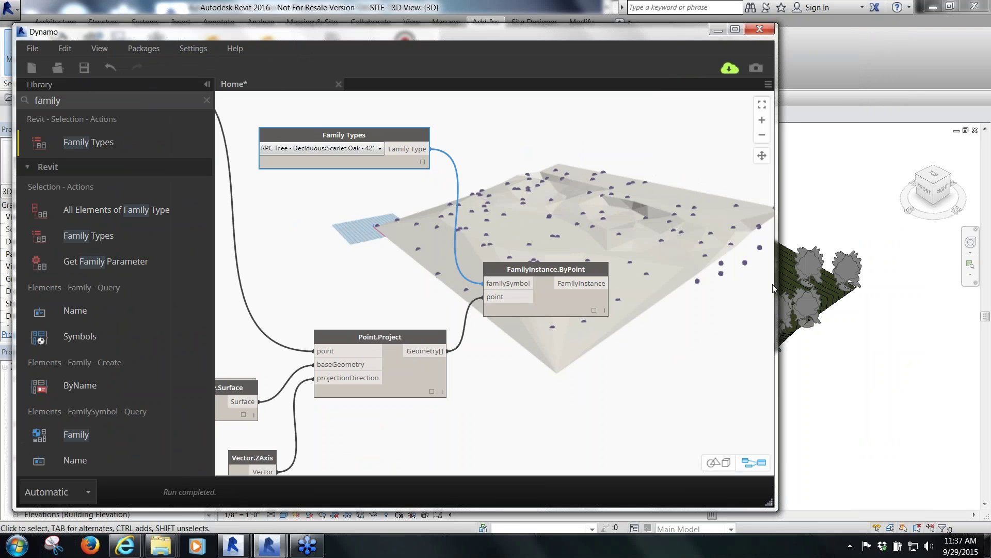
Switch to Revit, open the Site floor plan and examine how the trees are distributed around the building
left_click(717, 30)
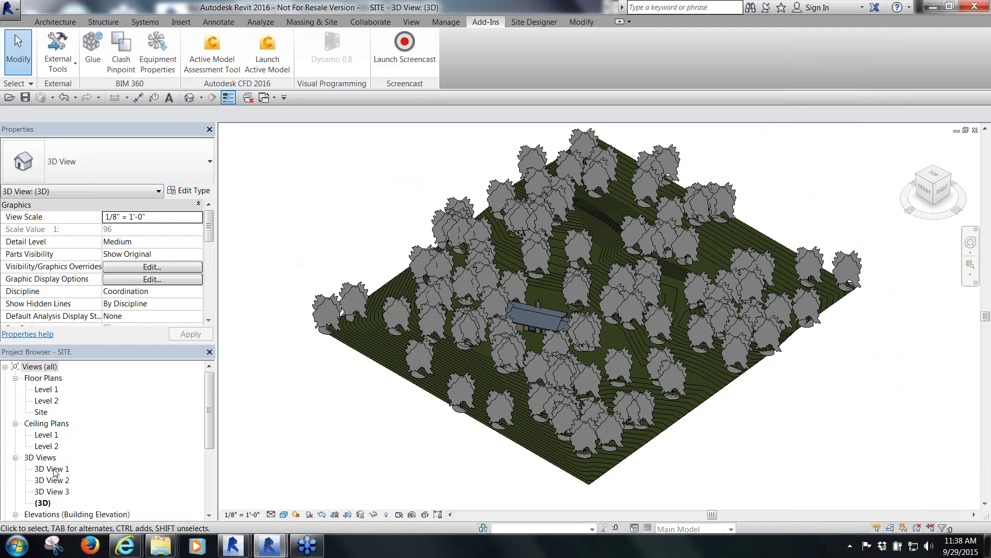
double_click(46, 413)
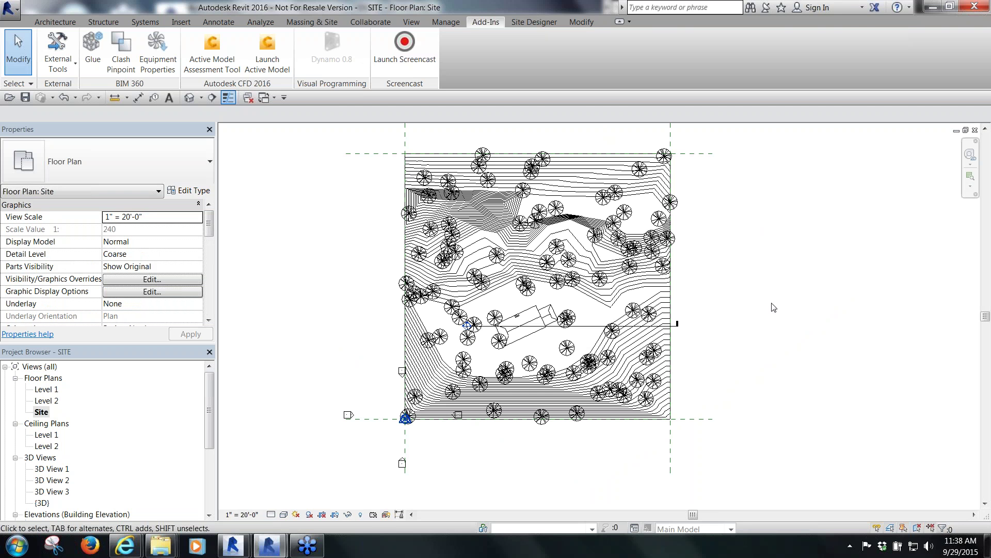
scroll(501, 364, "up", 3)
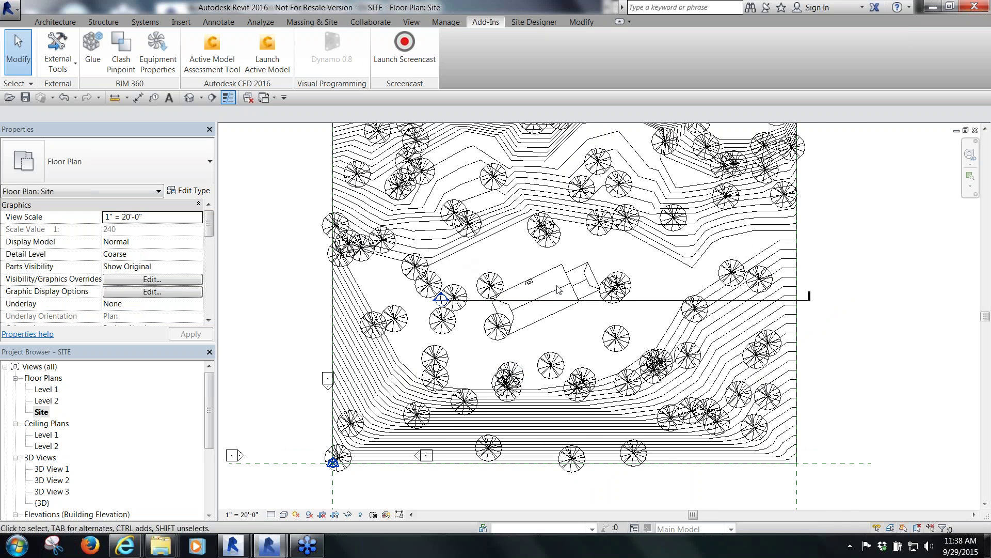
scroll(570, 295, "up", 1)
scroll(578, 292, "down", 2)
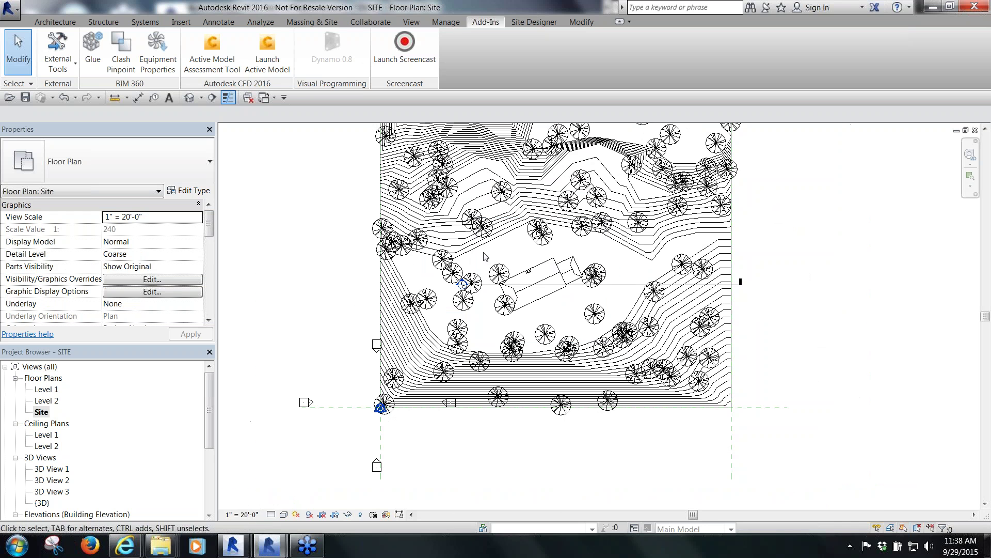
scroll(589, 289, "up", 2)
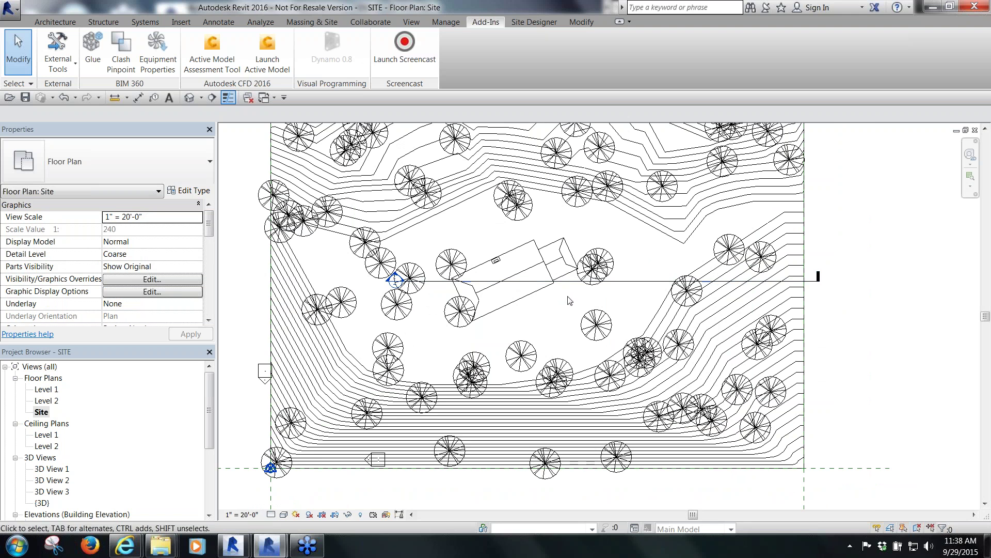
scroll(394, 267, "down", 2)
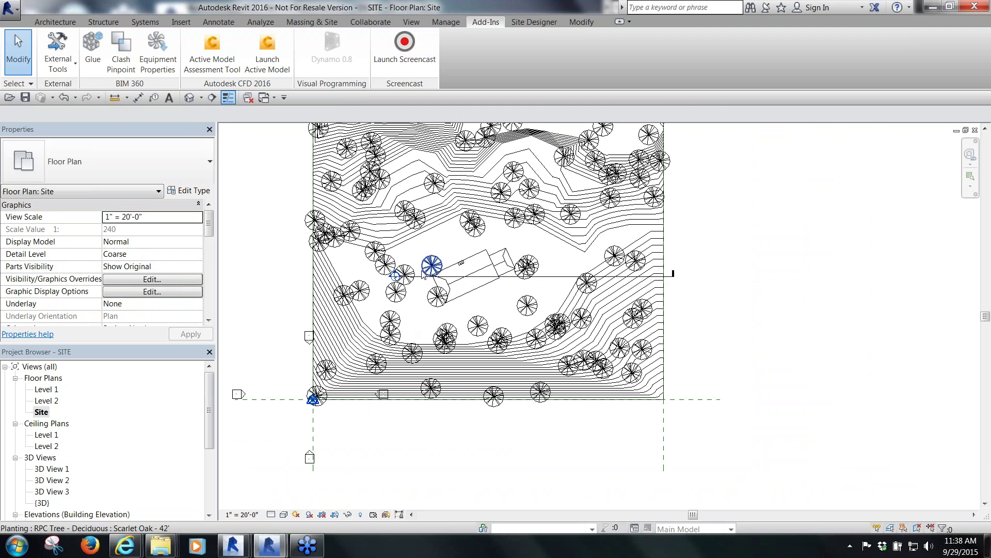
scroll(379, 286, "up", 3)
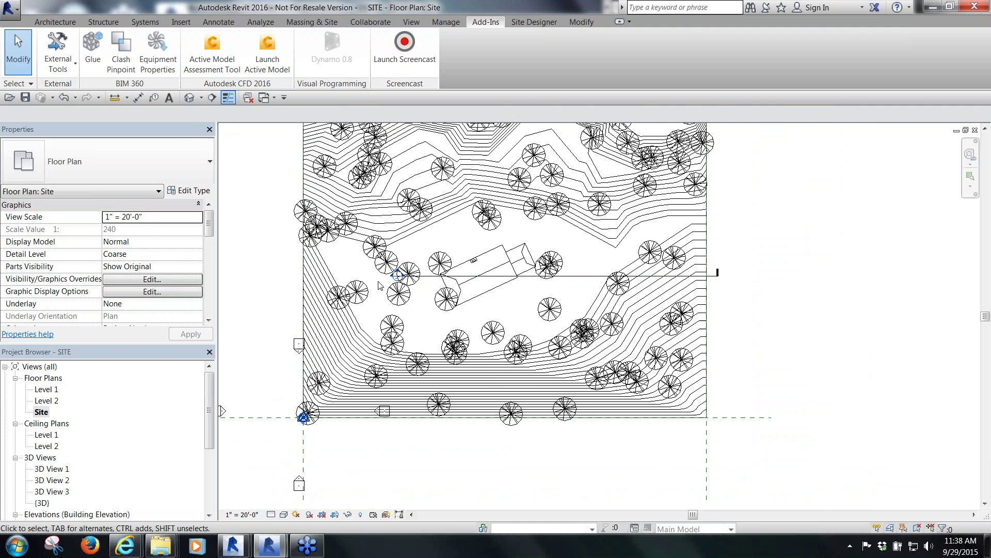
scroll(379, 285, "up", 1)
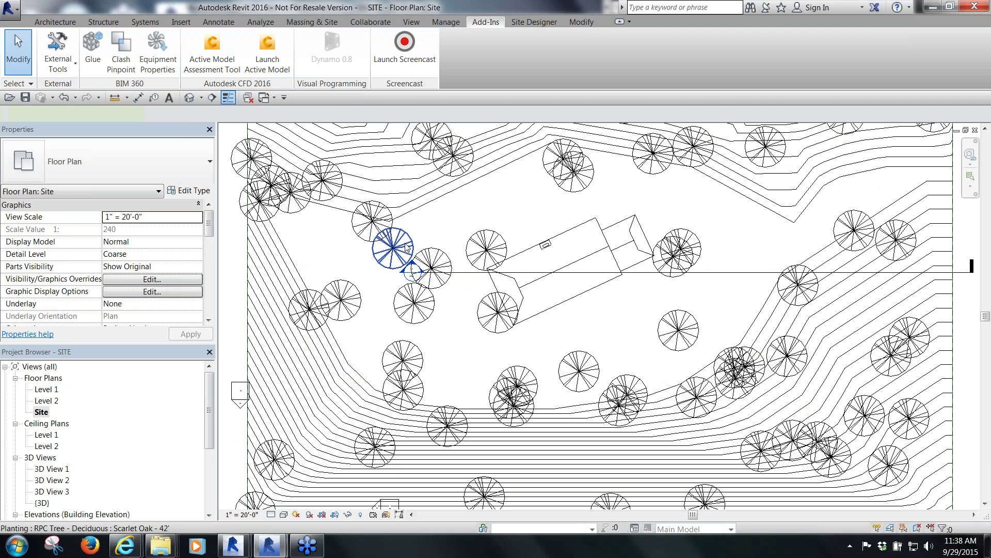
Select a single tree west of the building, clear the selection and examine the whole site plan
left_click(406, 247)
key("Escape")
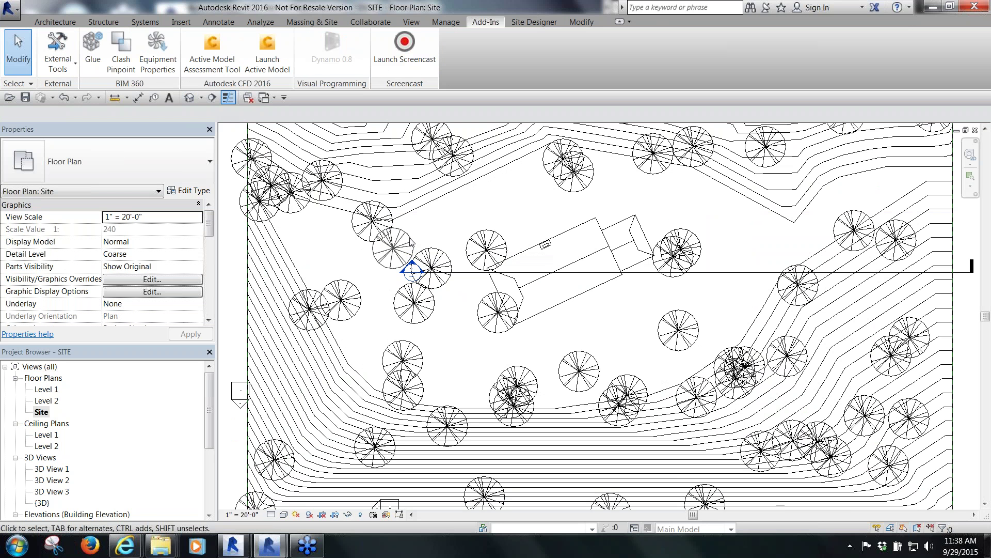
left_click(407, 246)
key("Escape")
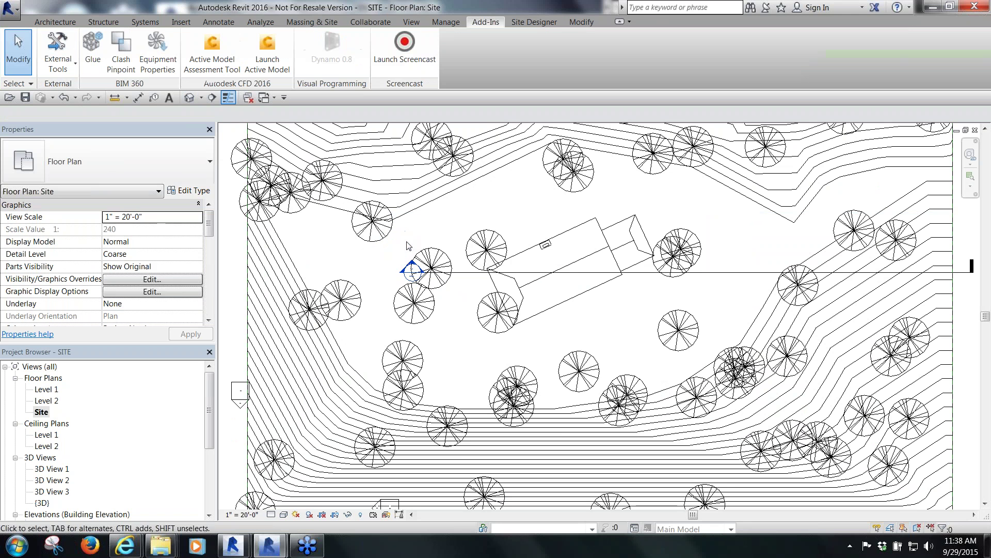
scroll(425, 258, "down", 3)
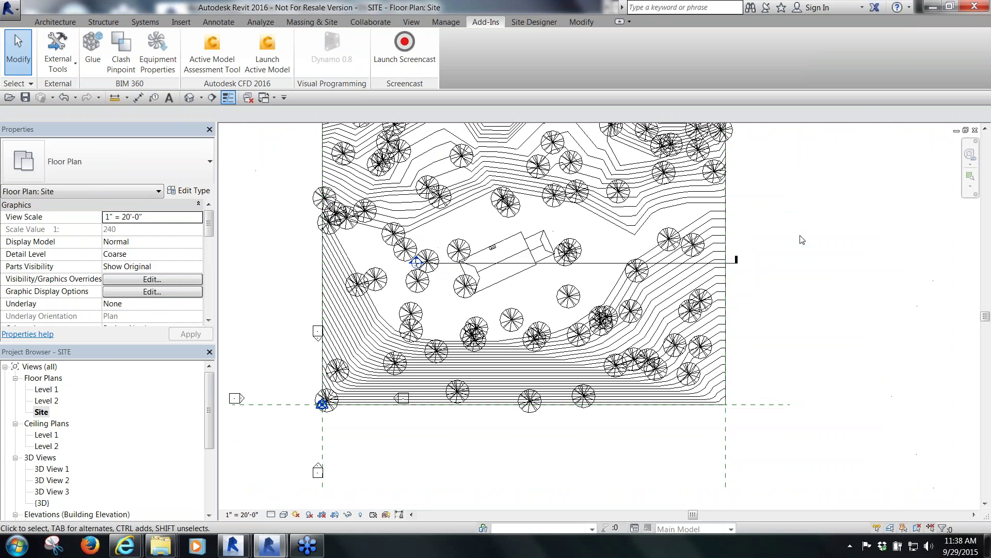
scroll(425, 258, "down", 2)
middle_click_drag(424, 259, 545, 341)
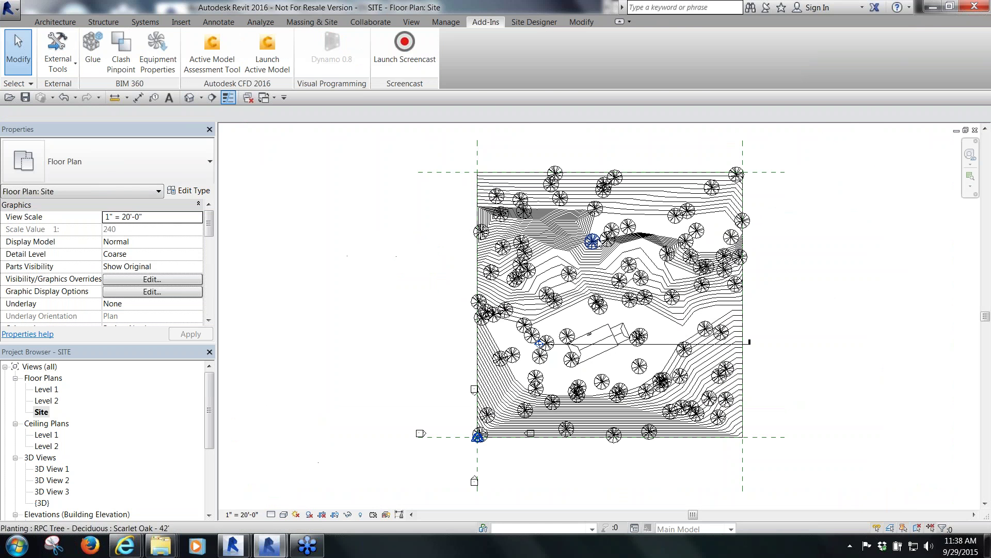
Return to the default 3D view, check the properties of the westernmost tree and view the planted topography from another angle
left_click(190, 97)
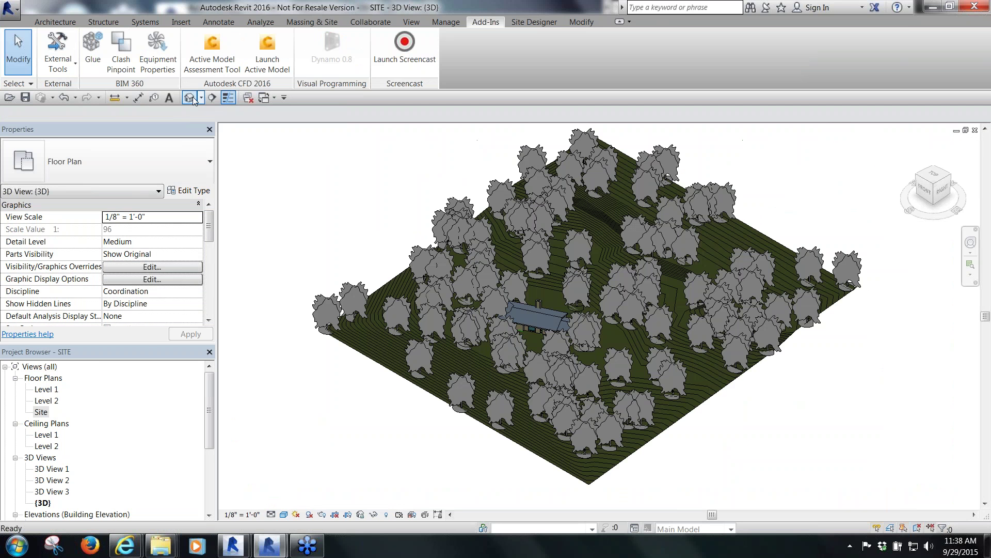
left_click(326, 304)
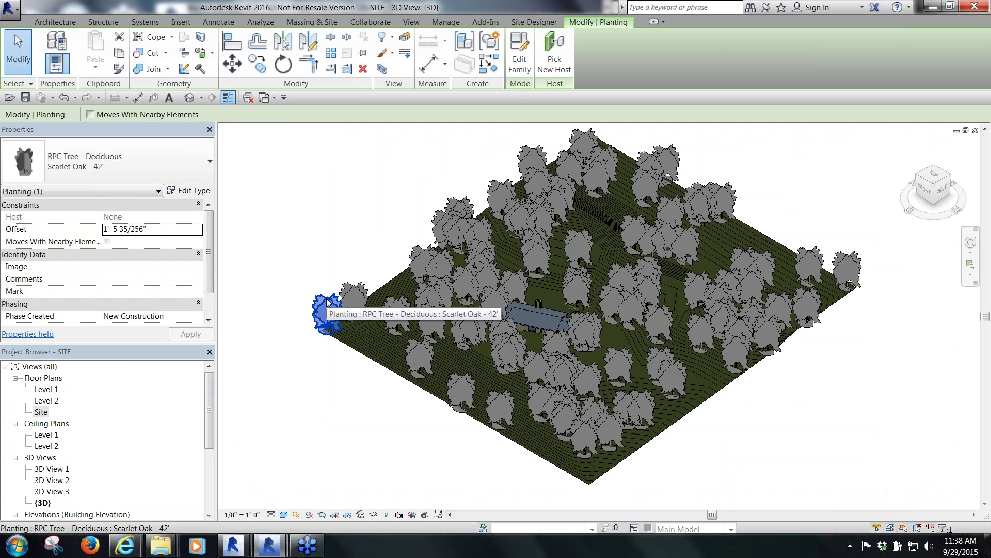
key("Escape")
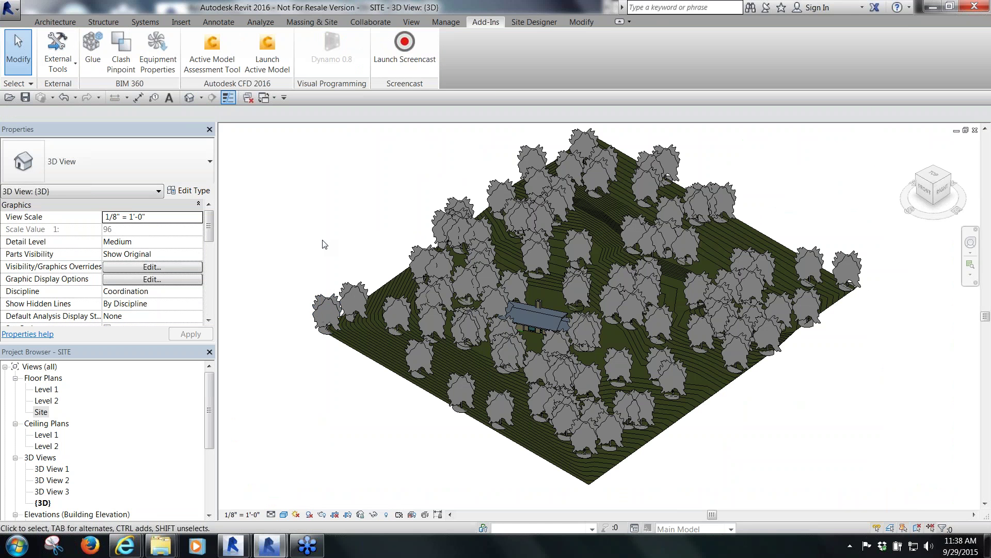
middle_click_drag(835, 421, 542, 476, "shift")
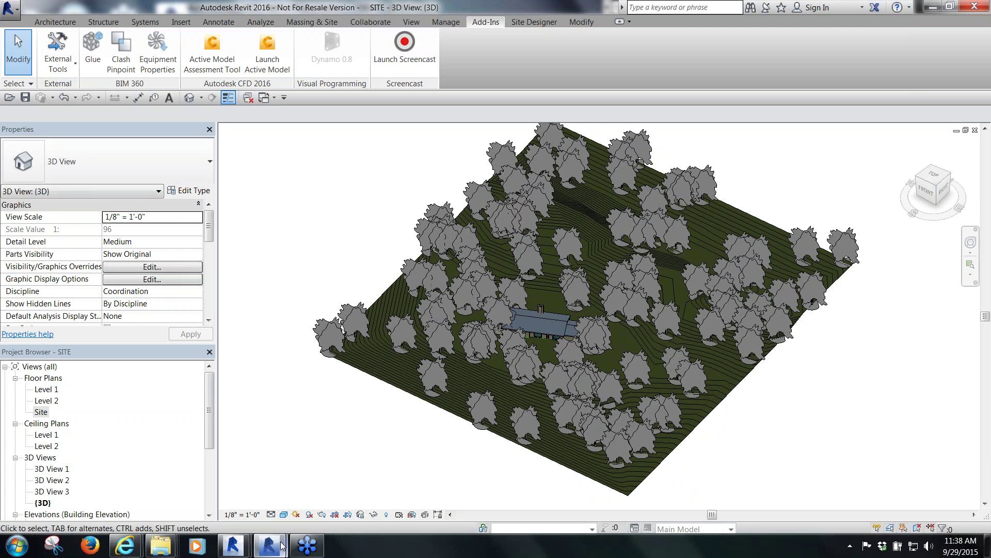
Switch back to Dynamo and review the node graph from Point.ByCoordinates to FamilyInstance.ByPoint
mouse_move(274, 552)
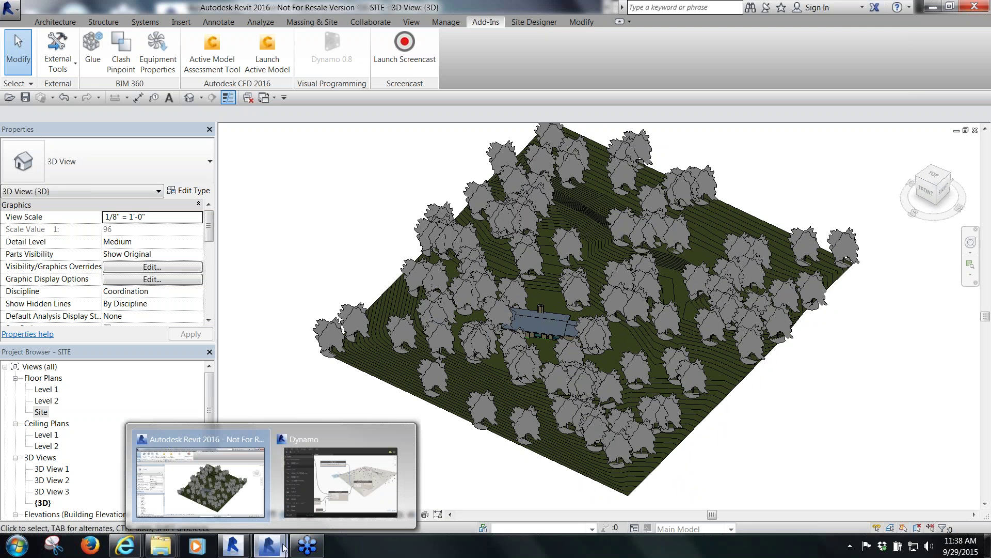
left_click(336, 479)
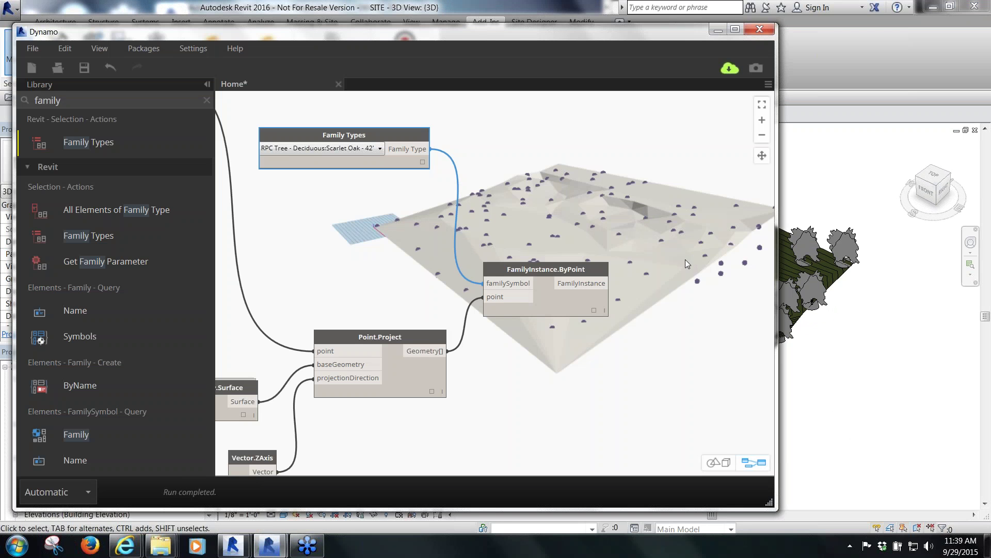
scroll(689, 271, "down", 3)
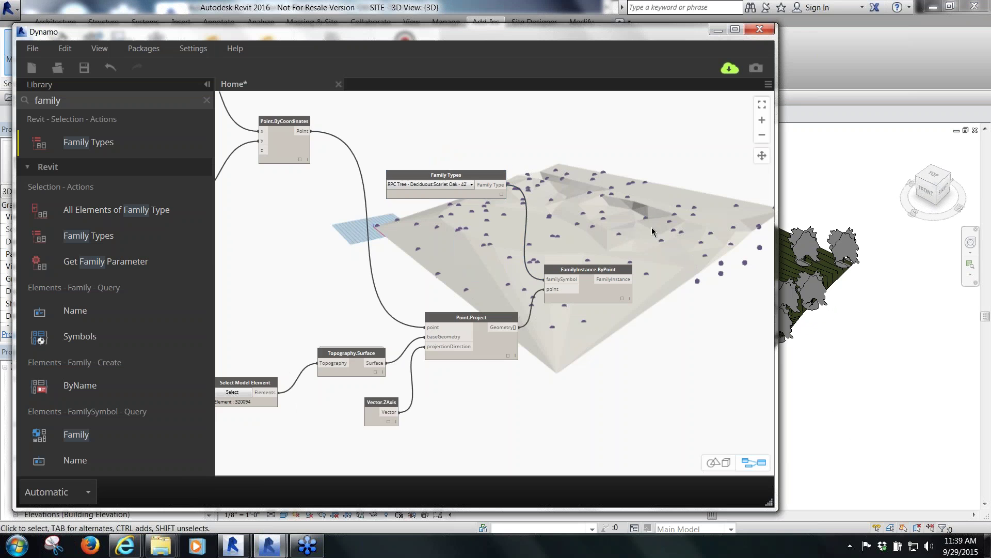
Duplicate the entire tree-placement node graph, from the point-count Code Block through FamilyInstance.ByPoint
scroll(653, 233, "down", 3)
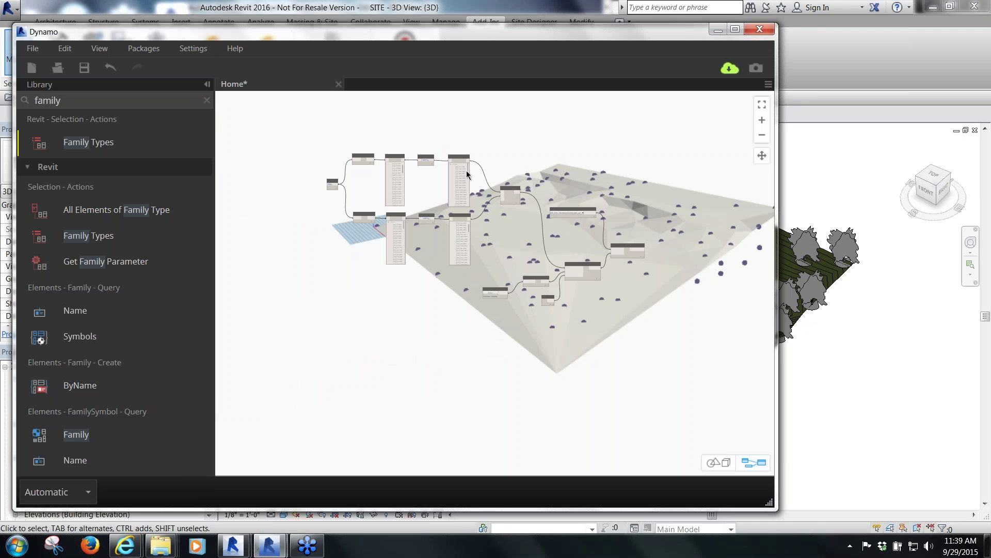
scroll(480, 307, "down", 1)
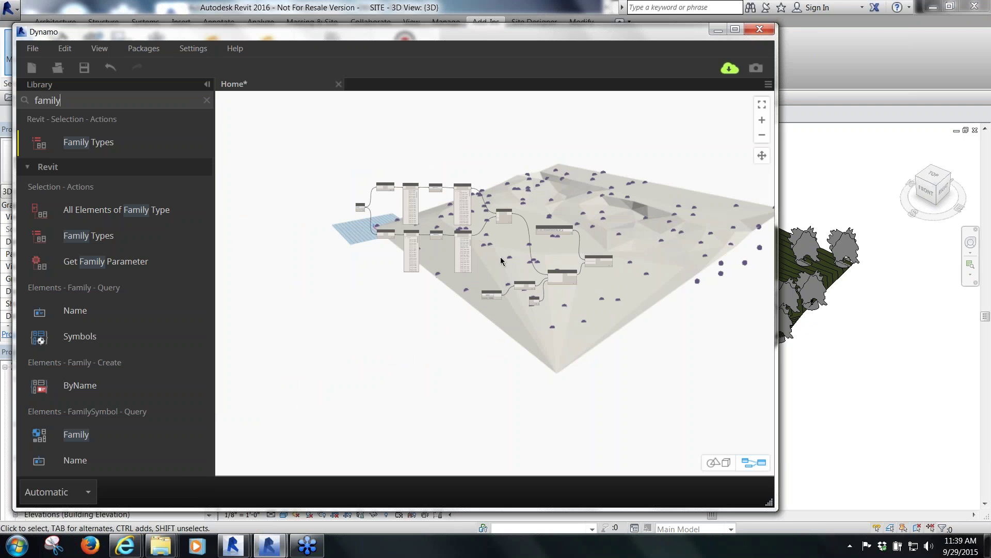
scroll(501, 260, "up", 1)
left_click_drag(339, 177, 656, 362)
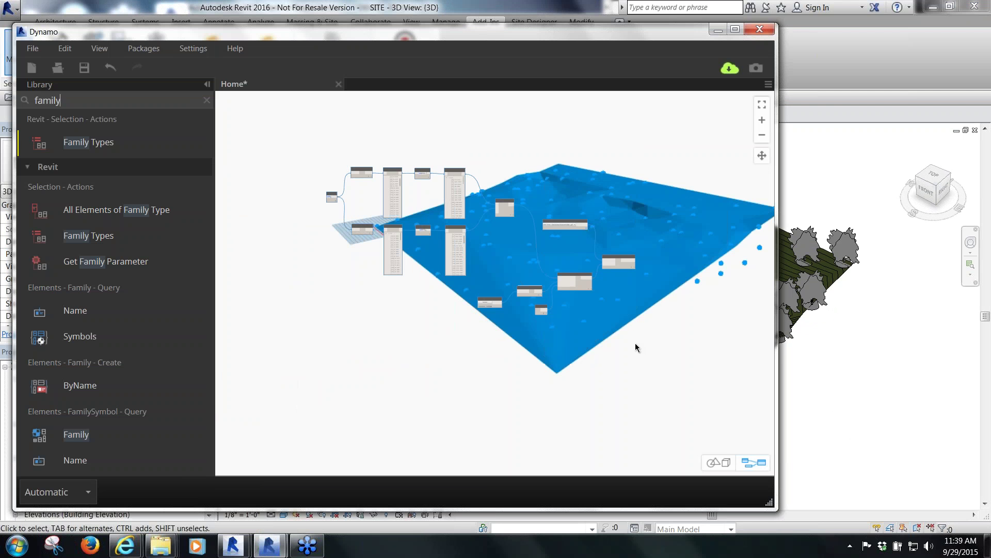
middle_click_drag(369, 116, 391, 233)
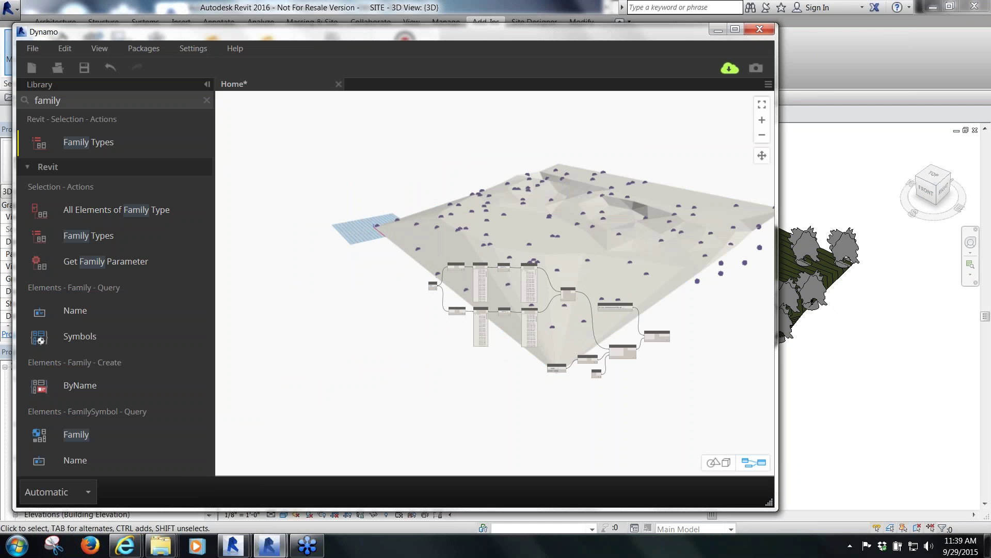
key("ctrl+v")
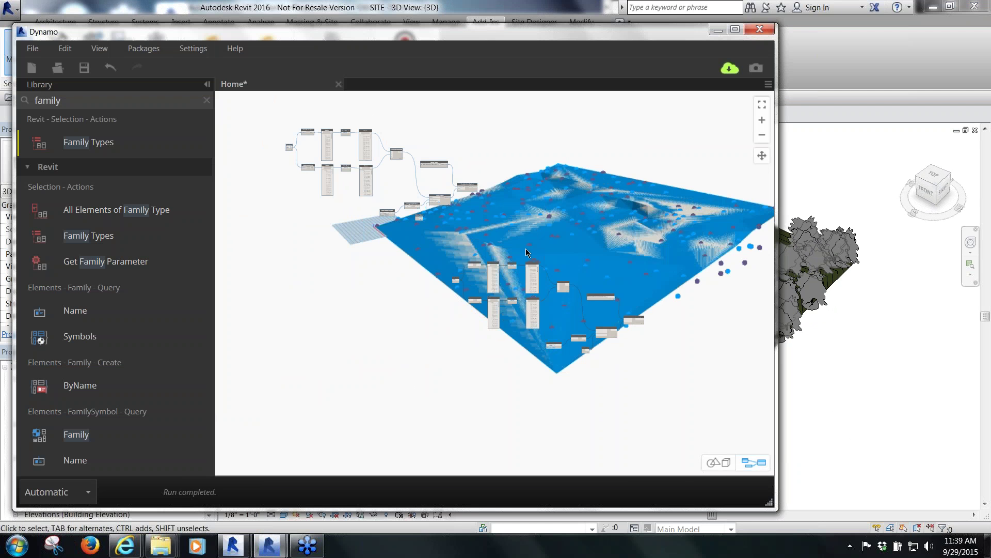
Change the graph's run mode from Automatic to Manual
left_click(92, 486)
left_click(40, 432)
scroll(61, 445, "down", 6)
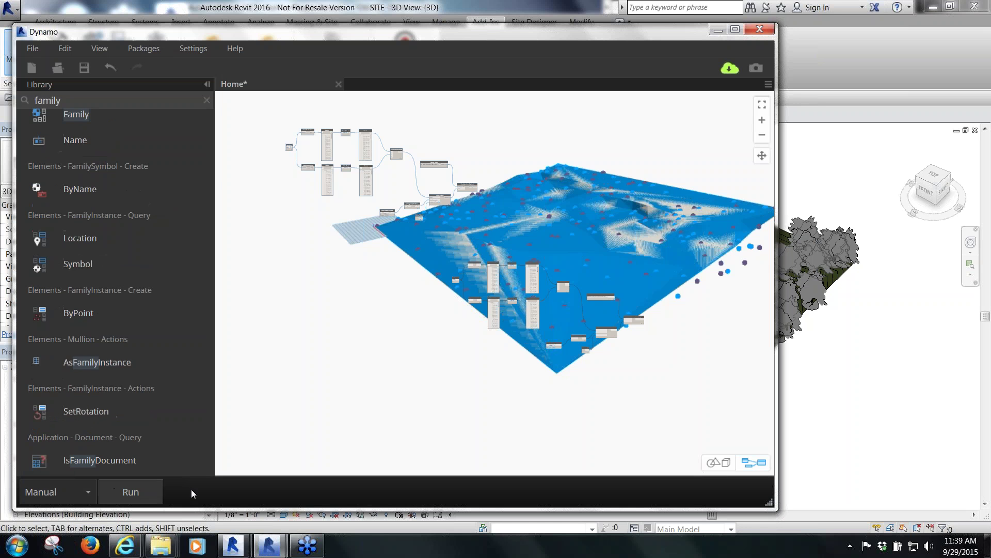
Set the duplicated graph's Family Types node to RPC Tree - Deciduous:Kousa Dogwood - 10'
scroll(453, 184, "up", 6)
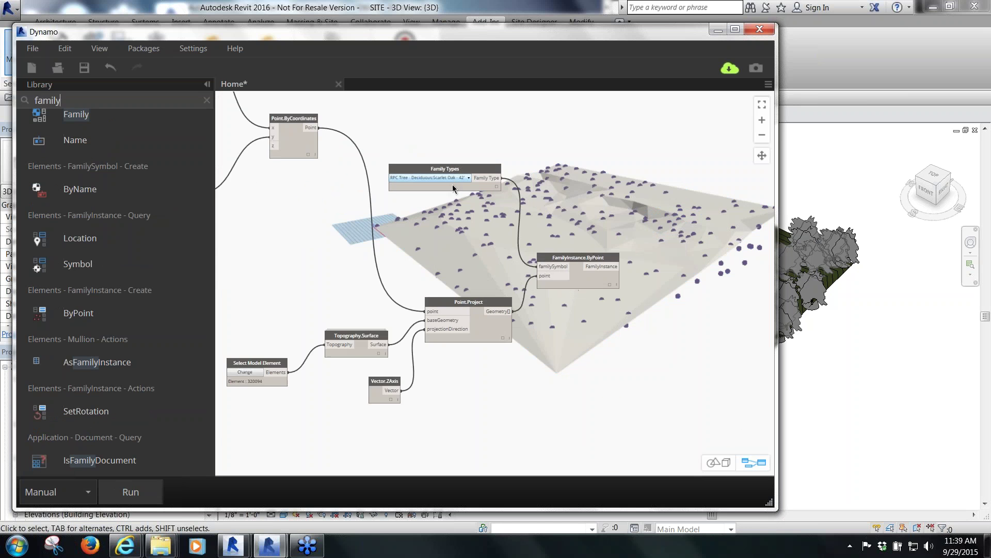
scroll(452, 184, "up", 3)
scroll(631, 200, "down", 4)
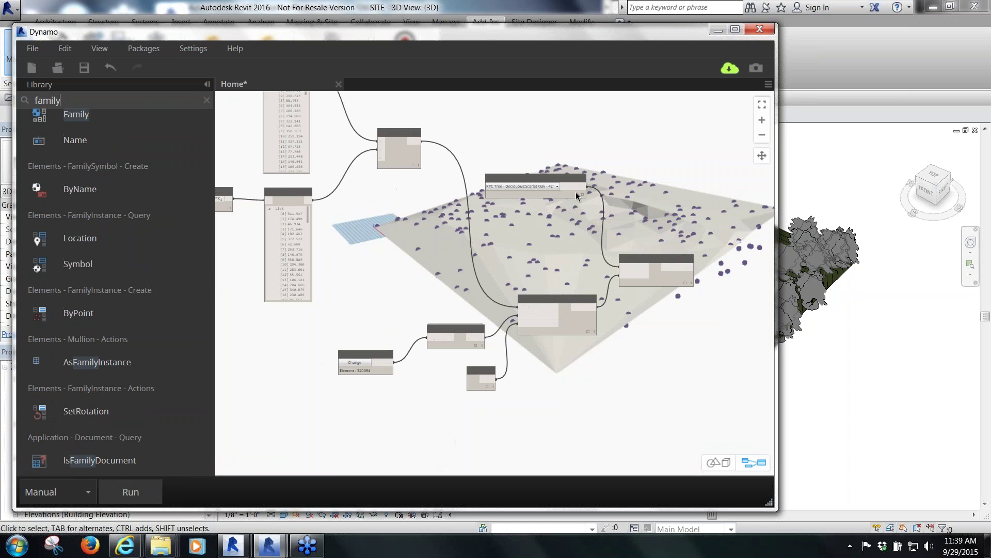
scroll(577, 193, "up", 4)
scroll(532, 187, "up", 2)
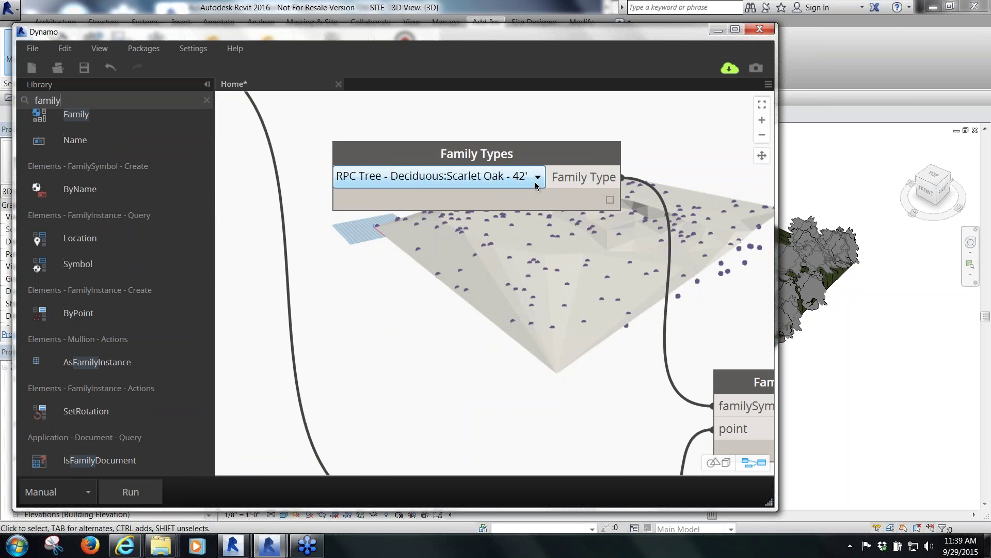
left_click(535, 182)
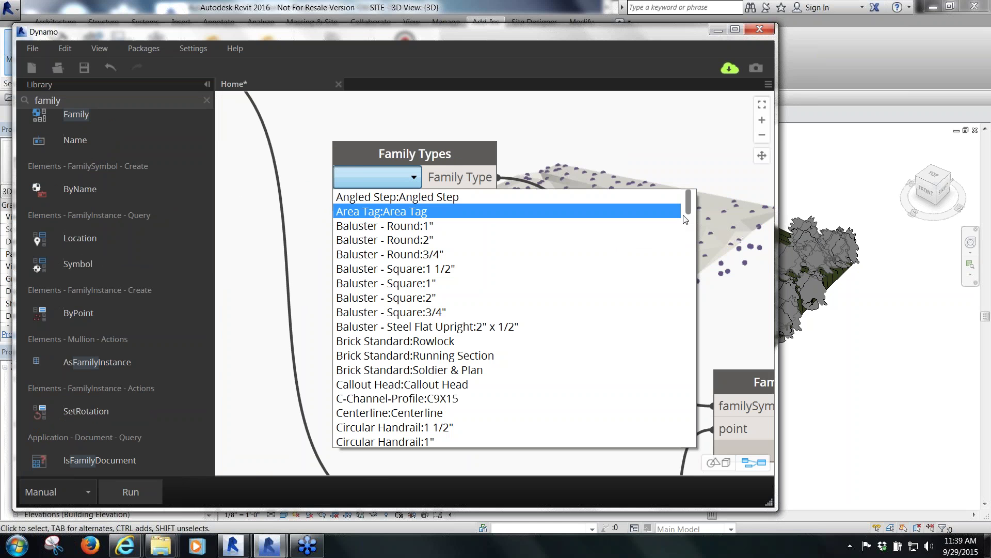
left_click_drag(689, 209, 694, 359)
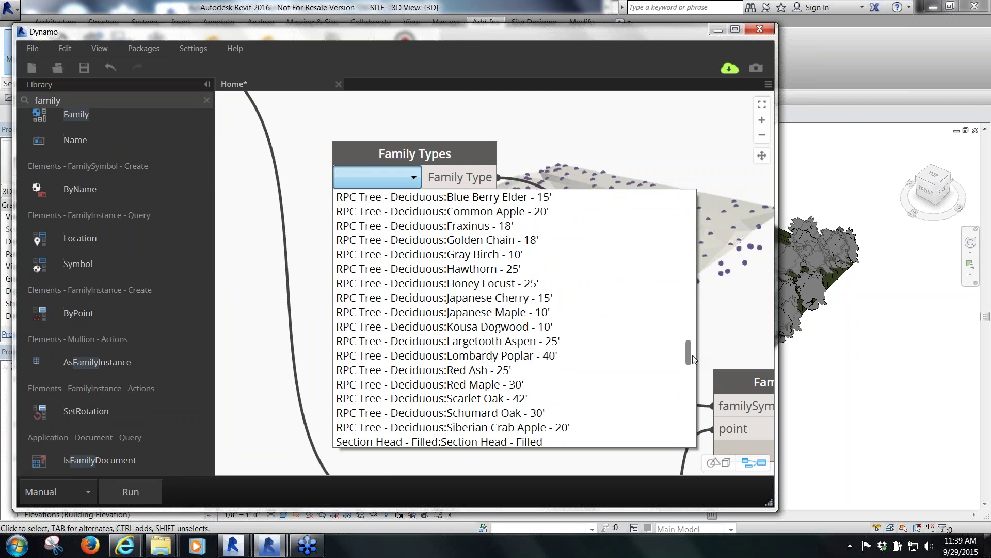
left_click(546, 331)
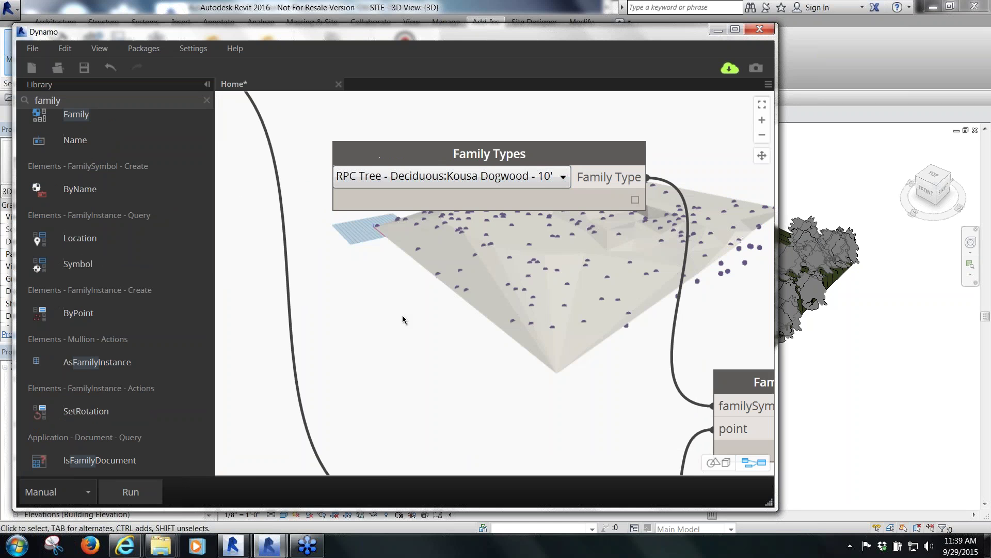
Set the point count in the Kousa Dogwood graph's starting Code Block to 75
scroll(742, 232, "down", 2)
scroll(742, 232, "down", 5)
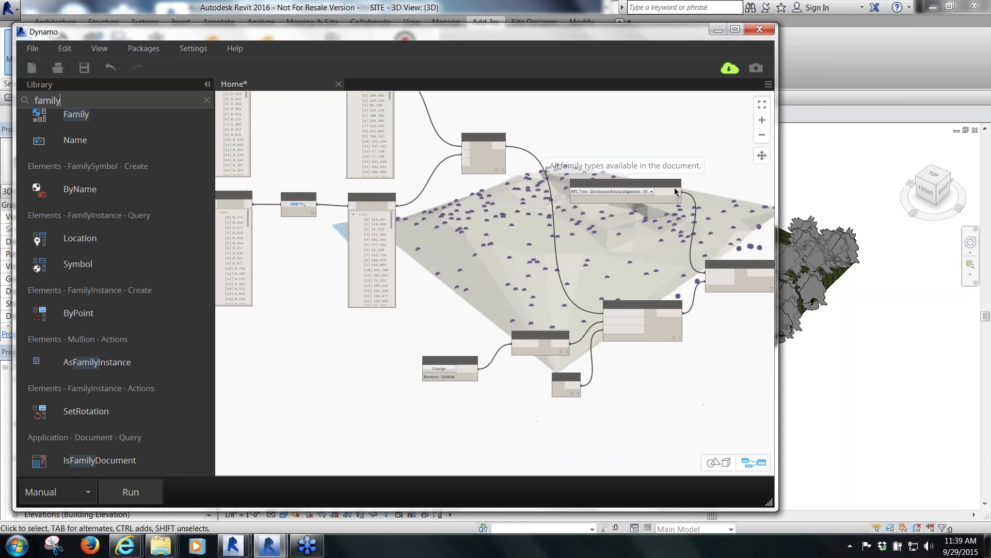
scroll(345, 151, "up", 5)
scroll(345, 152, "up", 3)
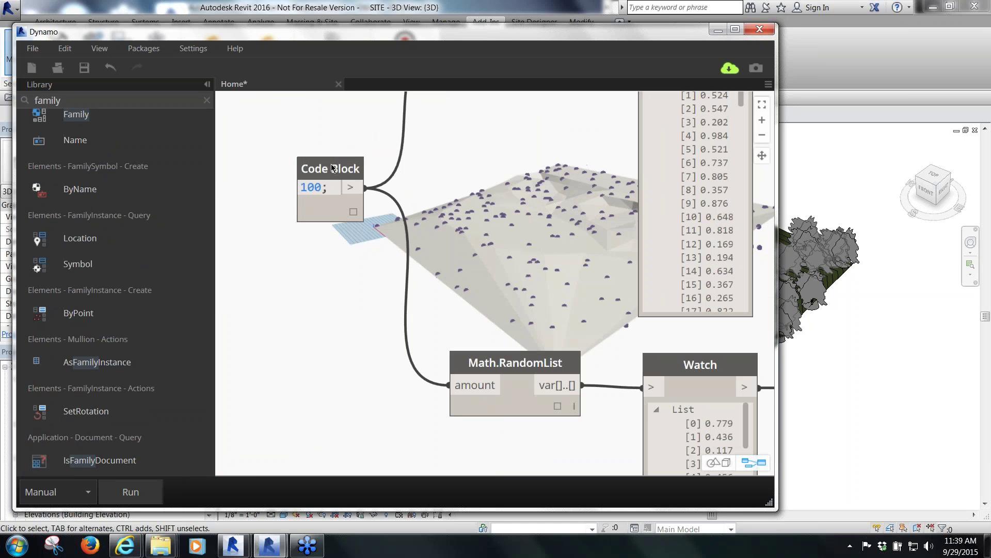
double_click(300, 188)
type("75;")
Paste a second copy of the graph and set its Family Types node to RPC Tree - Deciduous:Japanese Maple - 10'
scroll(282, 201, "down", 10)
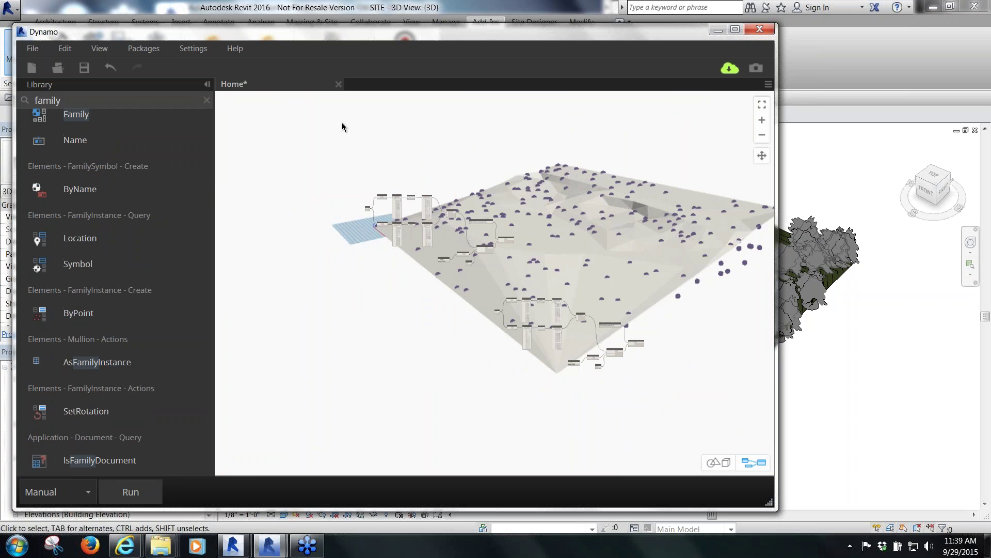
scroll(404, 150, "up", 10)
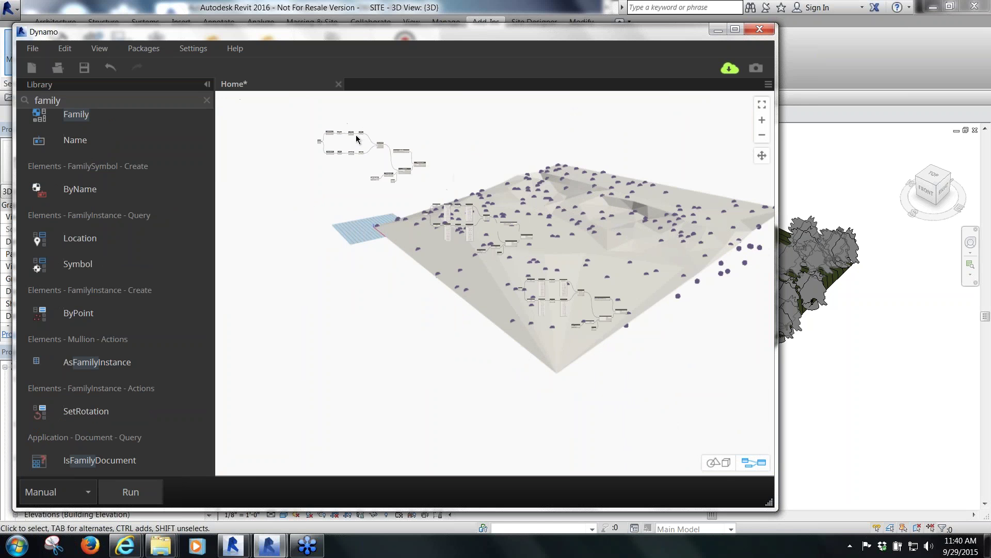
scroll(348, 151, "down", 3)
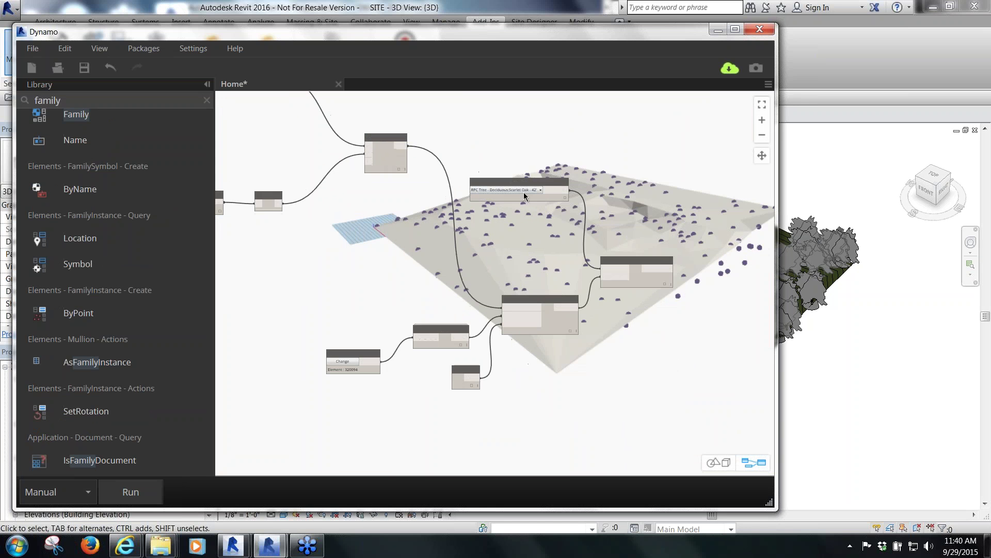
scroll(524, 193, "up", 5)
left_click(550, 186)
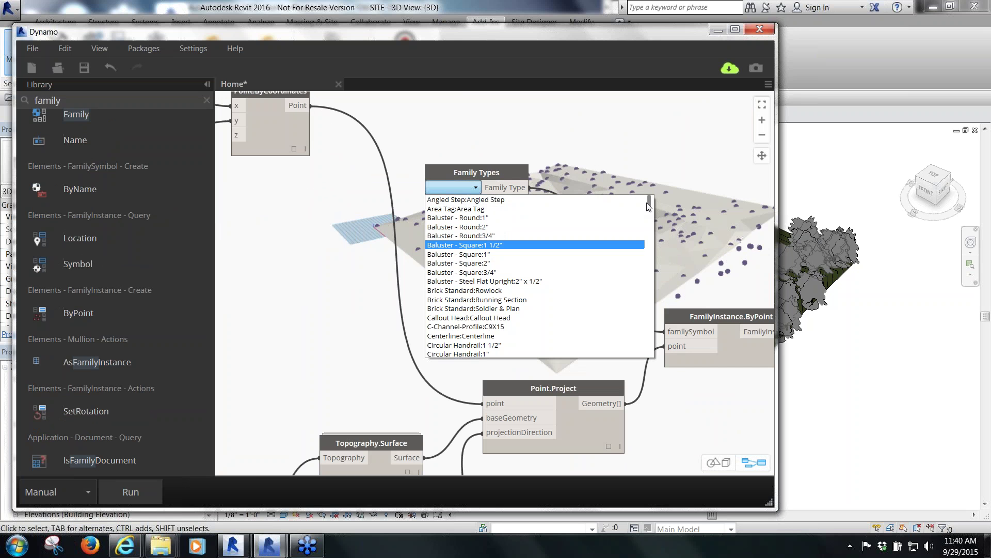
left_click_drag(649, 202, 642, 300)
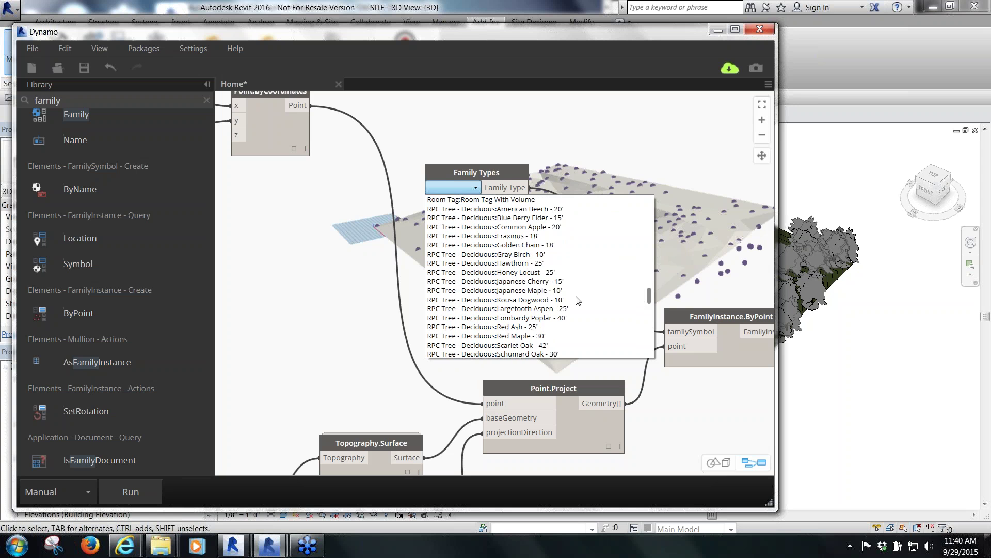
left_click(541, 291)
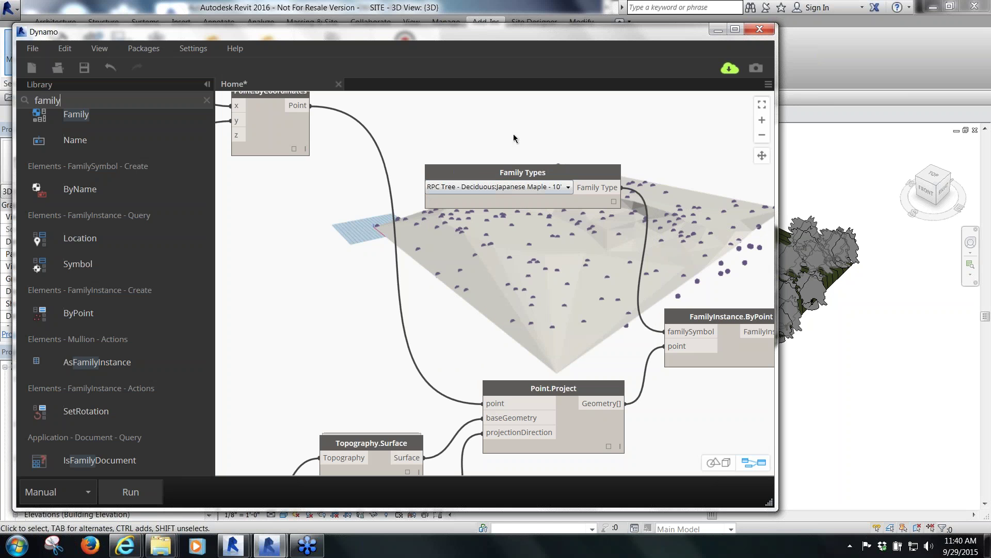
Set the point count in the Japanese Maple graph's starting Code Block to 85
scroll(692, 213, "down", 6)
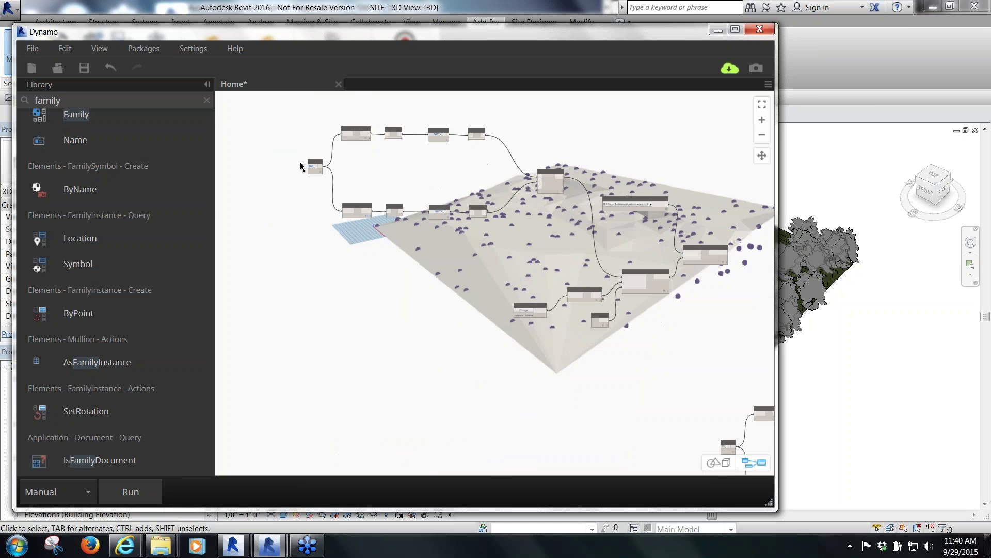
scroll(301, 165, "up", 5)
scroll(309, 168, "up", 3)
key("shift+Home")
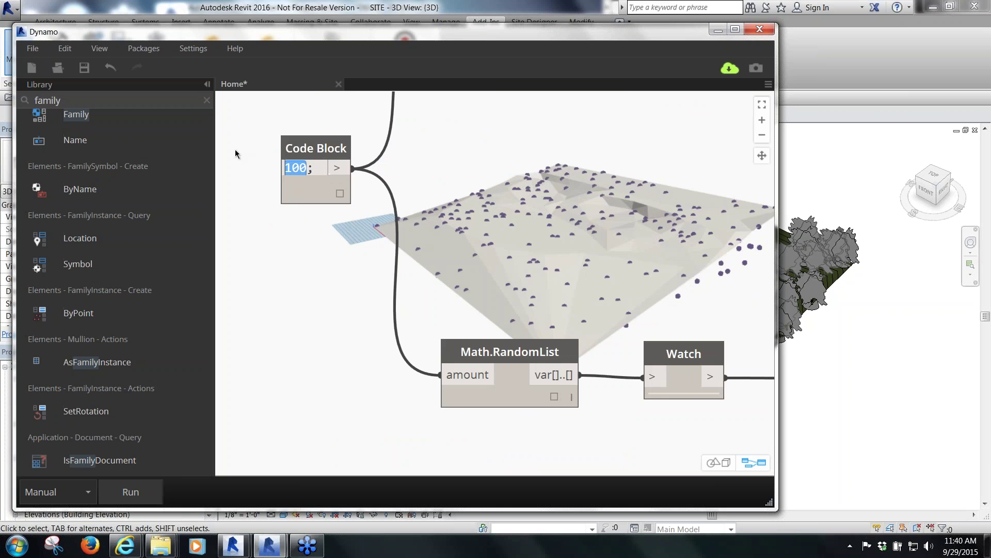
type("85;")
Paste a third copy of the tree-placement graph, undo the paste and restore the copy
scroll(323, 258, "down", 2)
scroll(323, 258, "down", 4)
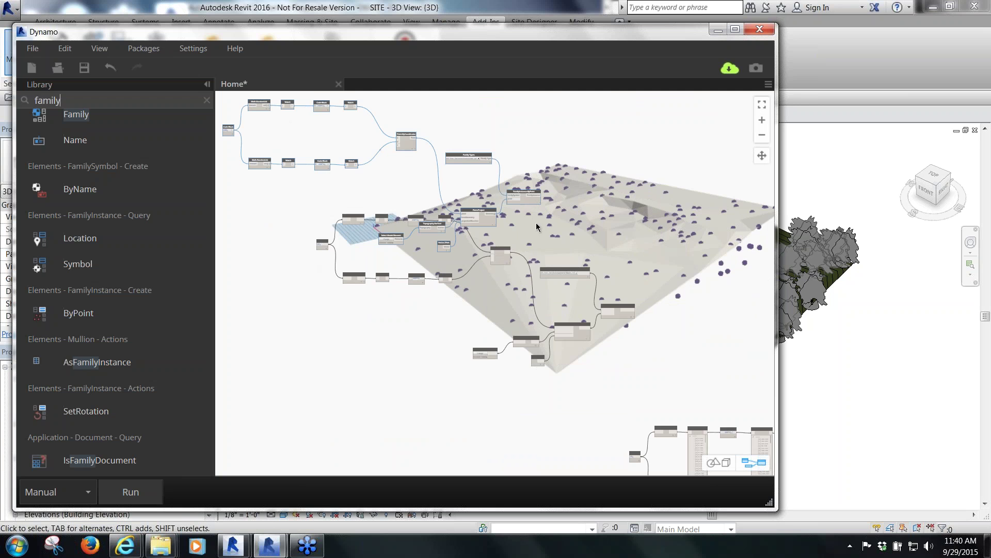
scroll(537, 226, "down", 3)
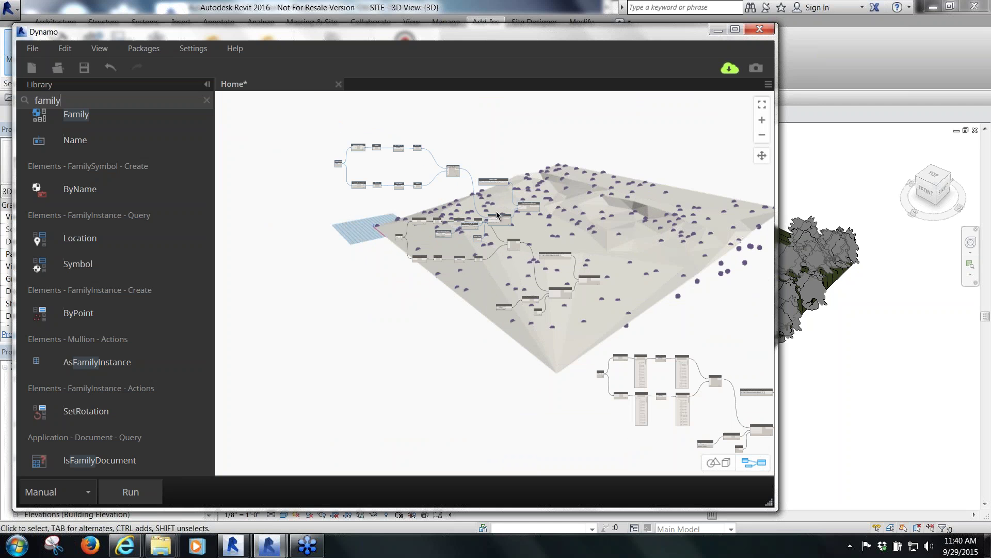
key("ctrl+z")
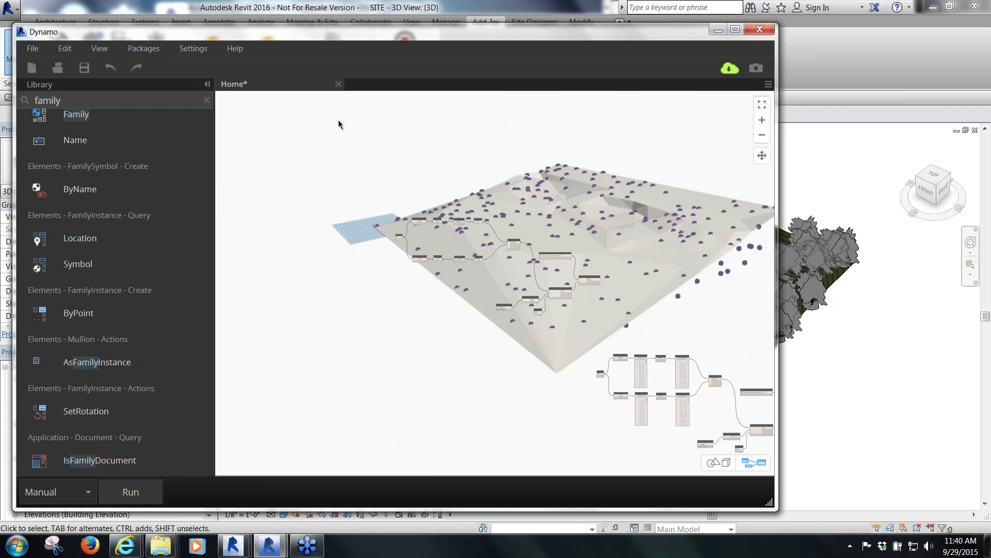
key("ctrl+y")
key("ctrl+y")
Set the third copy's Family Types node to RPC Tree - Deciduous:Largetooth Aspen - 25'
scroll(383, 138, "up", 3)
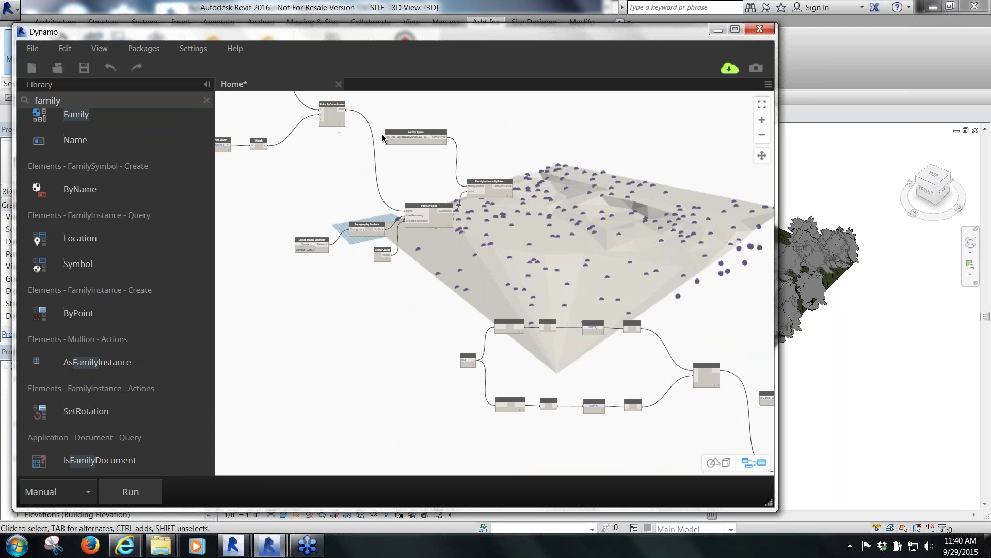
scroll(469, 154, "up", 4)
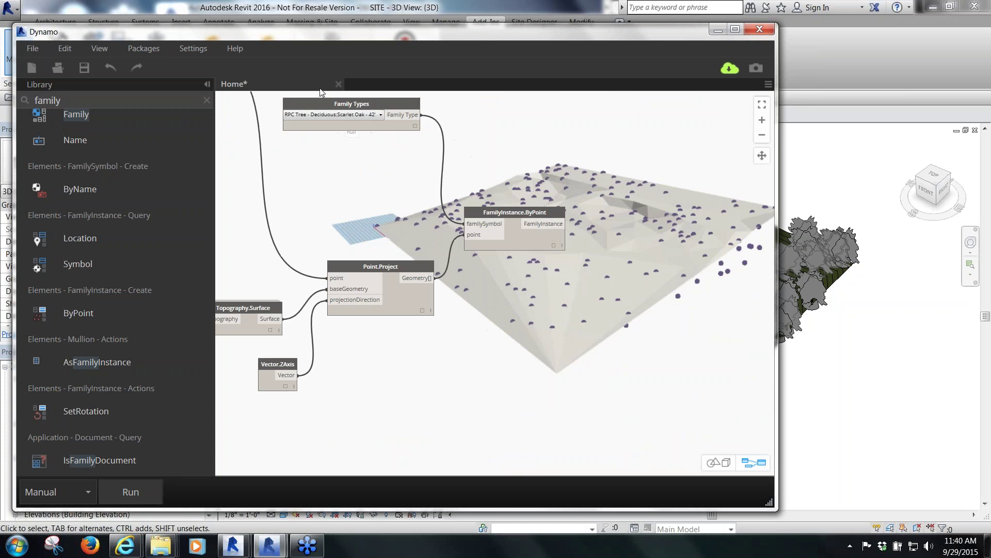
scroll(334, 114, "up", 3)
left_click(333, 114)
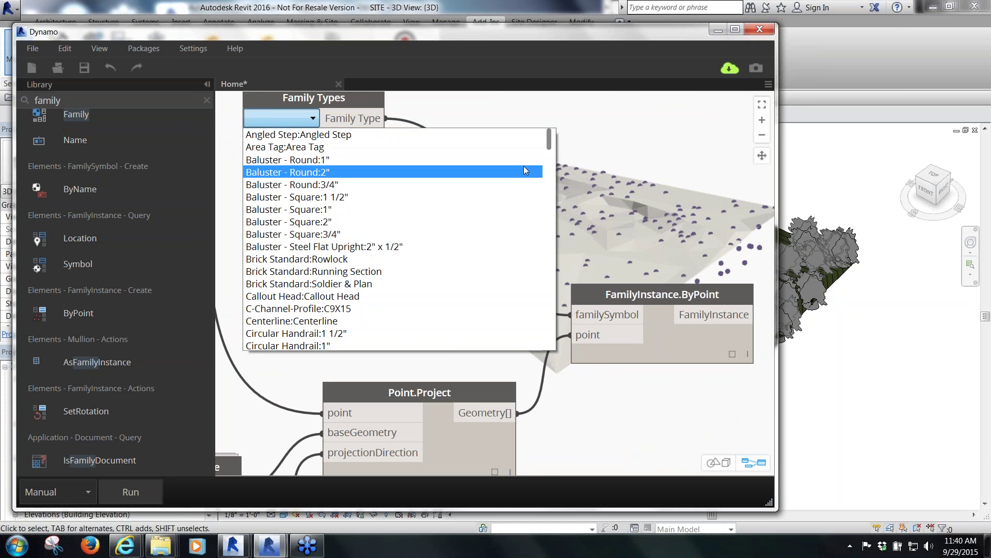
left_click_drag(549, 147, 543, 274)
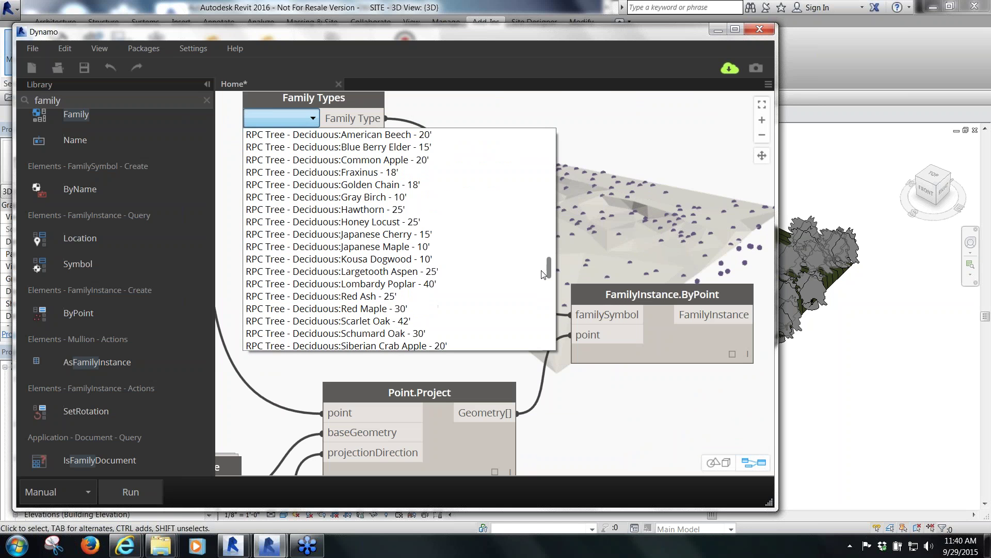
left_click(445, 271)
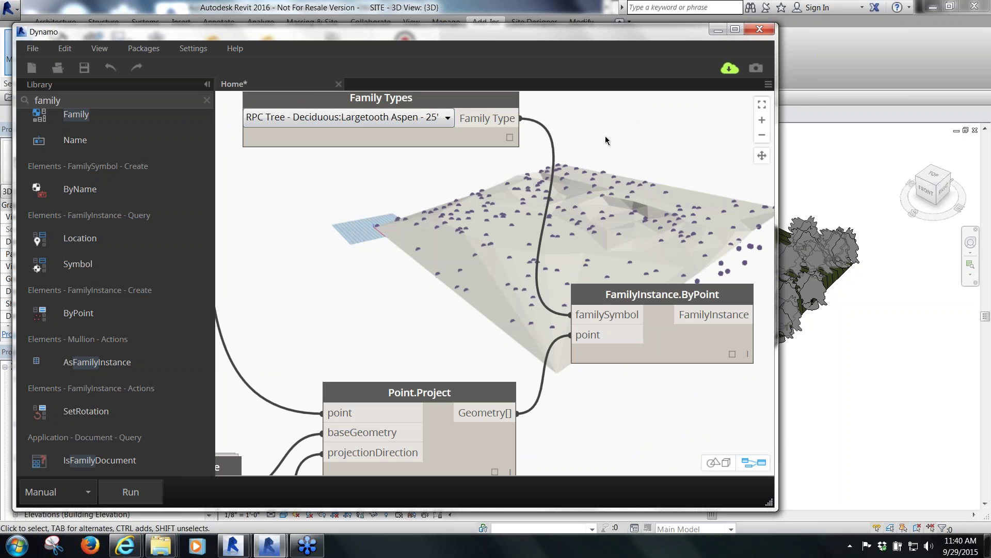
Replace the point count of 100 in the Largetooth Aspen graph's starting Code Block and review all the graph copies together
scroll(606, 141, "down", 6)
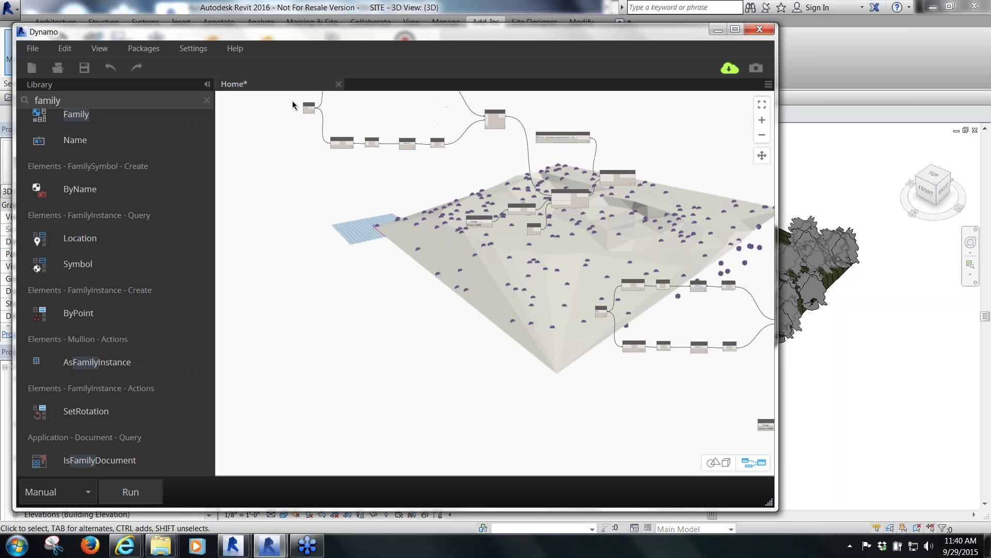
scroll(292, 105, "up", 6)
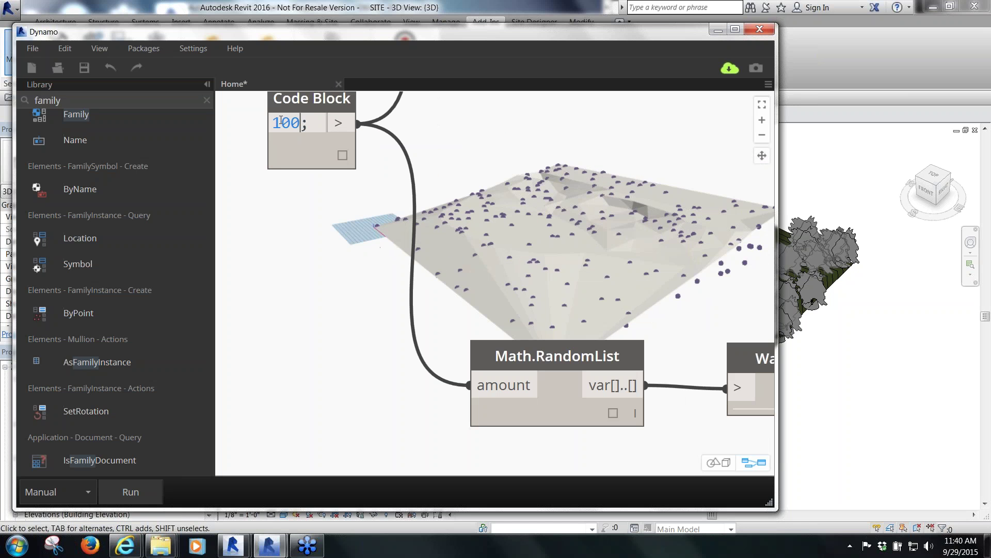
double_click(281, 121)
scroll(300, 216, "down", 6)
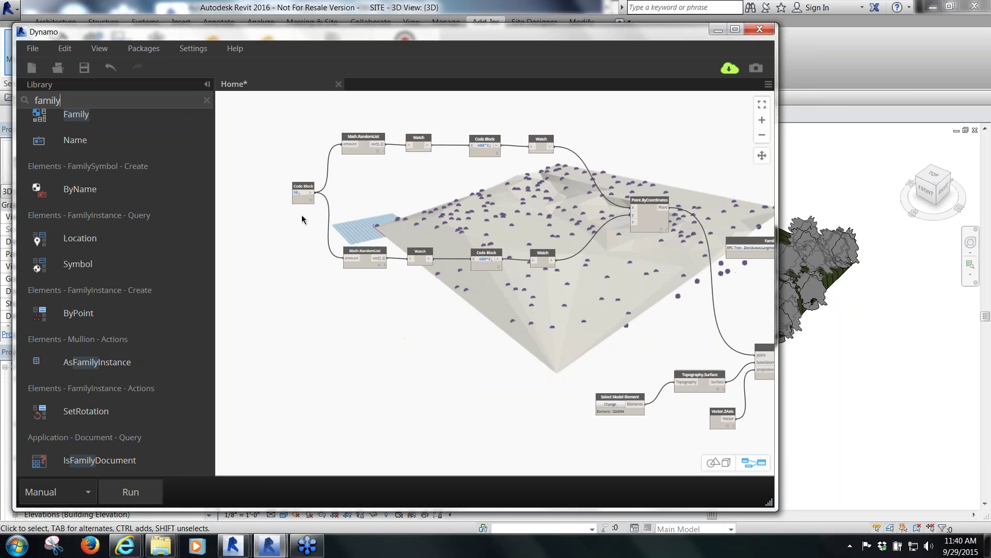
scroll(302, 215, "down", 3)
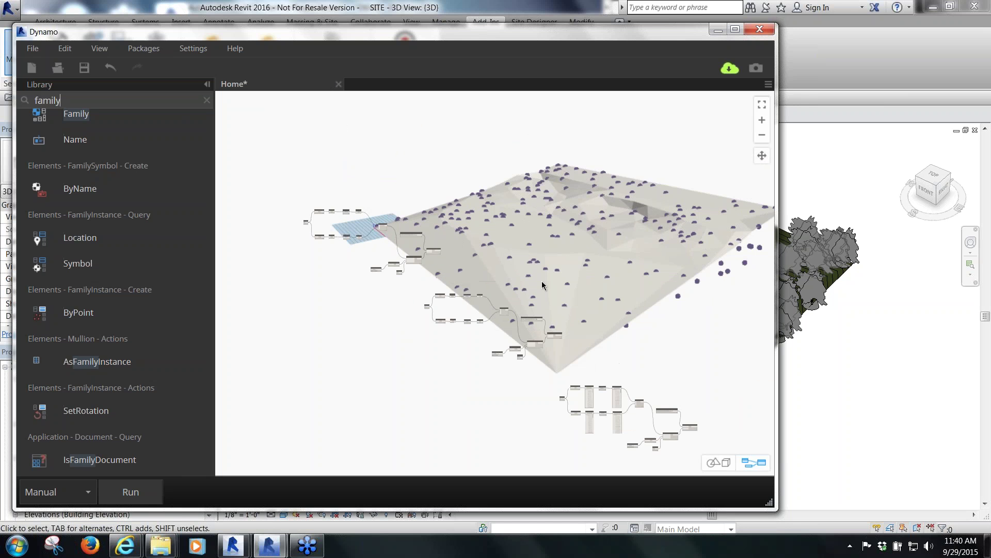
scroll(542, 282, "down", 3)
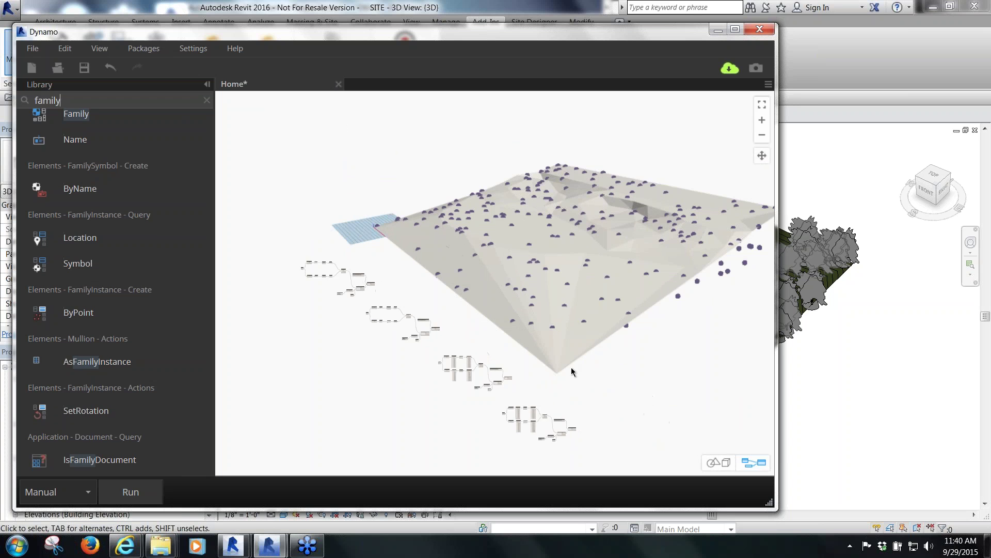
Add another copy of the tree-placement graph above the others and set its Family Types node to RPC Tree - Deciduous:Blue Berry Elder - 15'
scroll(329, 306, "up", 3)
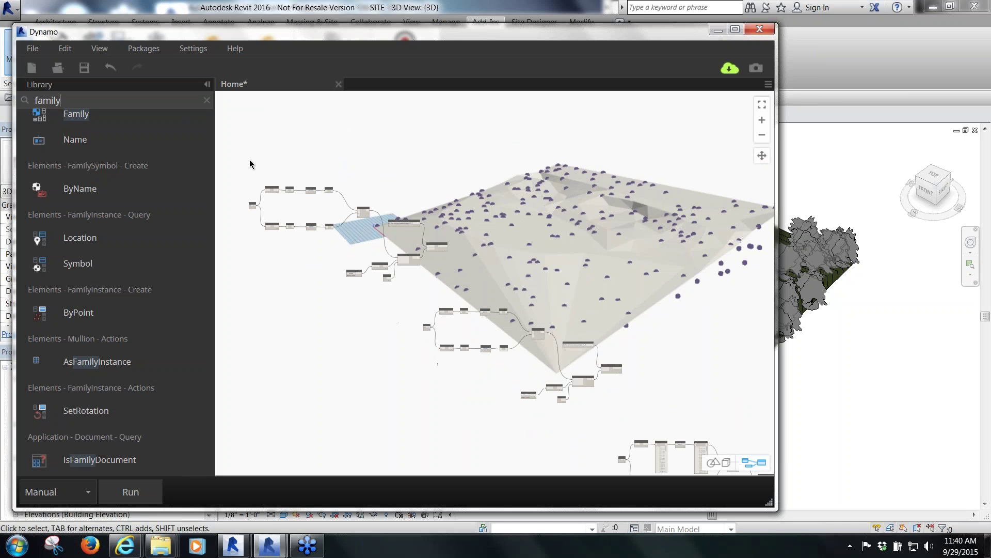
scroll(310, 310, "down", 5)
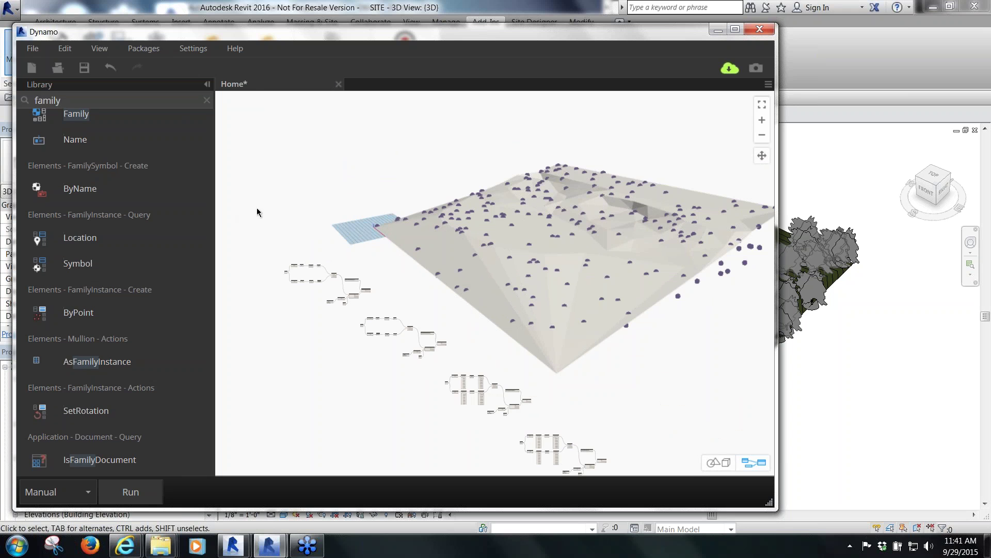
scroll(417, 198, "down", 3)
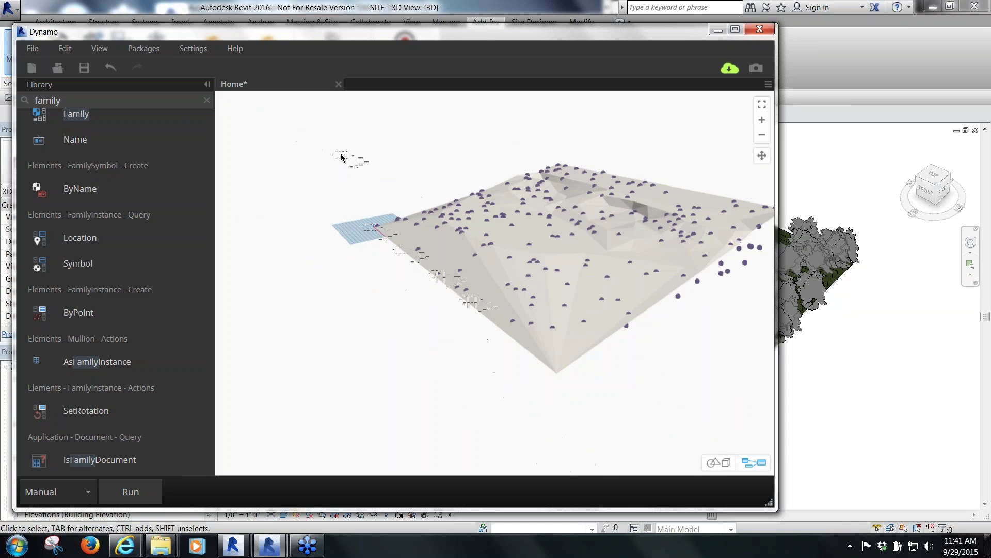
scroll(310, 145, "up", 4)
left_click_drag(288, 135, 446, 230)
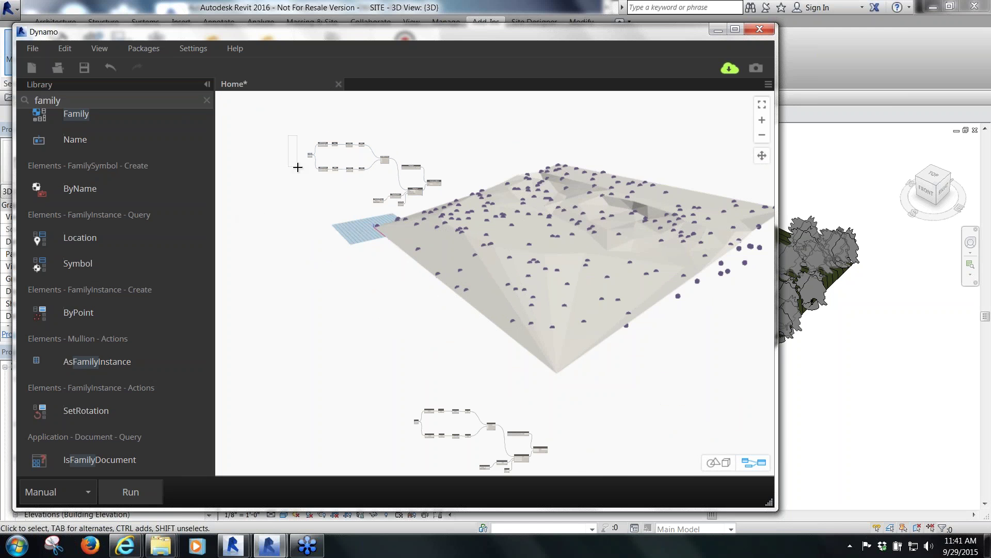
scroll(382, 161, "up", 3)
scroll(413, 175, "up", 5)
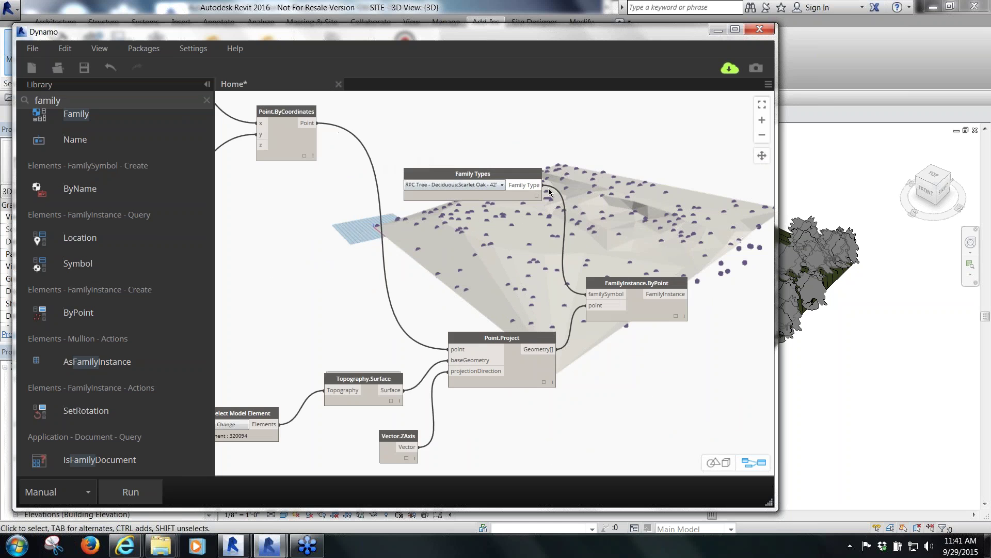
left_click(443, 183)
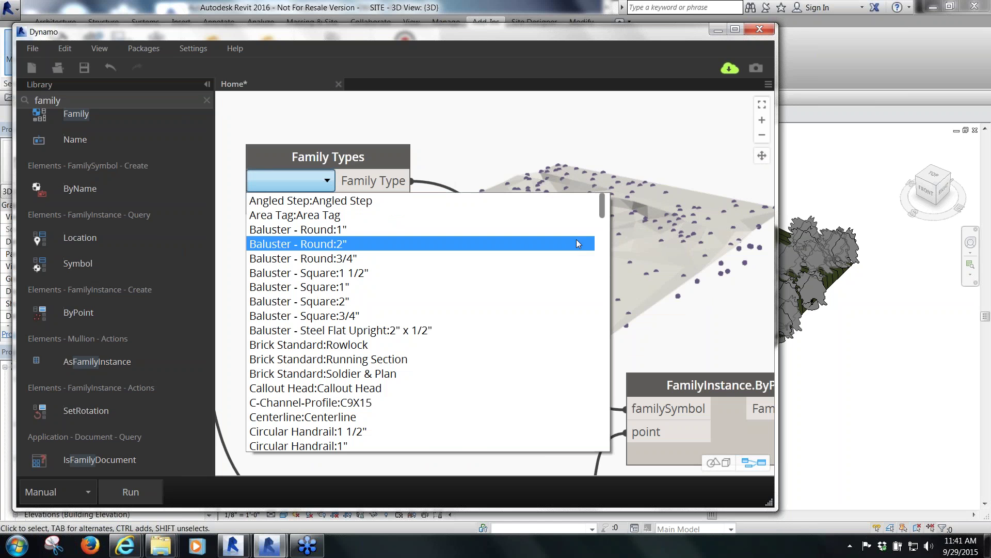
left_click_drag(603, 208, 619, 354)
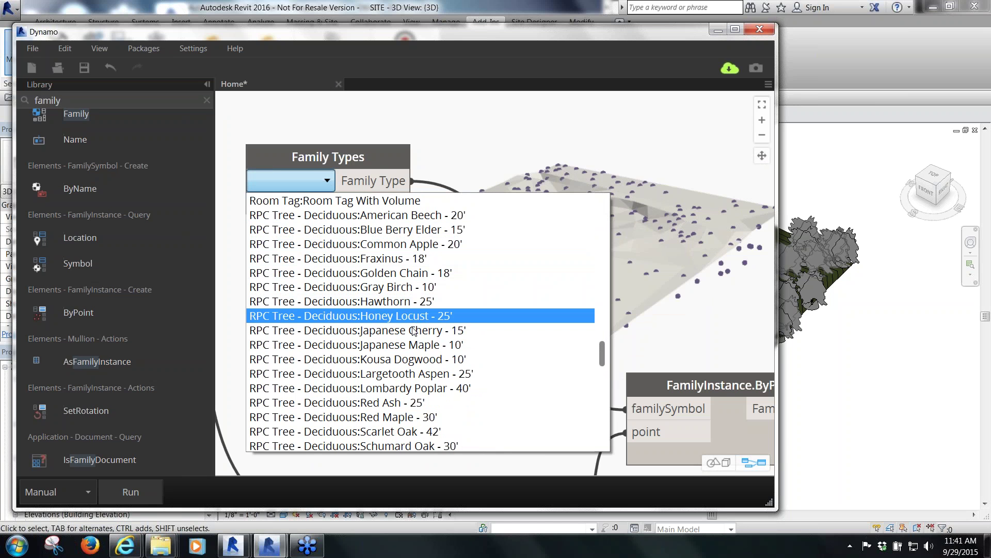
left_click(404, 234)
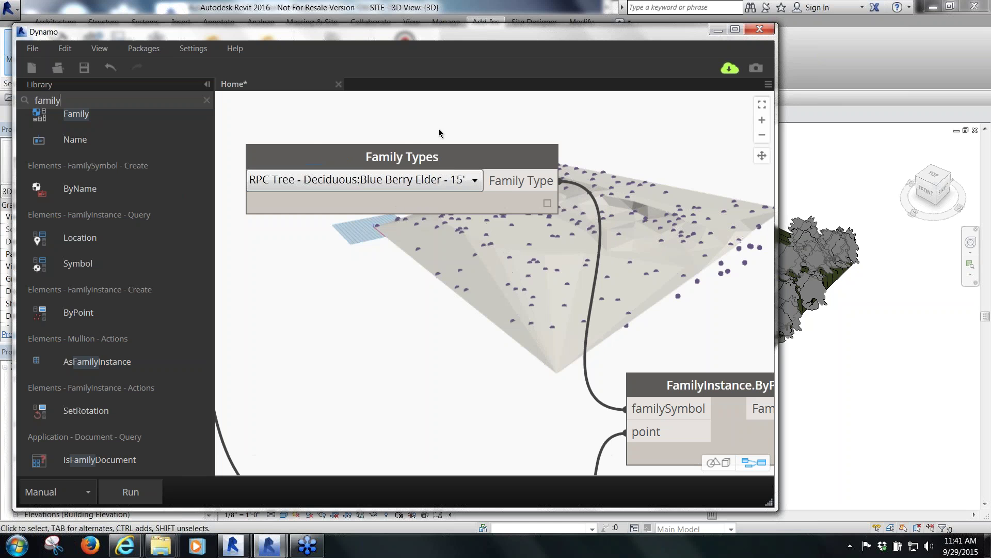
Run the graph and minimize Dynamo to check the scattered trees in the Revit 3D view
scroll(433, 138, "down", 6)
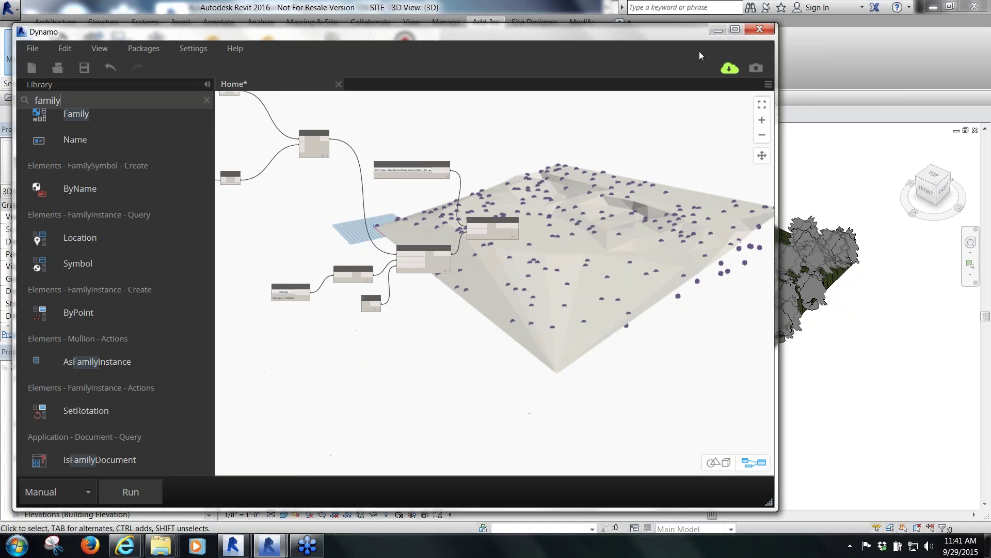
left_click_drag(690, 39, 761, 31)
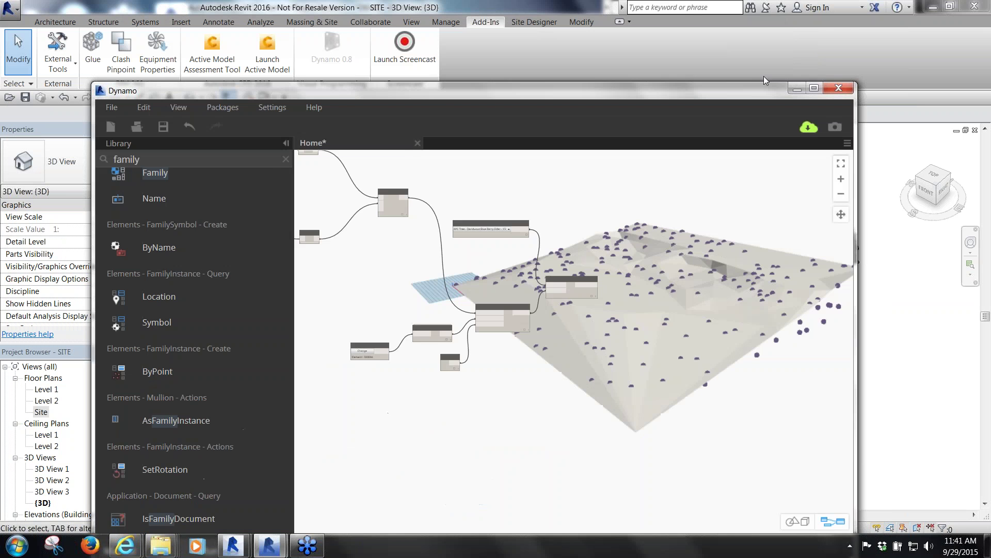
left_click(217, 496)
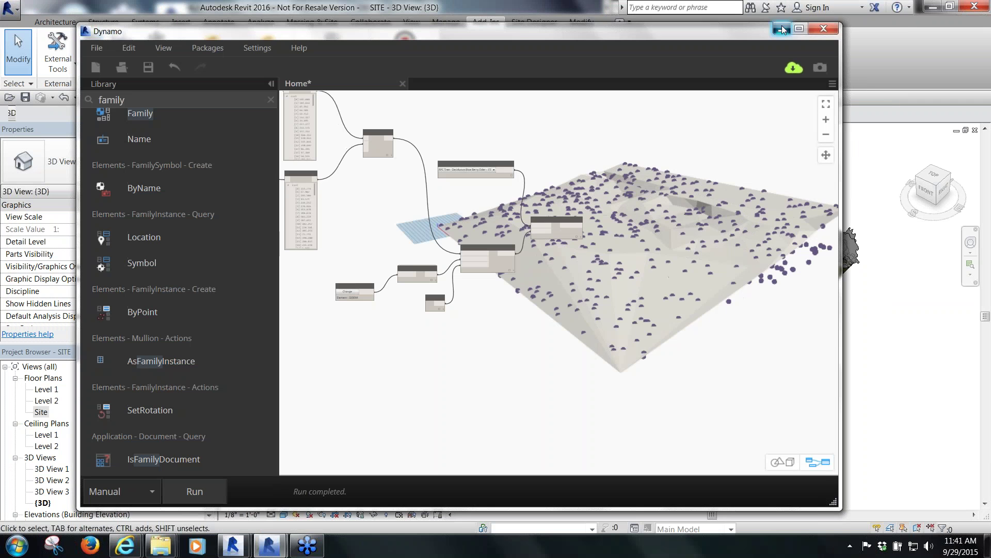
left_click(782, 29)
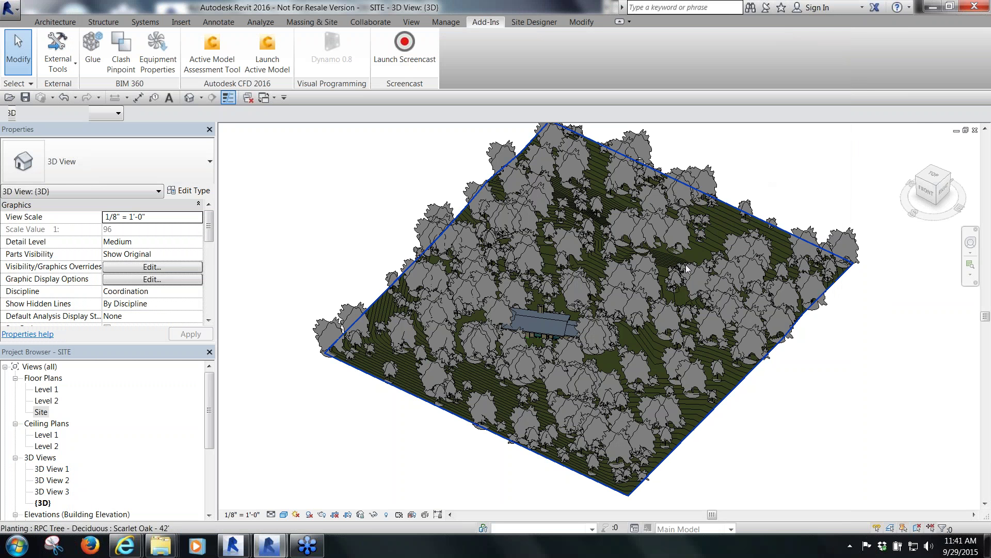
scroll(532, 347, "up", 3)
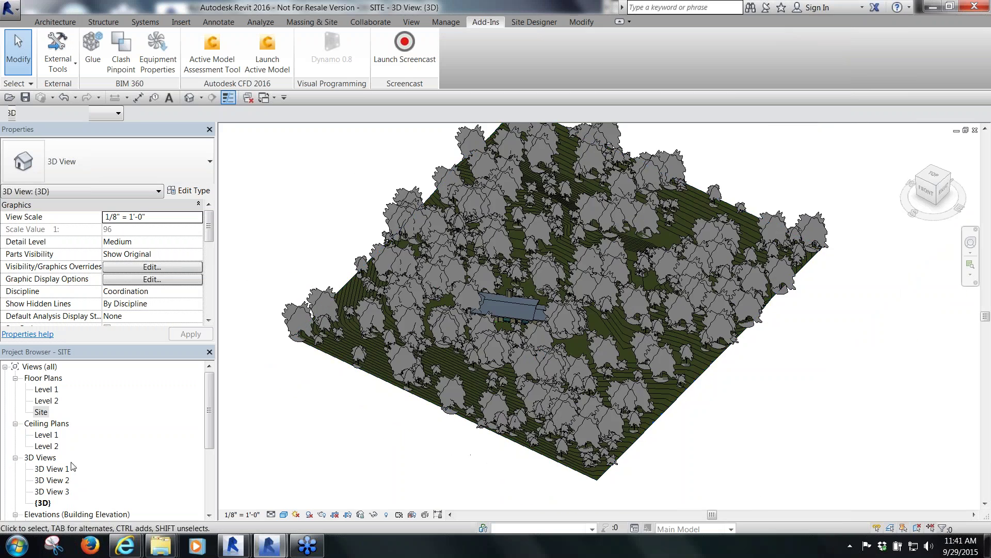
Open the Site floor plan and delete the trees on and around the house
double_click(39, 412)
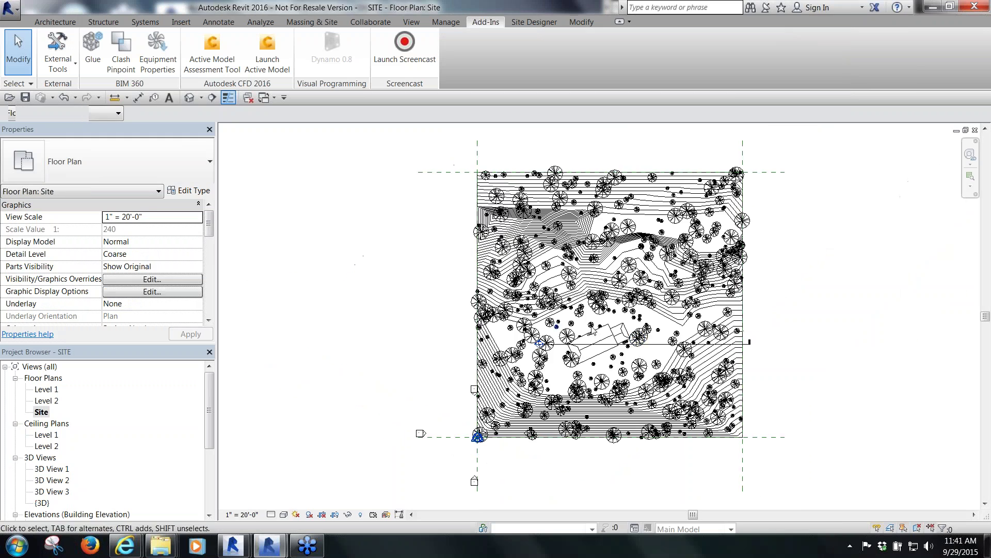
scroll(573, 366, "up", 3)
scroll(573, 365, "up", 1)
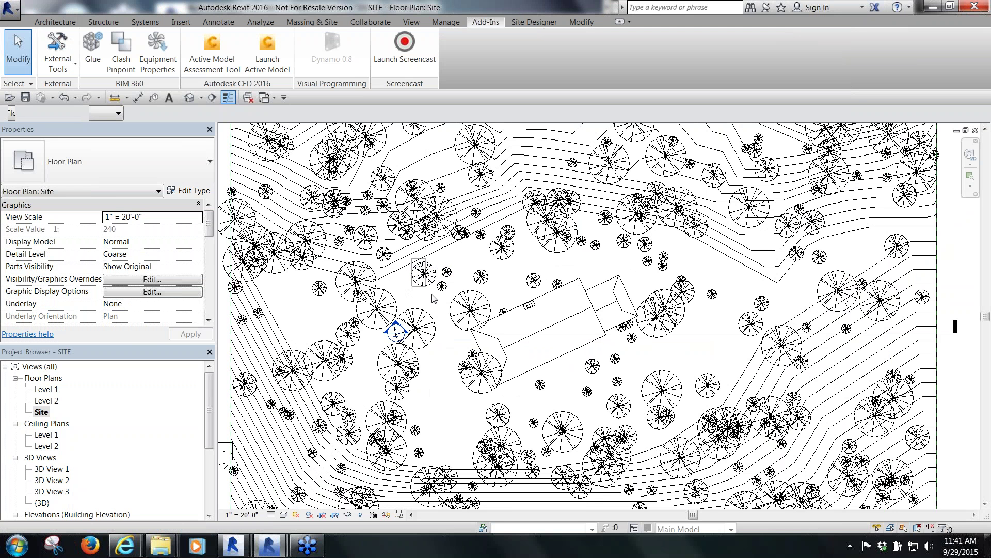
left_click_drag(412, 258, 757, 437)
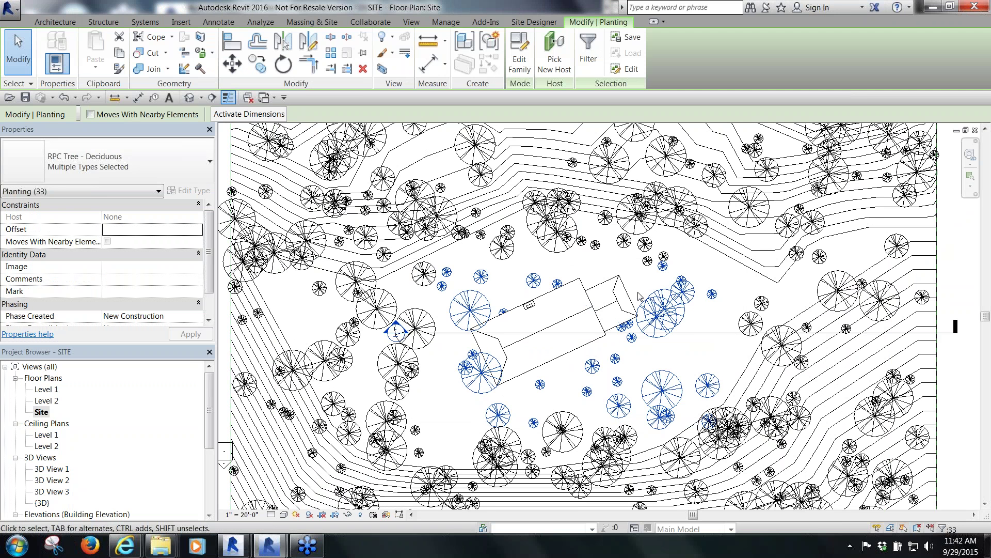
left_click(640, 296)
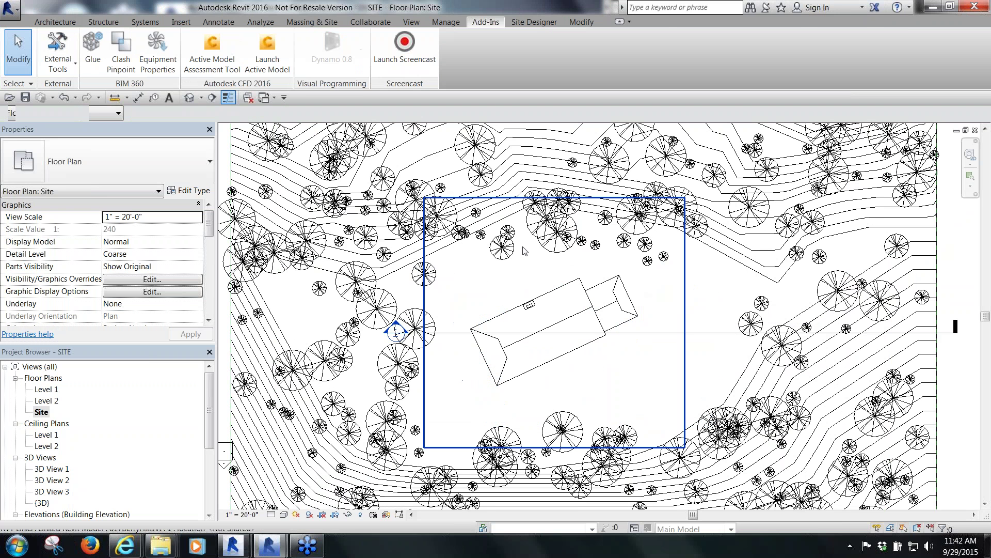
key("z")
key("f")
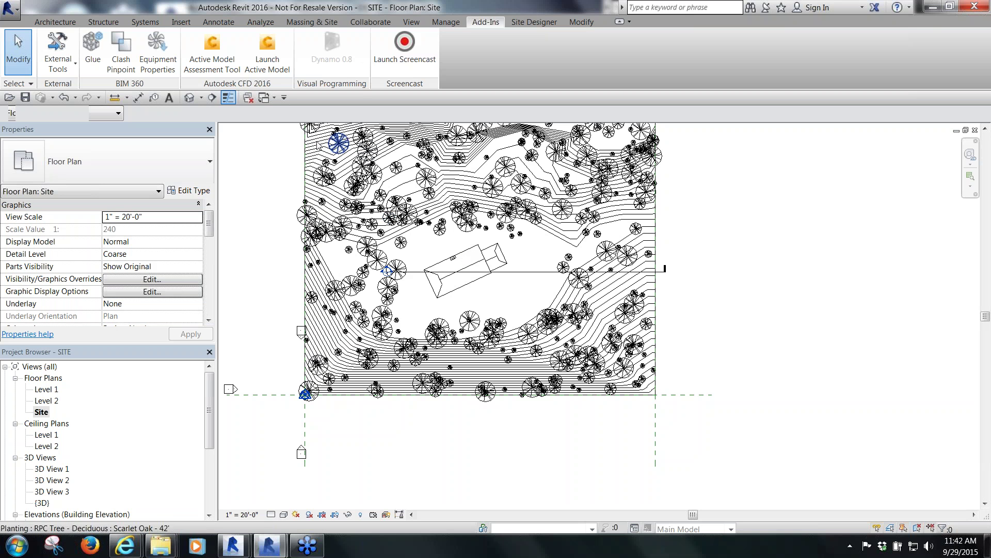
Return to the default 3D view, tilt it to a lower viewing angle and set its visual style to Realistic
left_click(190, 98)
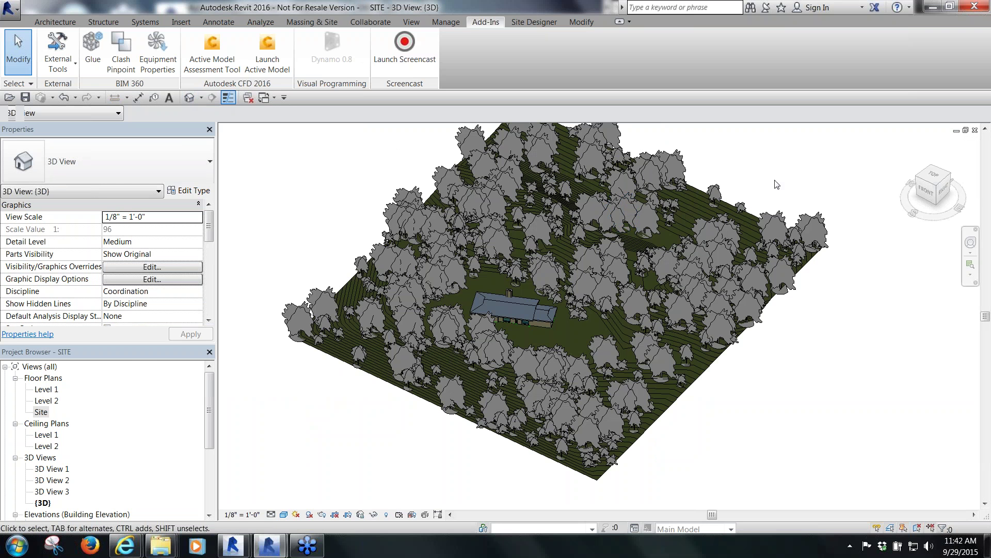
middle_click_drag(847, 302, 817, 323, "shift")
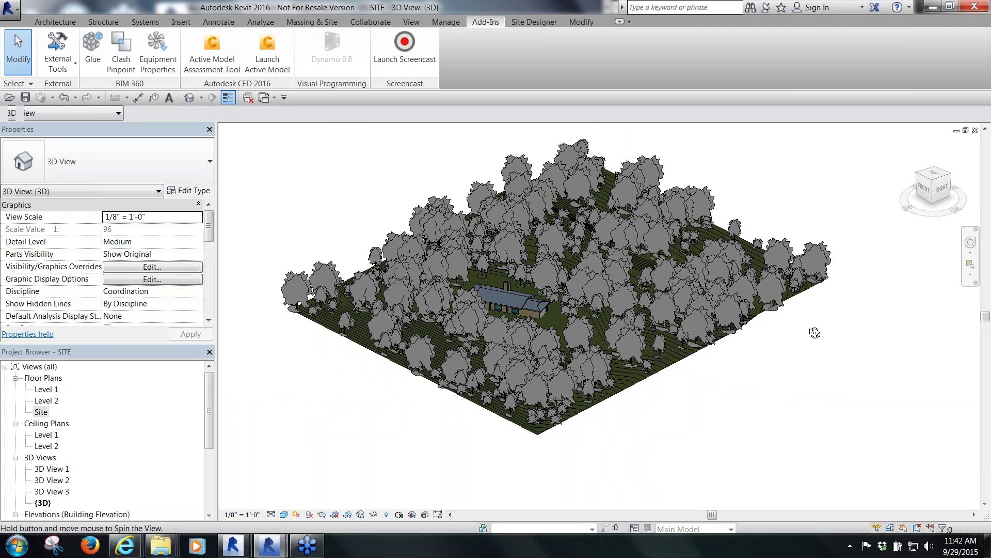
scroll(389, 210, "up", 2)
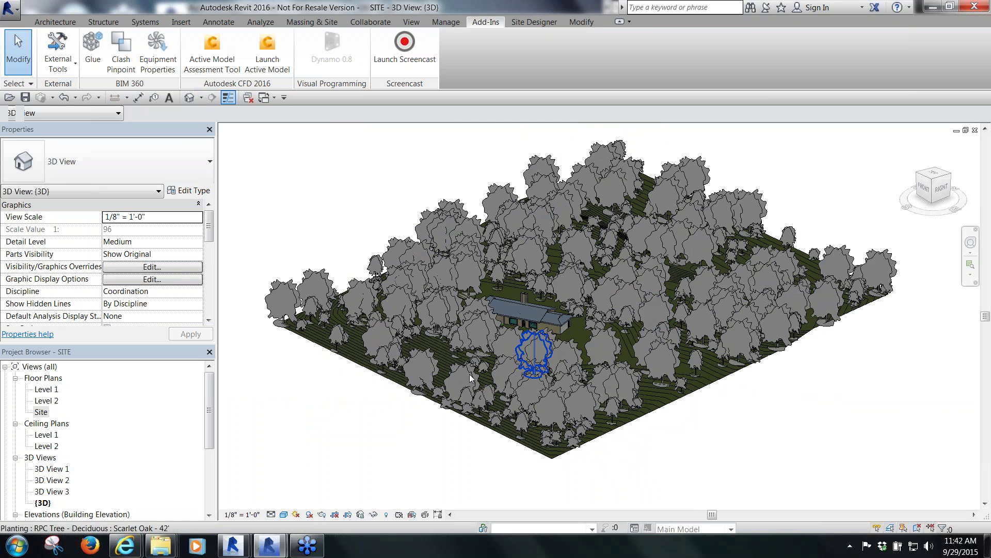
left_click(284, 514)
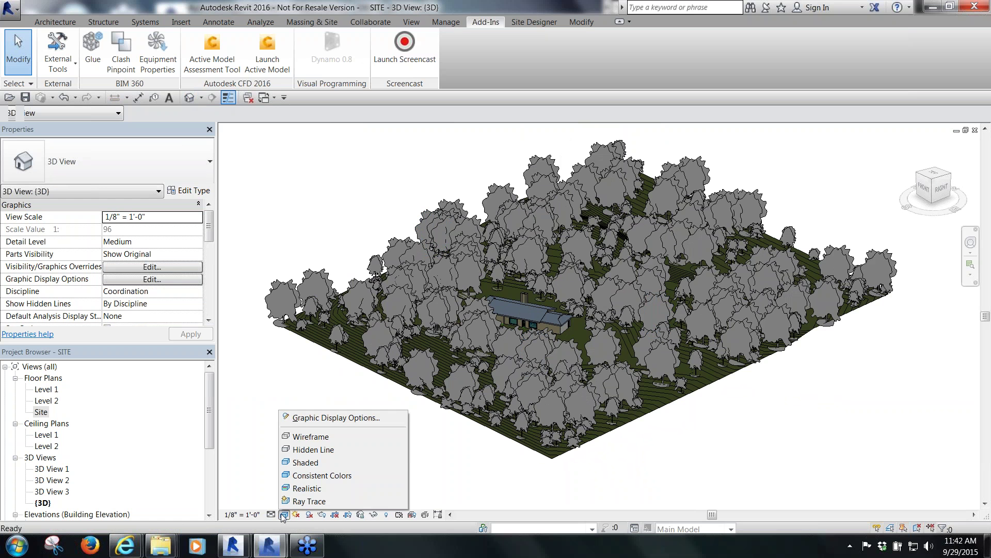
left_click(311, 489)
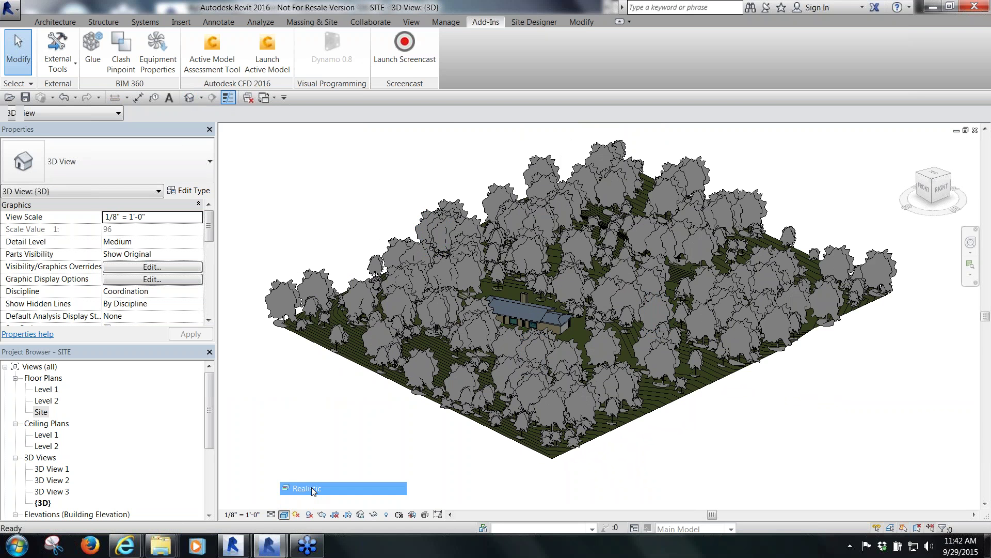
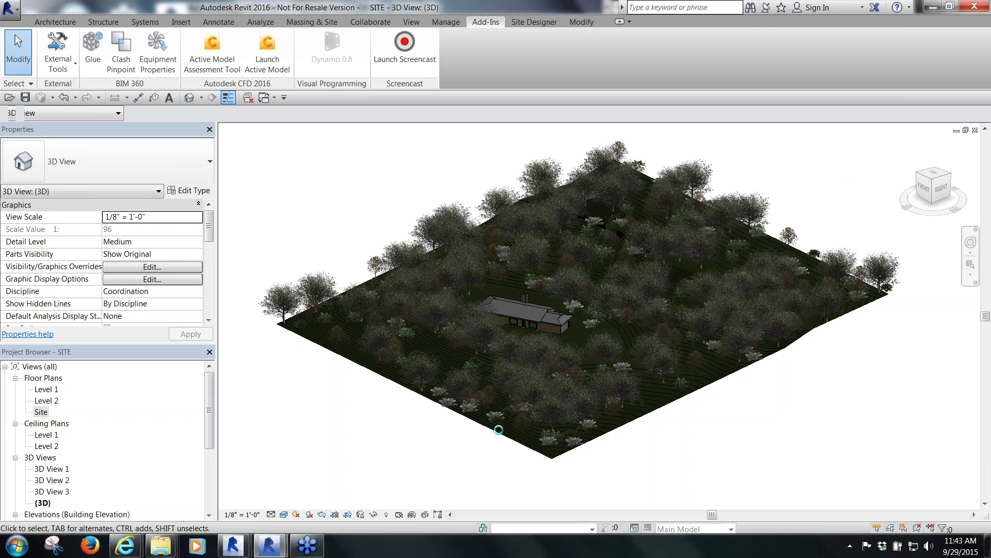
Switch back to Dynamo and bring the starting Code Block of the Blue Berry Elder graph into view
left_click(276, 547)
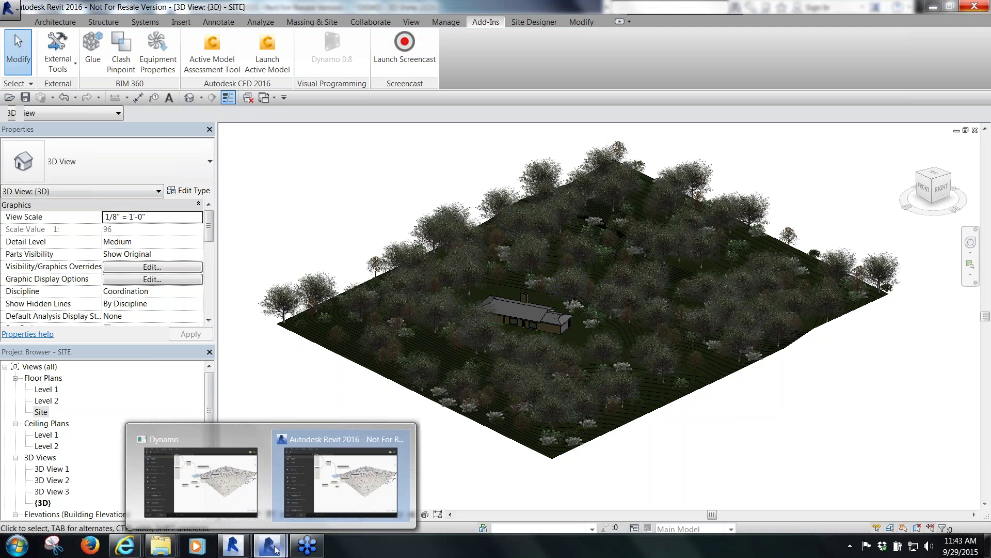
left_click(228, 466)
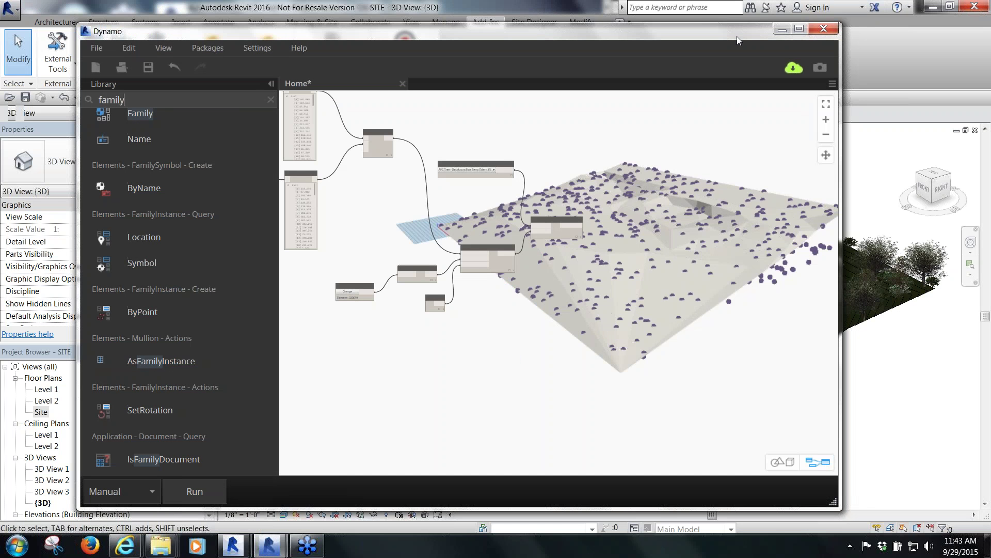
left_click_drag(736, 36, 781, 44)
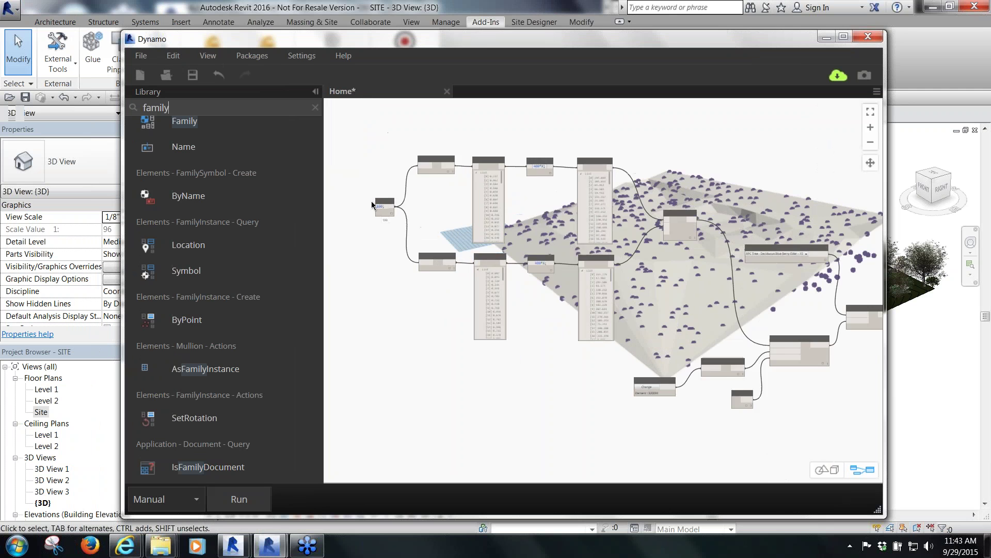
scroll(371, 204, "up", 5)
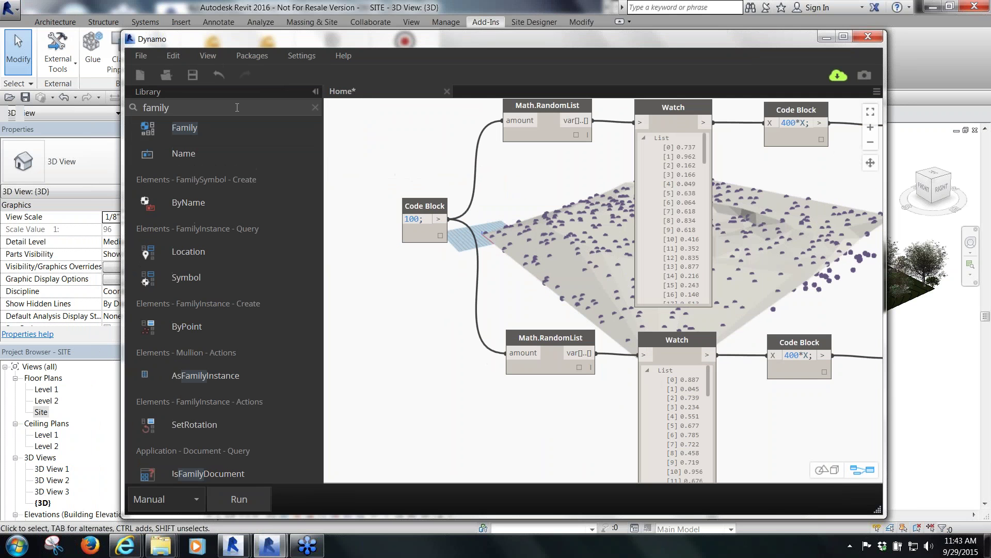
Search the node library for integer, place a Number Slider before the starting Code Block and delete the 100 Code Block
type("integer")
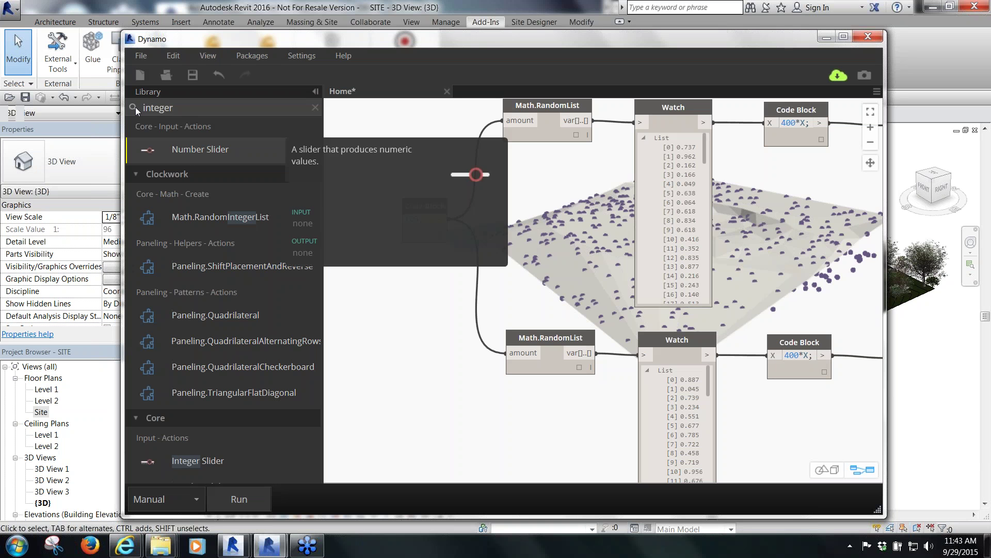
left_click(156, 154)
left_click_drag(659, 307, 408, 240)
scroll(704, 275, "down", 4)
scroll(391, 250, "up", 3)
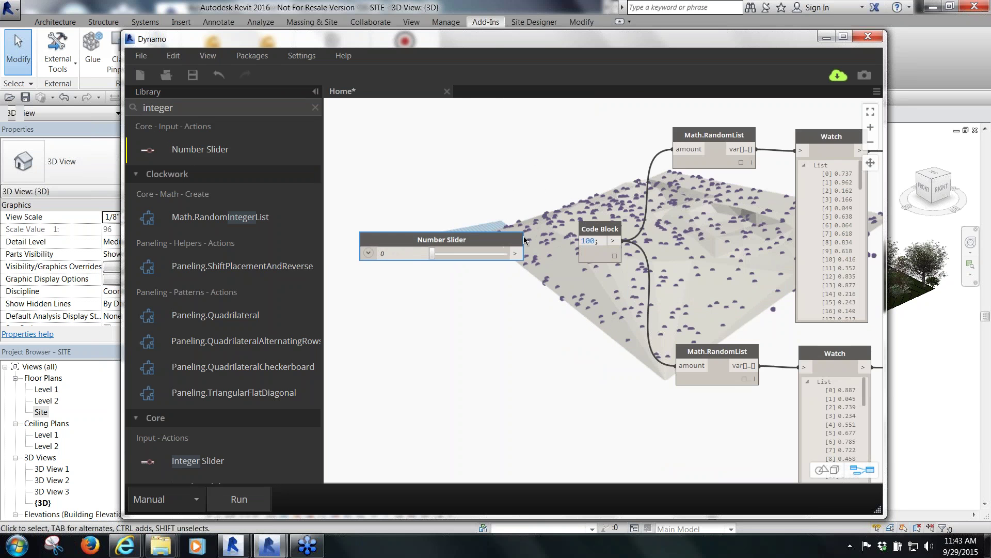
left_click(600, 228)
key("Delete")
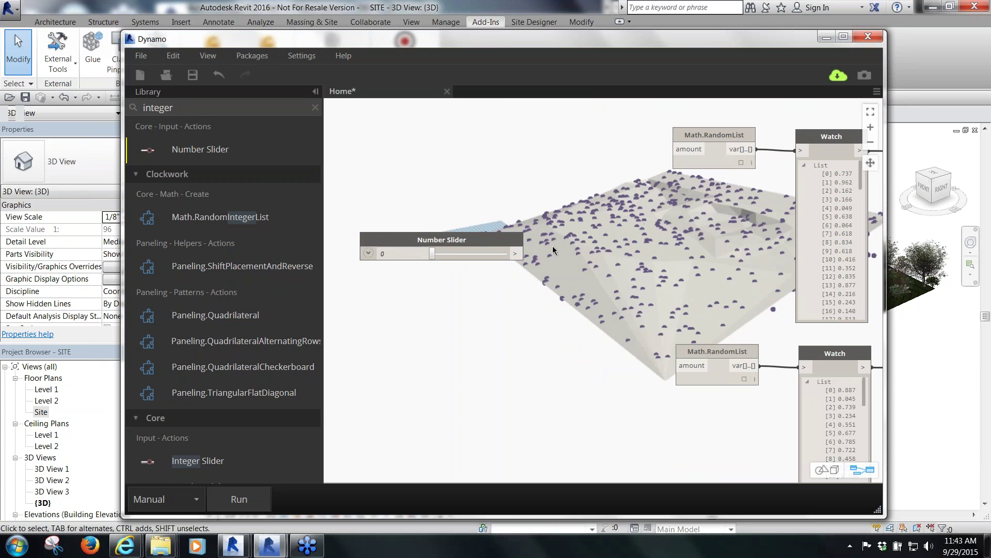
Try the Number Slider at 55.4 and delete the node
left_click(483, 257)
left_click_drag(438, 257, 474, 255)
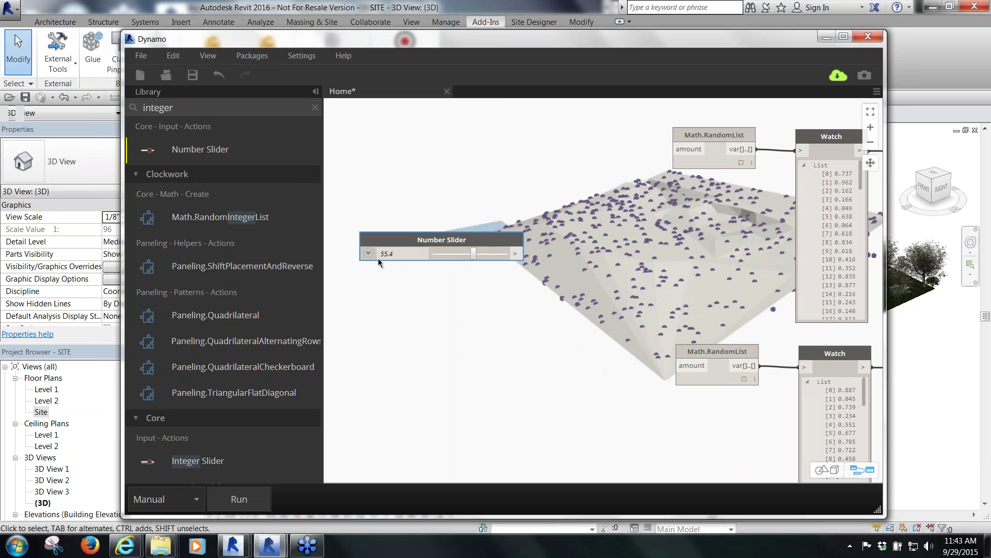
key("Delete")
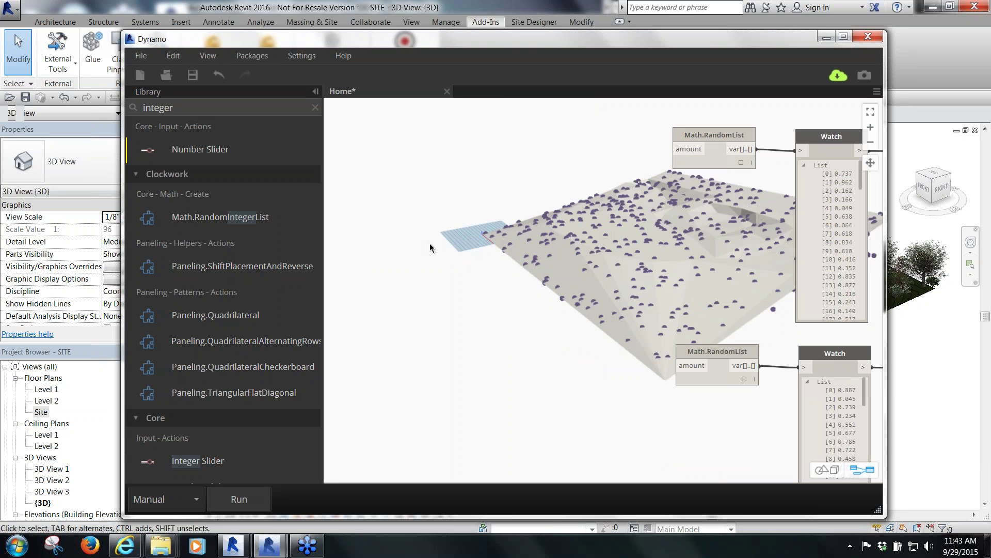
Place an Integer Slider before the Blue Berry Elder graph and connect it to the amount inputs of both Math.RandomList nodes
scroll(213, 438, "down", 6)
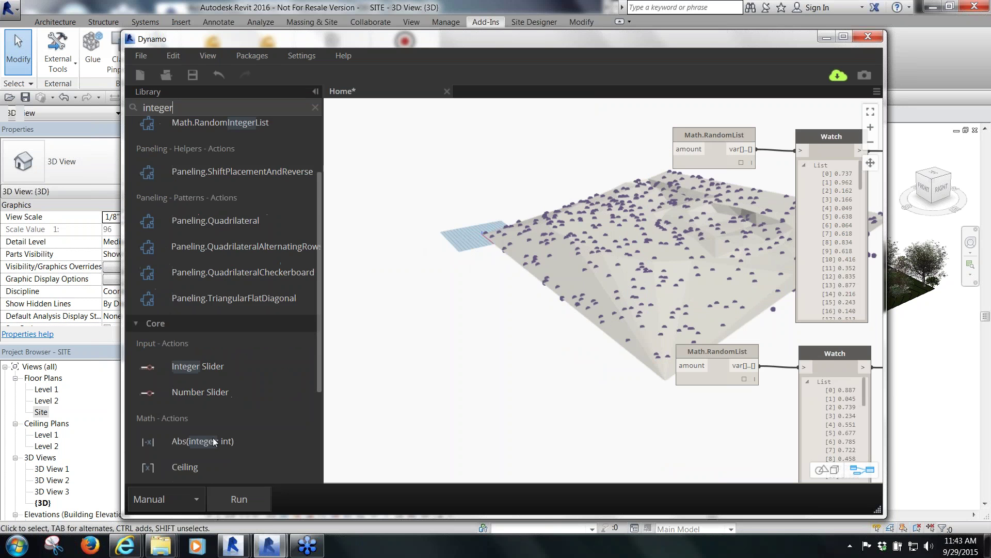
scroll(200, 341, "up", 1)
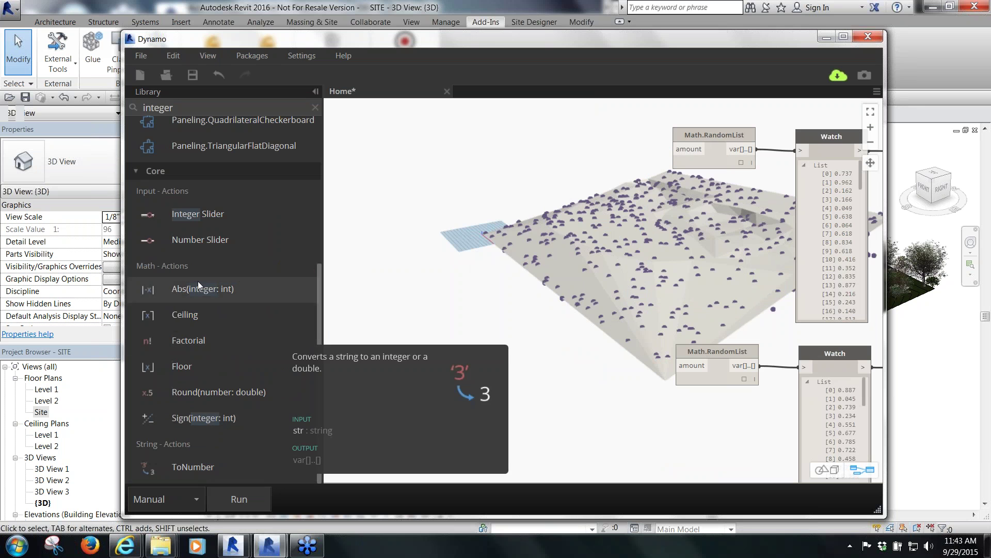
left_click(200, 214)
left_click_drag(612, 245, 454, 220)
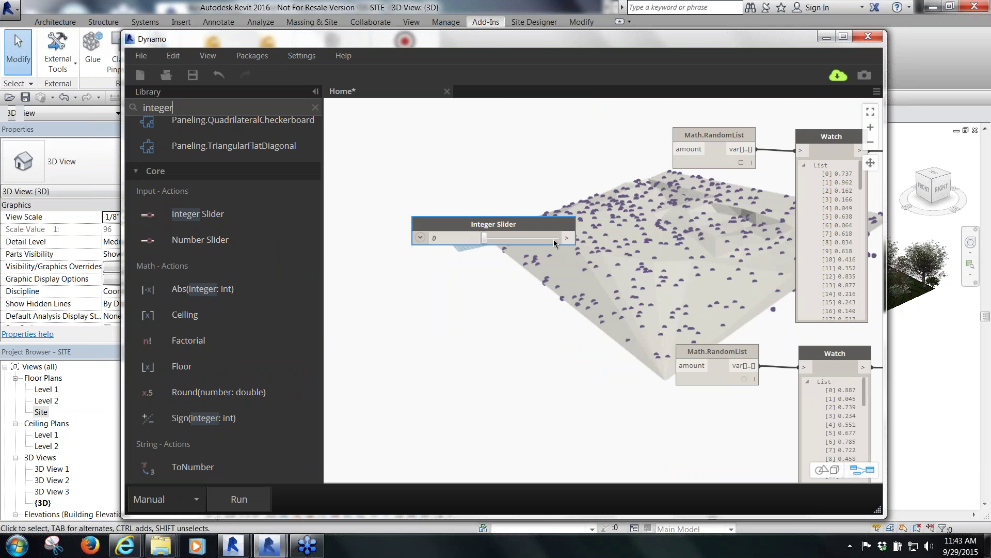
left_click_drag(567, 238, 673, 150)
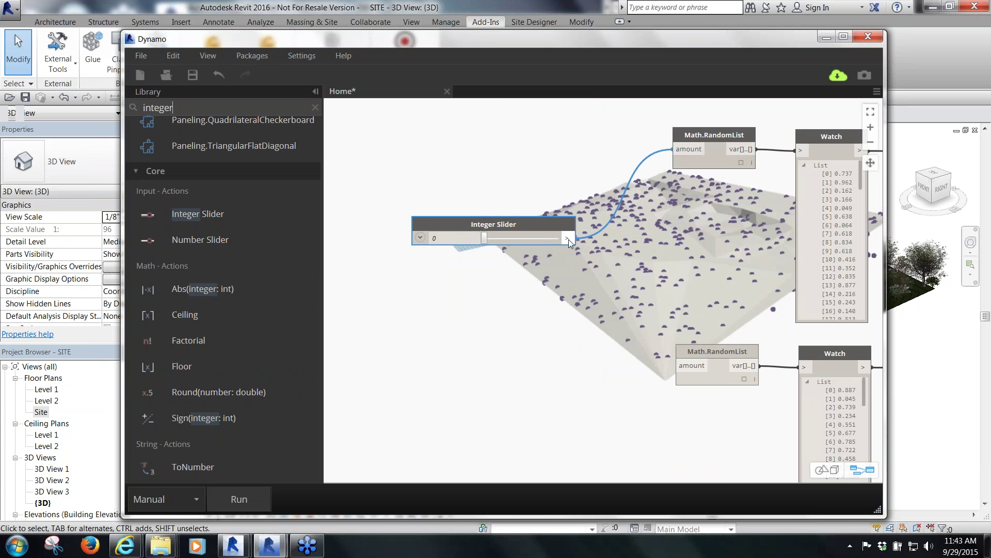
left_click_drag(569, 238, 676, 365)
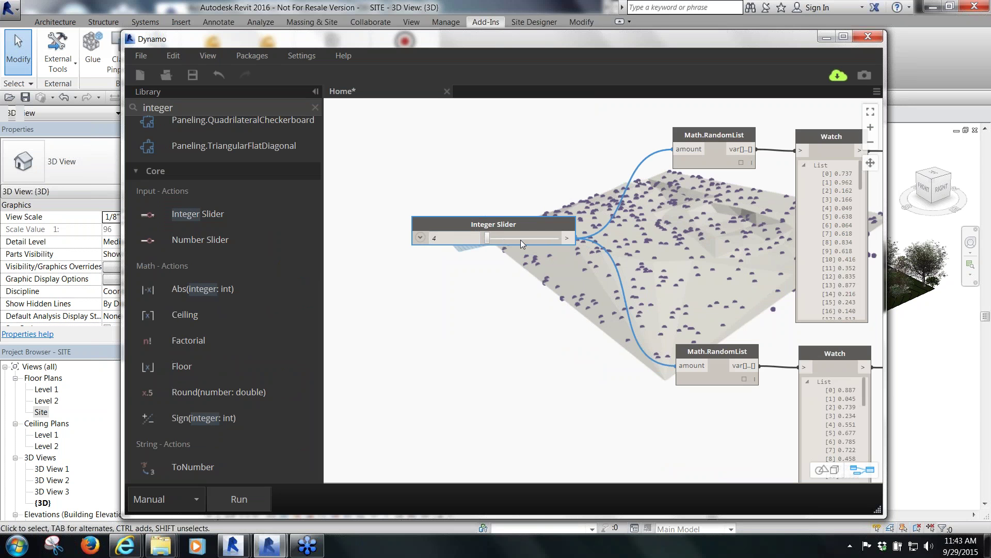
Set the Integer Slider to 95 and check its minimum, maximum and step settings
left_click_drag(494, 240, 557, 241)
left_click(419, 238)
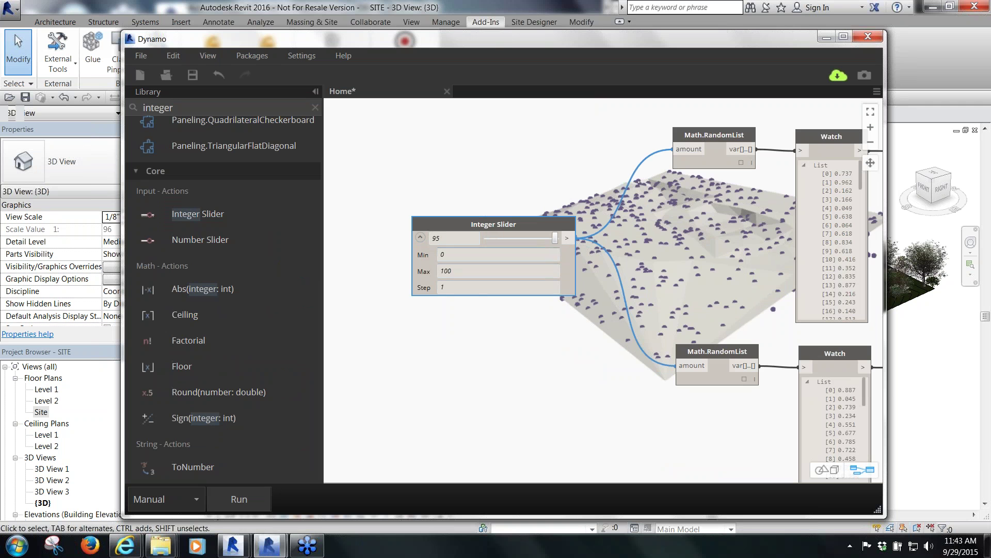
left_click(420, 237)
left_click(457, 182)
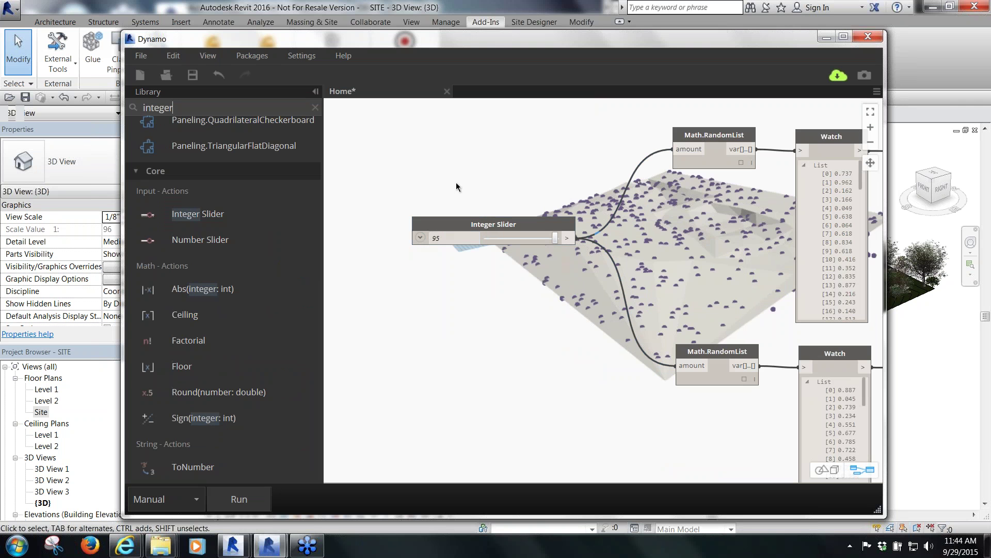
Look over all the tree graphs together and switch to Revit to view the planted site
scroll(361, 222, "down", 5)
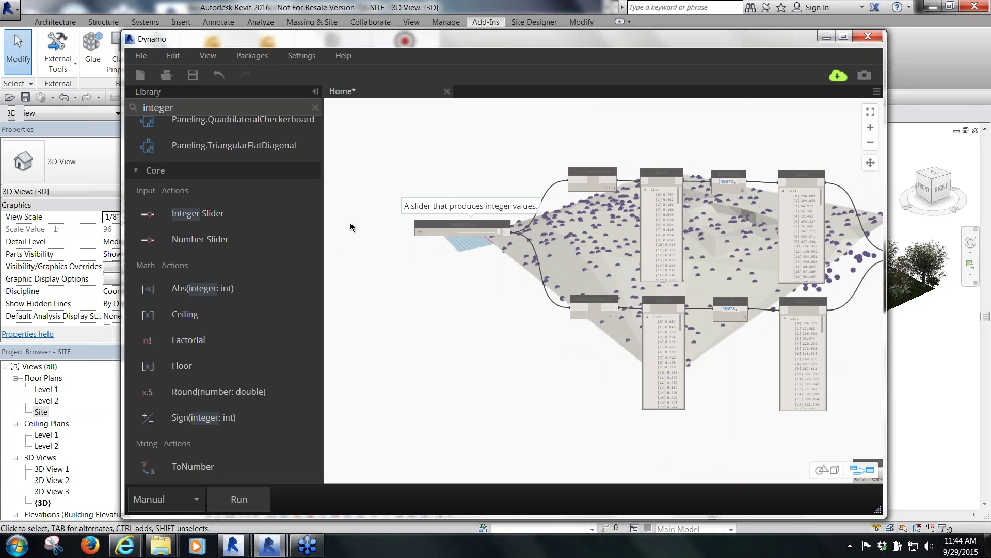
scroll(387, 206, "down", 6)
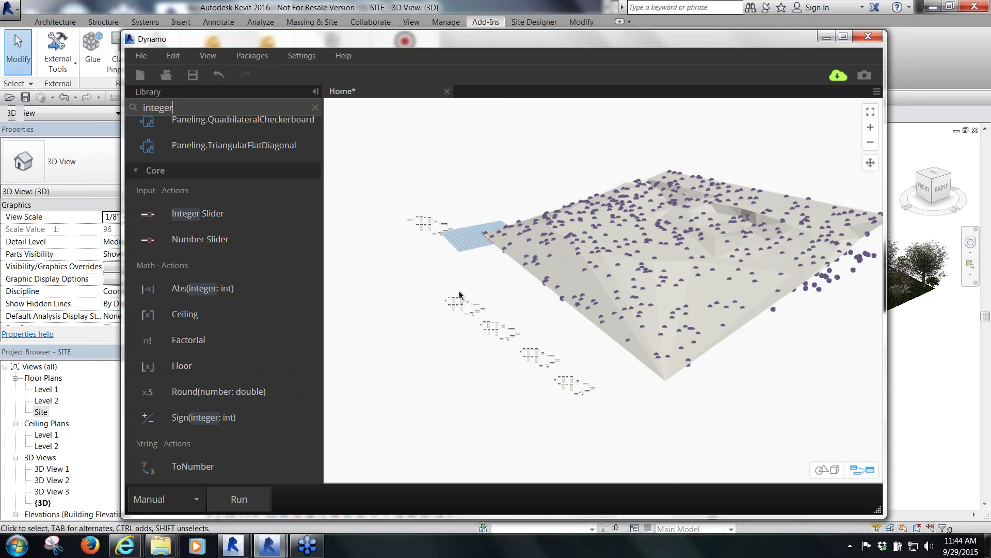
scroll(535, 306, "up", 3)
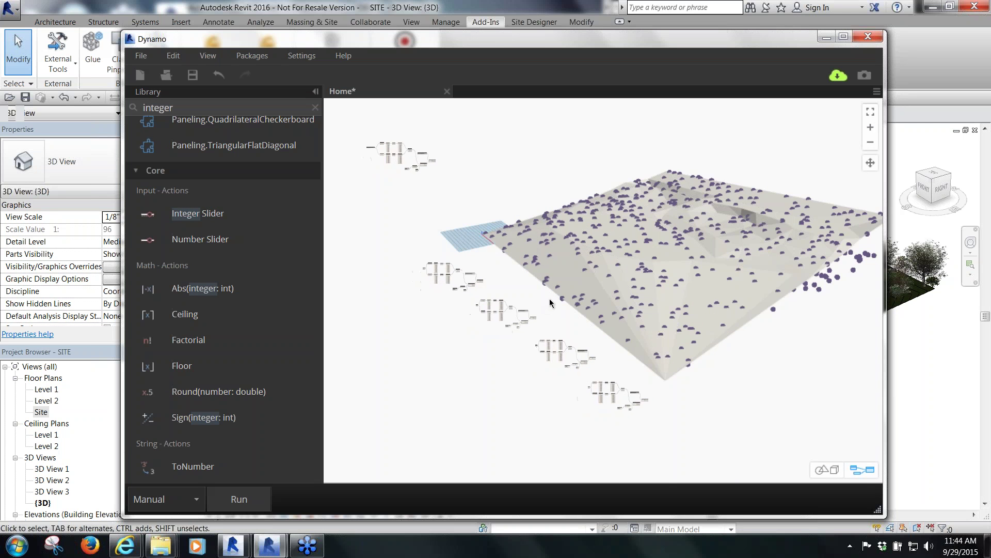
left_click(826, 38)
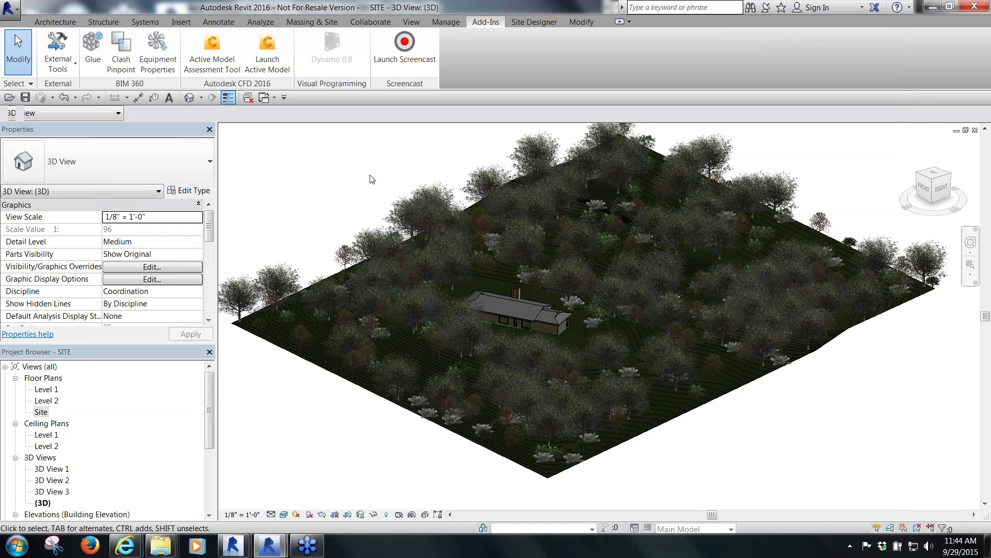
mouse_move(307, 546)
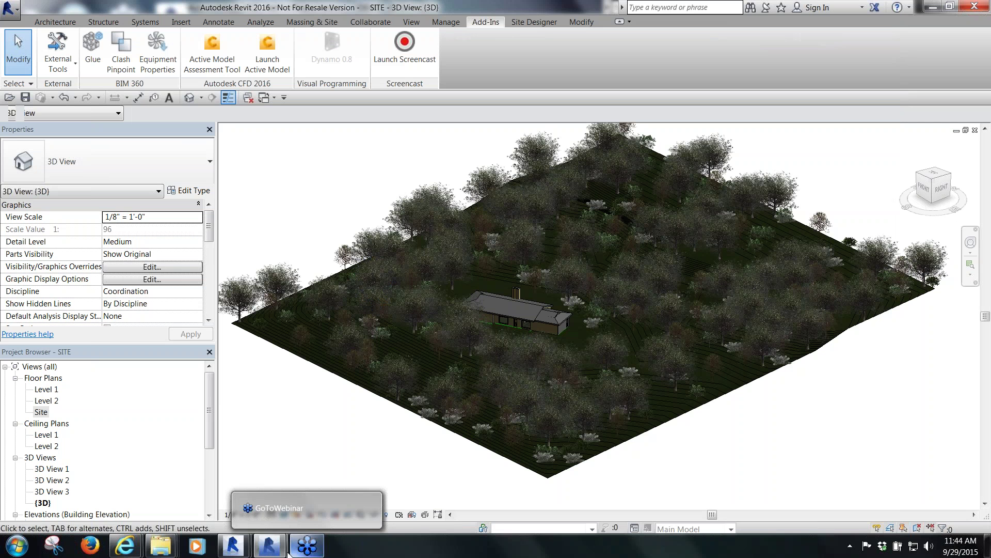
mouse_move(271, 552)
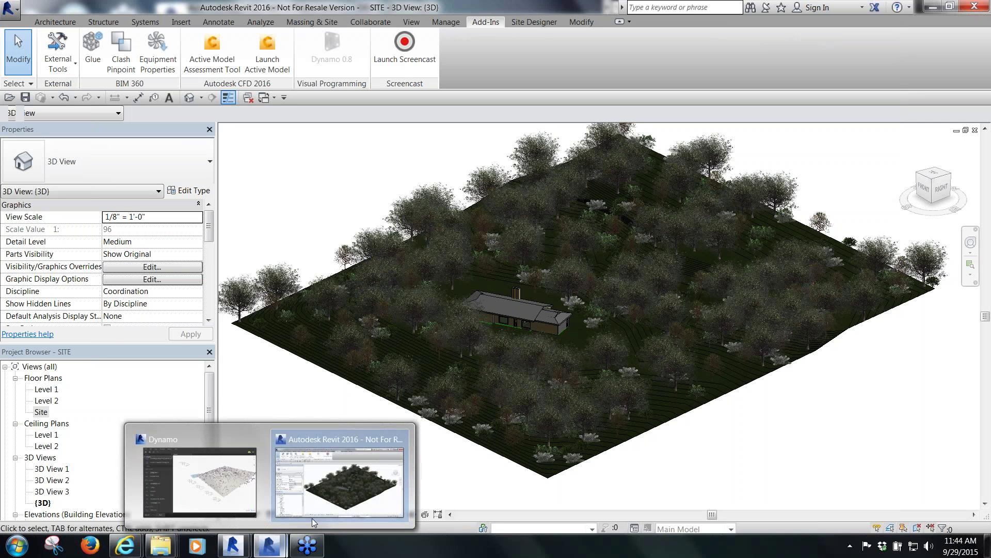
mouse_move(232, 546)
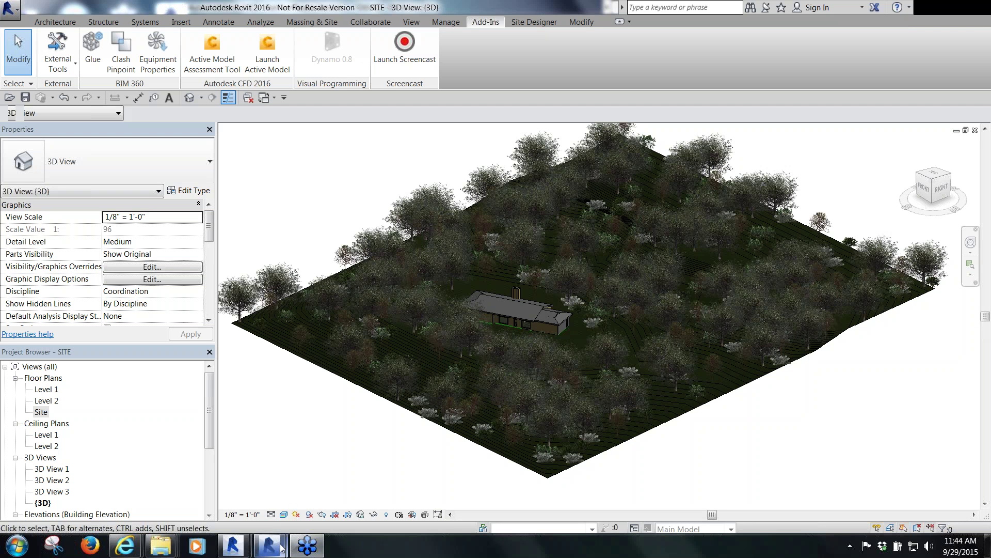
Switch back to Dynamo, maximize its window and bring the graph below the slider-driven one into view
left_click(246, 497)
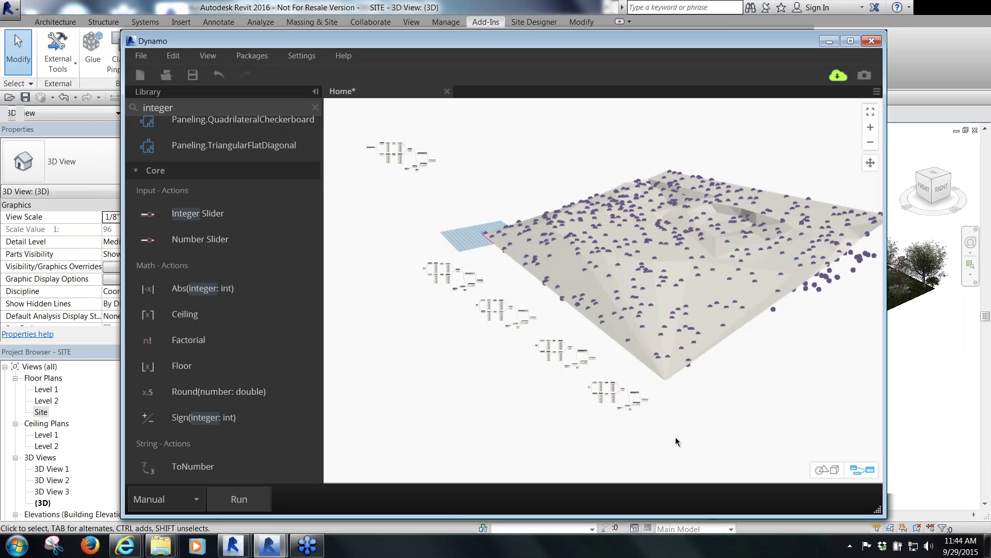
scroll(671, 436, "up", 5)
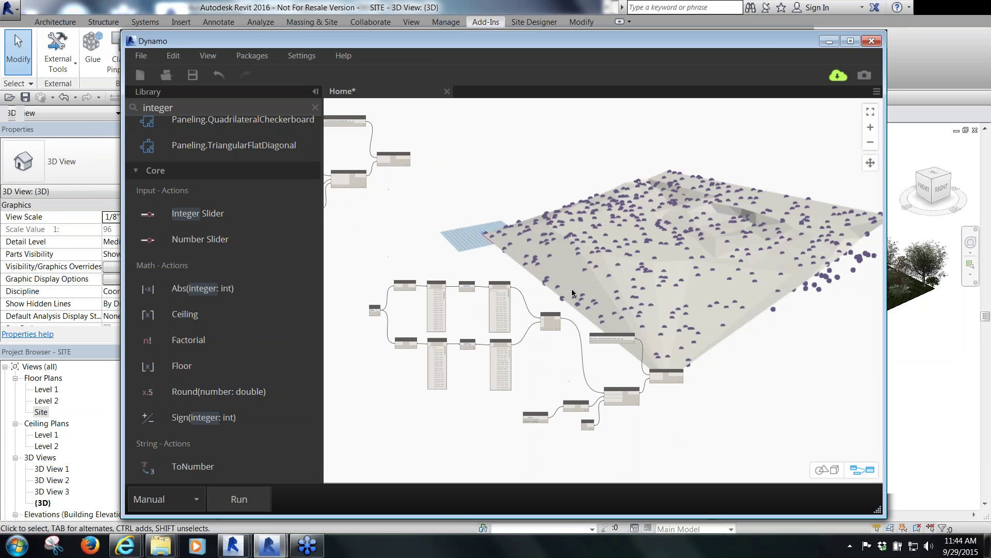
scroll(594, 248, "down", 3)
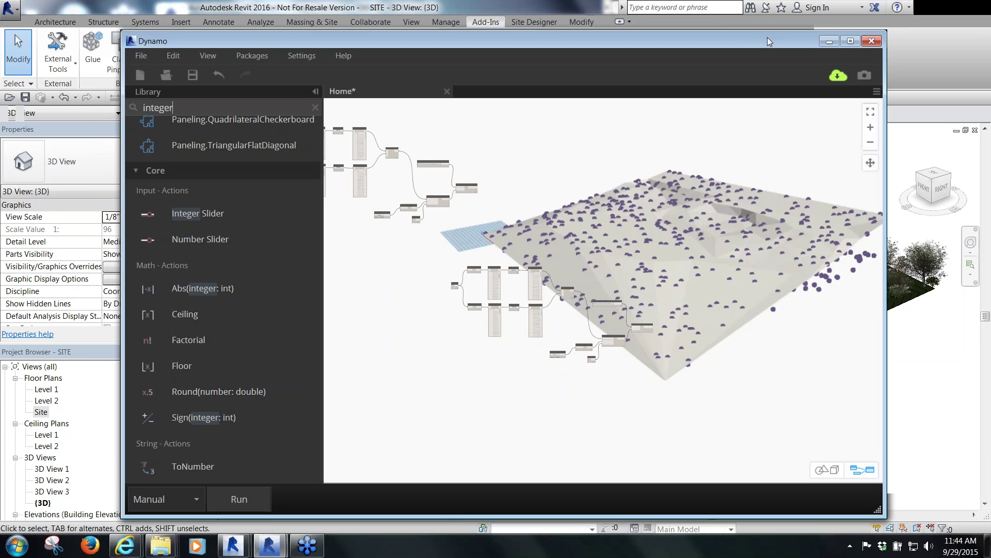
left_click_drag(767, 38, 680, 20)
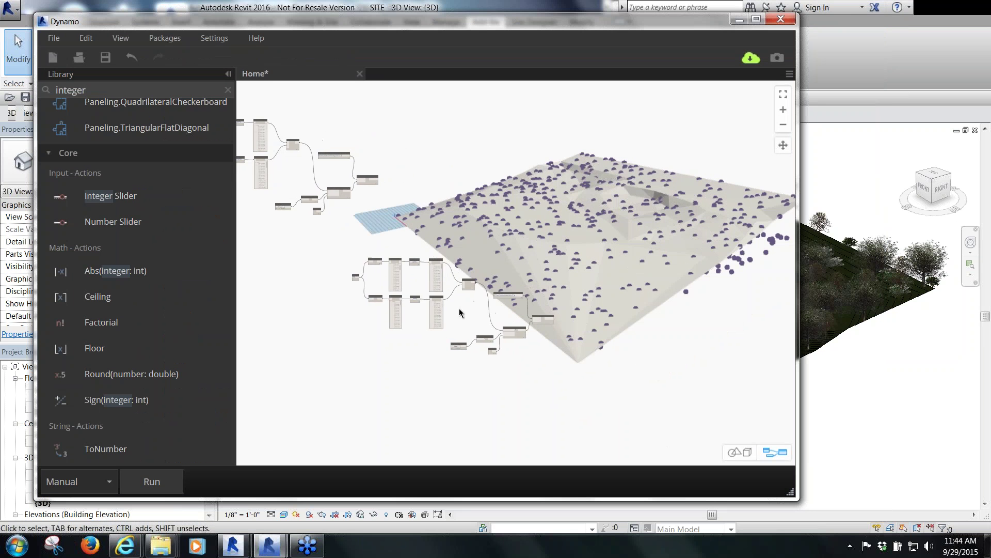
scroll(459, 309, "up", 2)
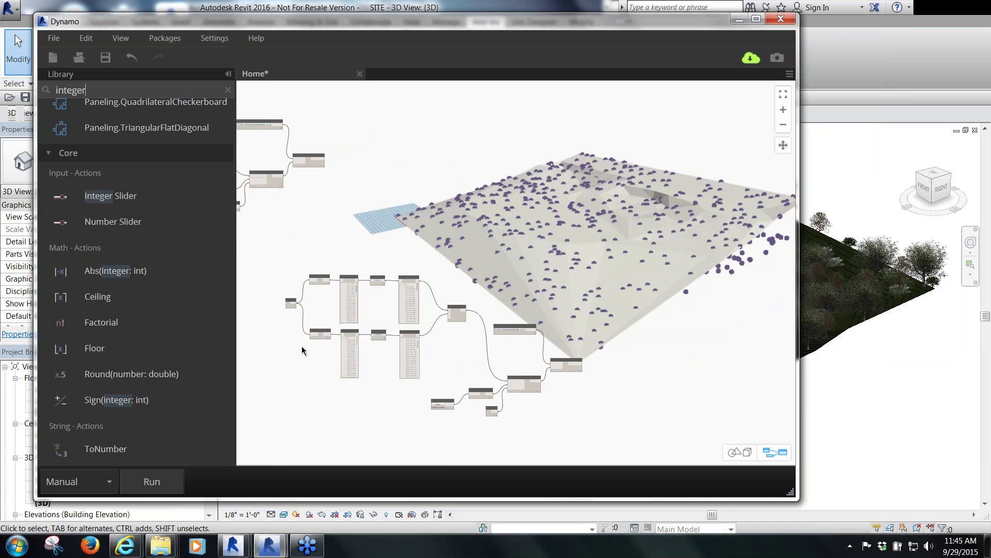
left_click(756, 19)
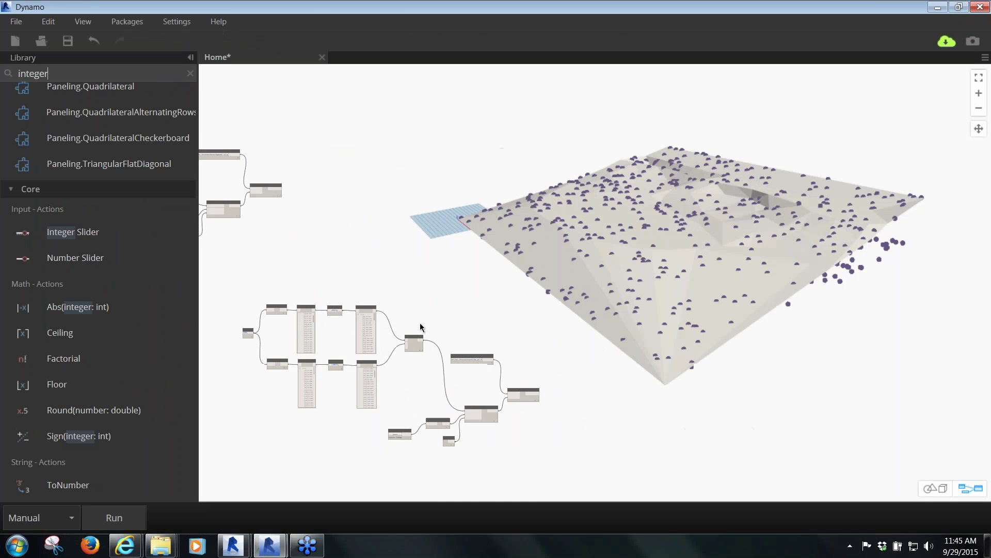
scroll(421, 327, "up", 3)
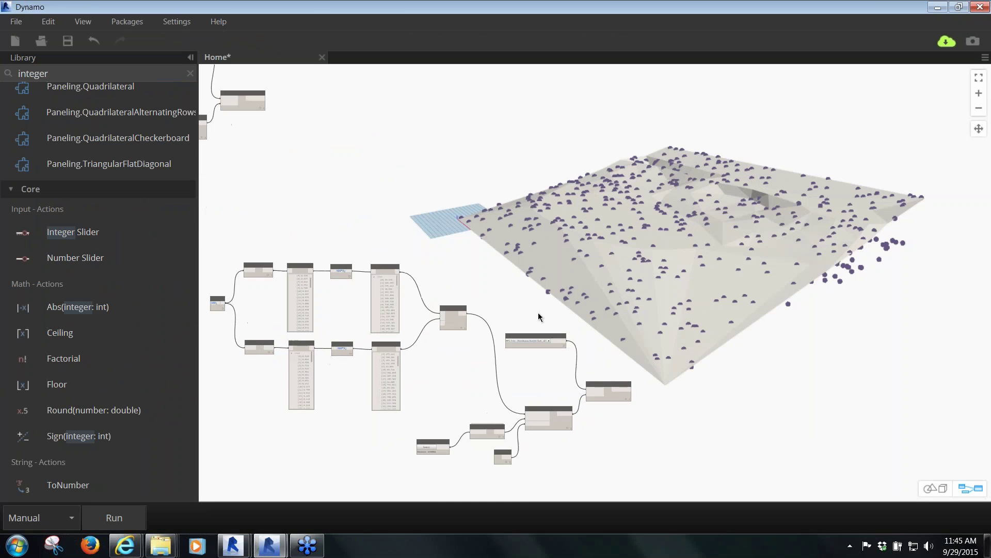
Shrink the topography in the background 3D preview and frame the whole Scarlet Oak graph in the workspace
left_click(935, 488)
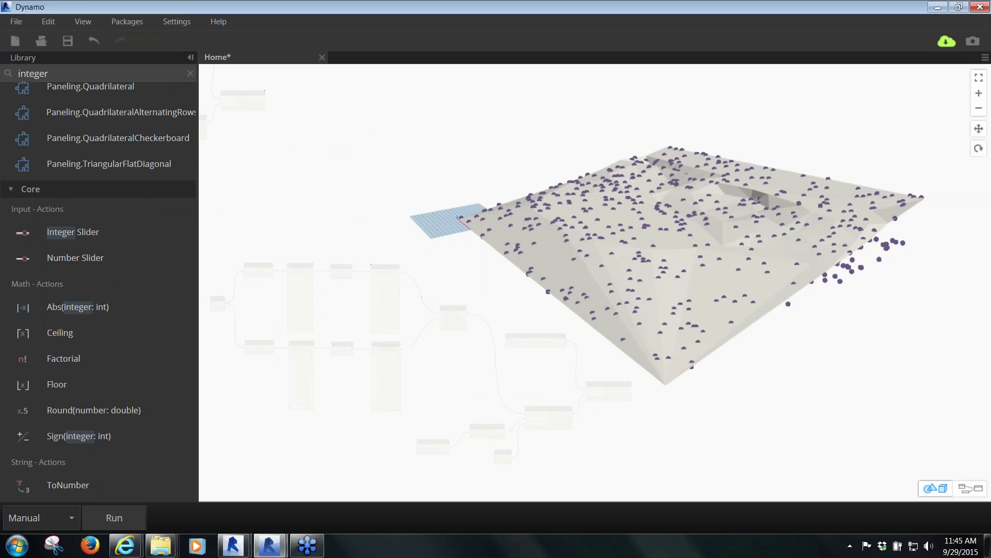
scroll(452, 348, "down", 5)
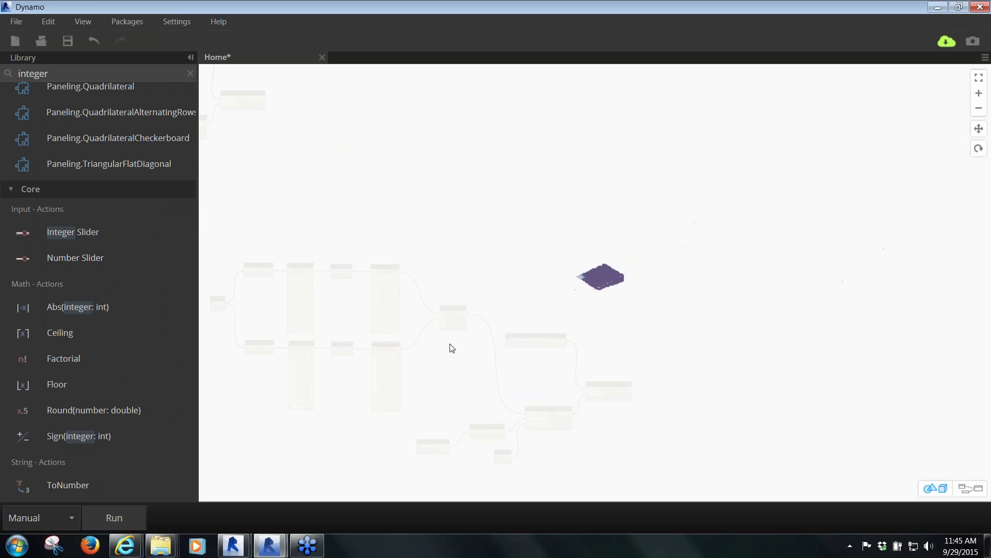
left_click(965, 487)
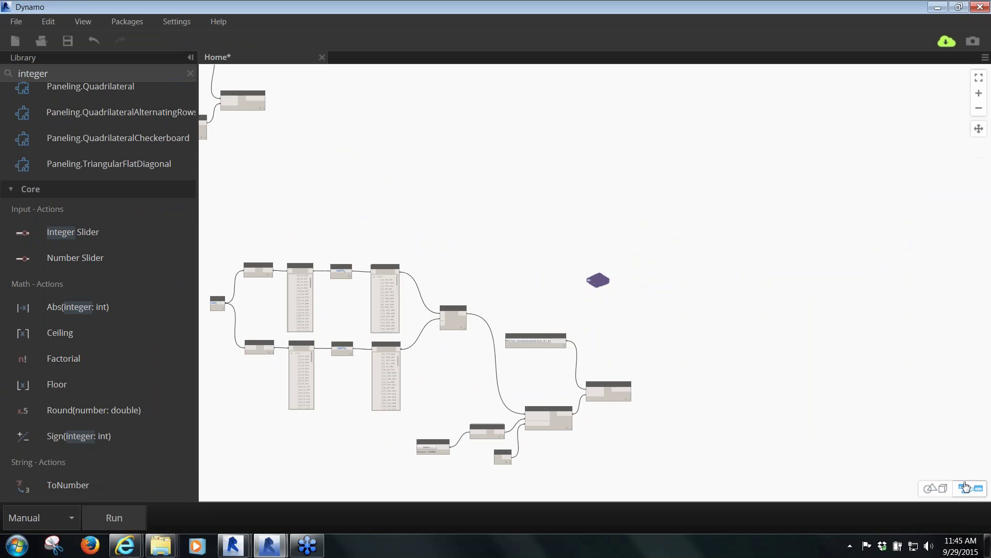
middle_click_drag(467, 369, 561, 308)
scroll(562, 308, "up", 1)
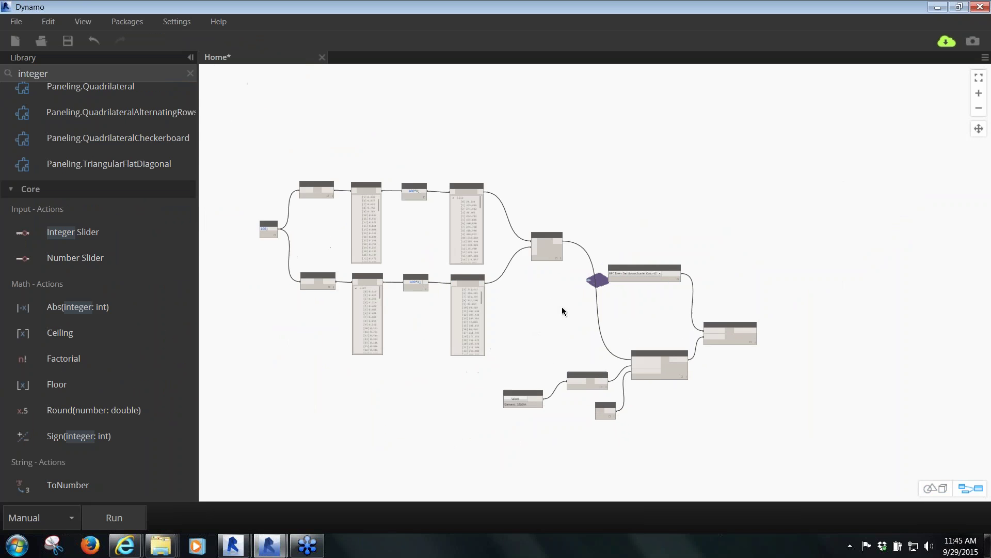
scroll(472, 307, "up", 2)
scroll(513, 268, "down", 2)
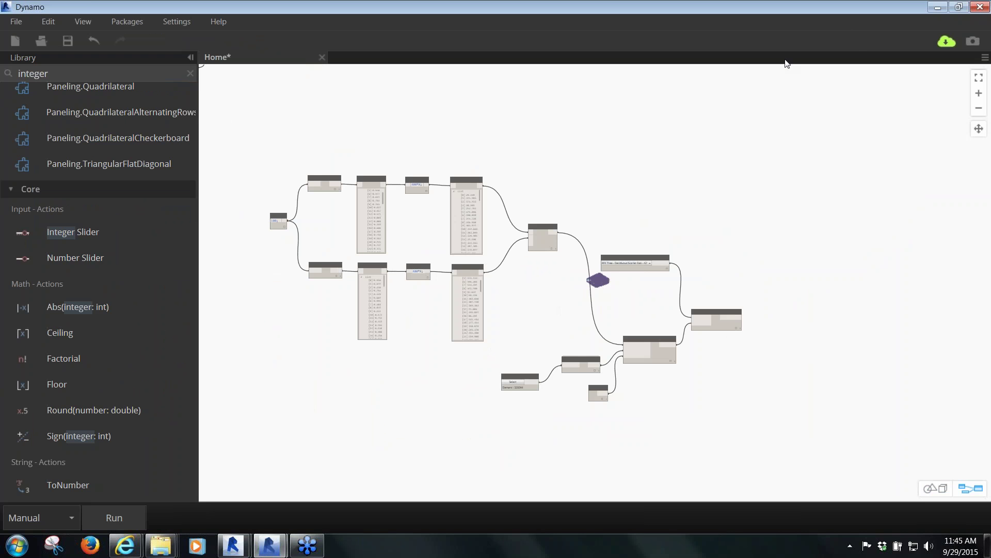
scroll(486, 297, "up", 1)
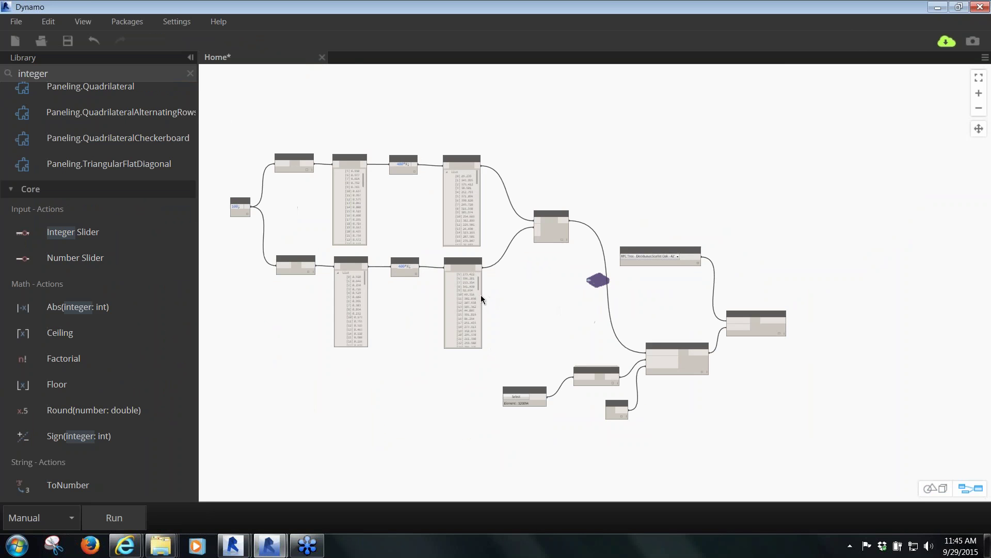
scroll(492, 284, "up", 1)
middle_click_drag(492, 284, 625, 269)
scroll(584, 262, "up", 1)
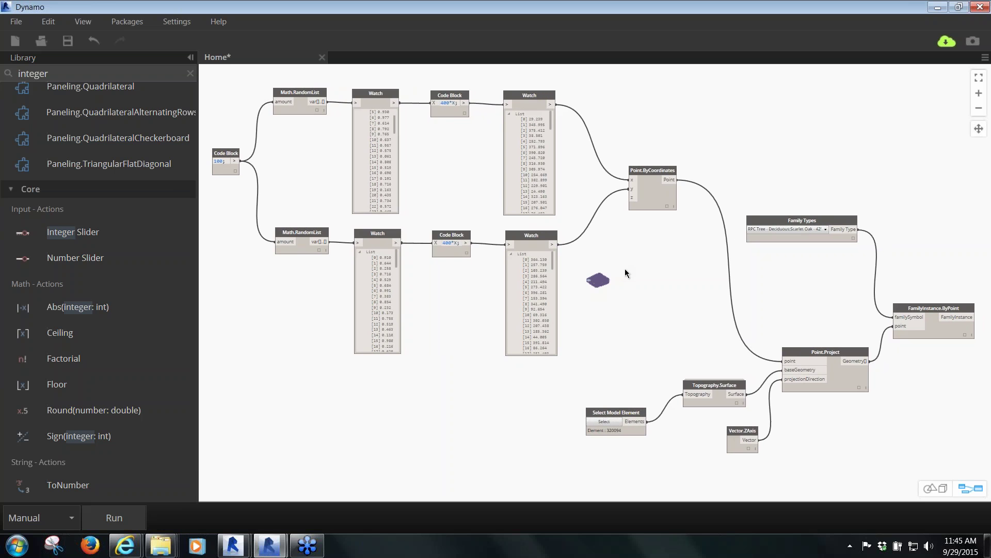
Capture the Scarlet Oak graph with Snipping Tool, copy the snip and minimize the tool
left_click(54, 545)
left_click_drag(203, 67, 983, 478)
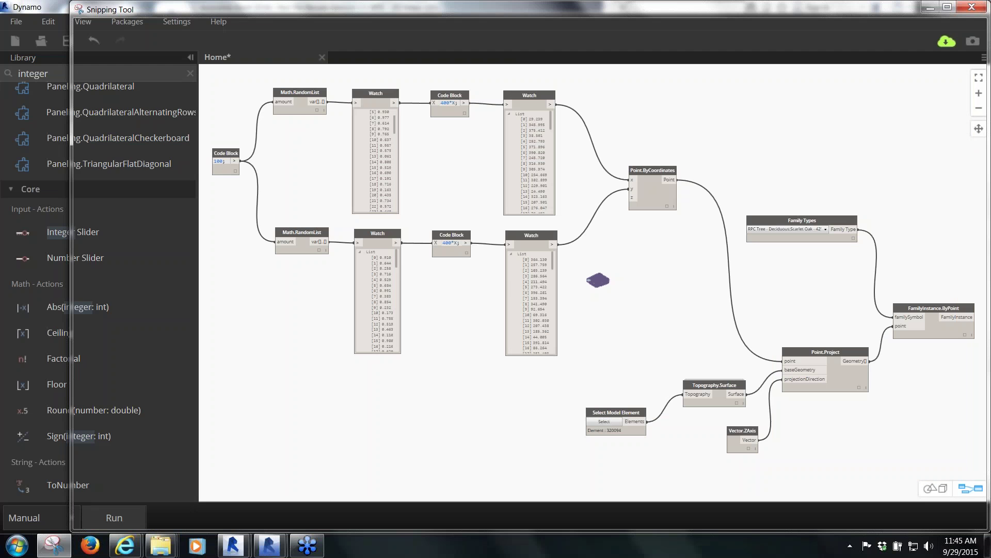
left_click(145, 46)
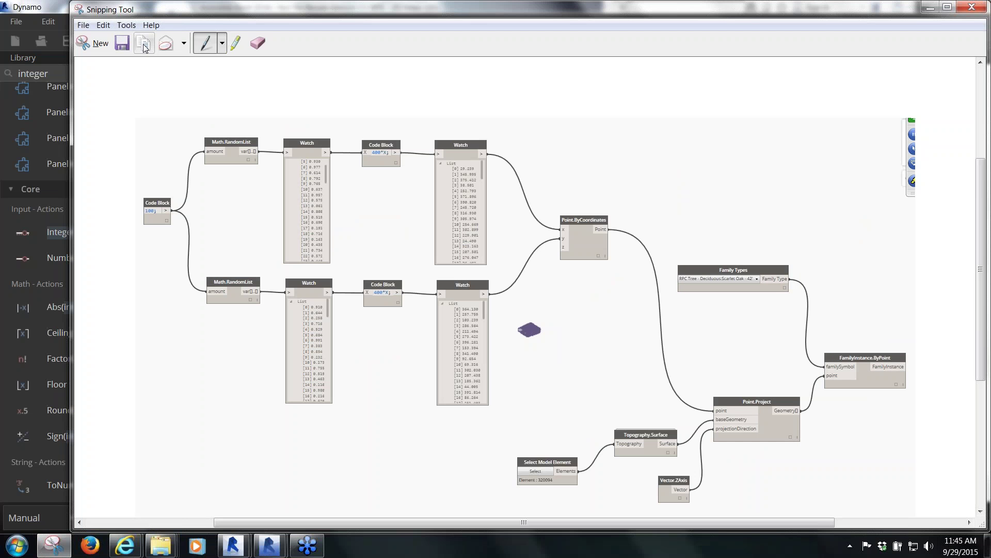
left_click(934, 8)
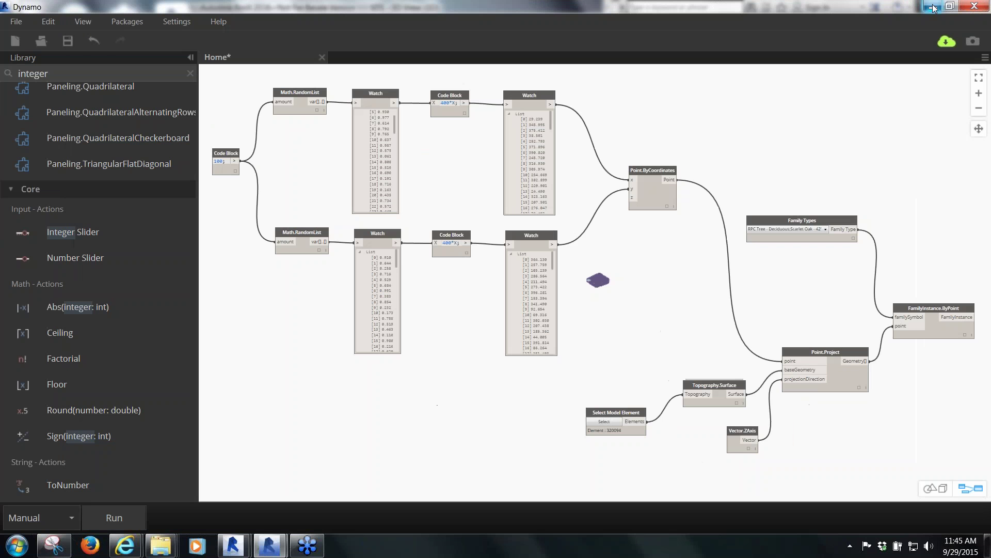
Switch to the GoToWebinar page in Internet Explorer and shift its window slightly
left_click(897, 308)
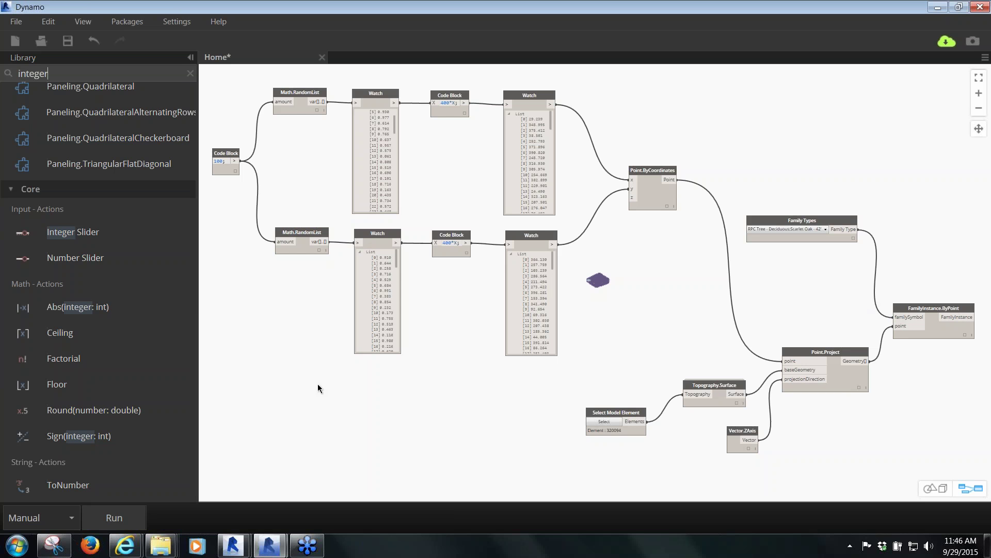
mouse_move(125, 545)
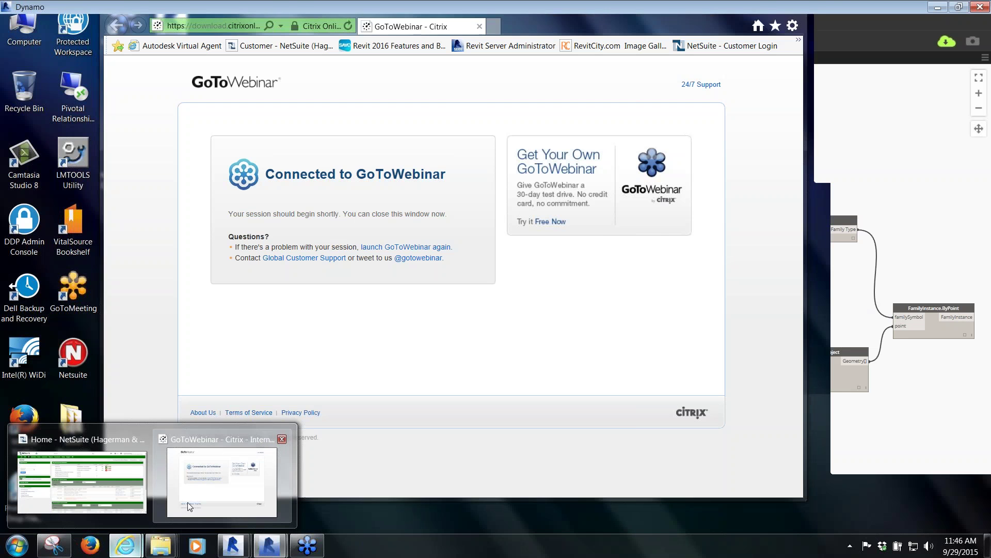
left_click(198, 501)
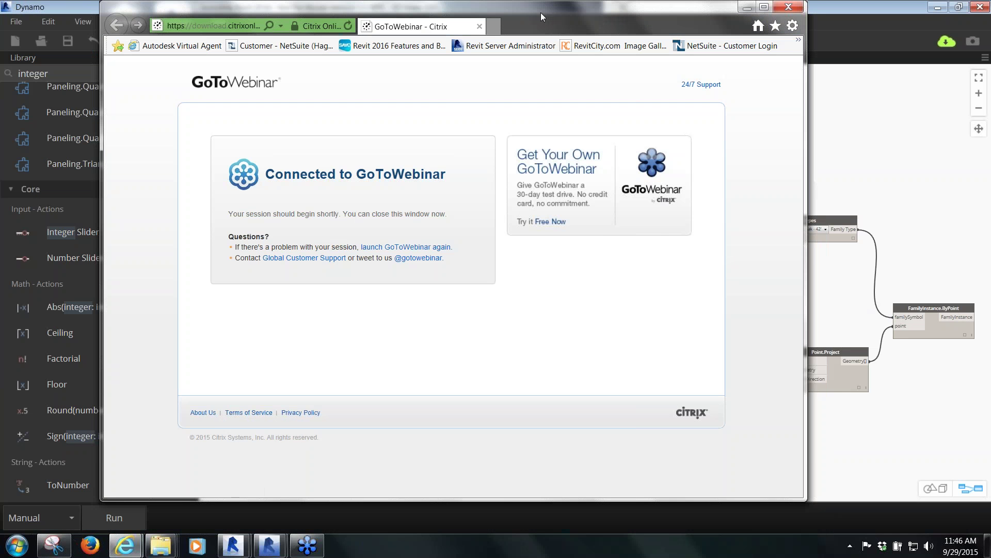
left_click_drag(541, 21, 543, 31)
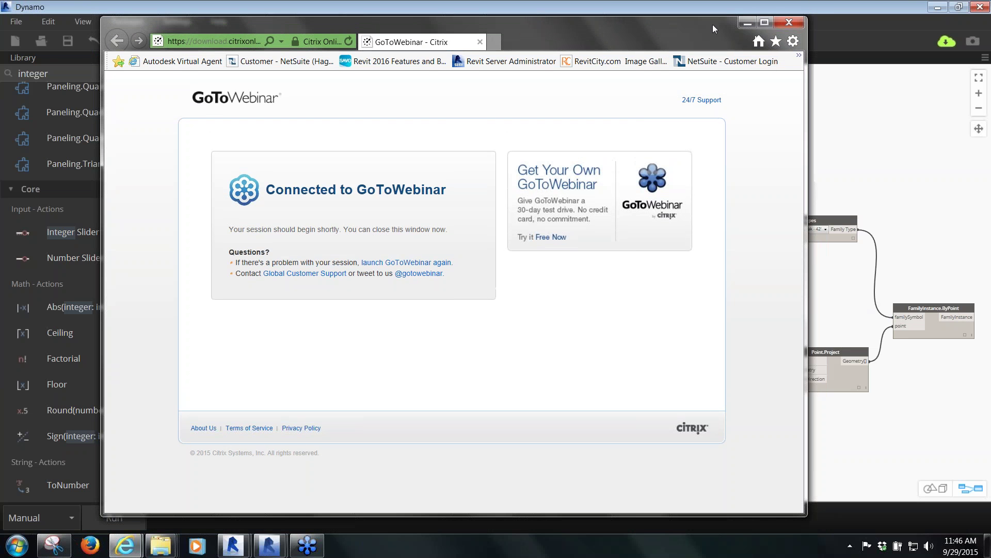
Maximize the browser window and load screencast.autodesk.com in a new tab
left_click(765, 23)
left_click(500, 29)
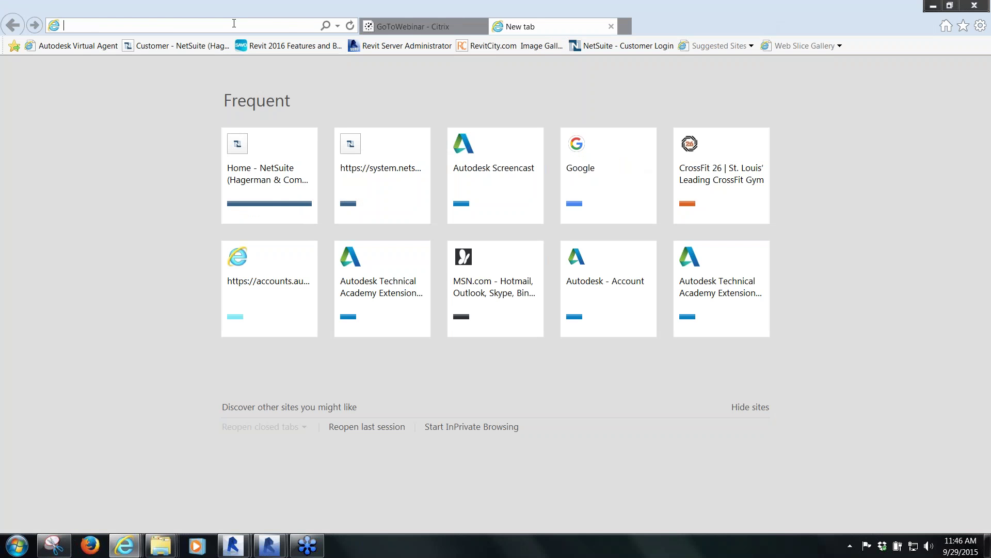
type("screencast.autodesk.com/")
key("Return")
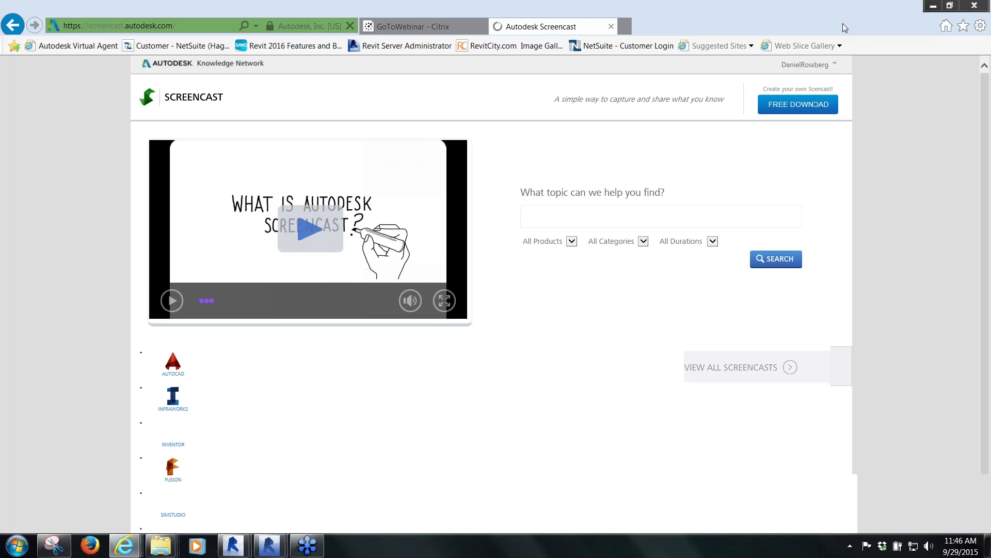
Search the Autodesk Screencast site for "site designer"
left_click(564, 216)
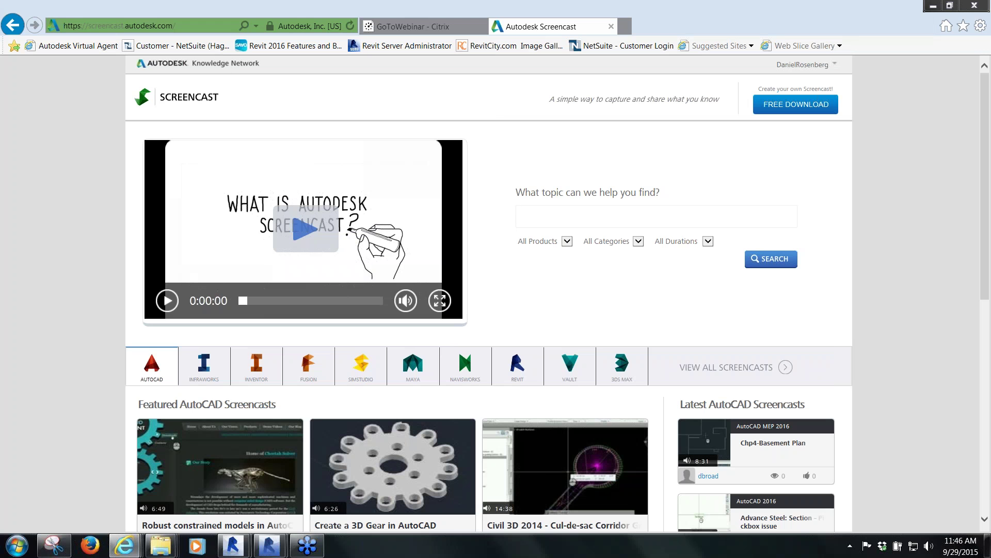
type("si")
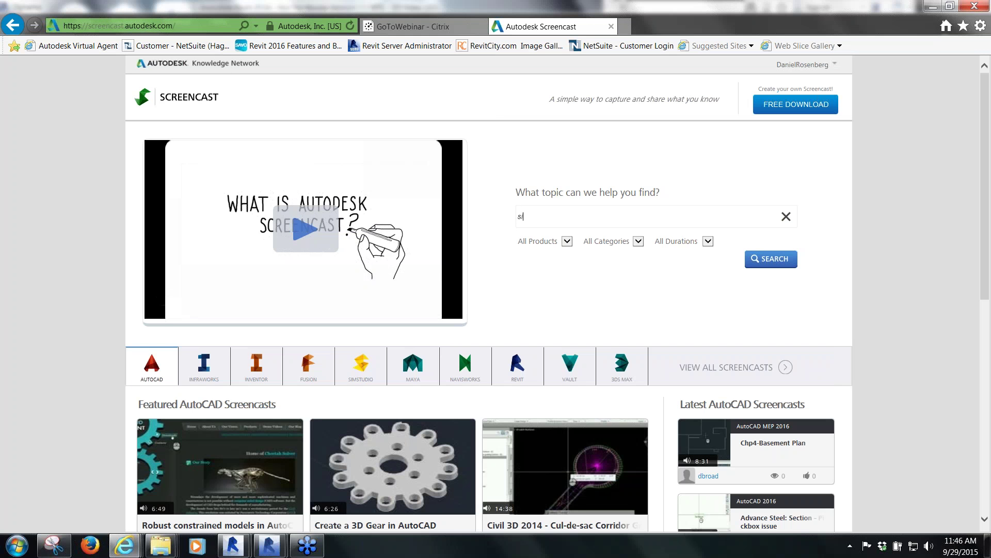
type("te designer")
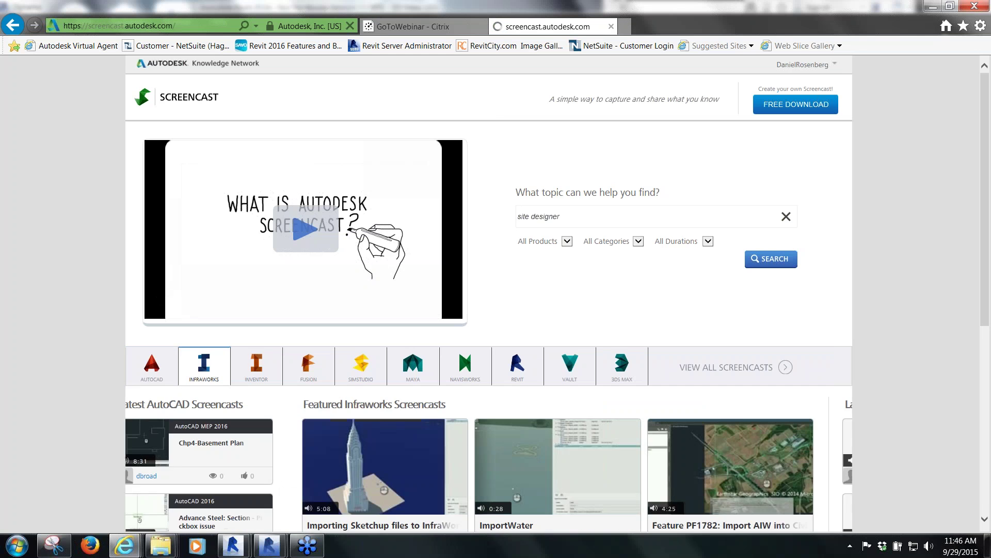
key("Return")
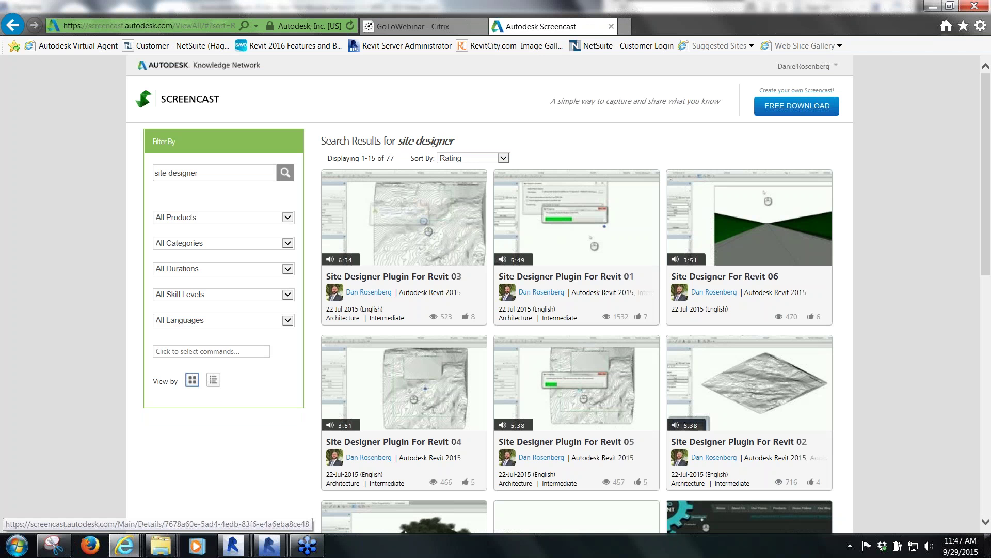
Open the author's profile from the first Site Designer Plugin result and look through the published screencasts
left_click(382, 294)
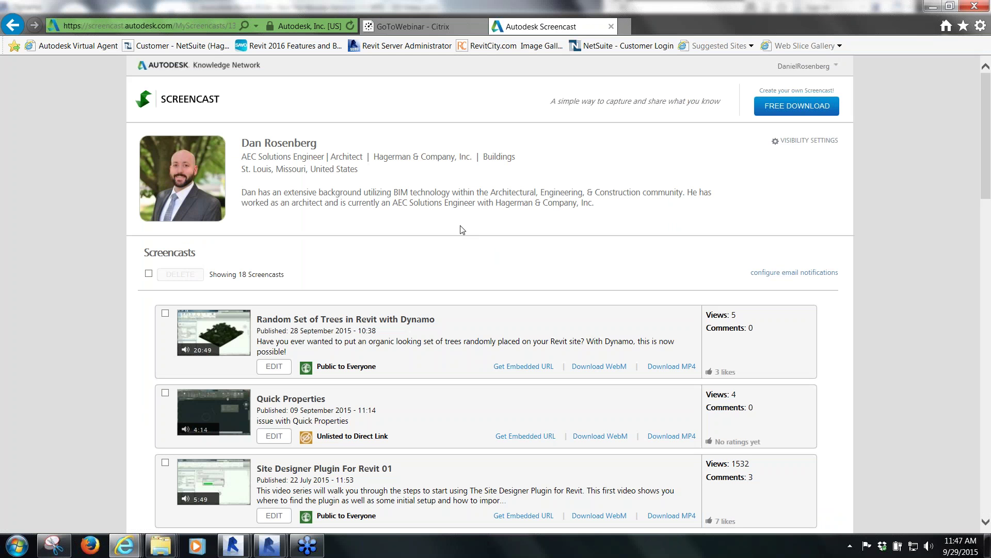
scroll(463, 229, "down", 1)
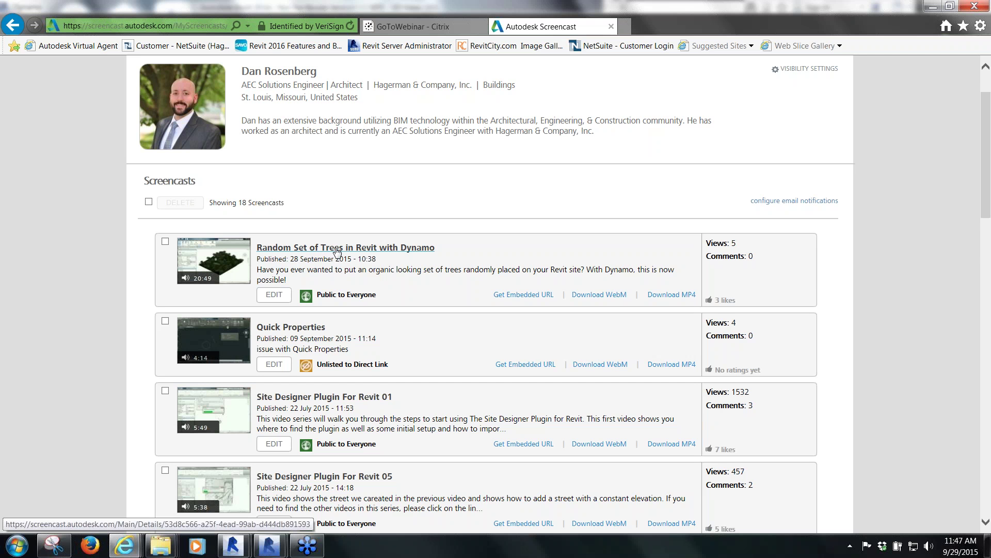
scroll(337, 252, "down", 4)
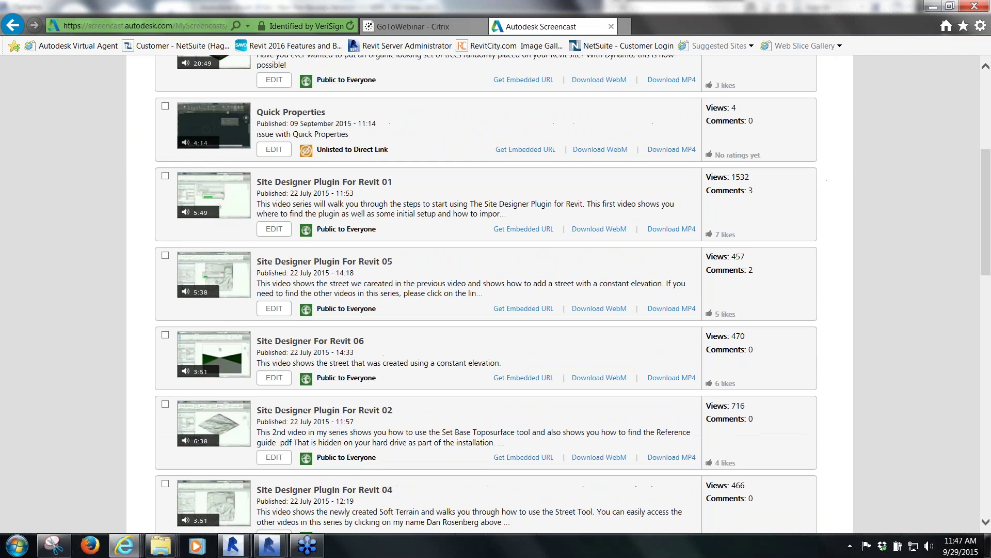
scroll(417, 346, "down", 3)
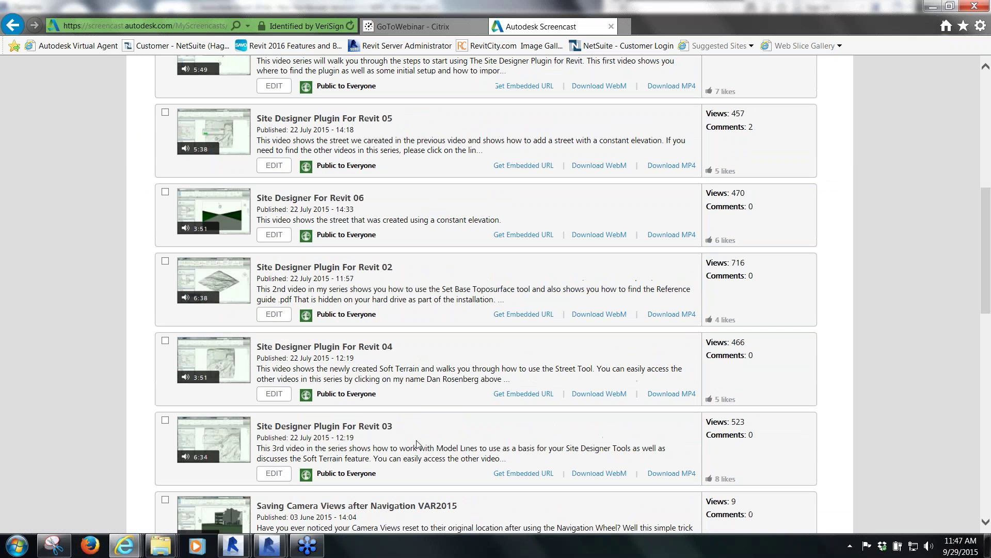
scroll(417, 443, "down", 2)
Open the "Random Set of Trees in Revit with Dynamo" screencast page and return to the author's screencast list
scroll(416, 443, "up", 3)
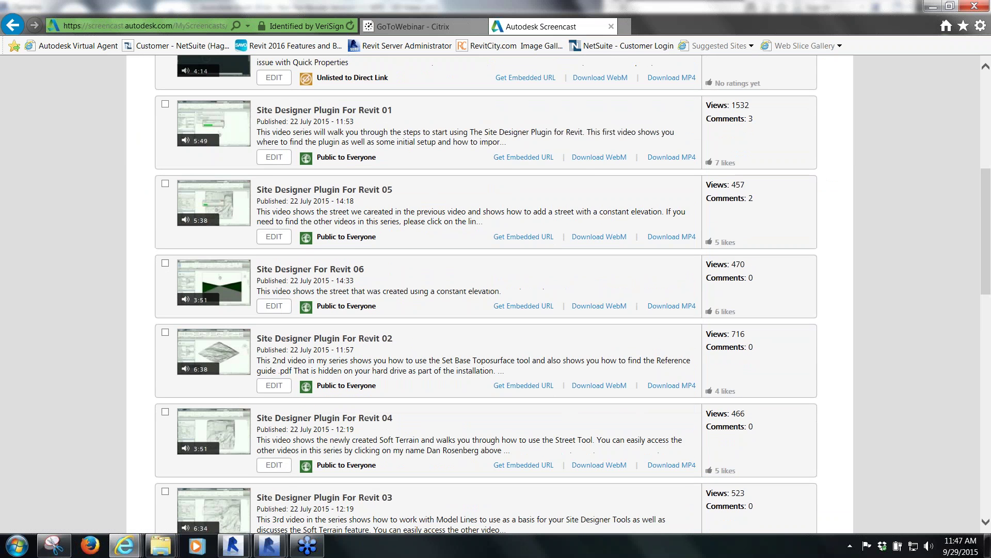
scroll(477, 258, "up", 5)
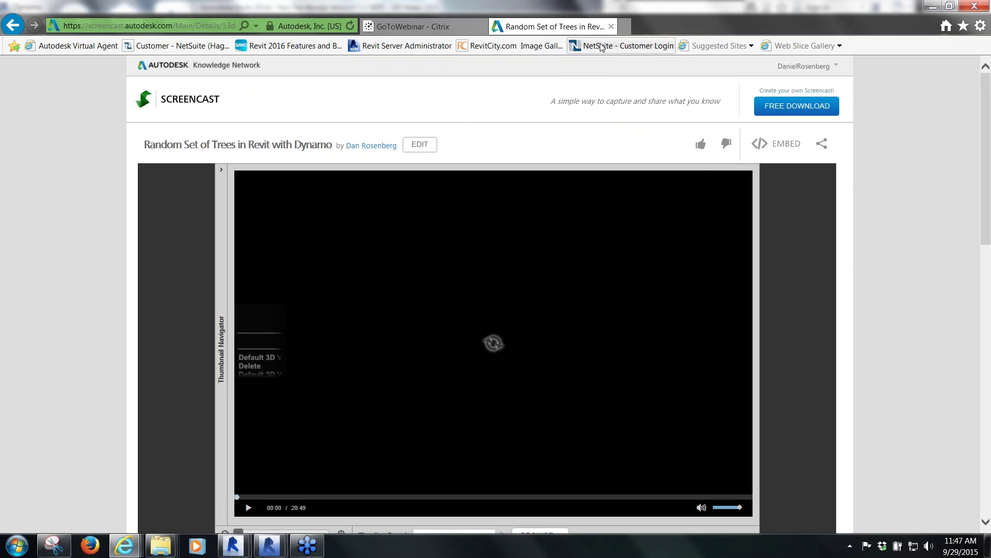
key("alt+Left")
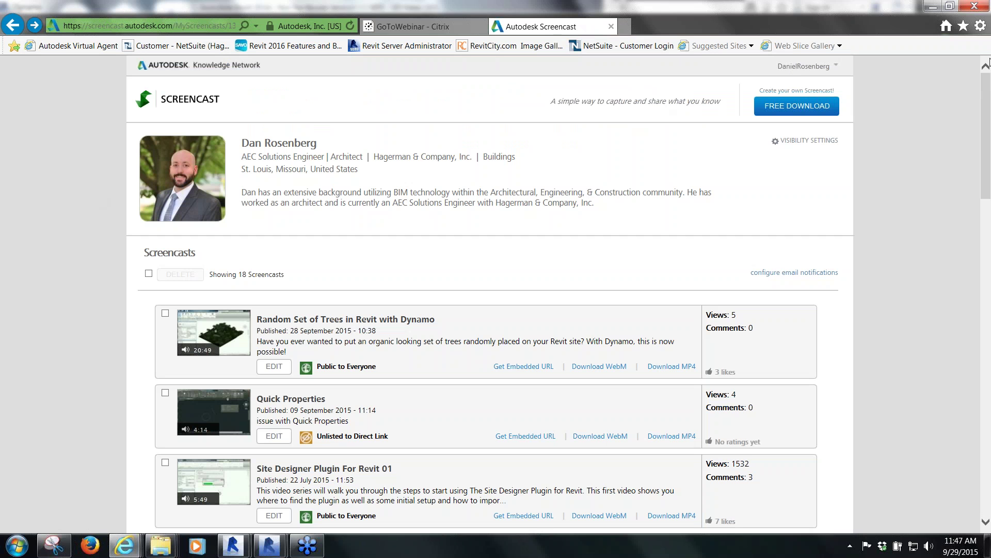
left_click(206, 28)
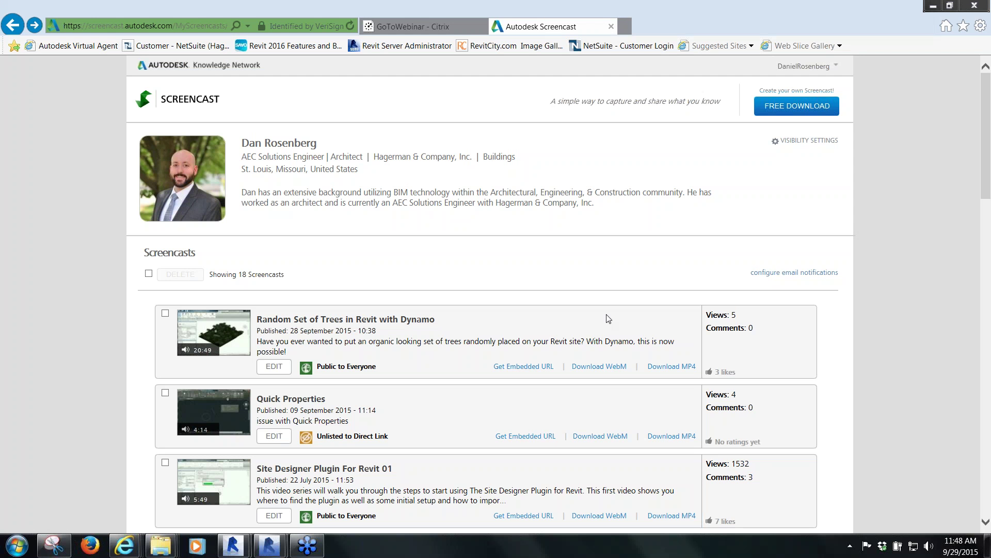
left_click(58, 188)
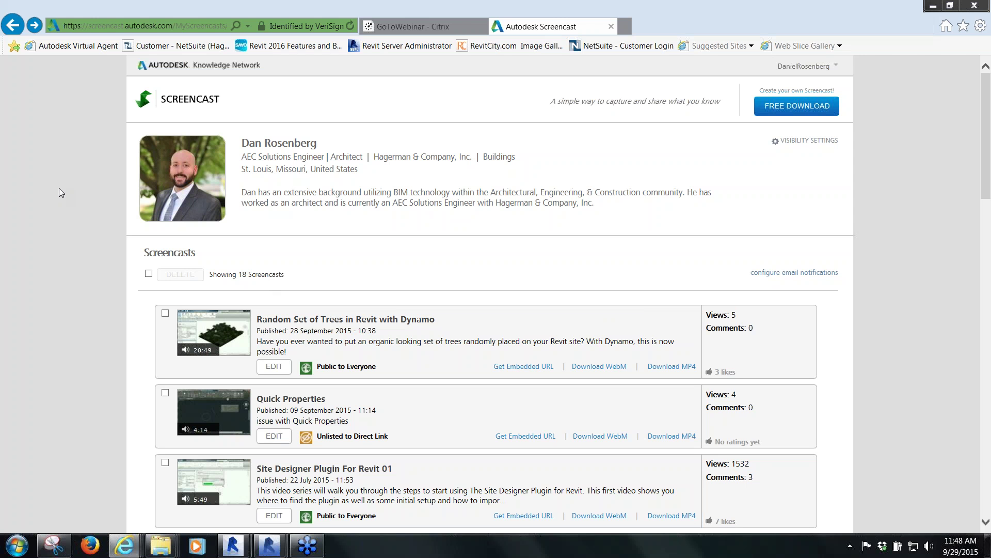
left_click(457, 26)
left_click(541, 27)
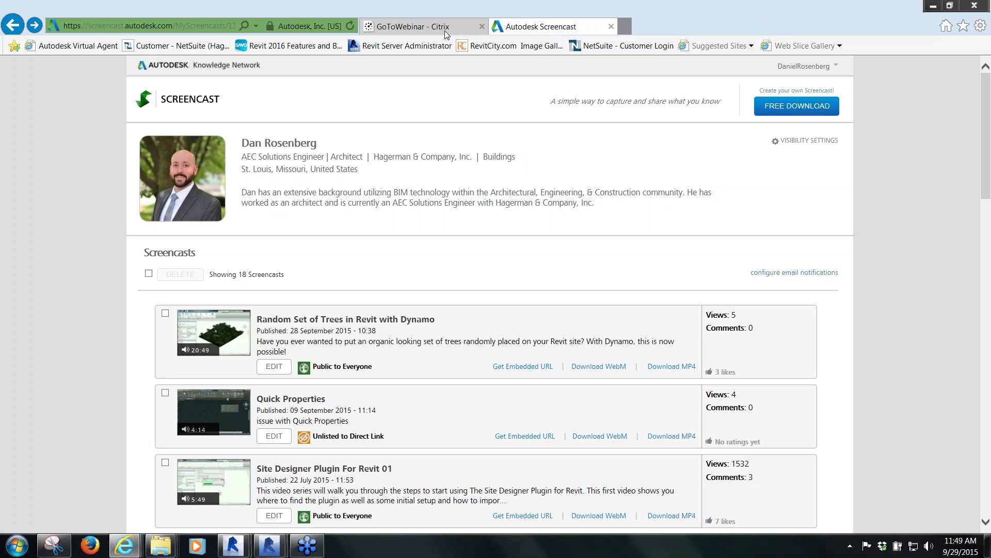
left_click(925, 49)
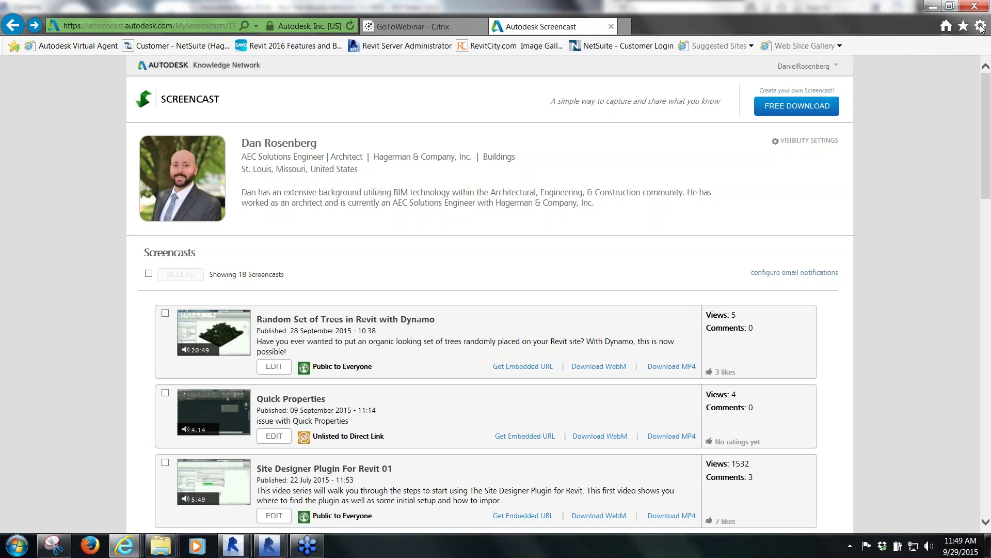
Switch to the DEMO project in Revit 2015 and open the Site Existing floor plan, followed by the Site floor plan
mouse_move(246, 553)
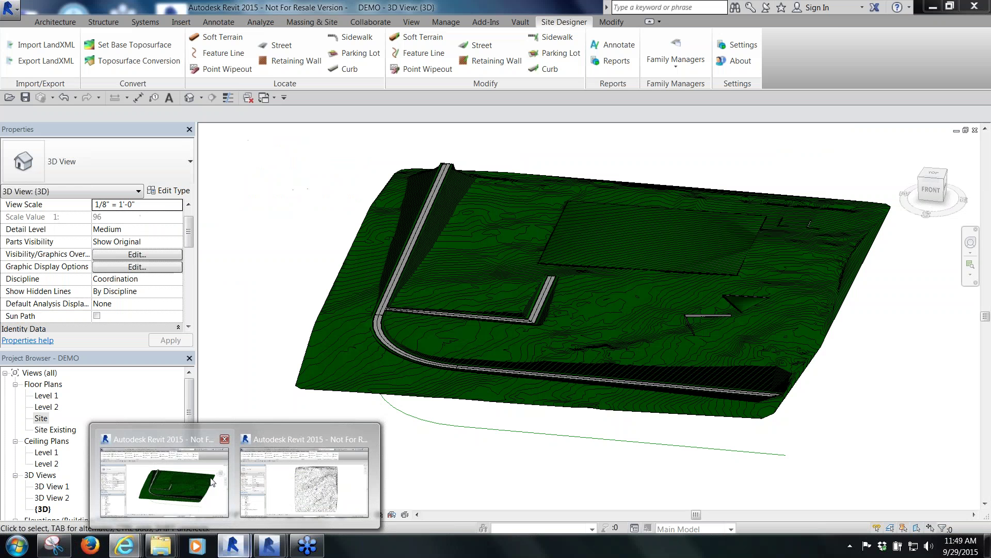
left_click(212, 482)
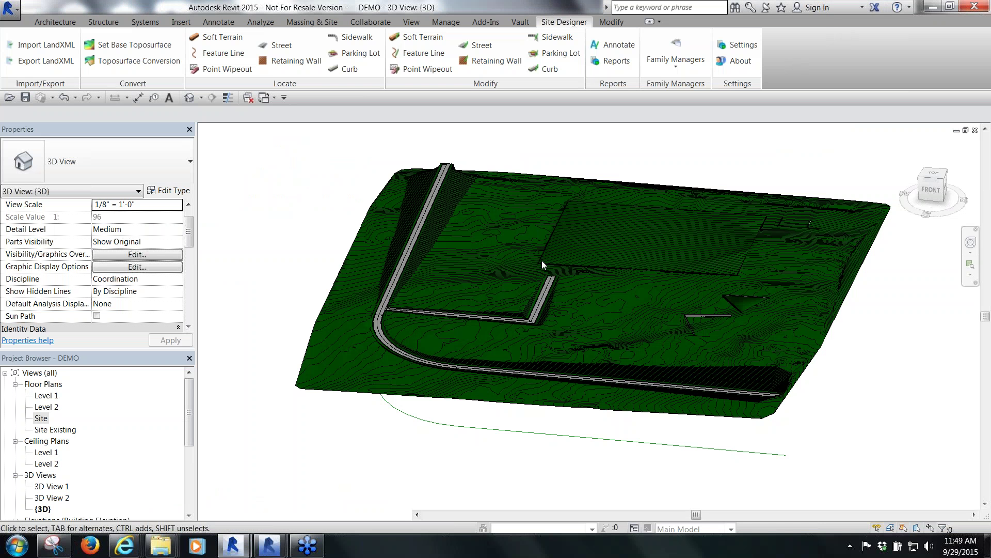
left_click(41, 430)
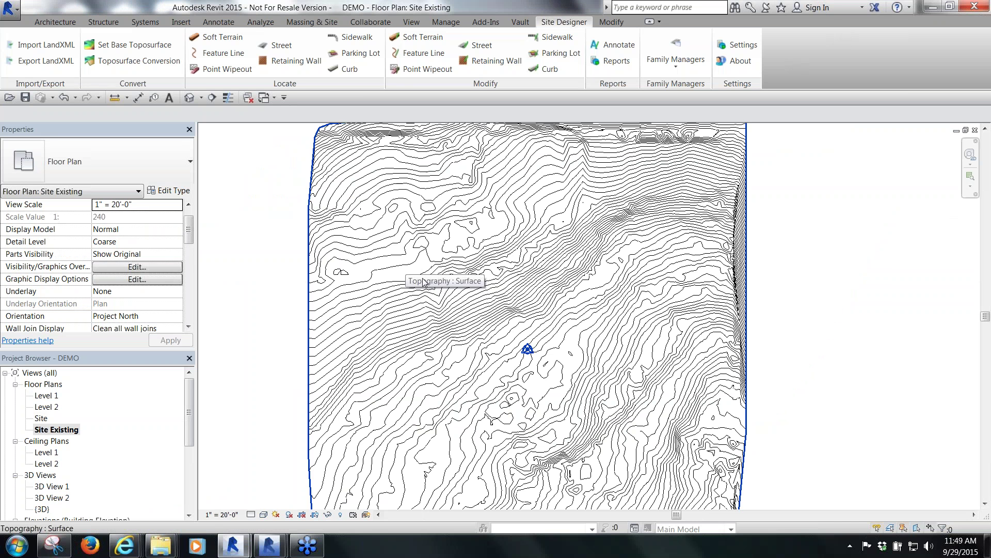
double_click(41, 418)
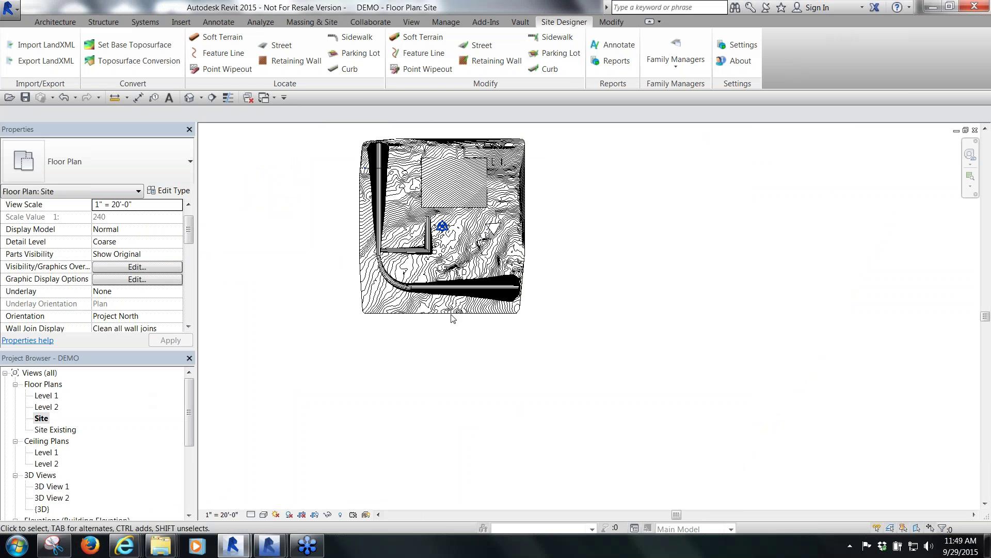
scroll(413, 204, "up", 2)
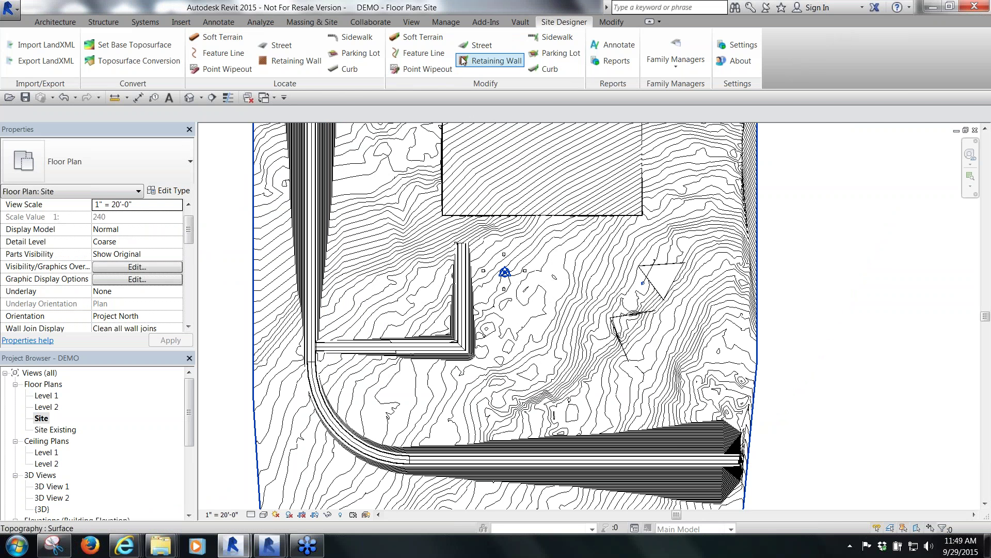
Start Site Designer's Modify Street on the host line of the L-shaped branch street, review the available edit types and cancel
left_click(475, 45)
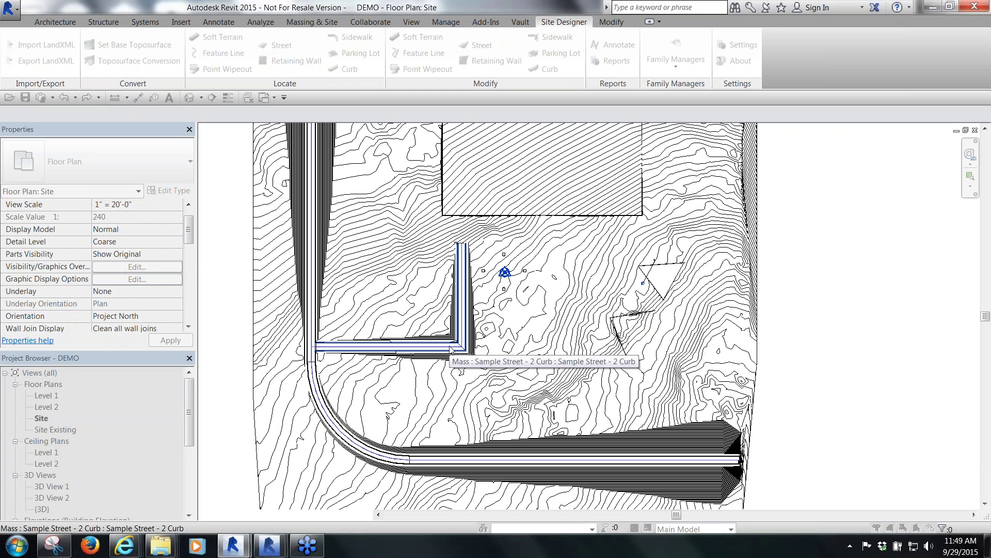
left_click(451, 349)
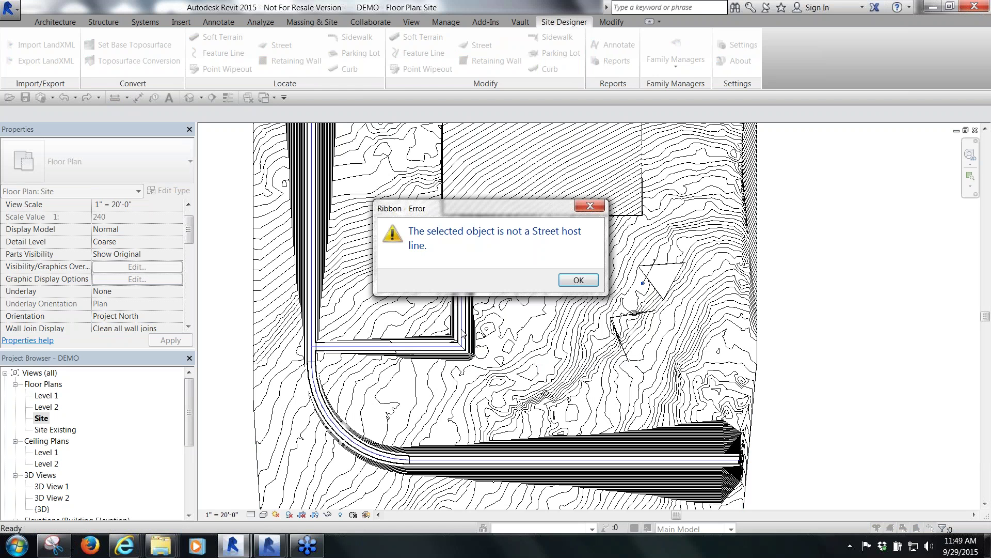
left_click(578, 281)
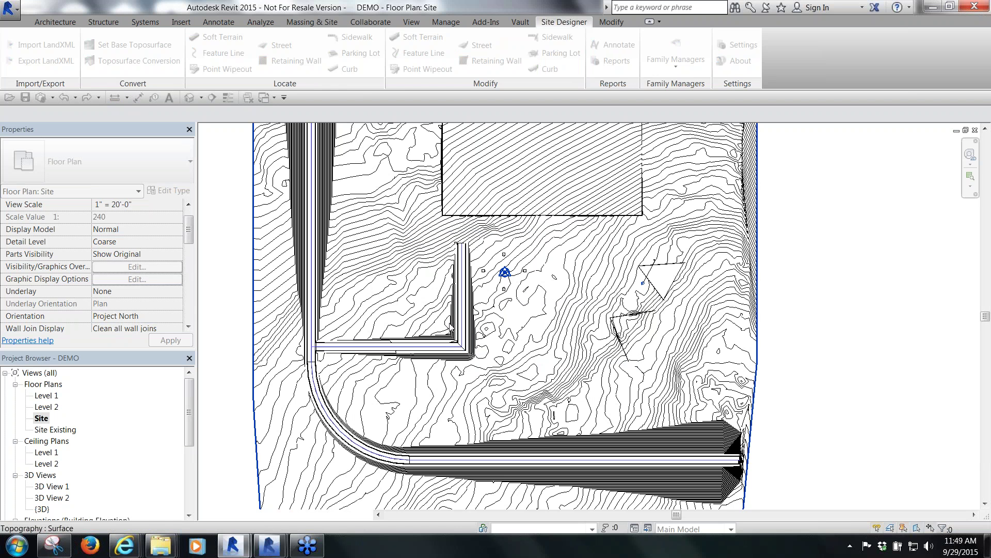
left_click(427, 350)
left_click(571, 283)
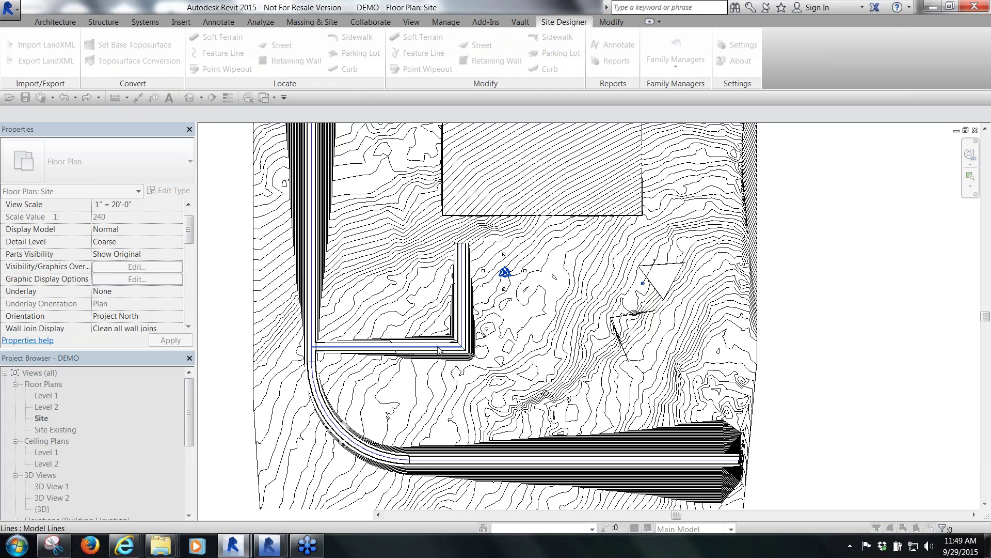
left_click(439, 350)
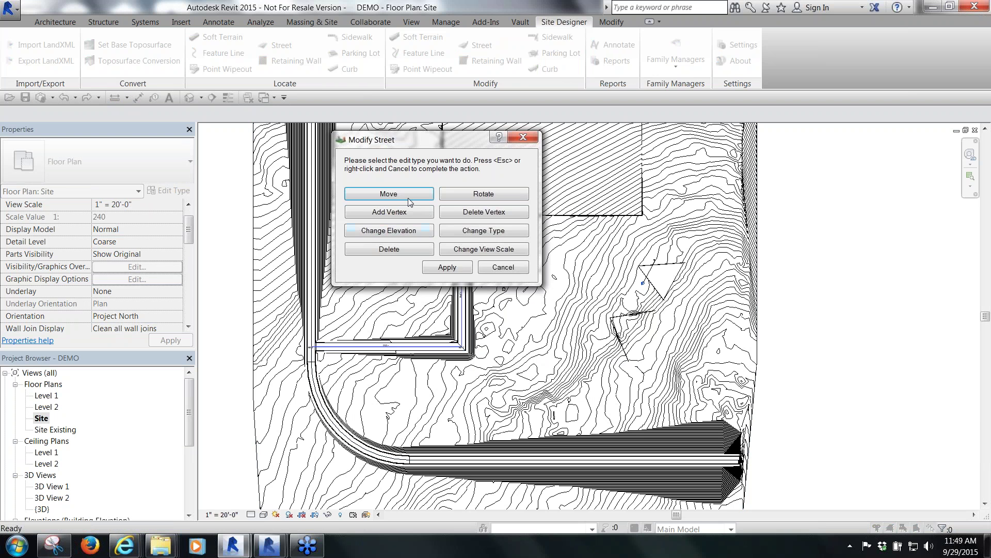
left_click_drag(433, 146, 441, 139)
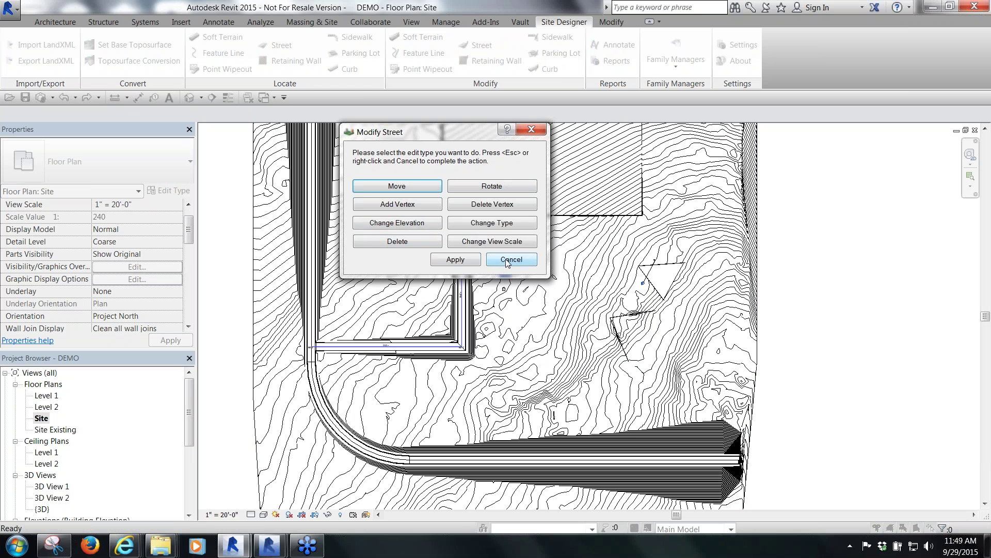
left_click_drag(435, 127, 424, 138)
key("Escape")
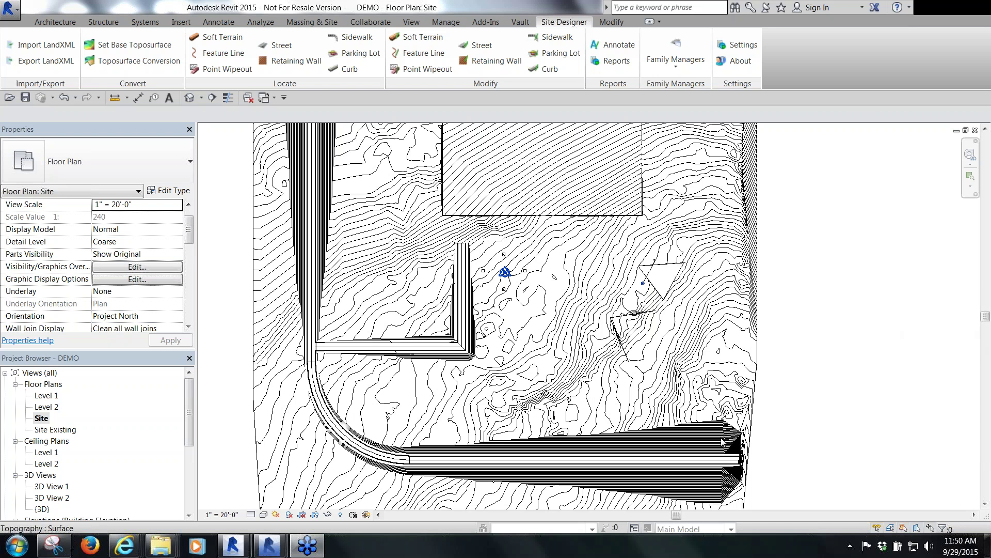
middle_click(246, 304)
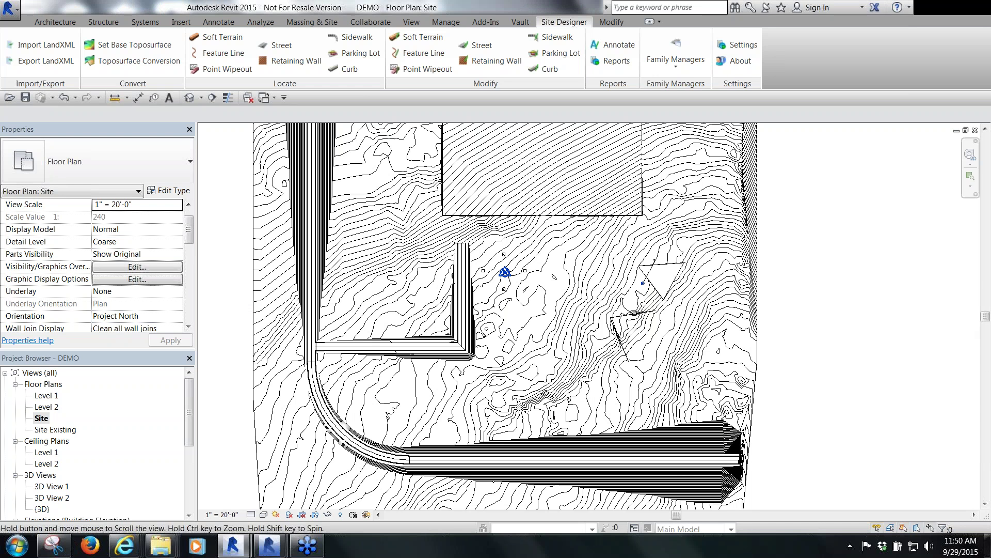
middle_click(246, 304)
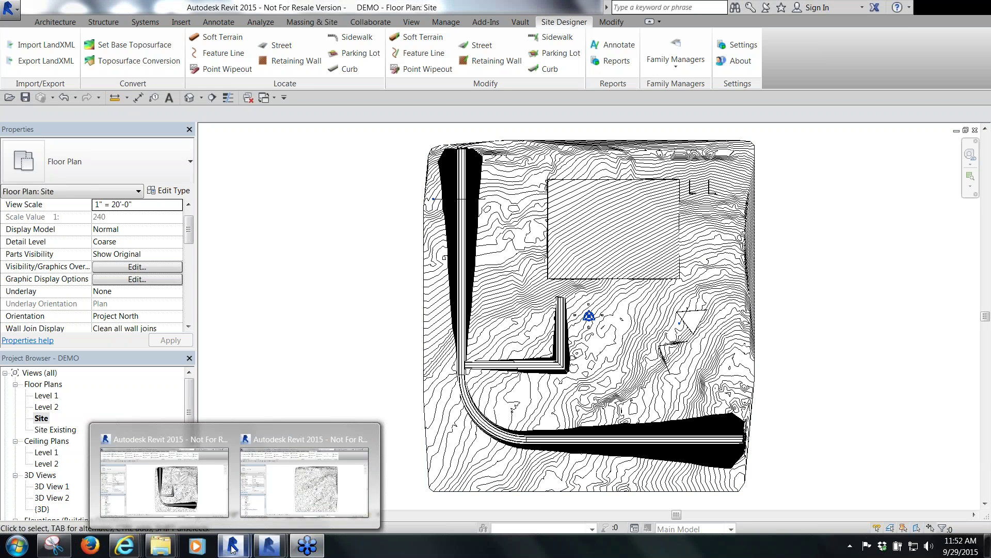
Switch to the Dynamo graph and from there to the GoToWebinar page in Internet Explorer
mouse_move(269, 546)
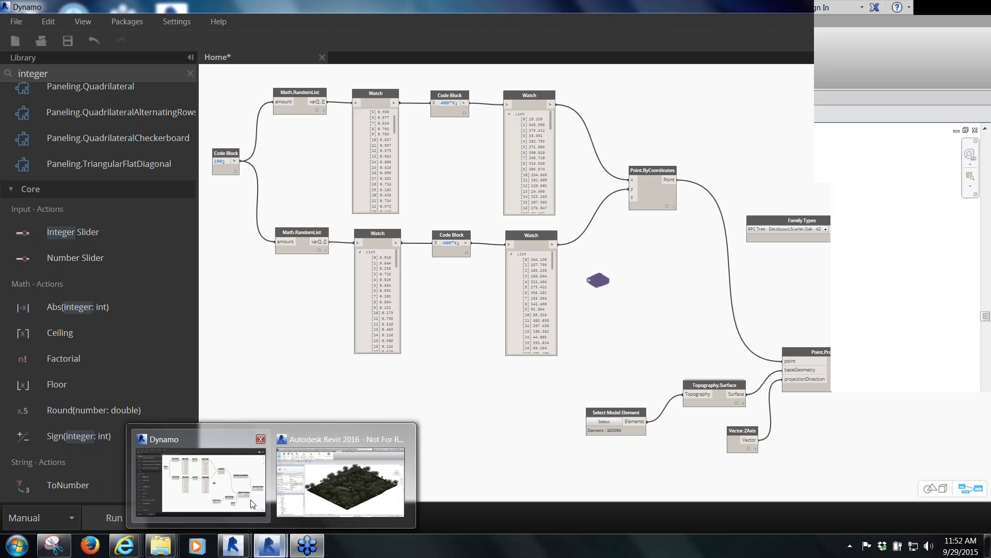
left_click(201, 480)
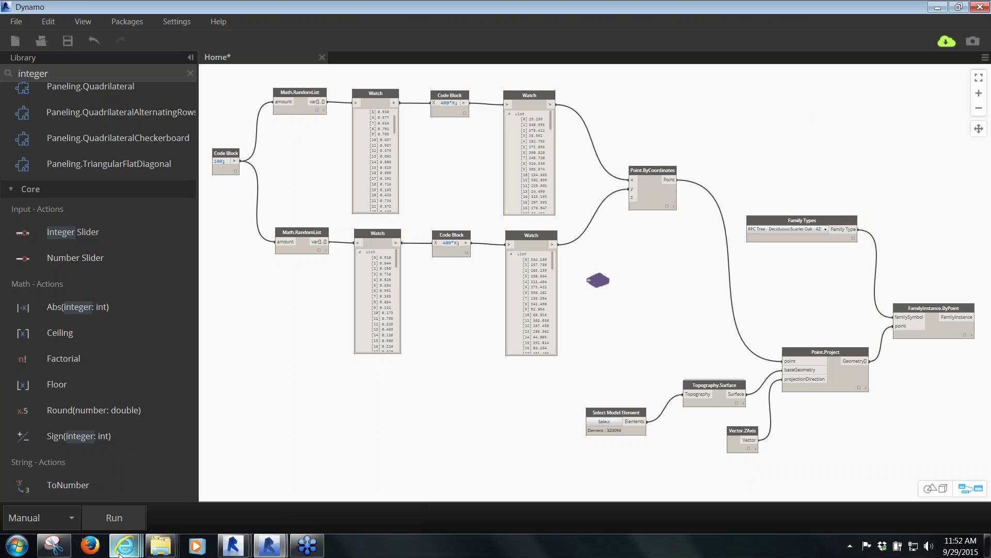
mouse_move(120, 551)
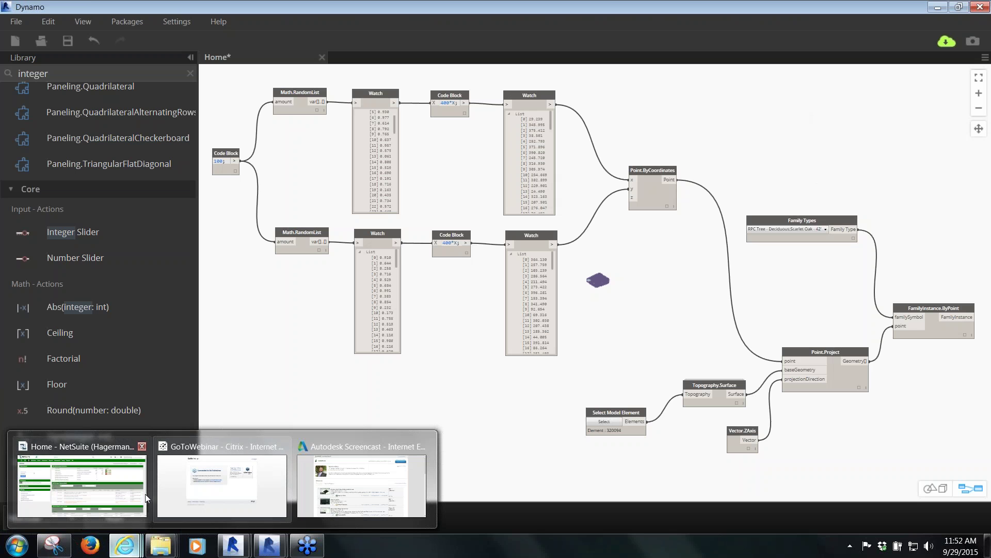
left_click(184, 489)
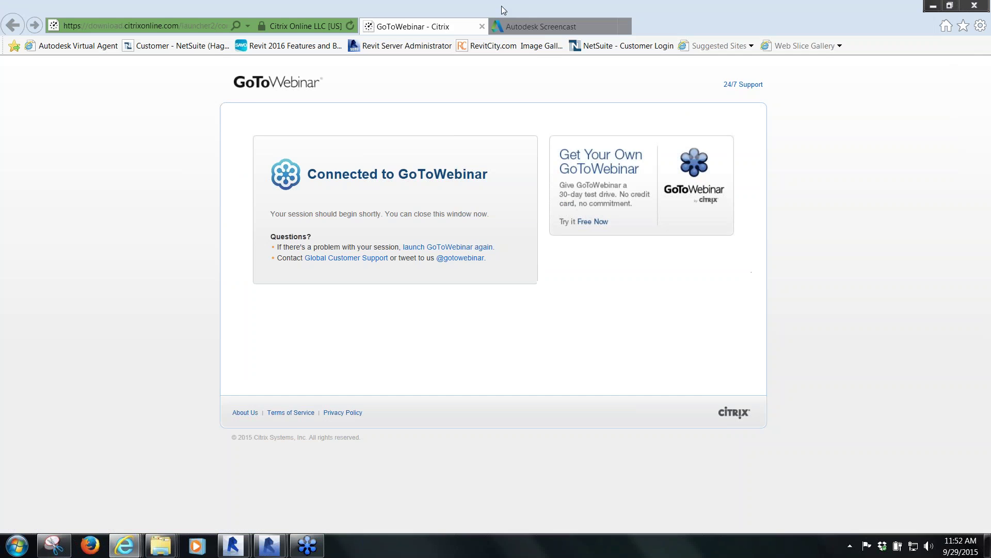
Open accounts.autodesk.com in a new browser tab and sign in to the Autodesk account with the prefilled credentials
left_click(547, 26)
left_click(625, 26)
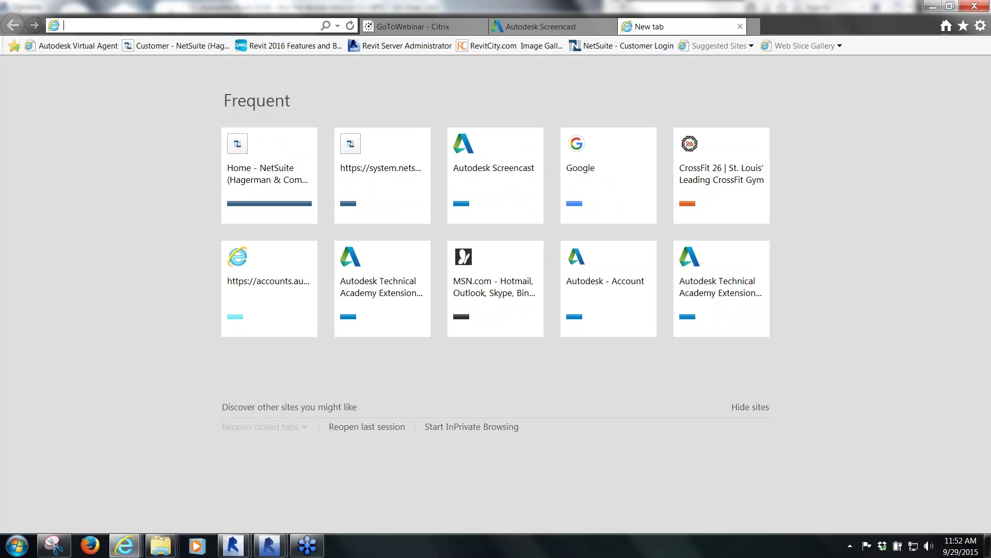
type("accounts.autodesk.com/")
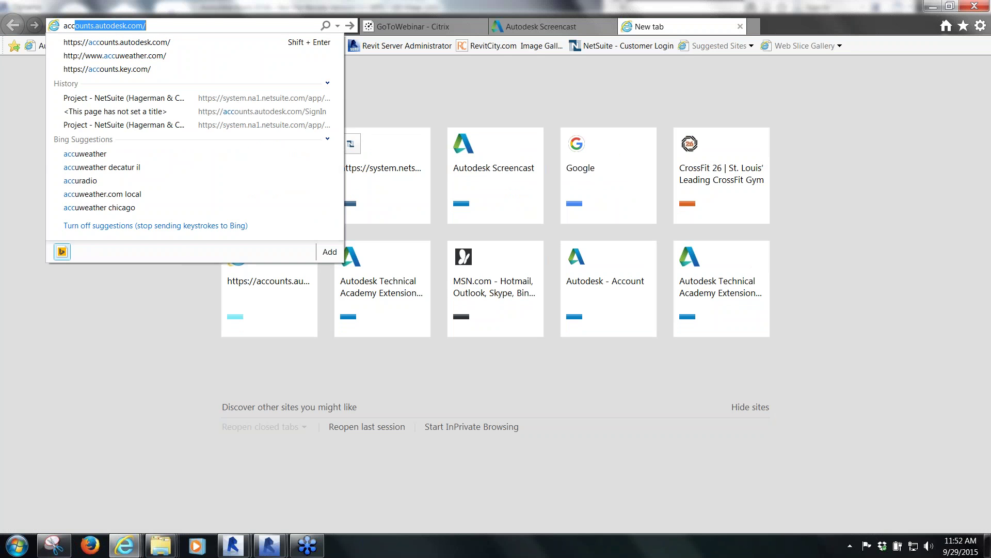
key("Return")
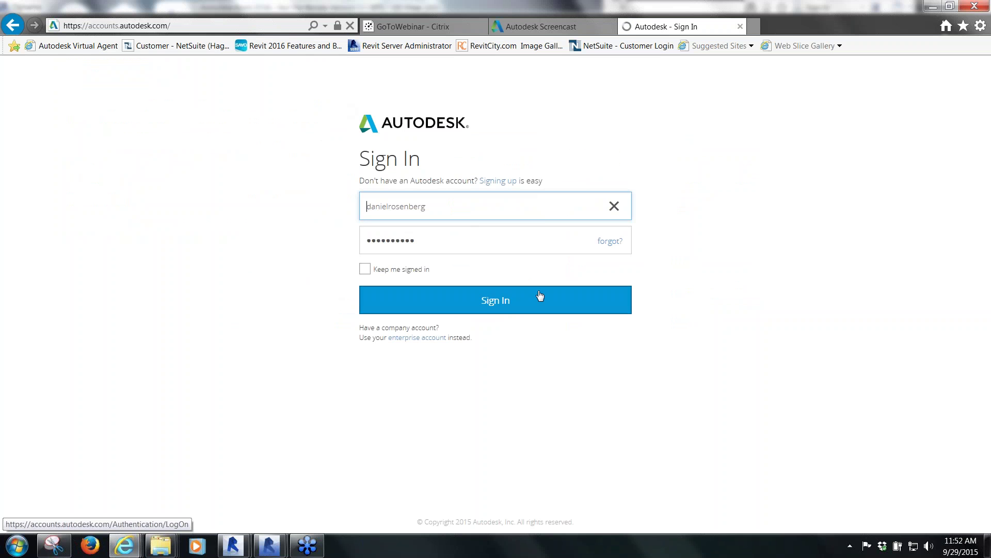
left_click(527, 299)
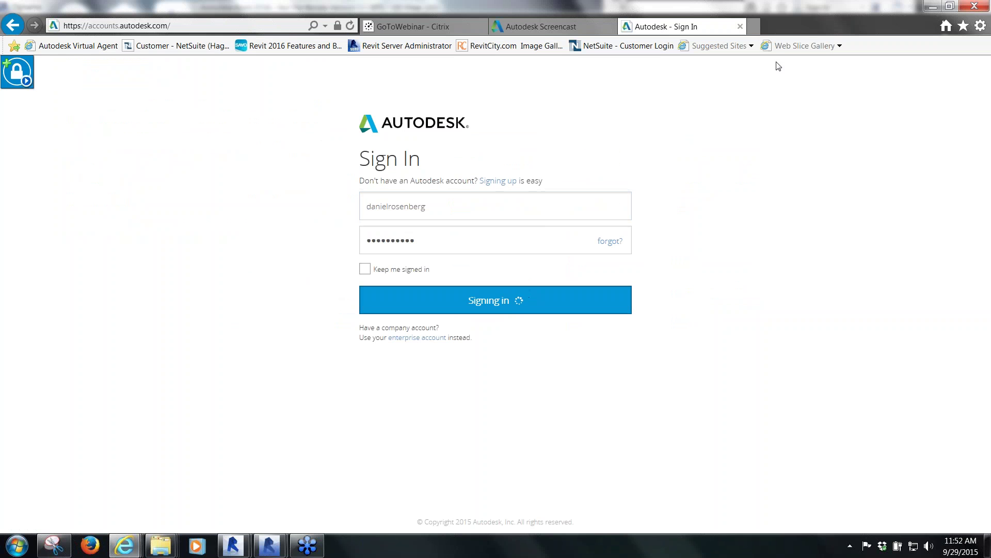
Load the Autodesk App Store from apps.exchange.autodesk.com in another new tab and highlight its web address
left_click(754, 26)
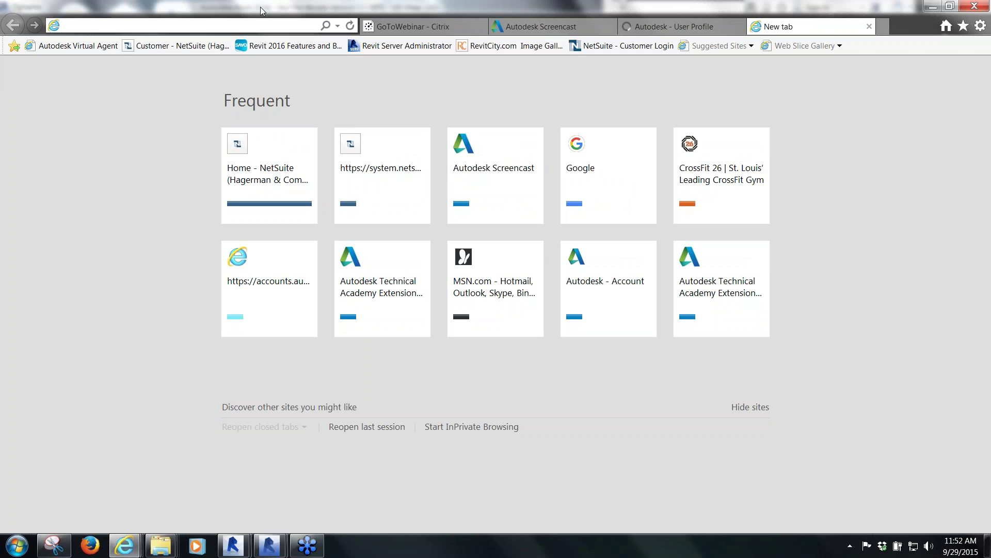
type("apps.exchange.autodesk.com/")
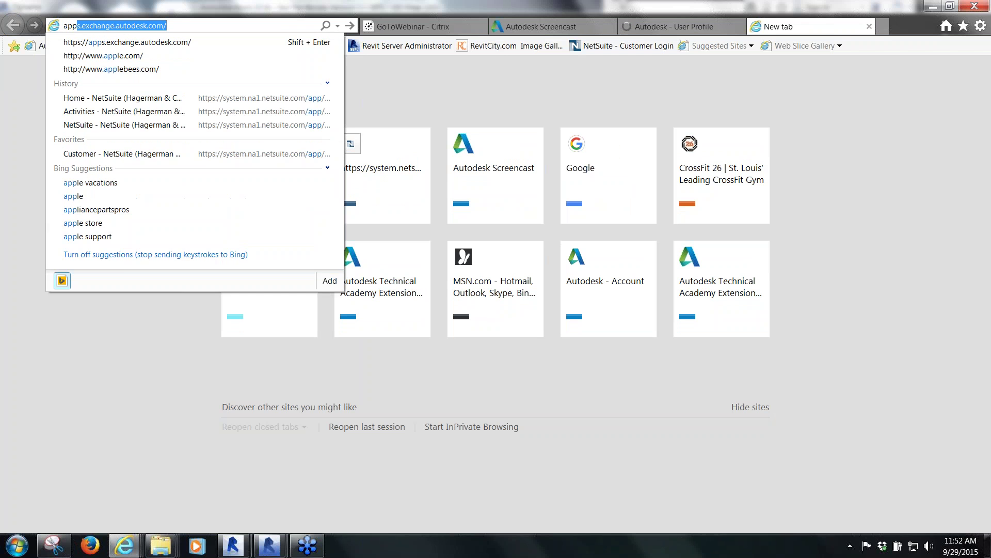
key("Return")
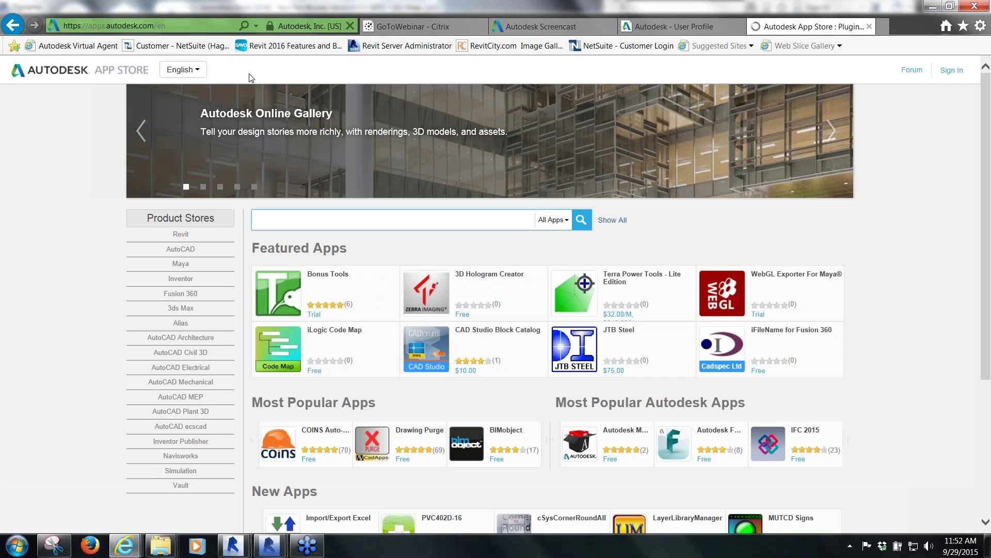
left_click(208, 26)
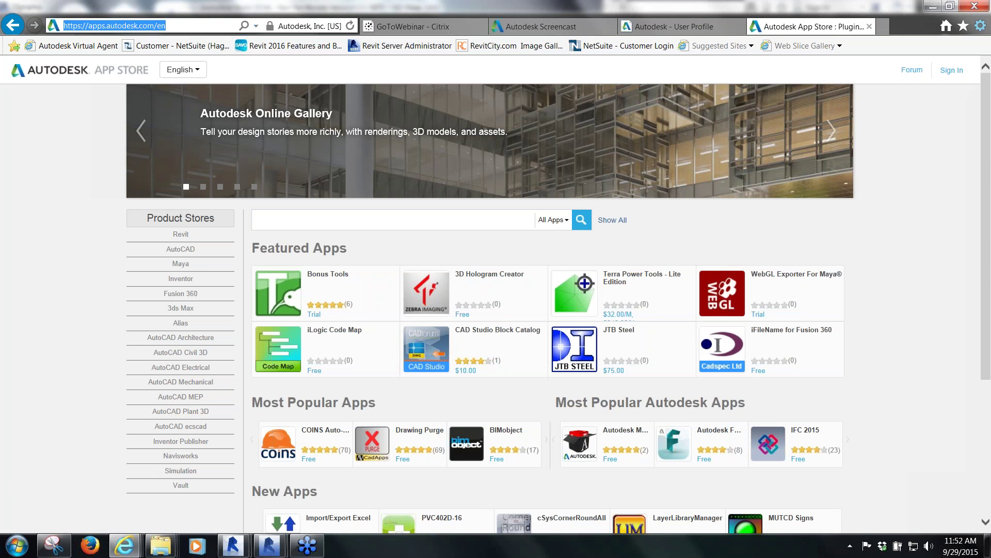
left_click(897, 318)
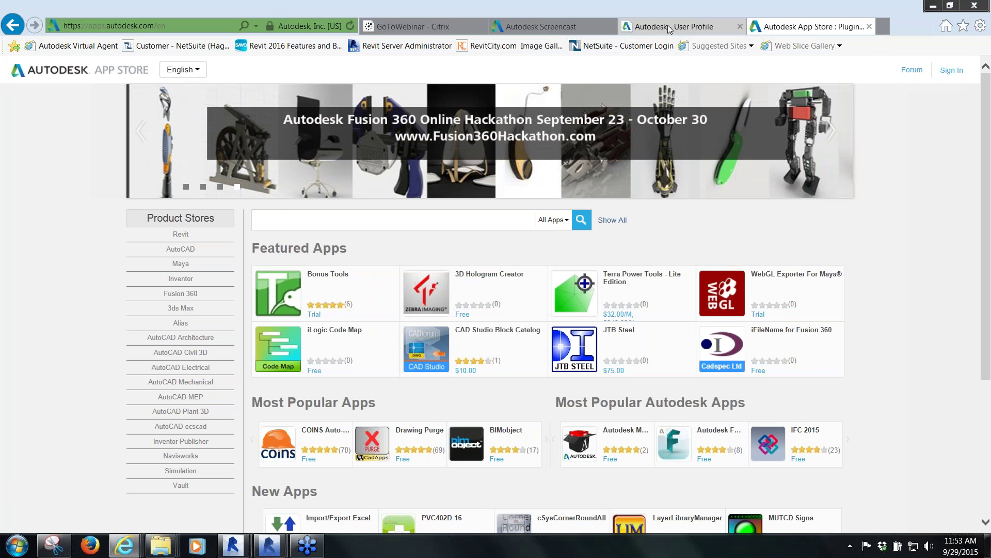
Revisit the screencast list, open the Management page of the Autodesk account, and check it alongside the App Store page
left_click(584, 29)
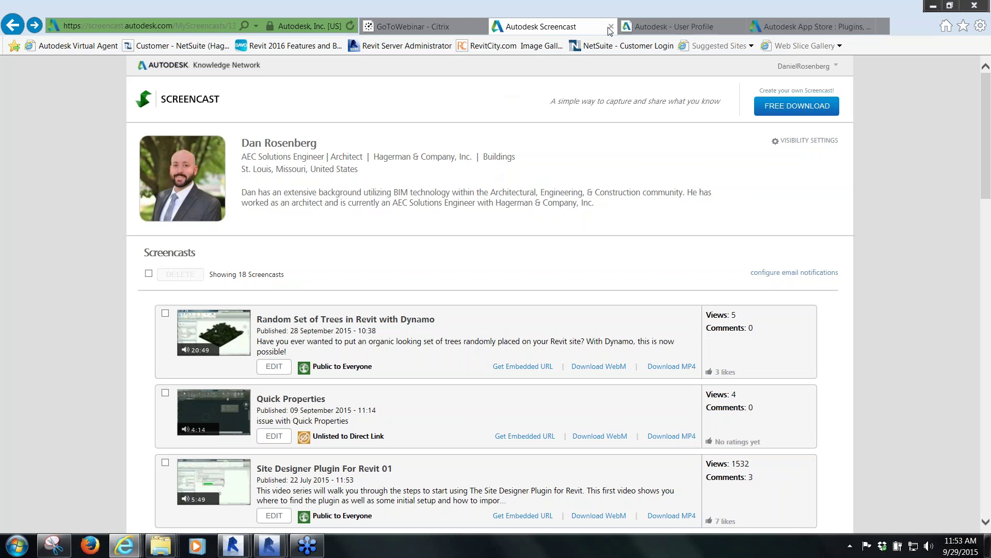
left_click(669, 30)
left_click(414, 75)
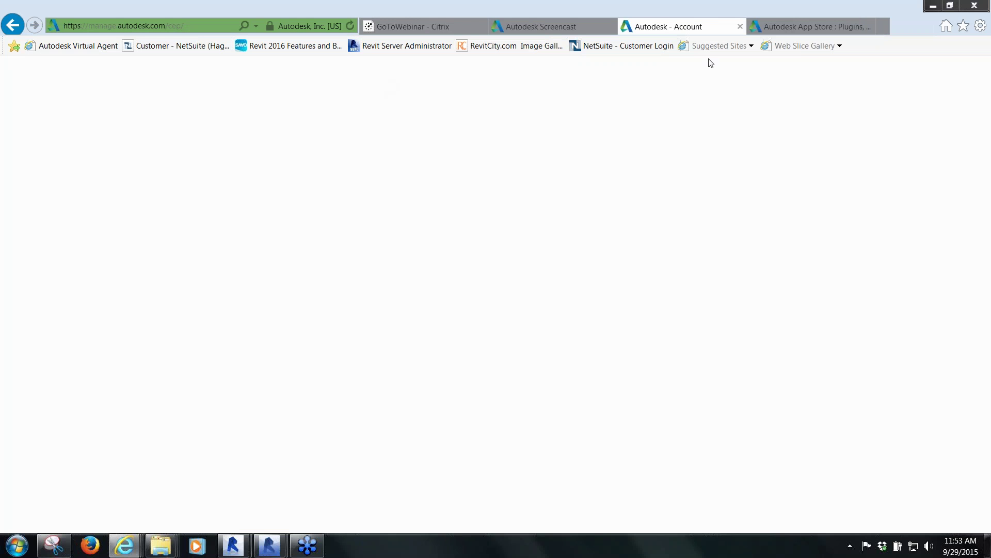
left_click(786, 28)
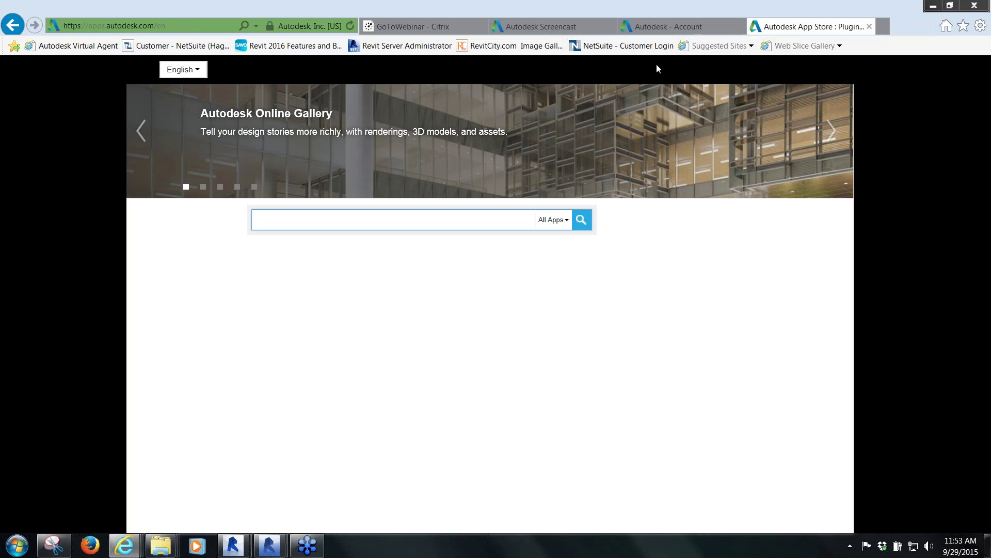
left_click(666, 29)
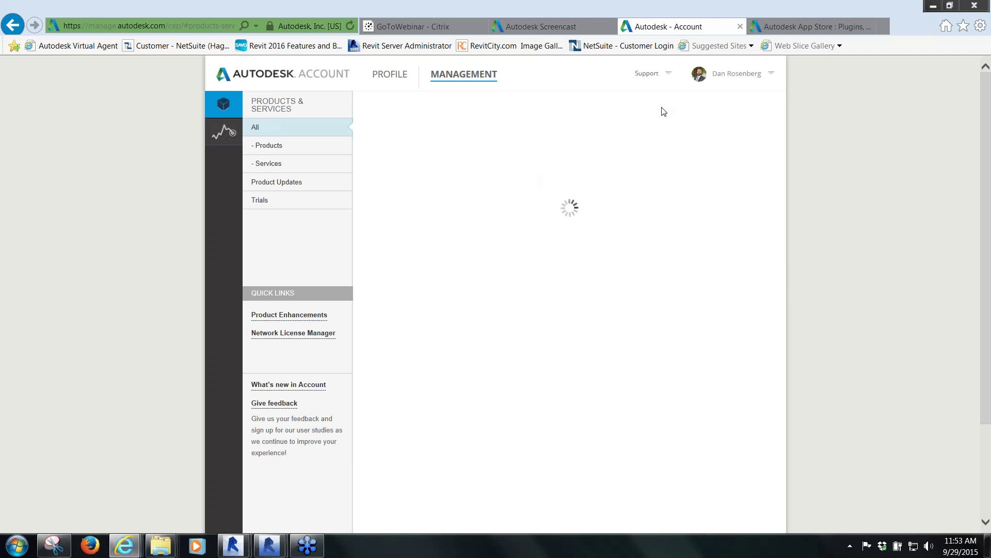
left_click(773, 77)
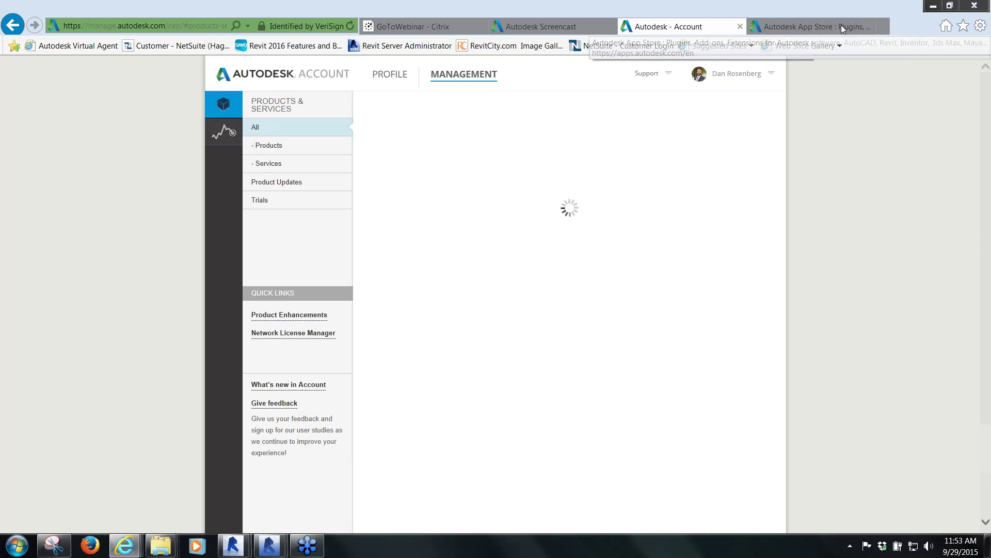
Open dynamobim.com in a new tab and point out its address and the introductory description of Dynamo
left_click(887, 25)
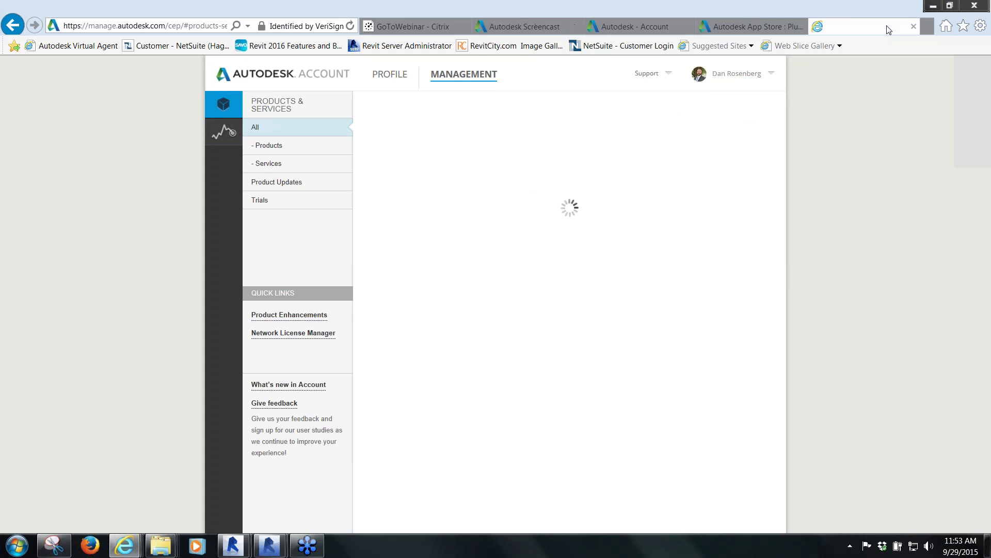
type("dynamobim.com/")
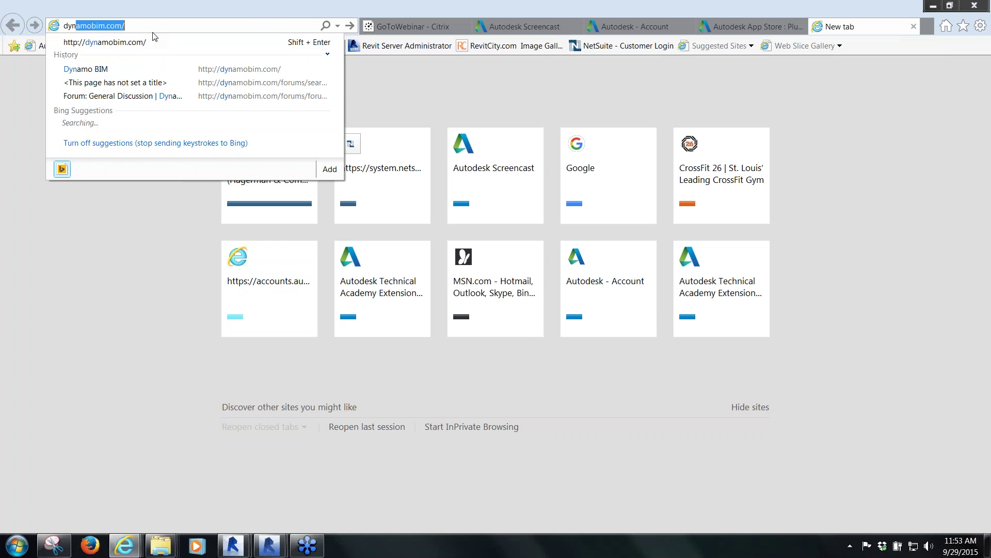
key("Return")
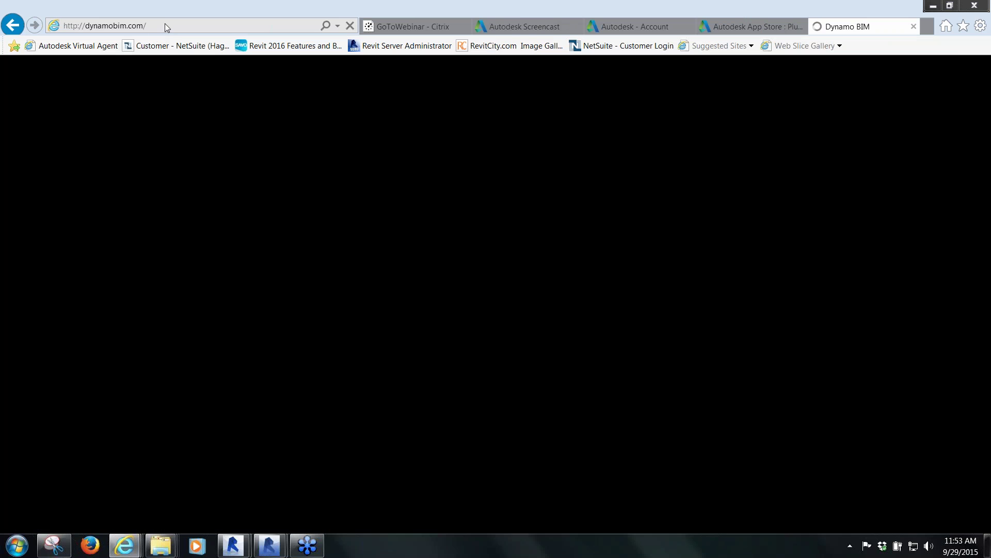
left_click(166, 25)
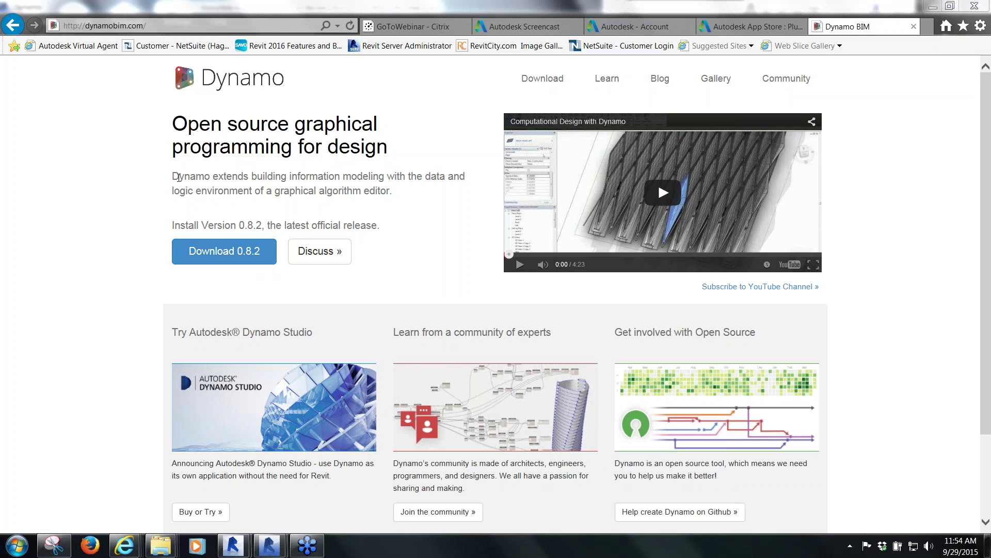
left_click_drag(172, 177, 349, 186)
left_click(349, 186)
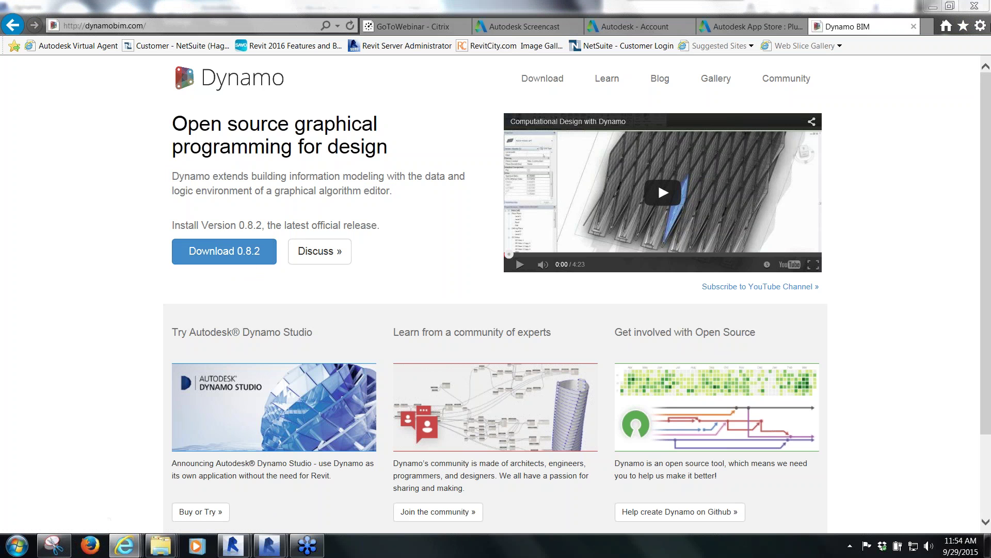
Revisit the App Store and Autodesk Account pages, and put the browser away to return to the Dynamo graph
left_click(754, 27)
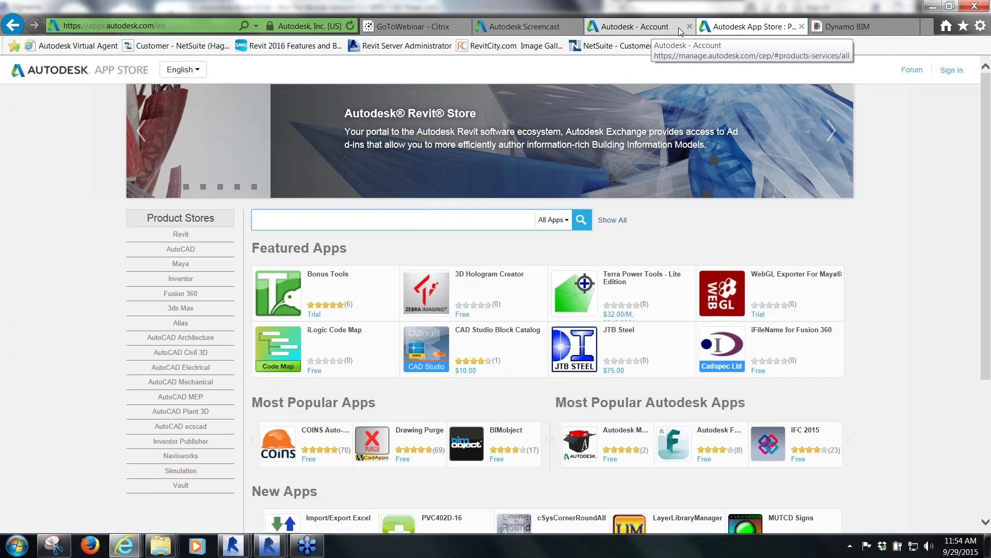
left_click(652, 30)
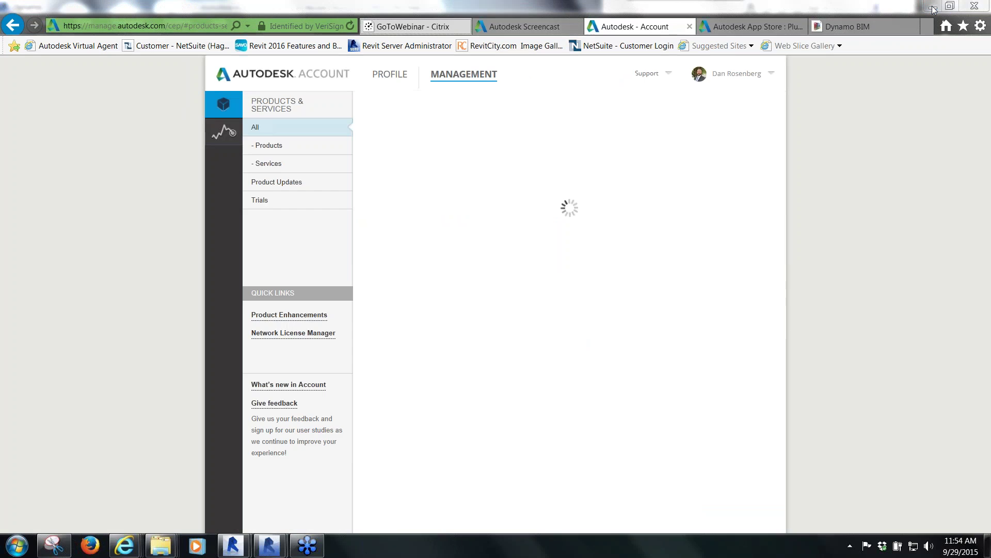
left_click(933, 7)
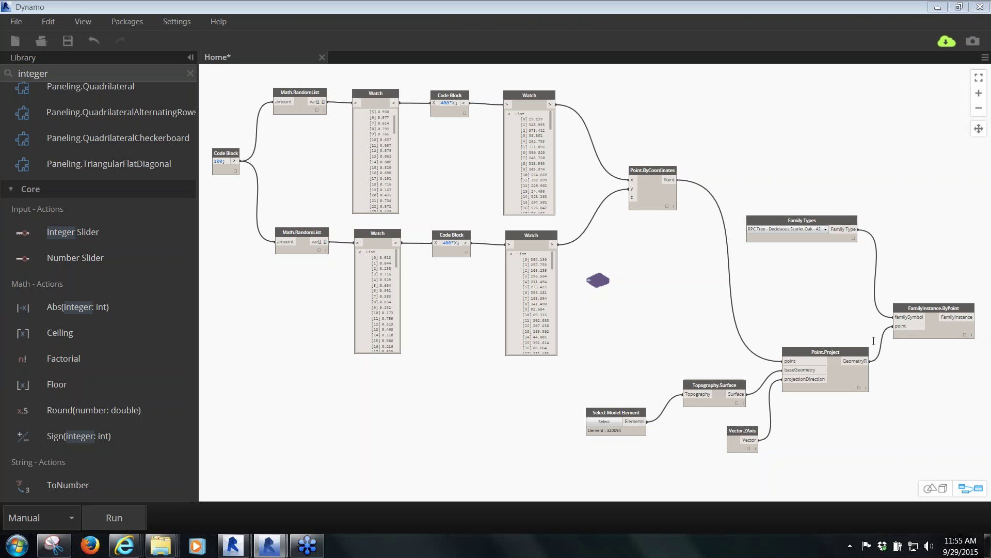
Point out the upper Watch node before Point.ByCoordinates and the Topography.Surface node, and review Dynamo's package commands
left_click(843, 24)
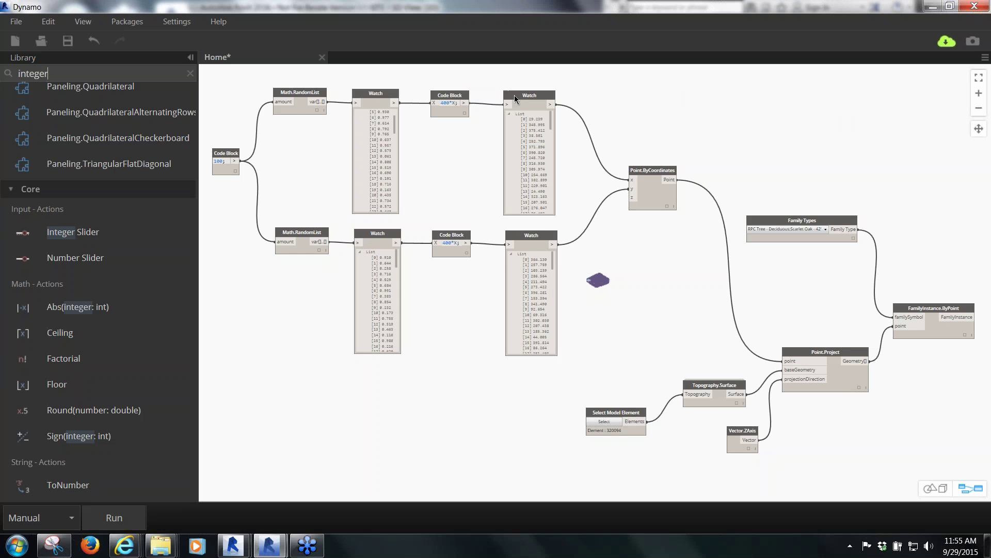
left_click_drag(514, 95, 518, 93)
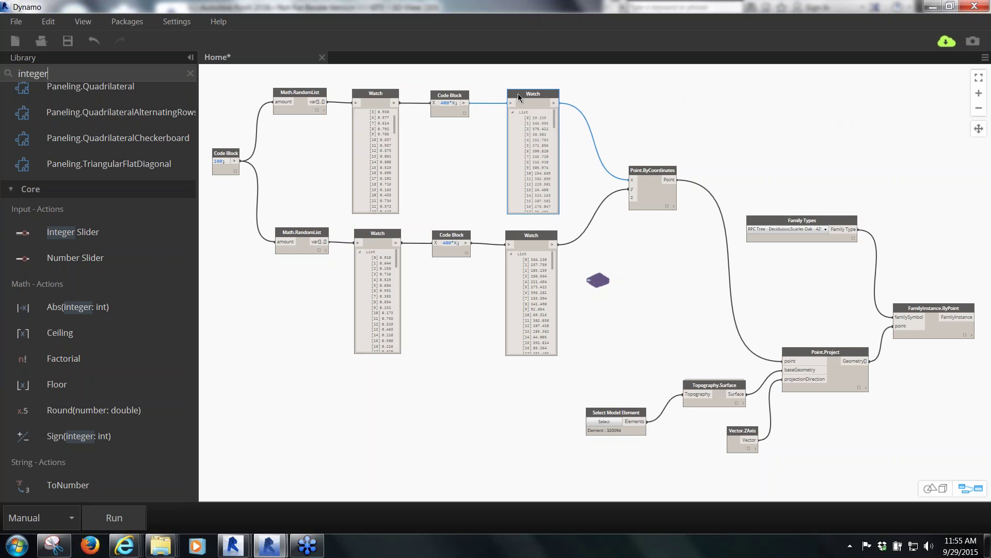
left_click(630, 109)
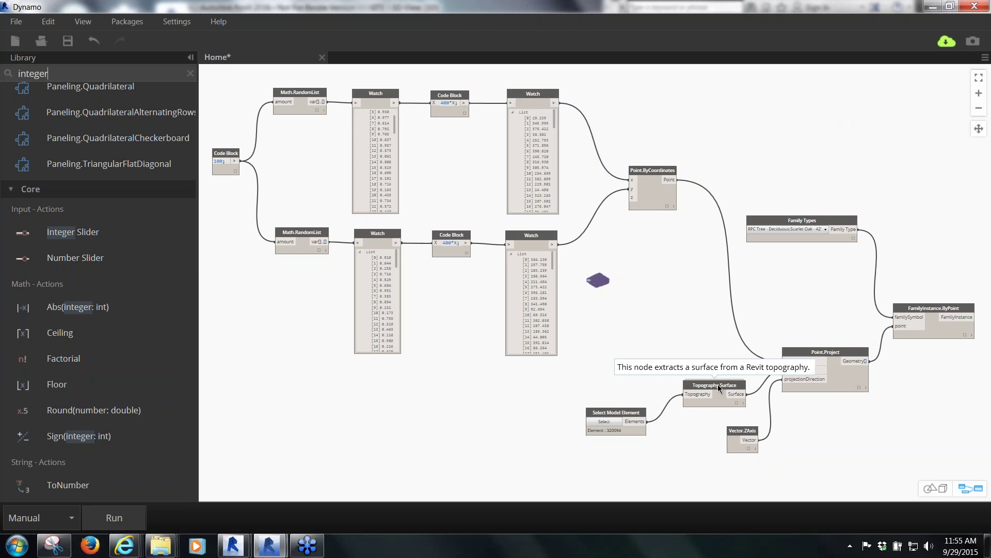
left_click(707, 395)
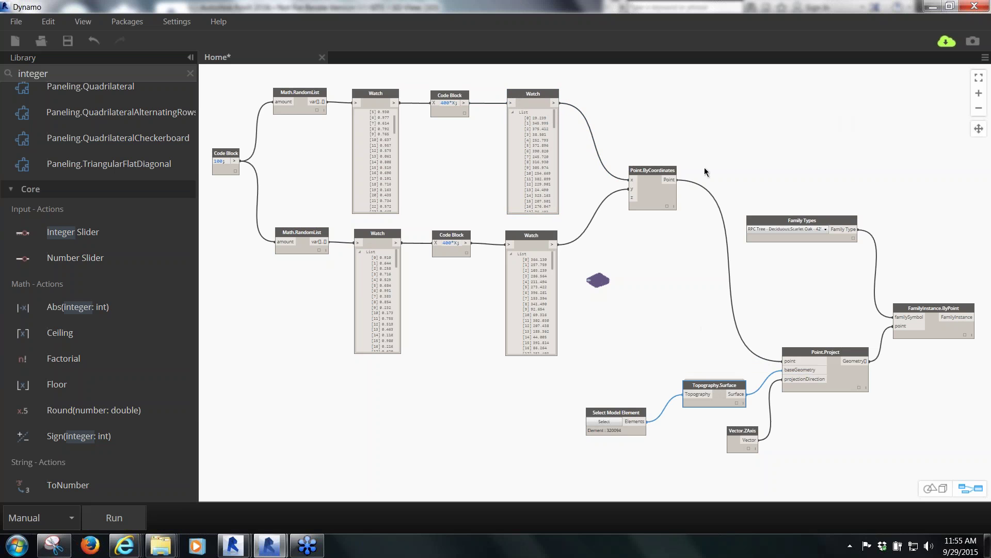
left_click(710, 142)
left_click(137, 23)
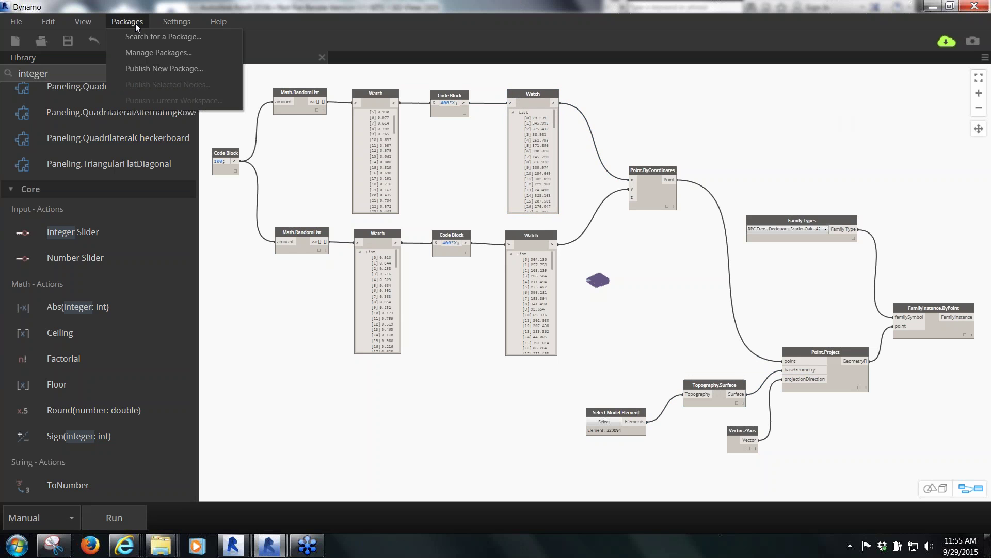
left_click(766, 132)
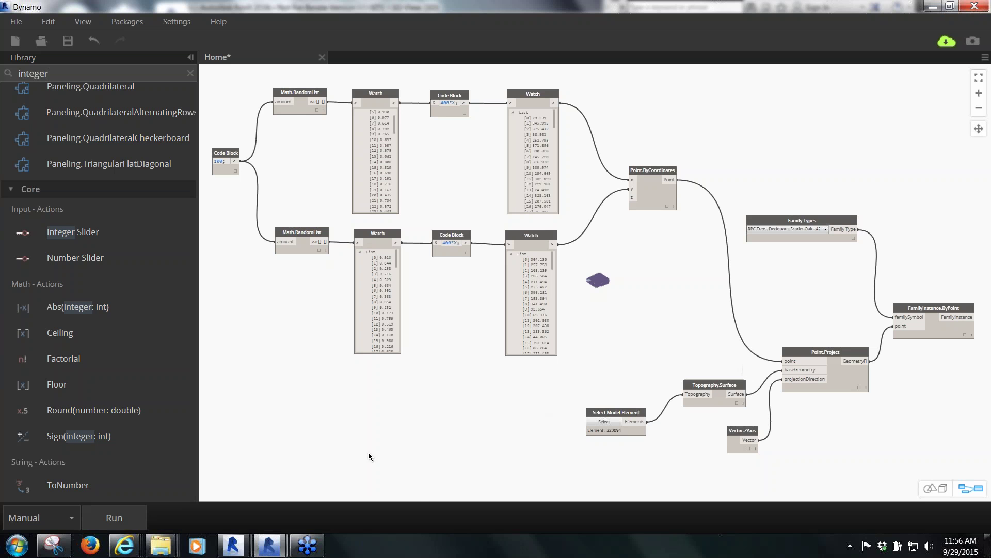
Switch from Dynamo to the Revit SITE project's 3D view and orbit around the tree-covered topography
mouse_move(268, 545)
left_click(936, 9)
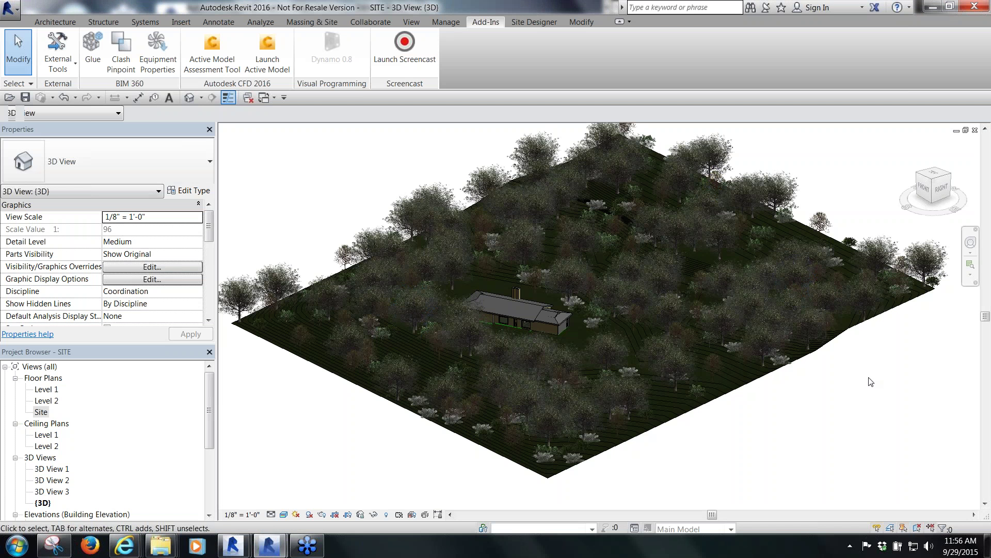
middle_click_drag(829, 357, 829, 357, "shift")
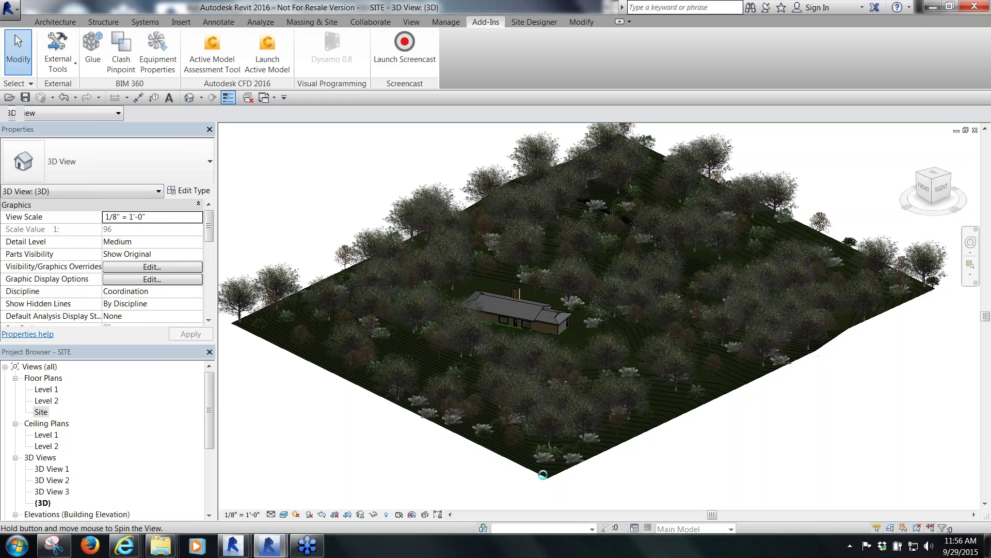